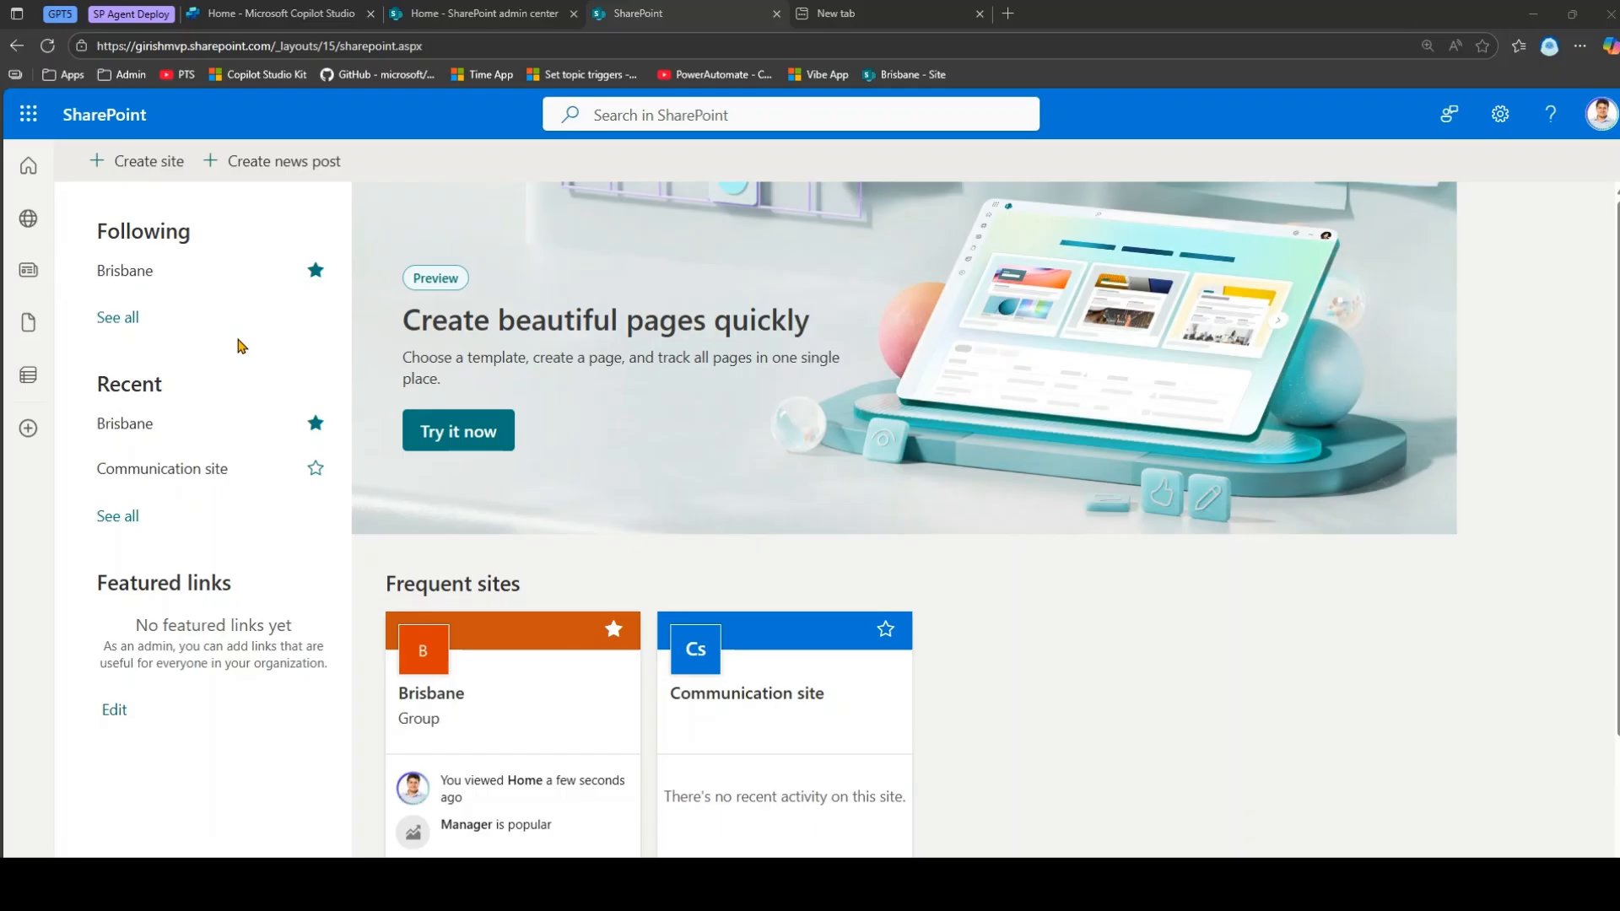
# Open the Famous Quote list on the Brisbane SharePoint site, then switch to Copilot Studio.
pyautogui.click(125, 432)
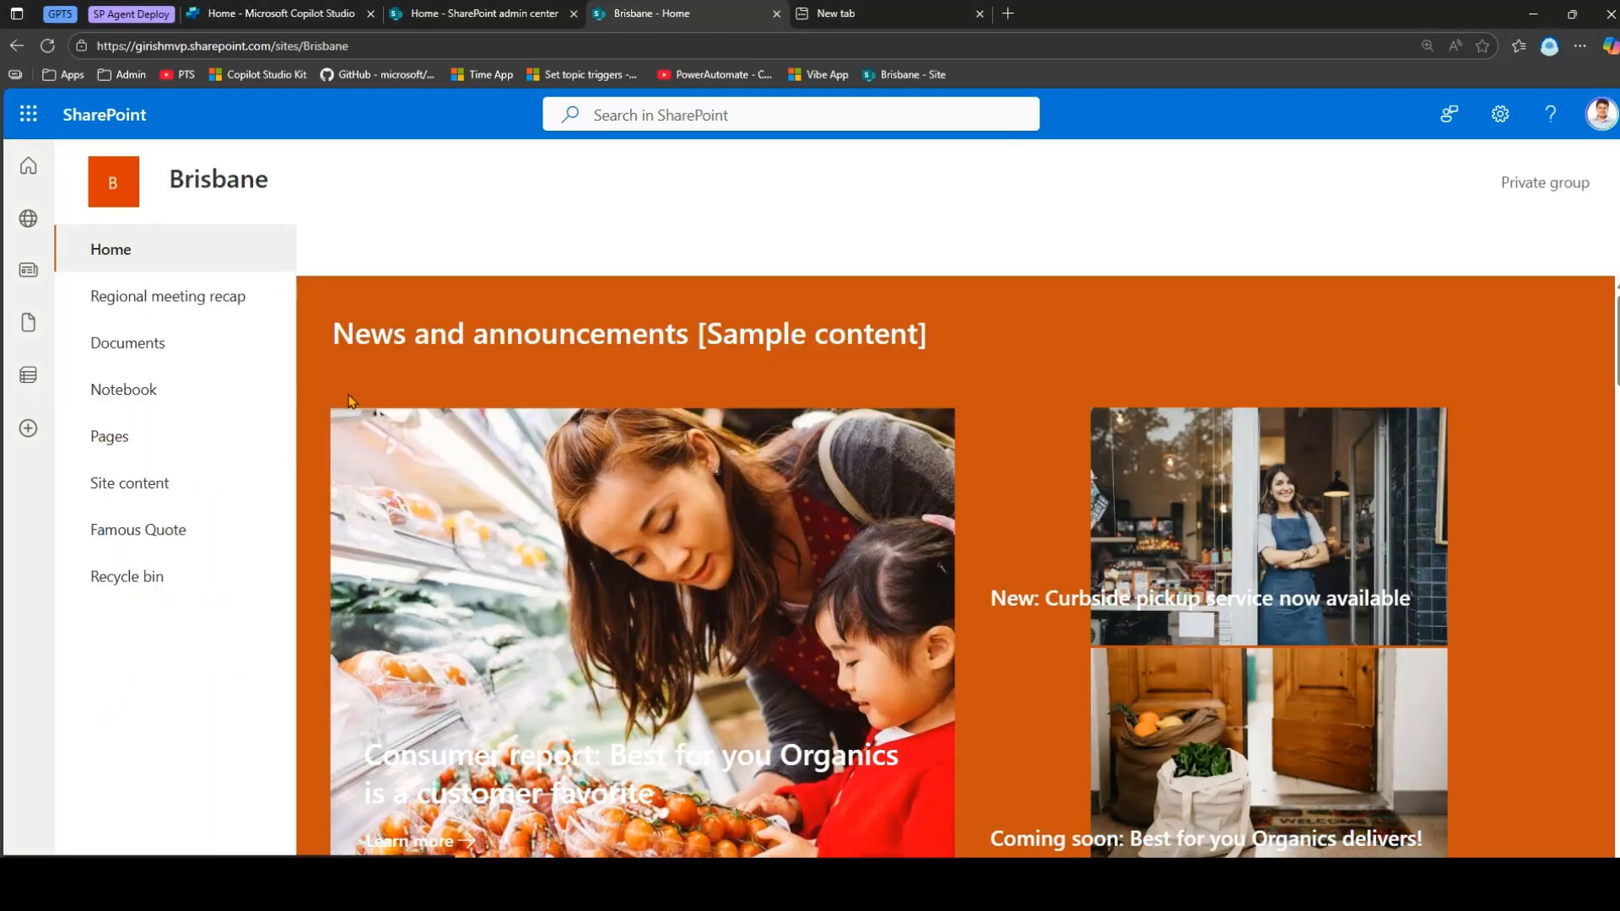
pyautogui.click(145, 531)
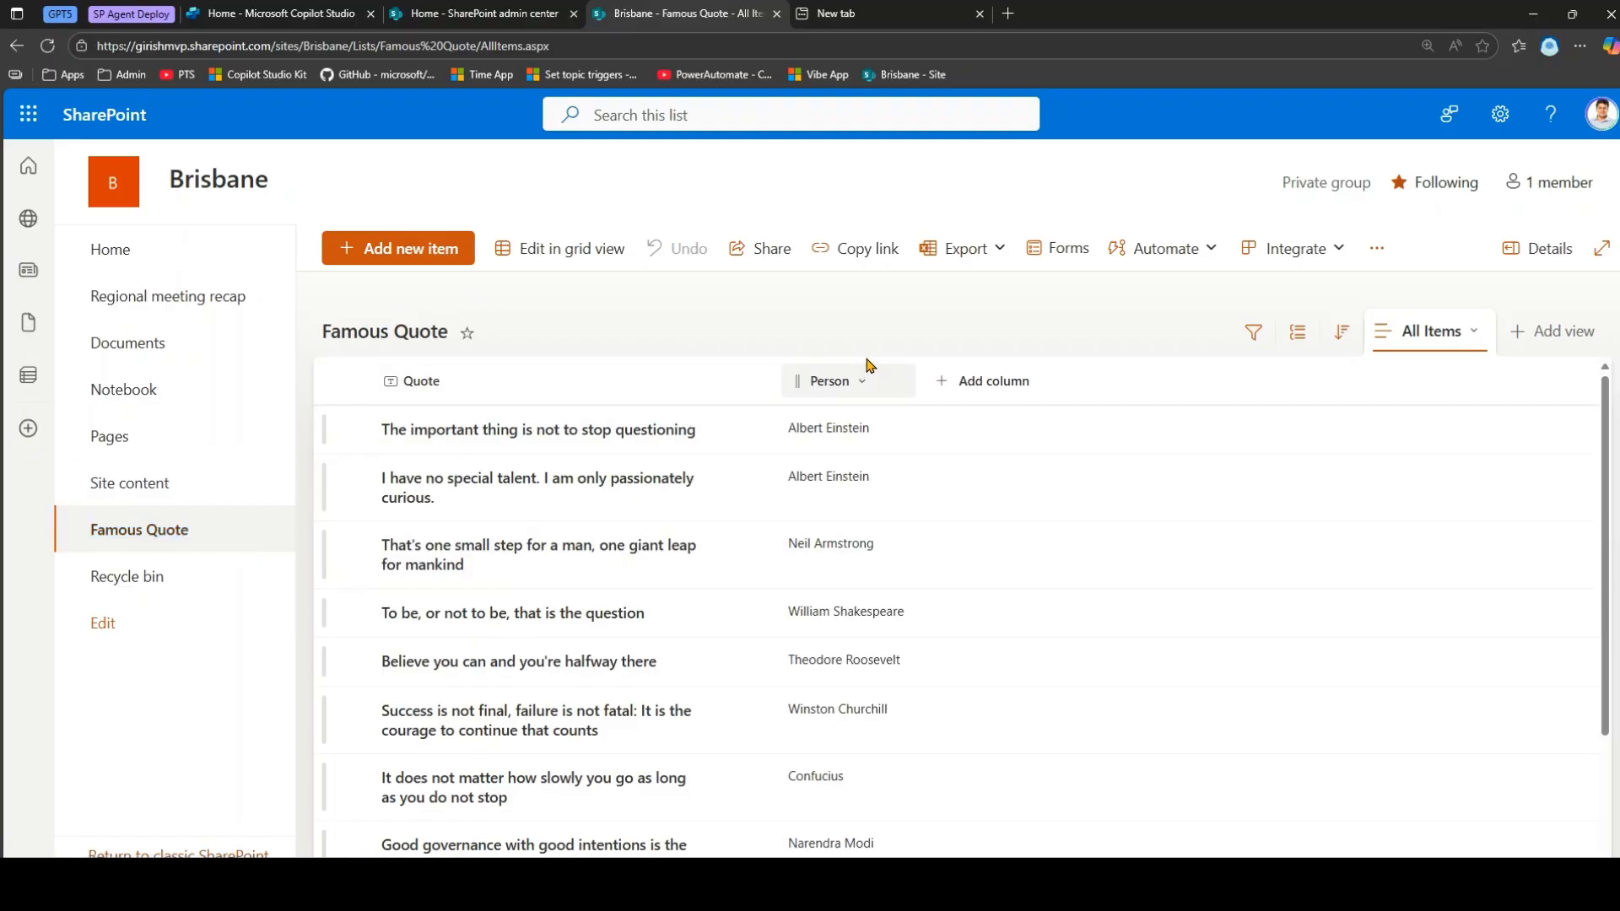
pyautogui.click(249, 11)
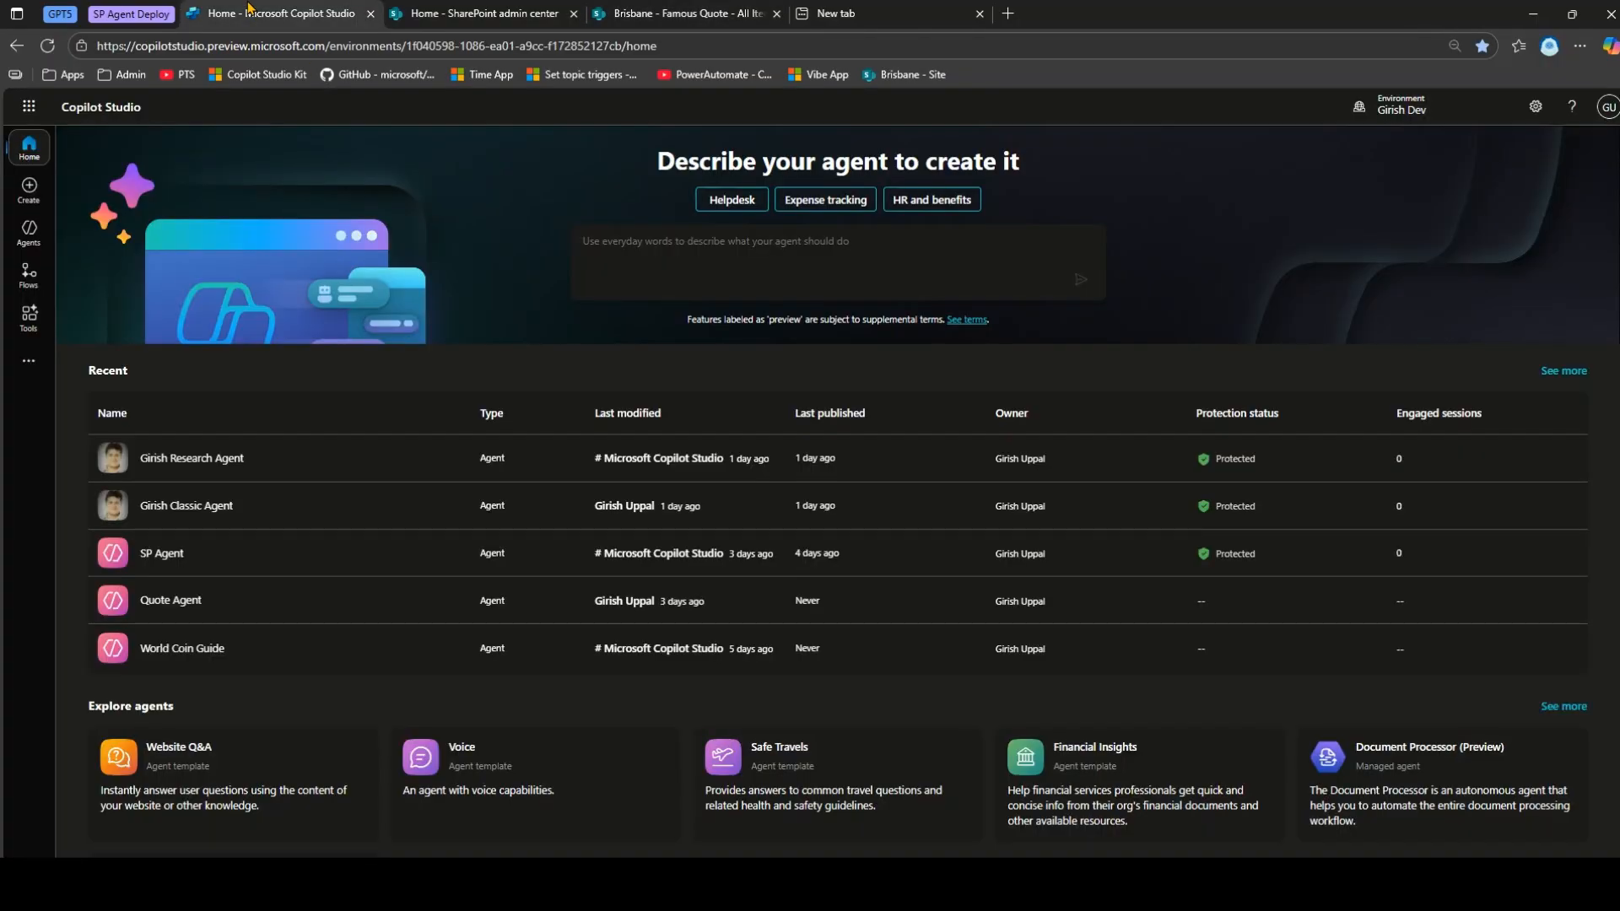
# Open Quote Agent and locate Theodore Roosevelt's entry in the Famous Quote list.
pyautogui.click(171, 600)
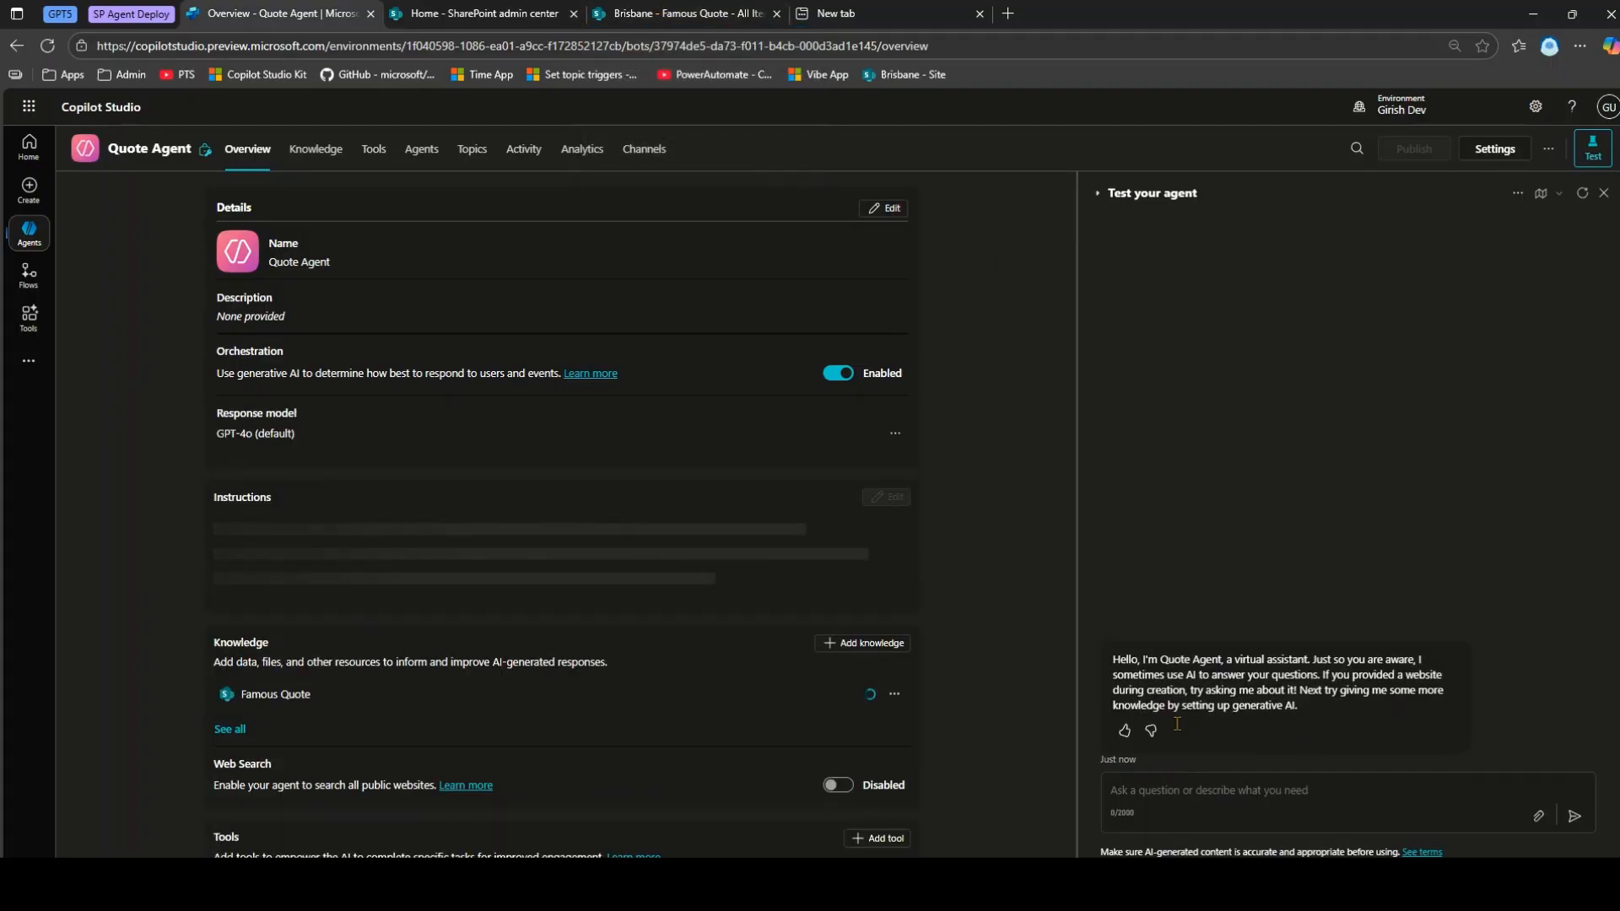
pyautogui.moveTo(706, 17); pyautogui.dragTo(511, 22)
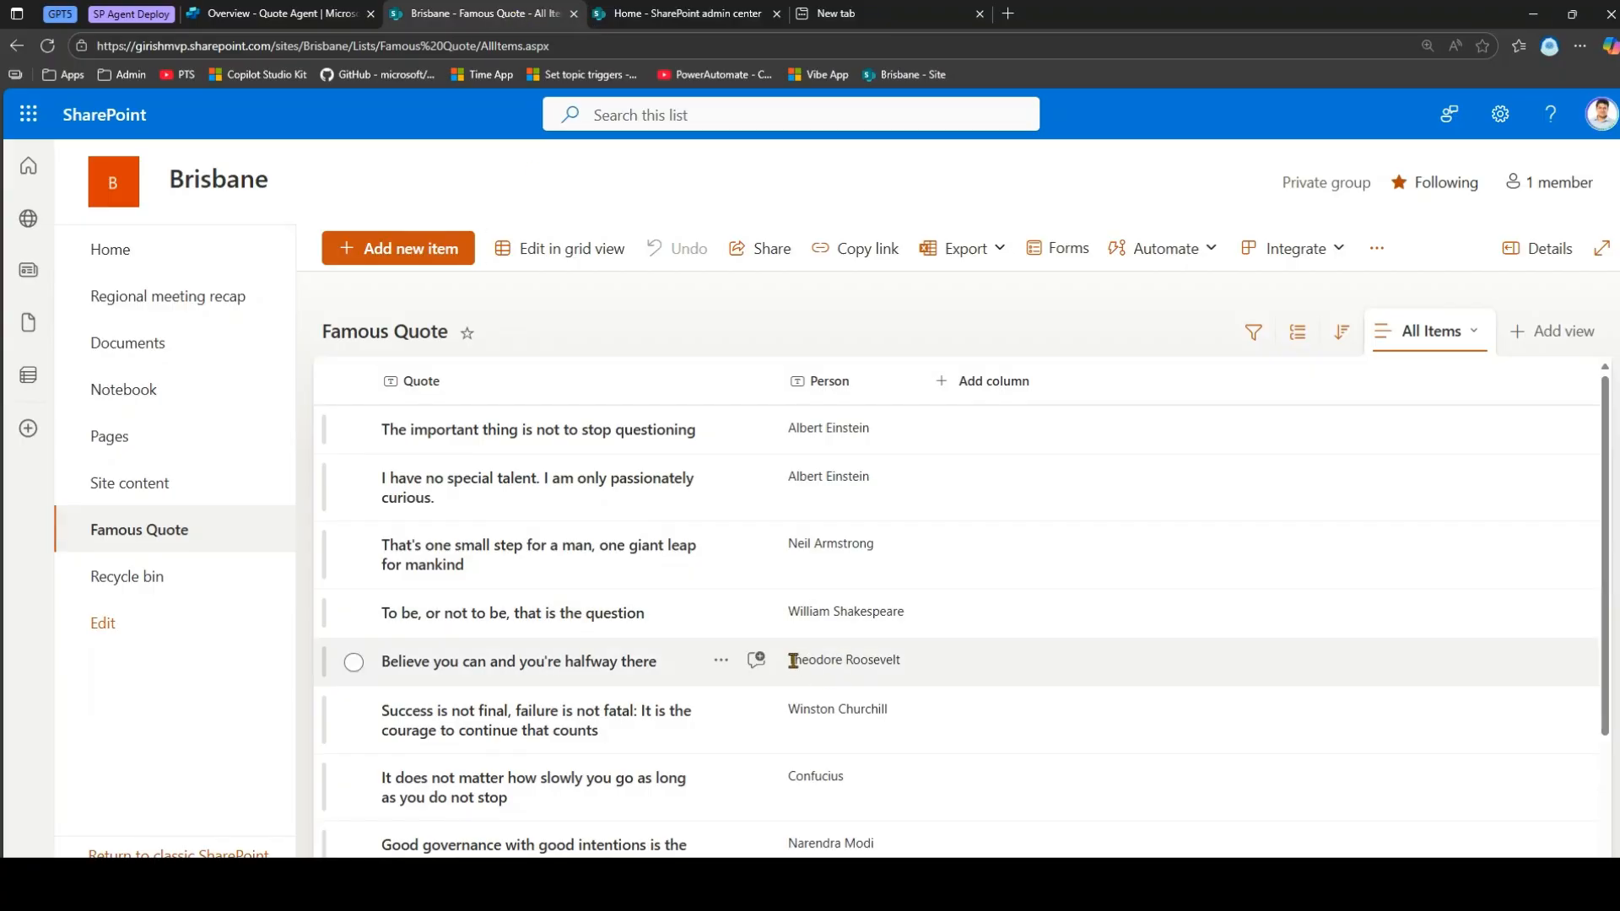
pyautogui.moveTo(791, 658); pyautogui.dragTo(902, 663)
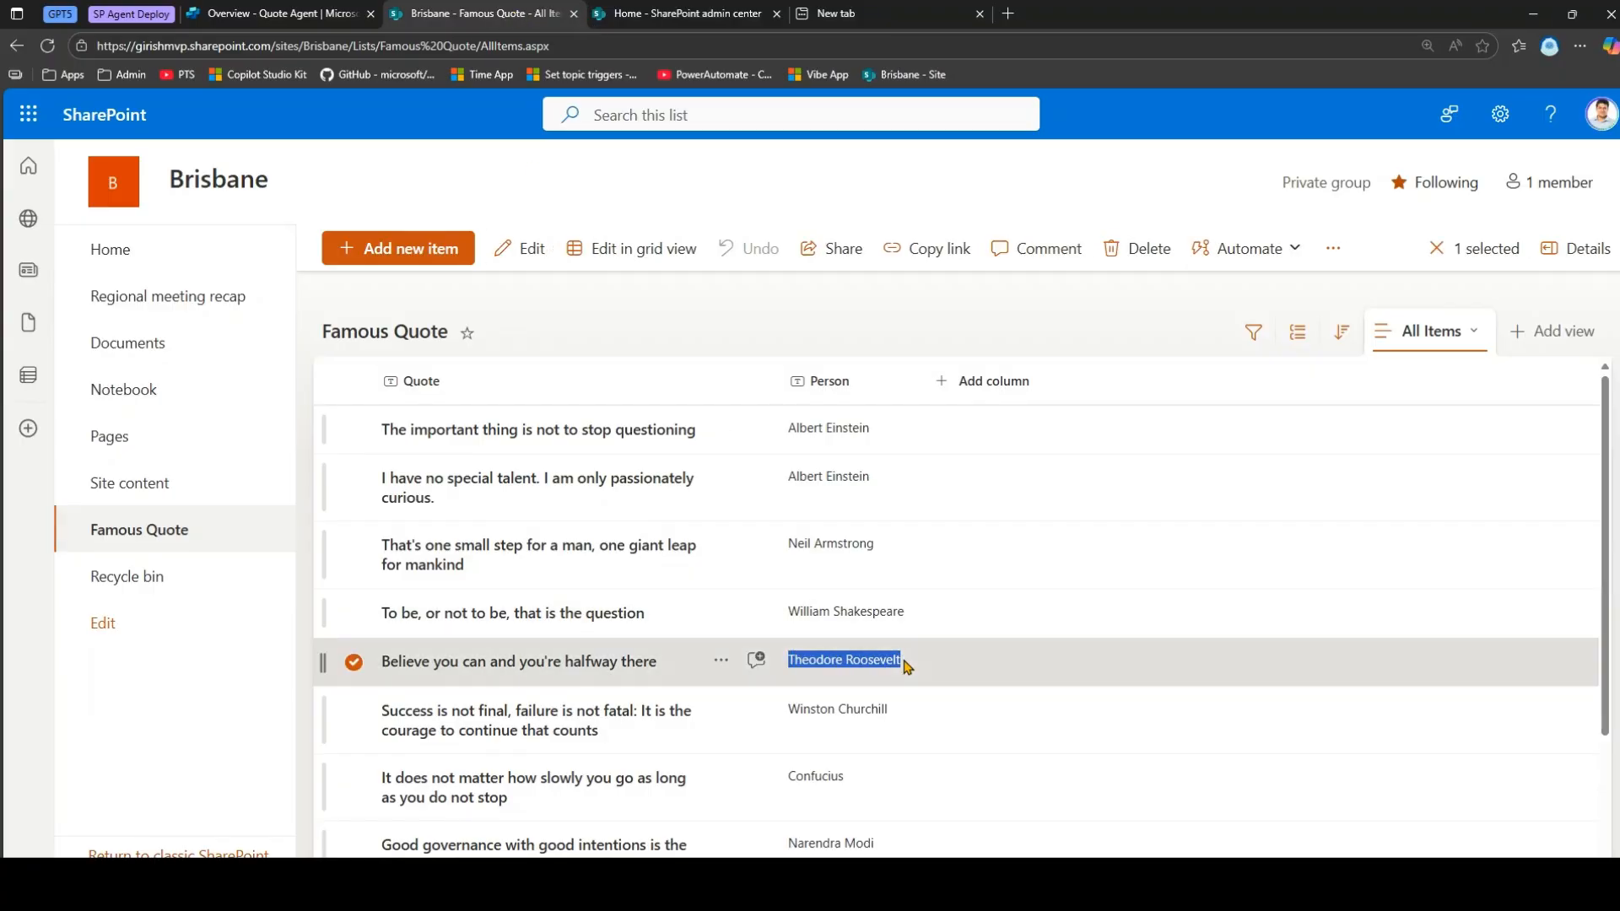
pyautogui.click(278, 13)
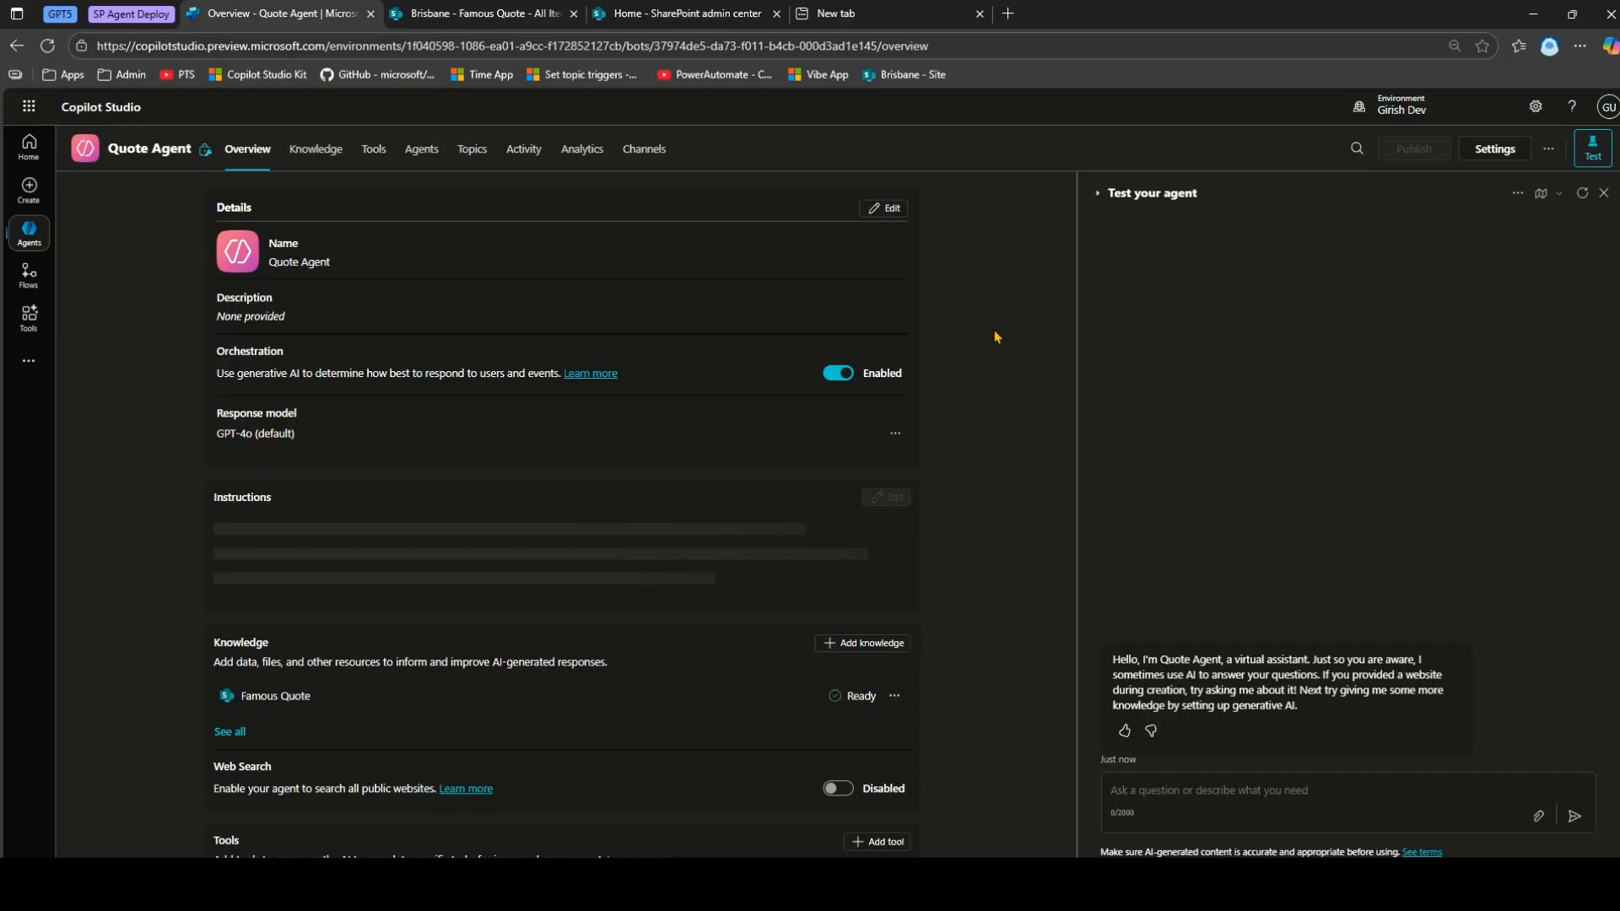
# Ask the agent 'get quote trom Theodore Roosevelt', check the answer against the list, then open Agents.
pyautogui.click(1278, 791)
pyautogui.write('get quo')
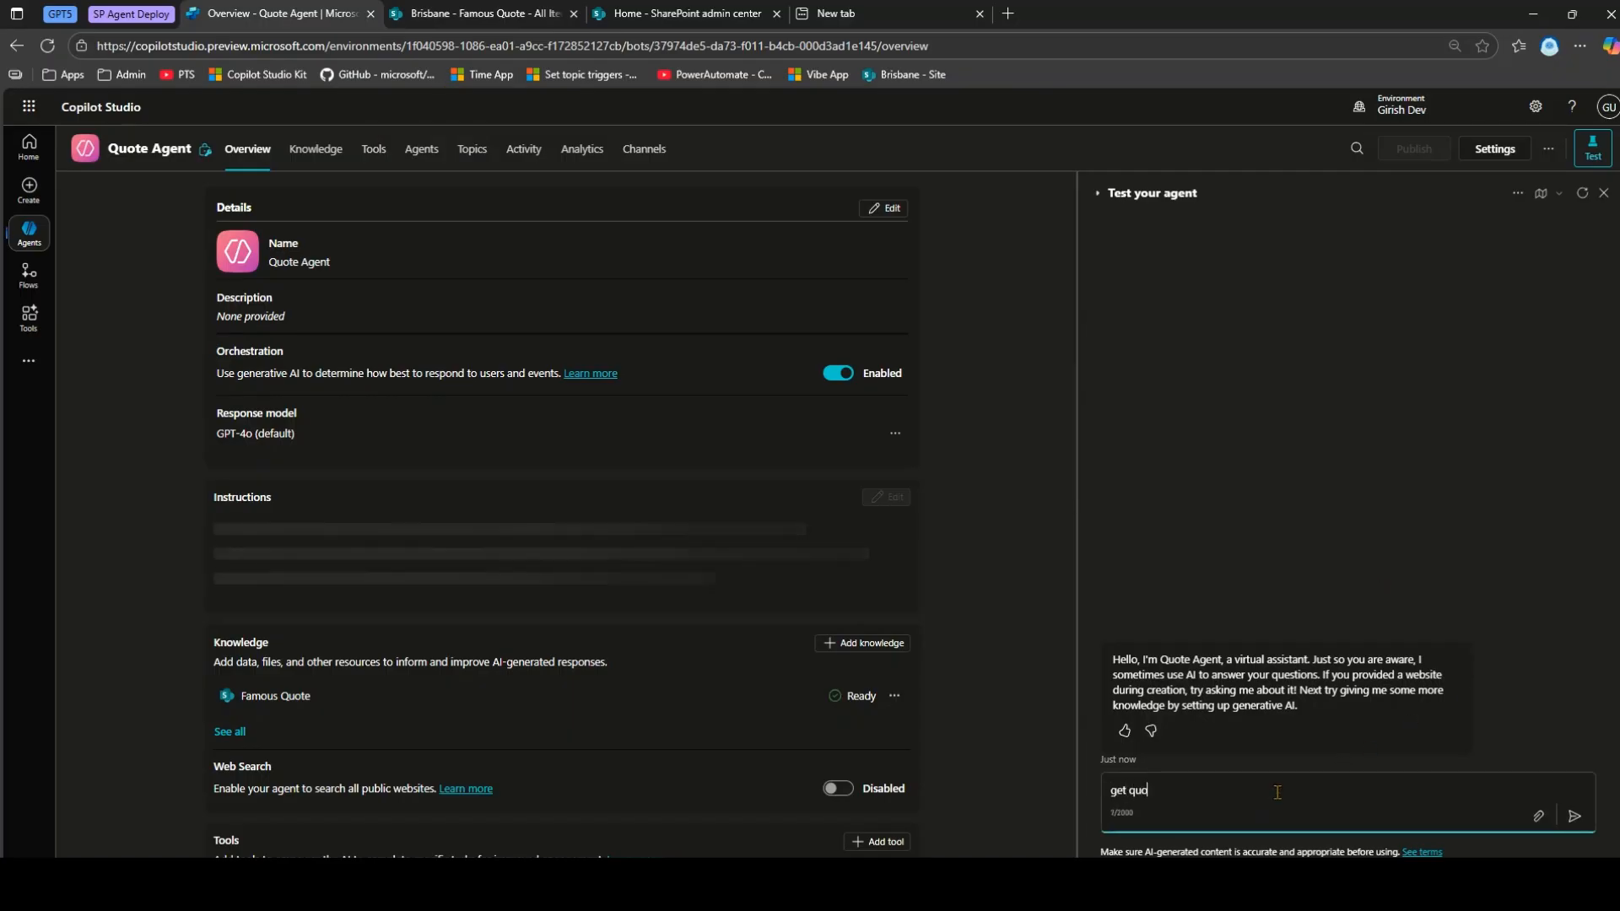
pyautogui.write('te trom Theodore Roosevelt')
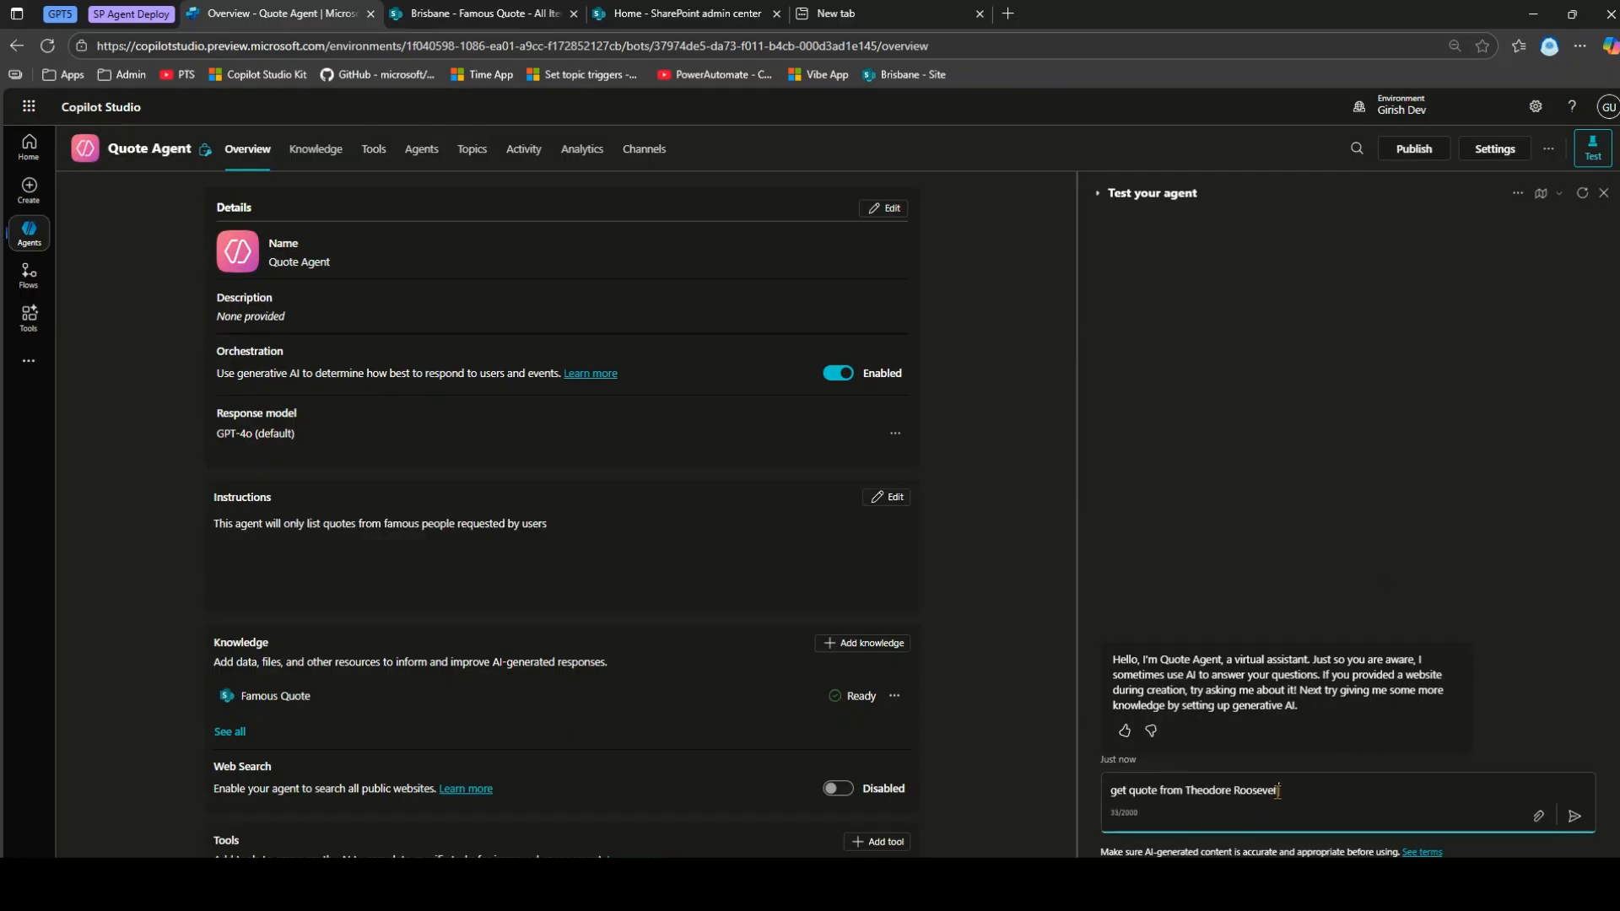
pyautogui.press('Return')
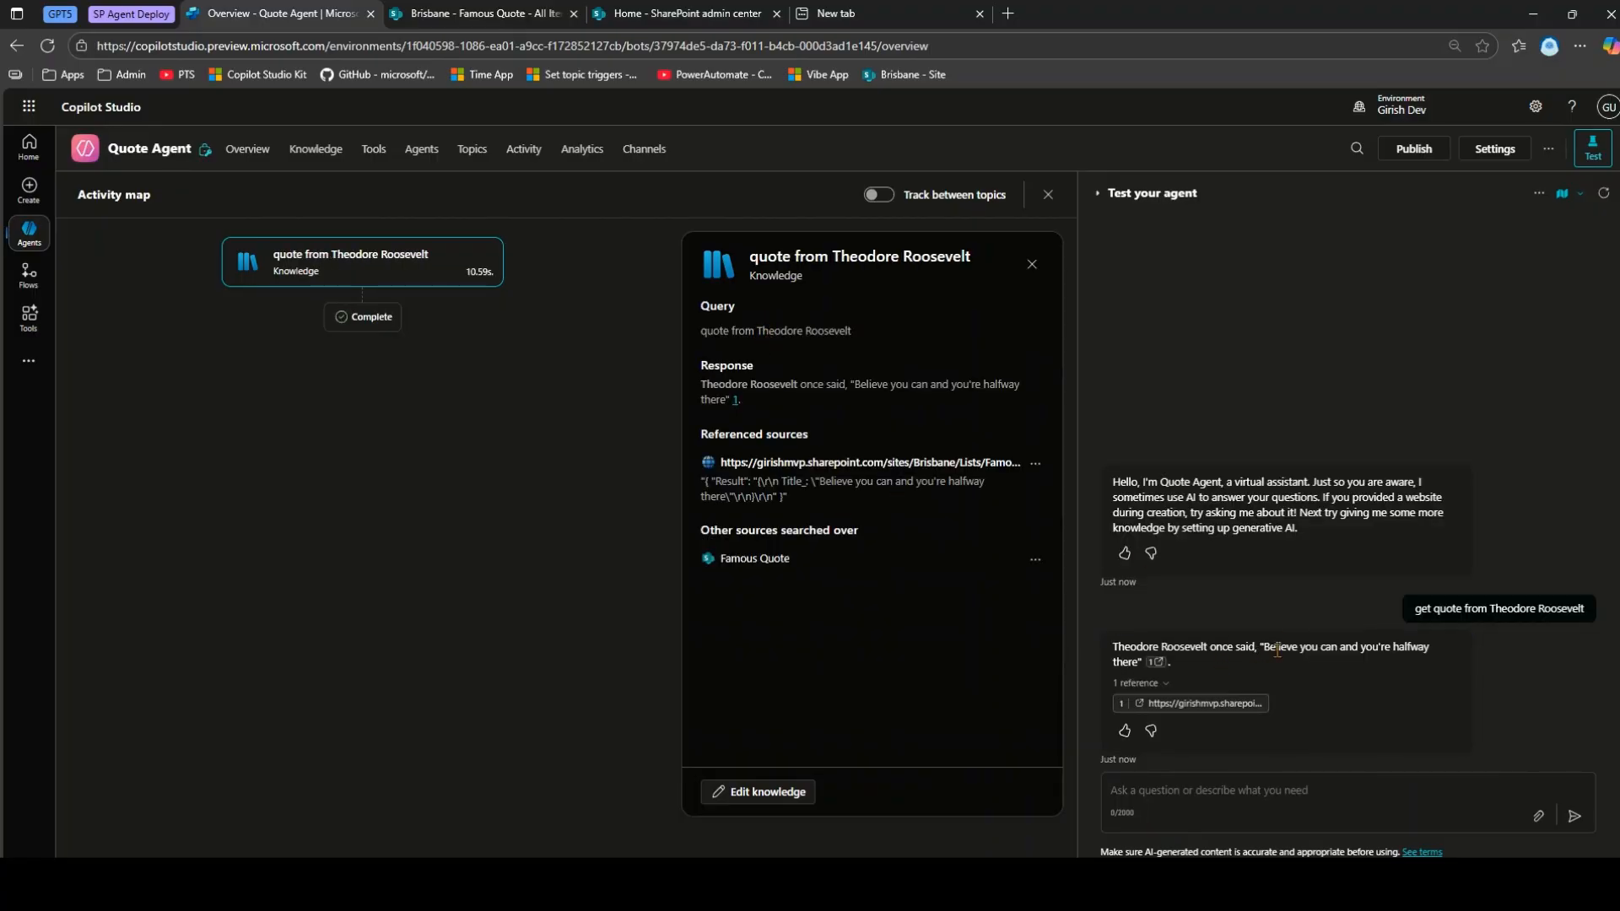
pyautogui.moveTo(1265, 651); pyautogui.dragTo(1422, 652)
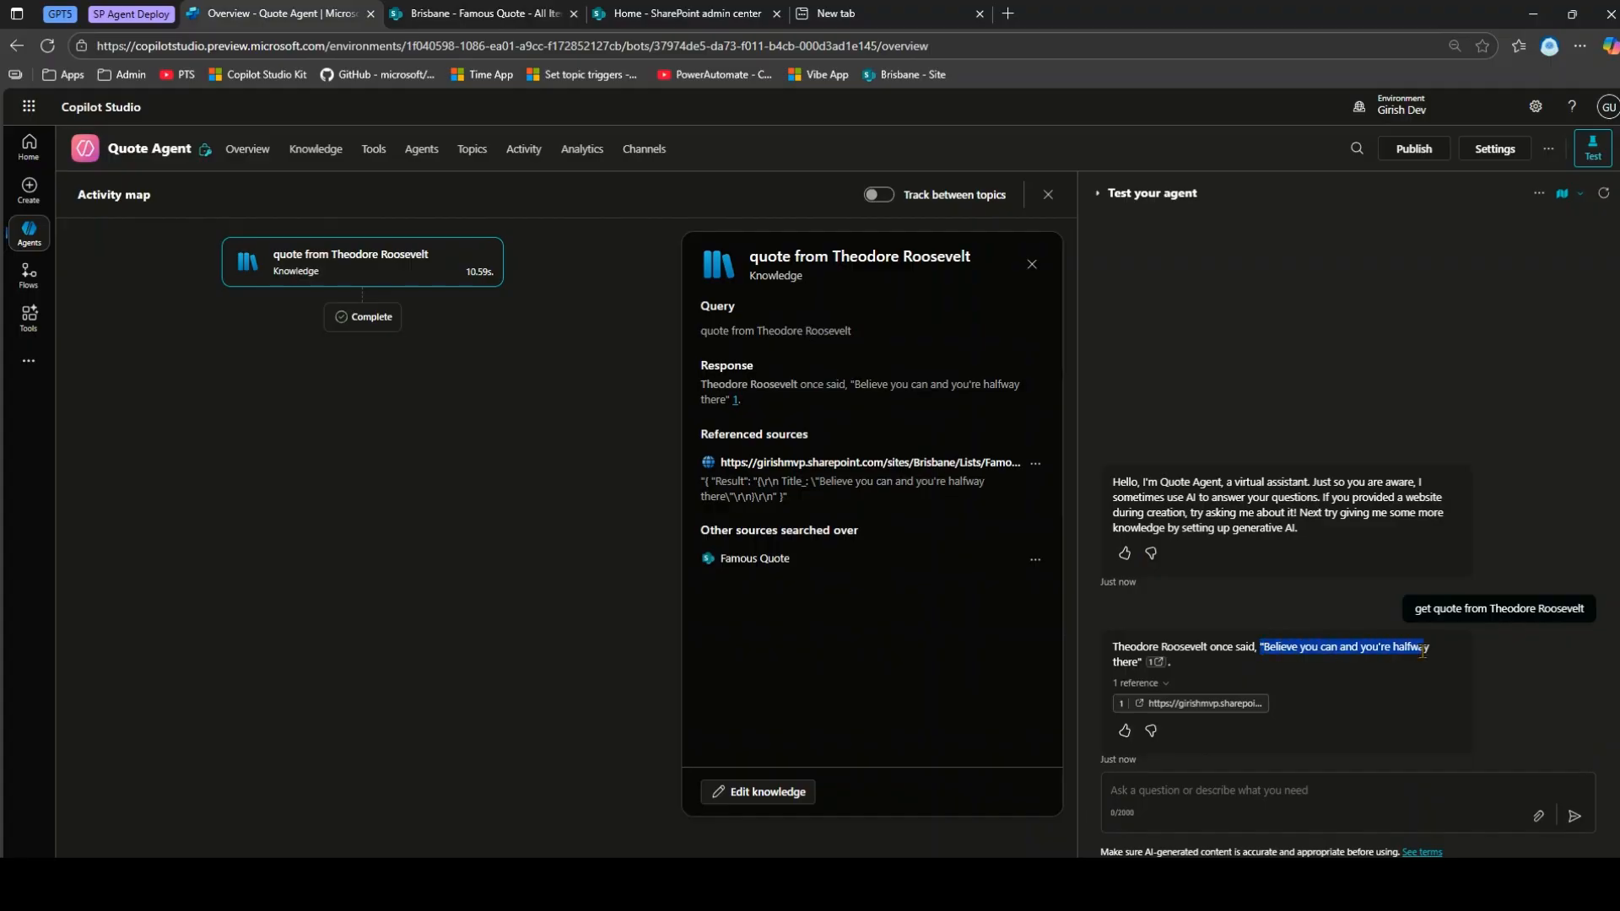
pyautogui.click(482, 14)
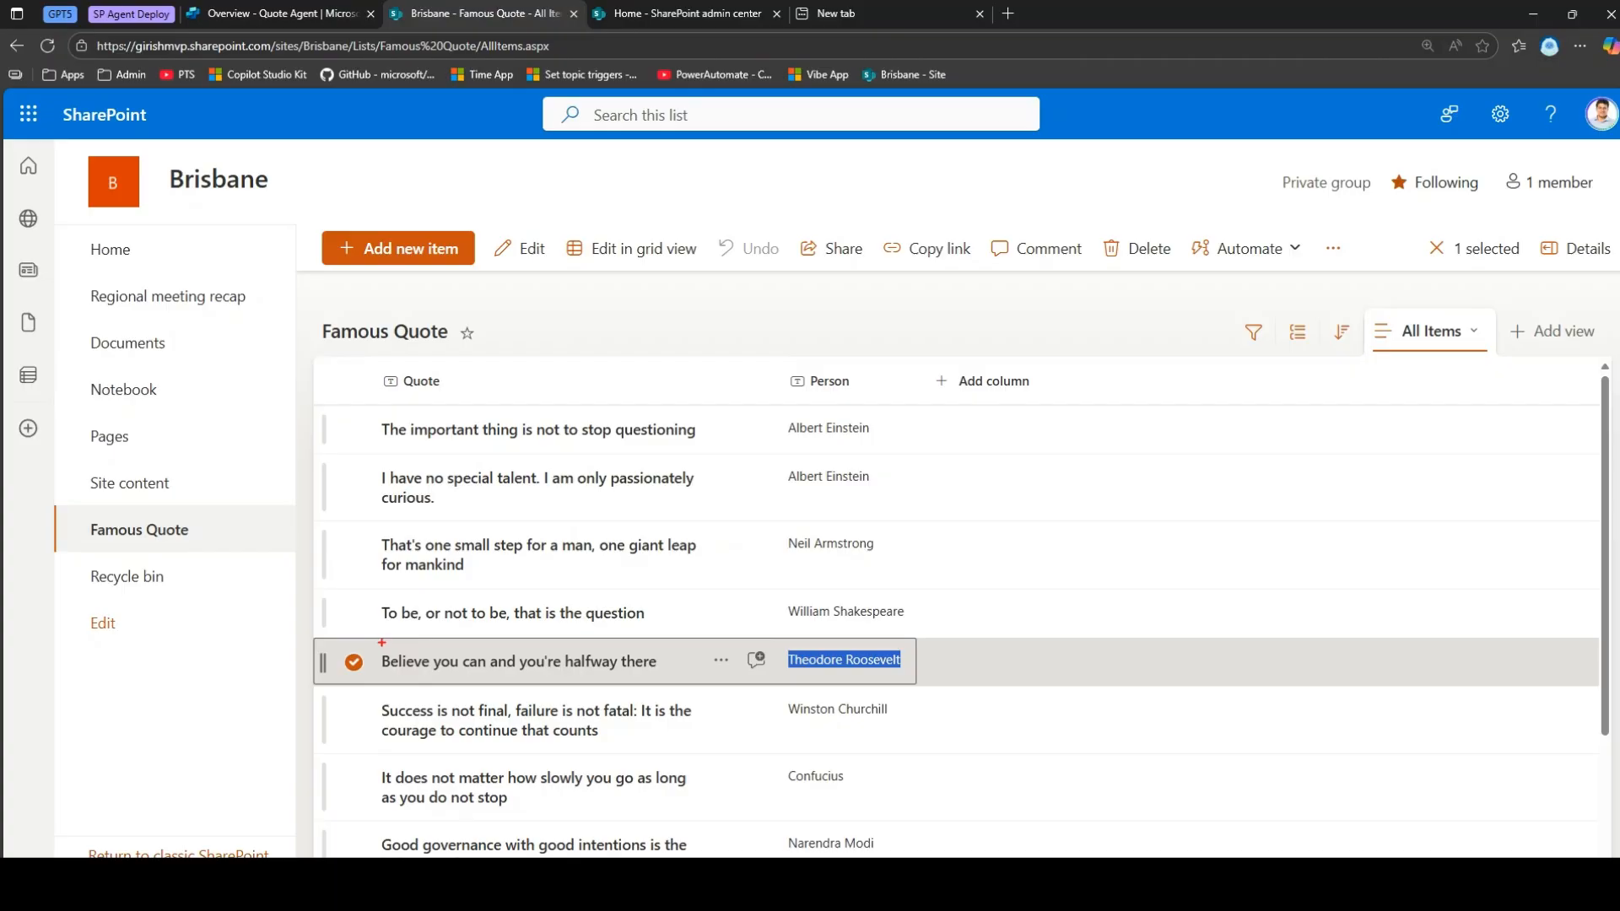
pyautogui.moveTo(642, 705); pyautogui.dragTo(706, 694)
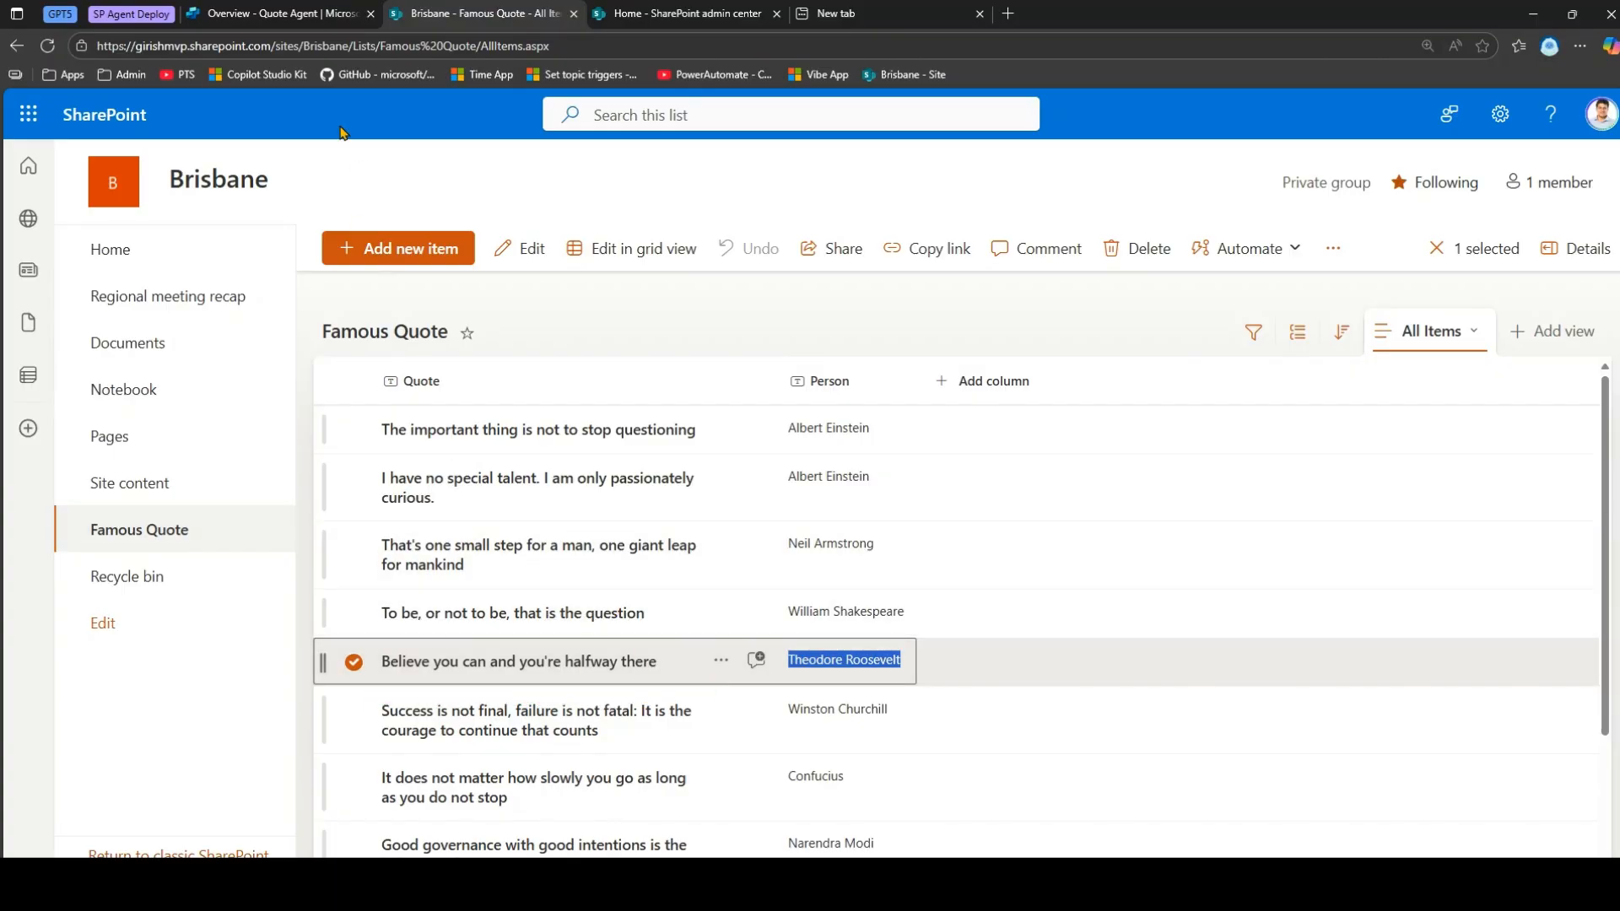
pyautogui.click(314, 10)
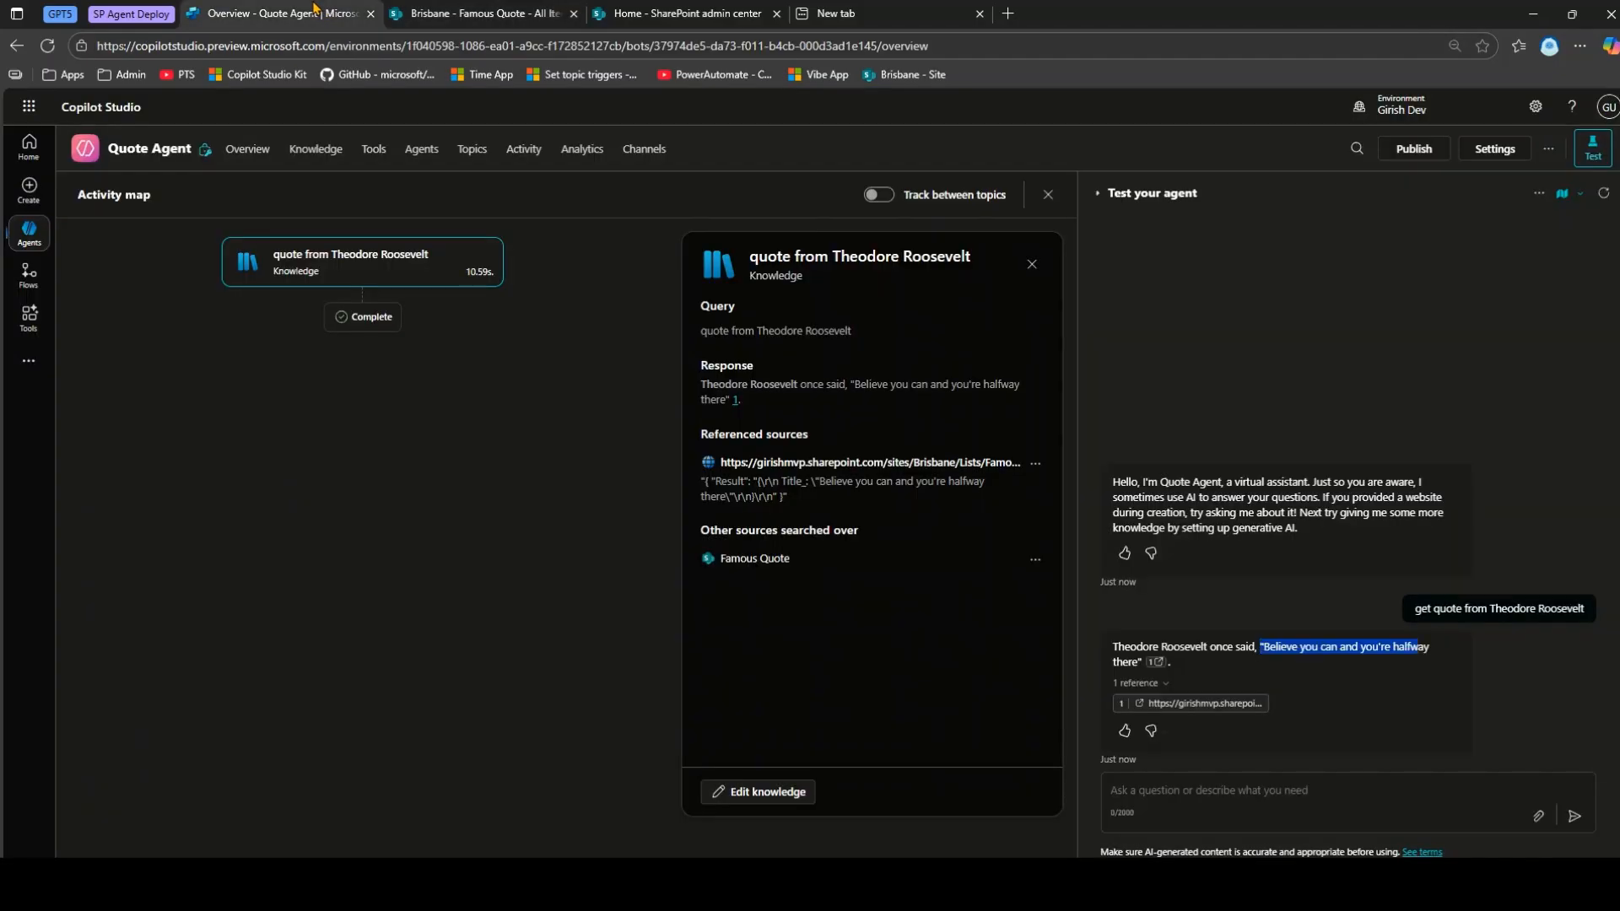
pyautogui.click(28, 231)
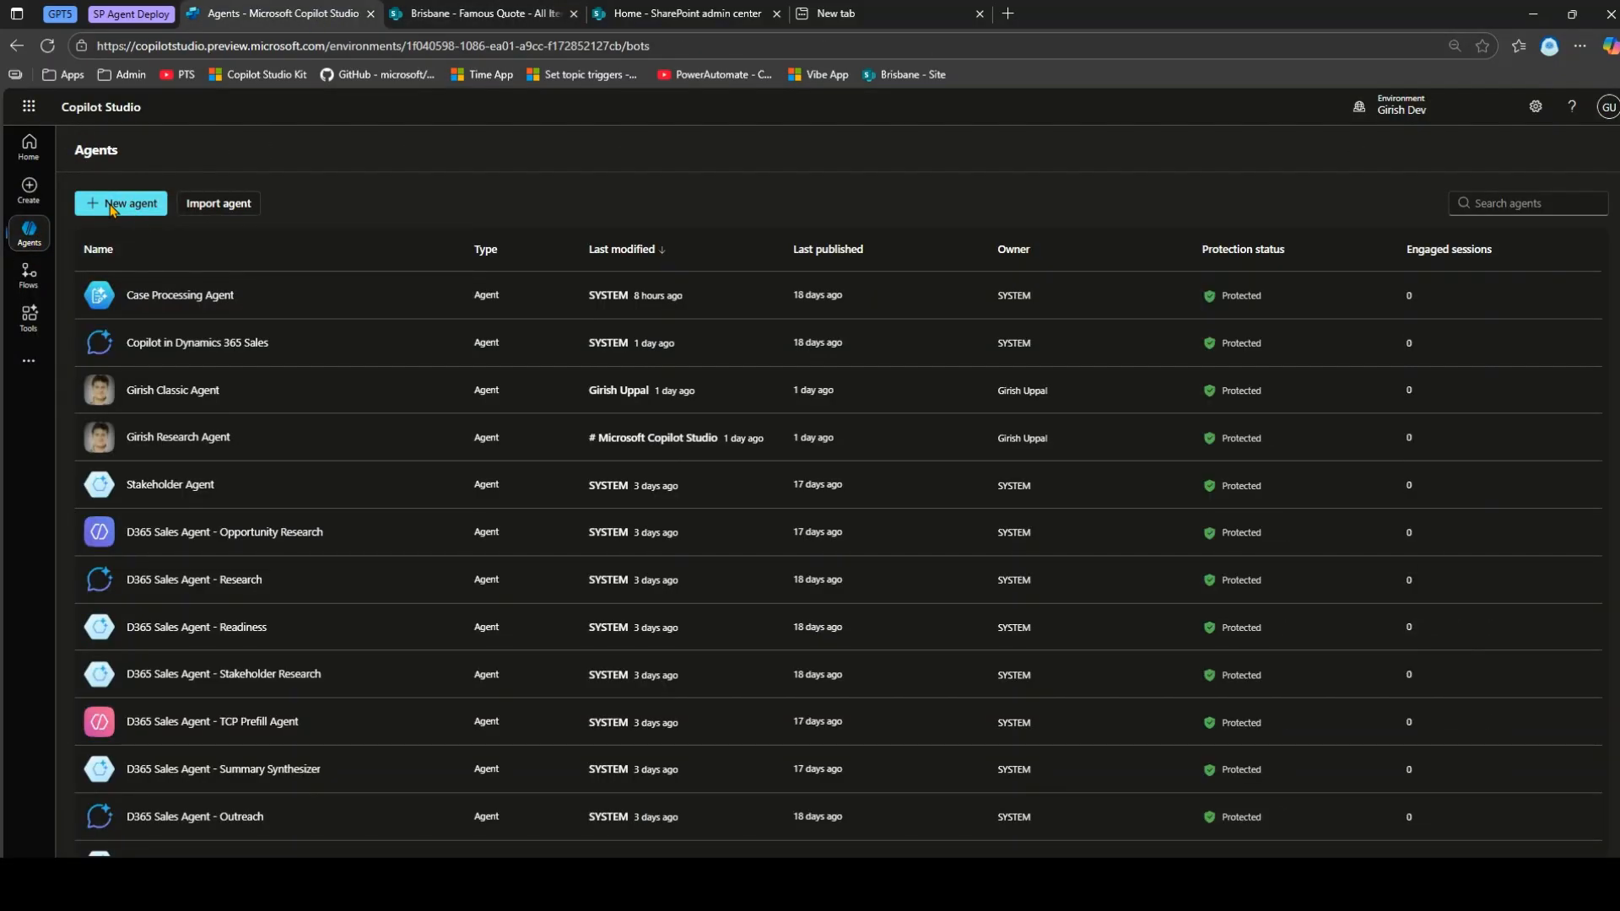
# Start a new agent and ask the builder to name it Customer Service Agent.
pyautogui.click(118, 206)
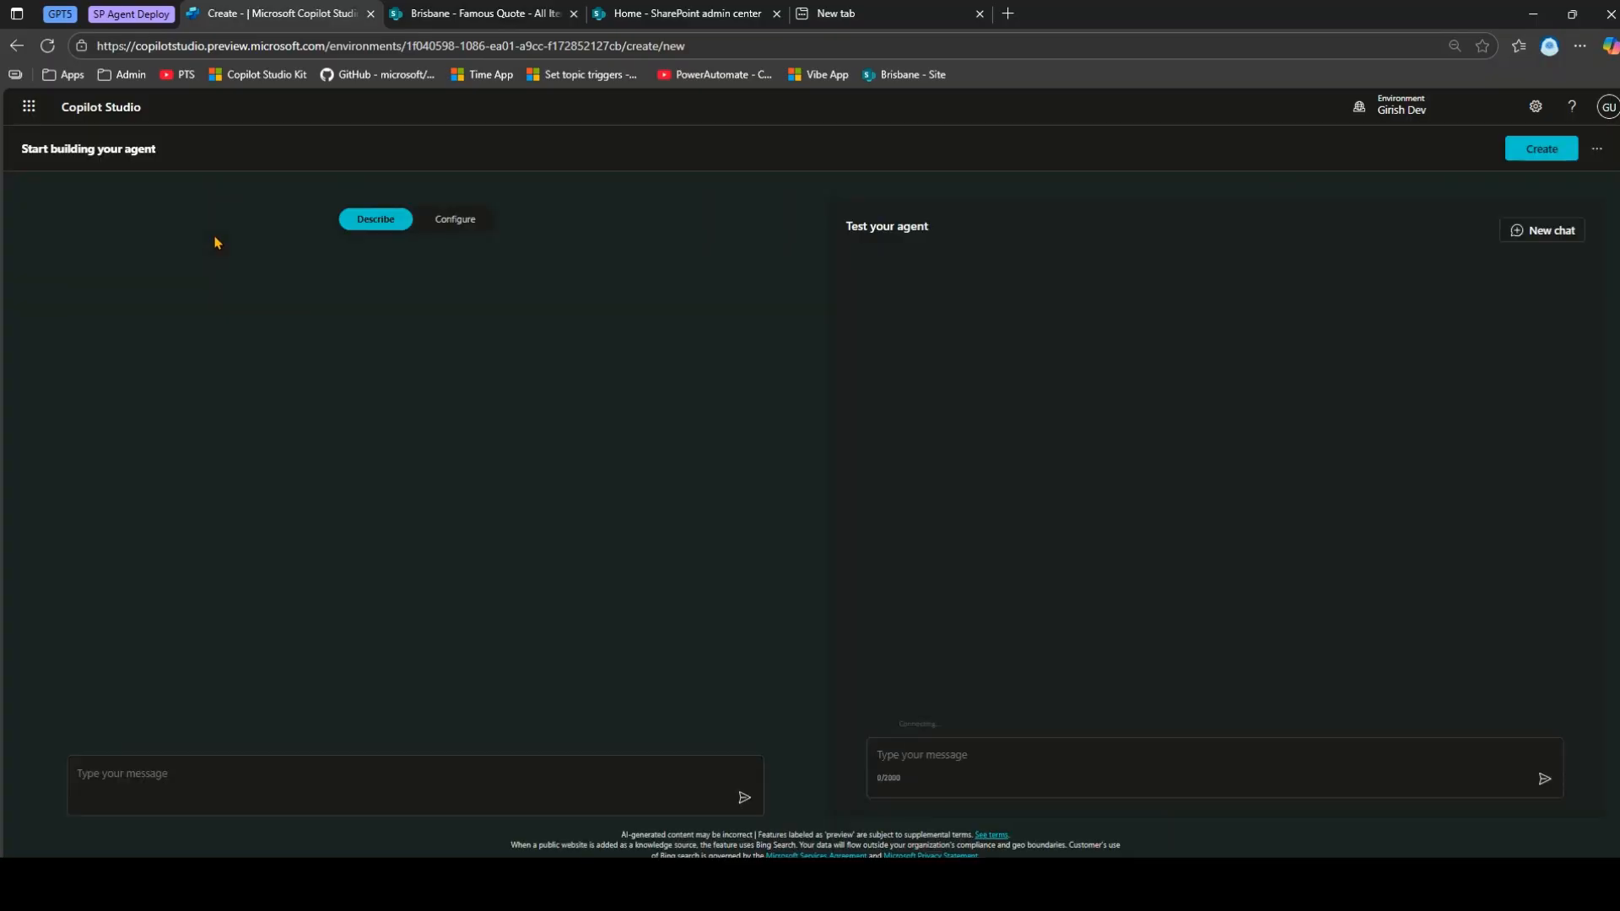
pyautogui.click(233, 772)
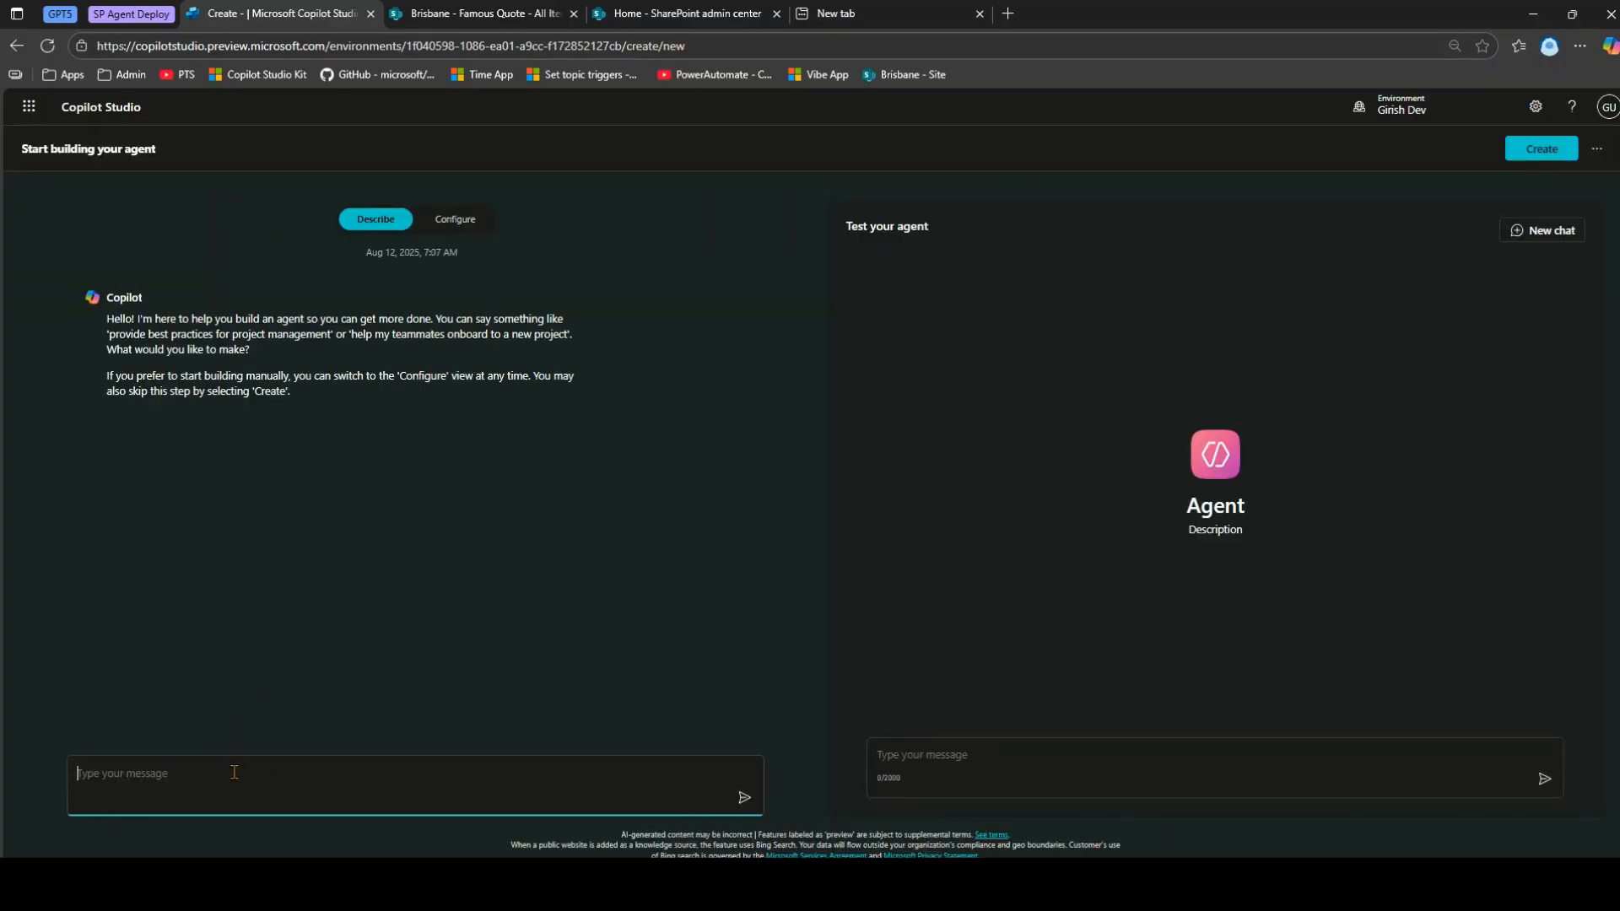
pyautogui.write('d')
pyautogui.write('agent nam')
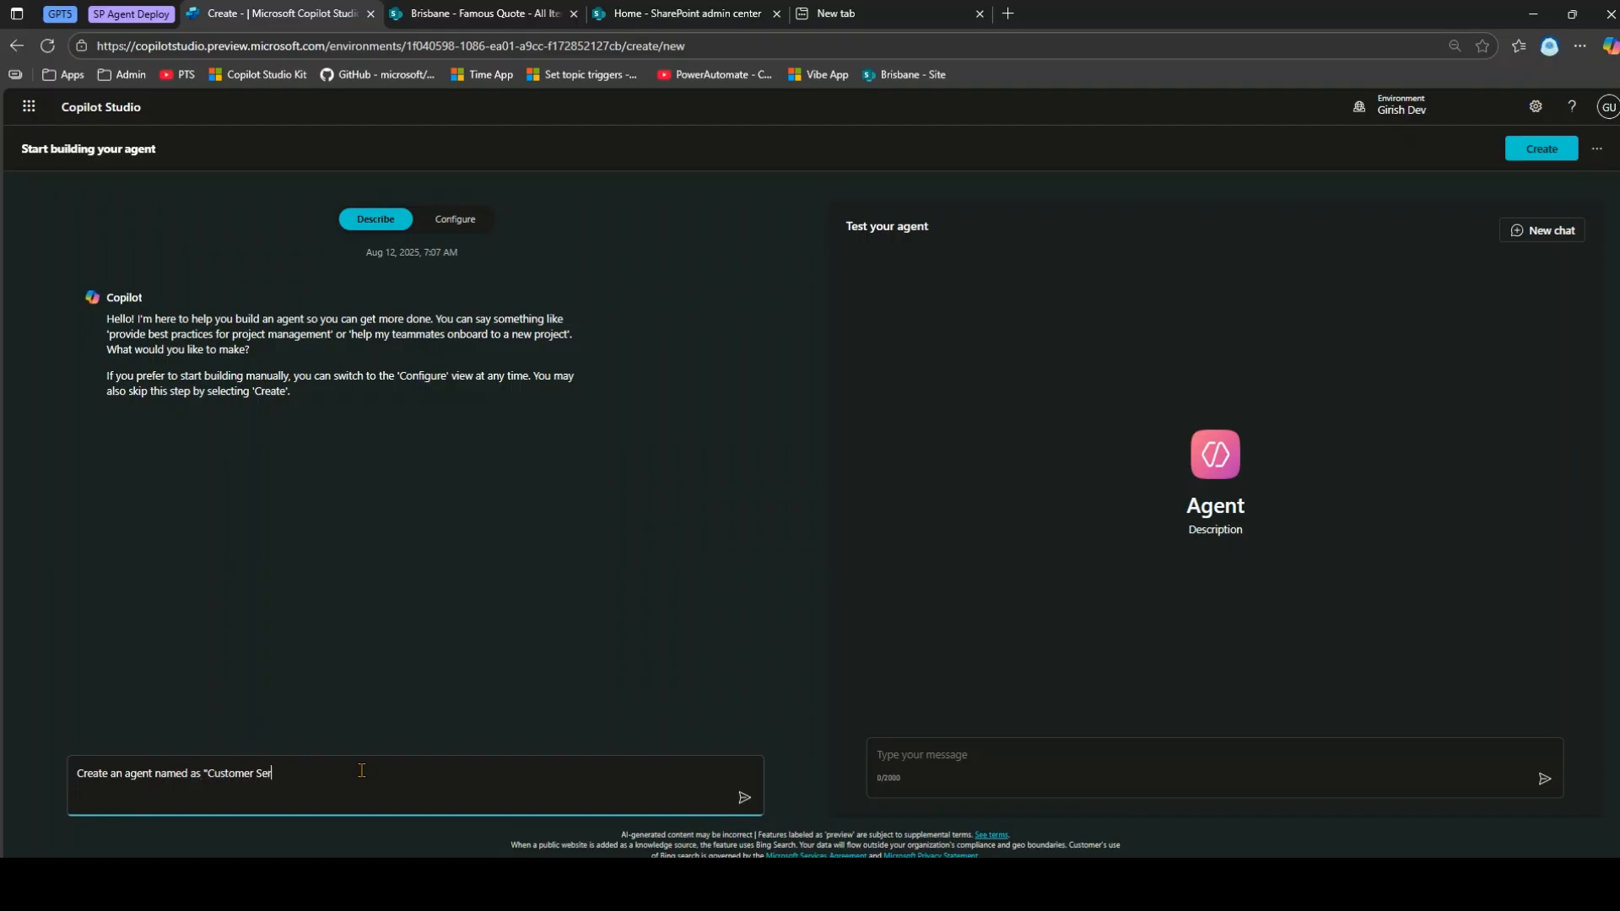
pyautogui.write('Agent')
pyautogui.click(743, 799)
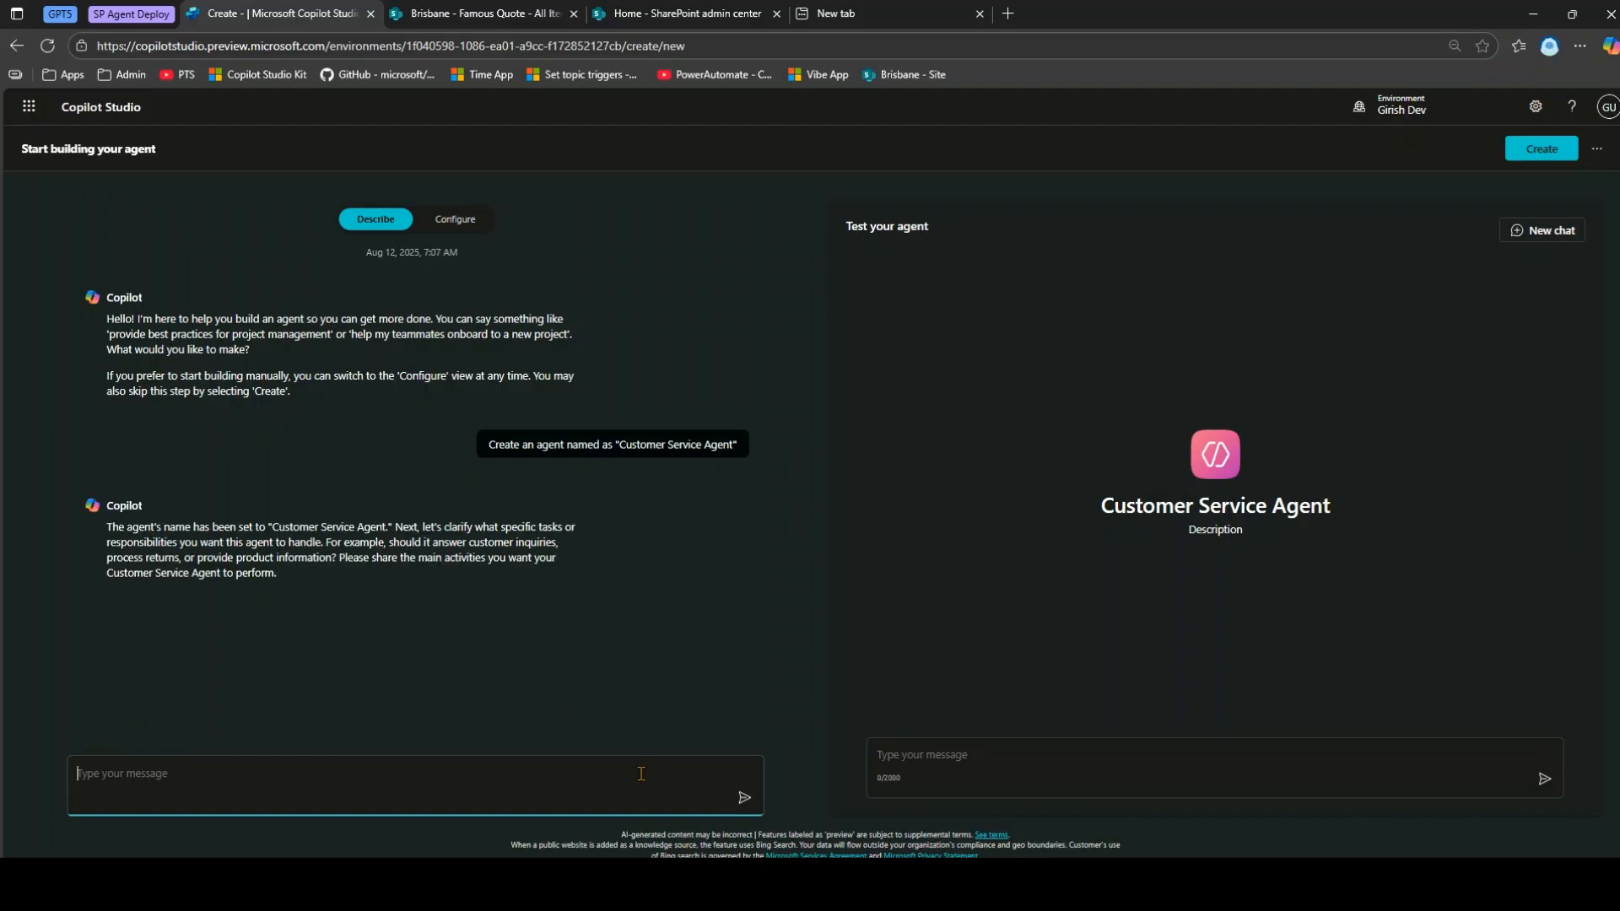
# Draft the agent's Bug Tracker purpose, then return to the SharePoint Famous Quote list.
pyautogui.write('This agent will fetch the details from SharePoint site with the list')
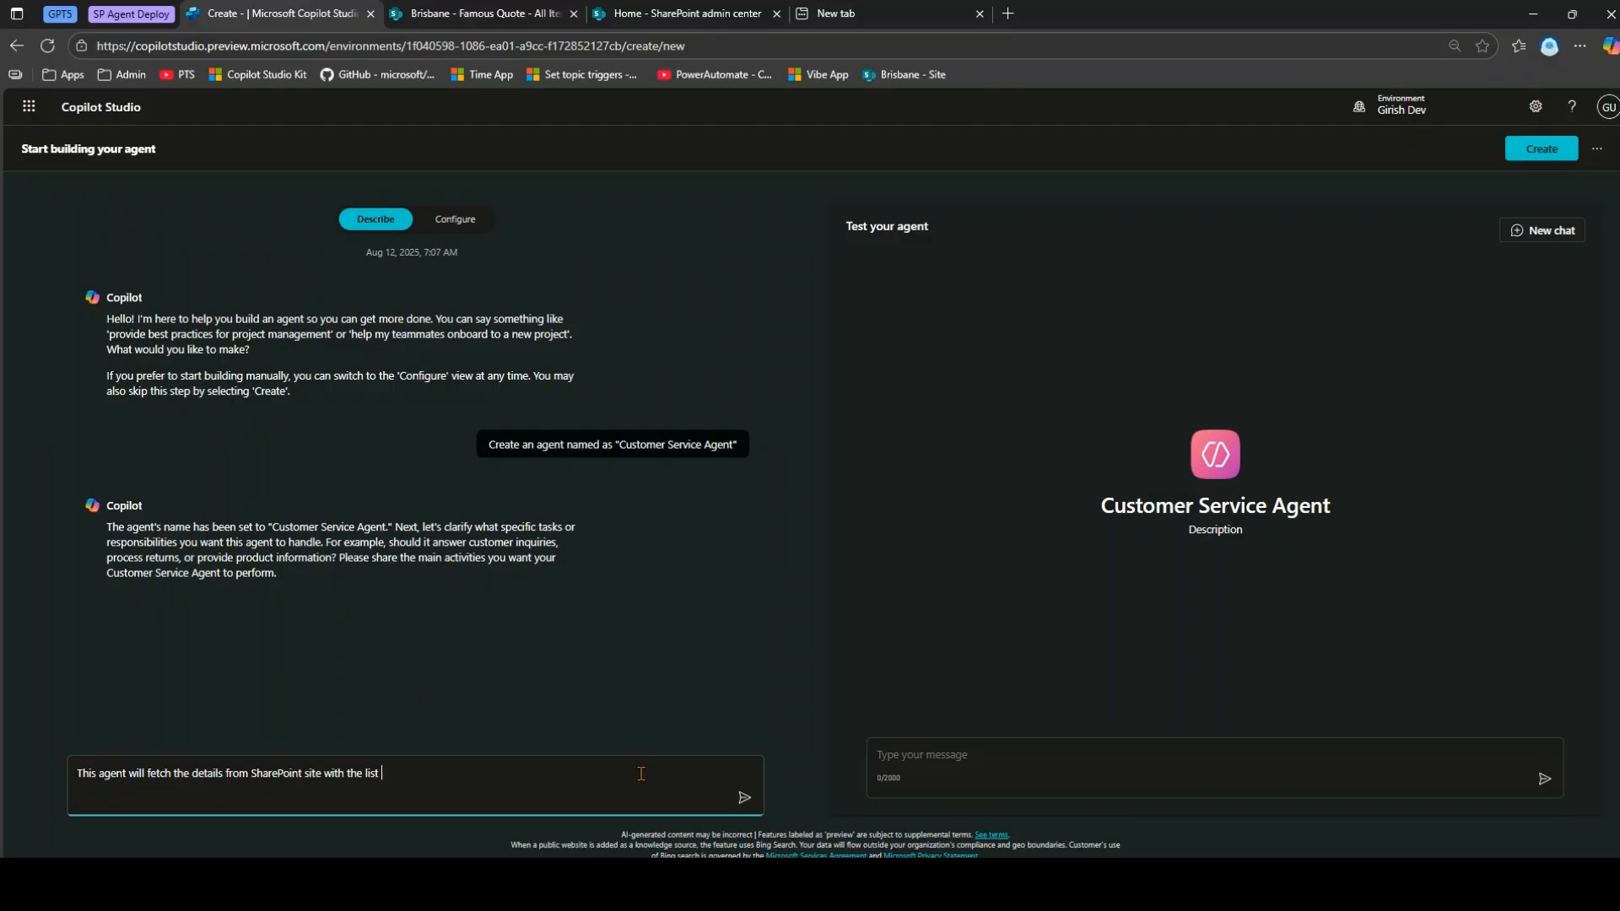
pyautogui.write('named as "Bug Tracker')
pyautogui.click(493, 17)
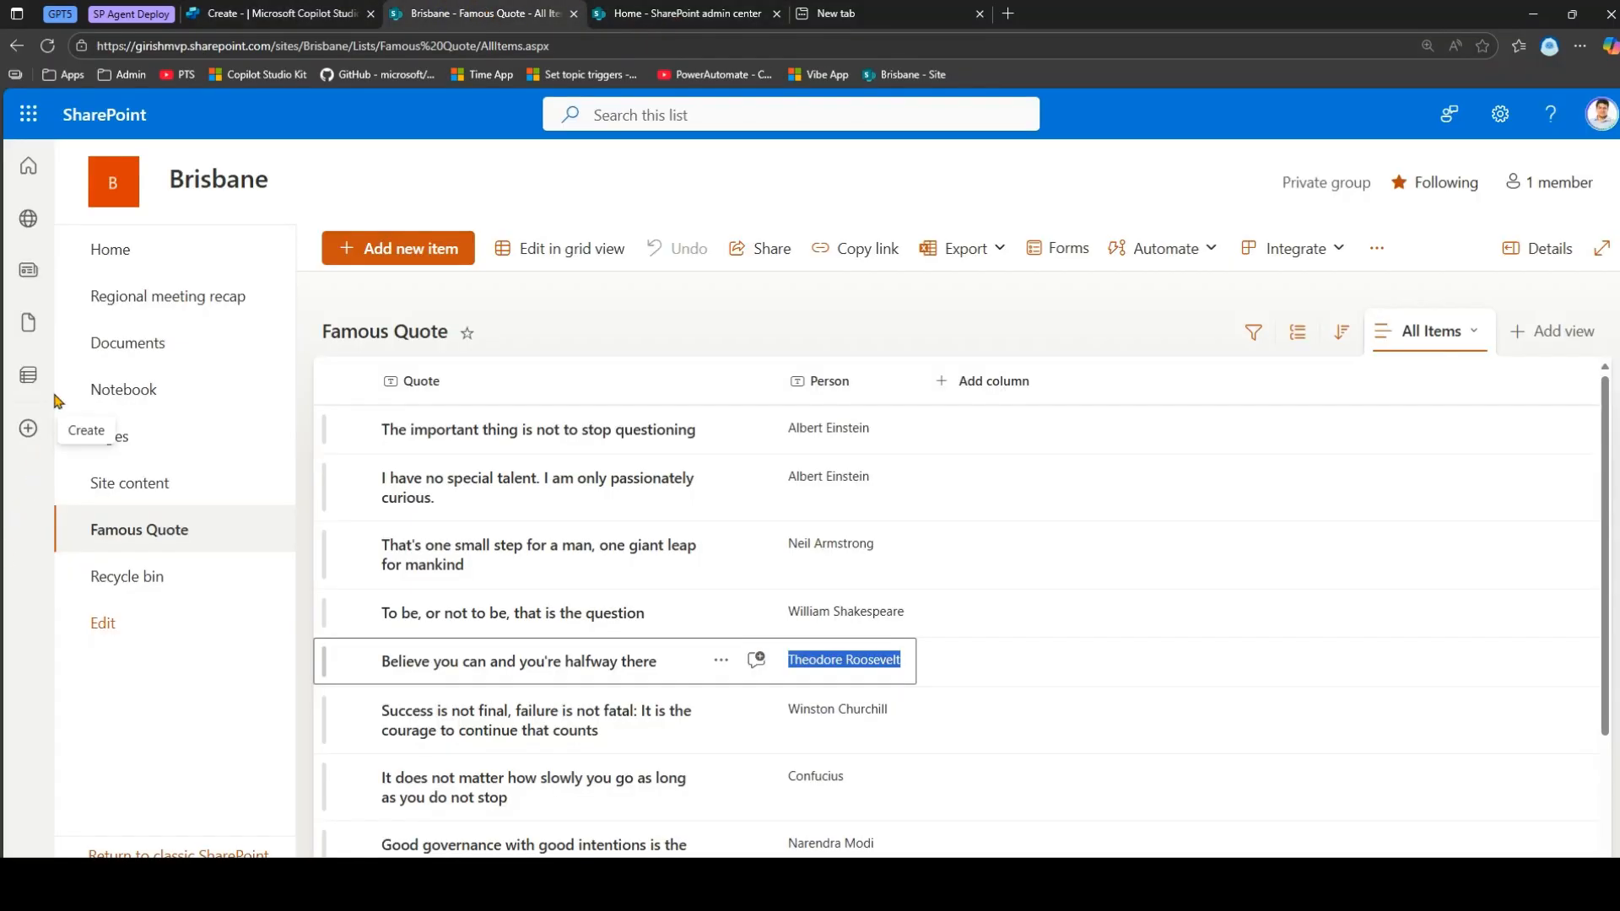
# From the Brisbane site home, start a new list and browse the available templates.
pyautogui.click(123, 253)
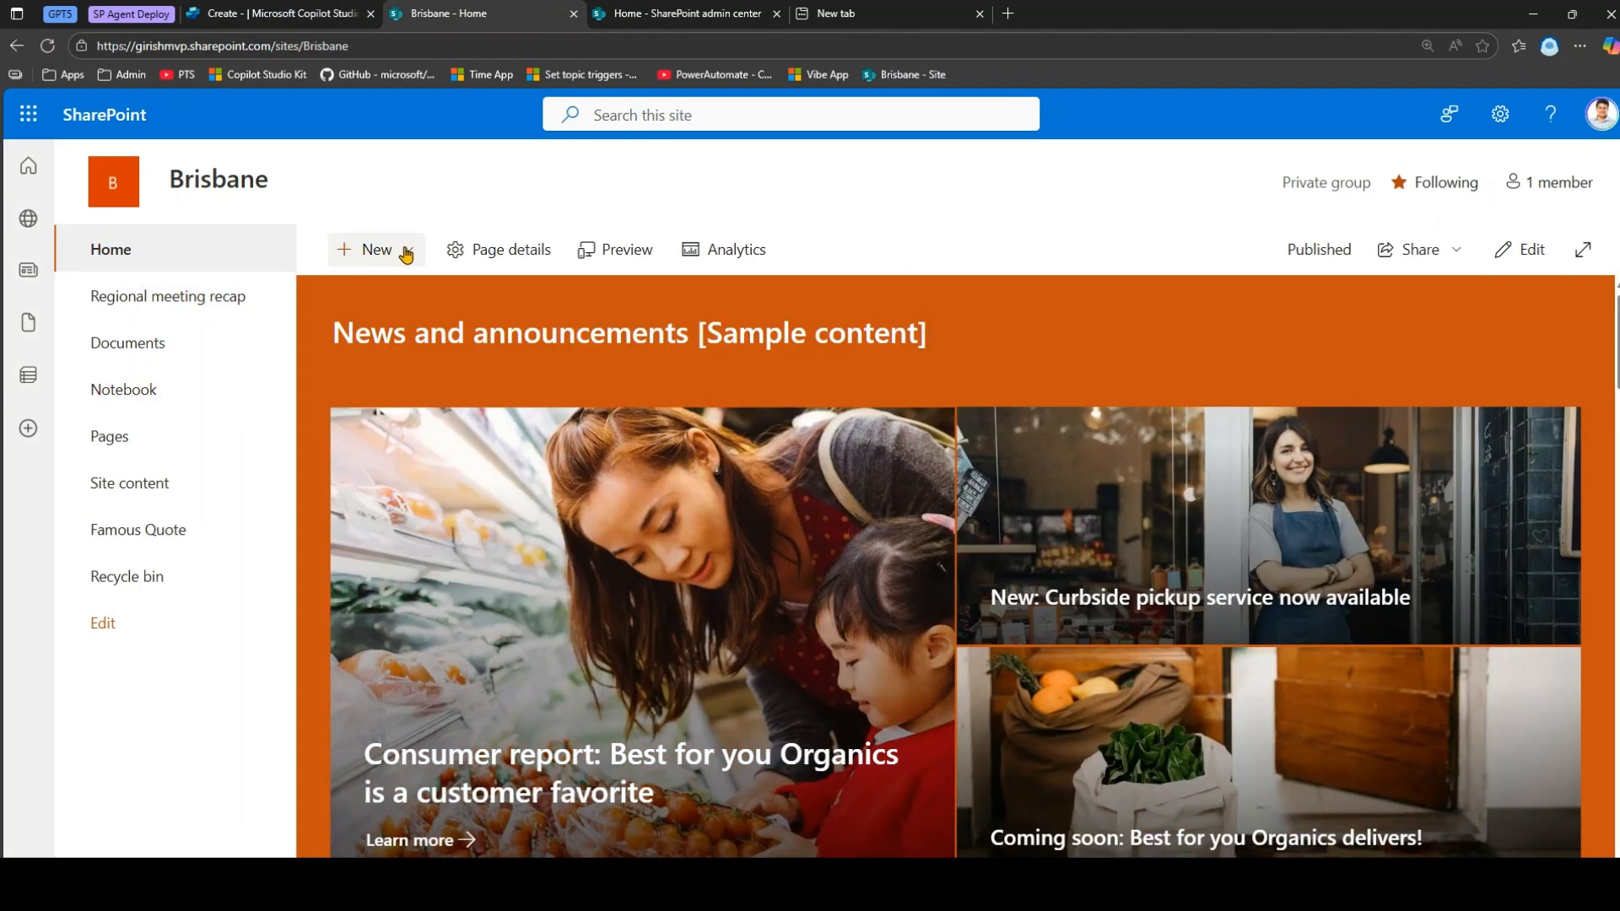
pyautogui.click(405, 251)
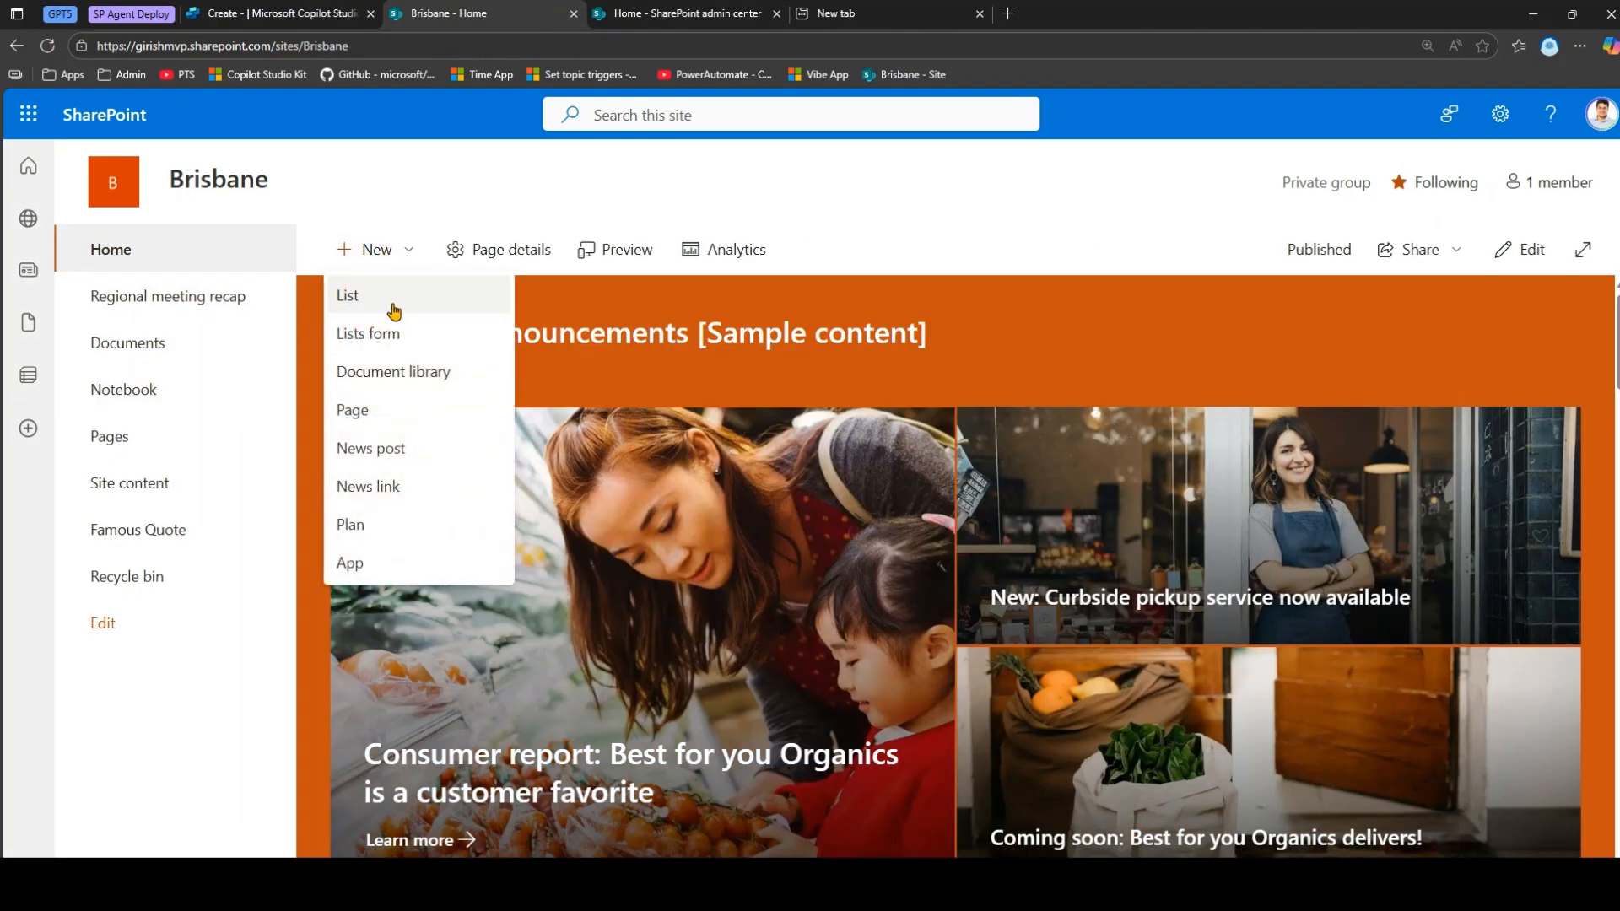
pyautogui.click(389, 317)
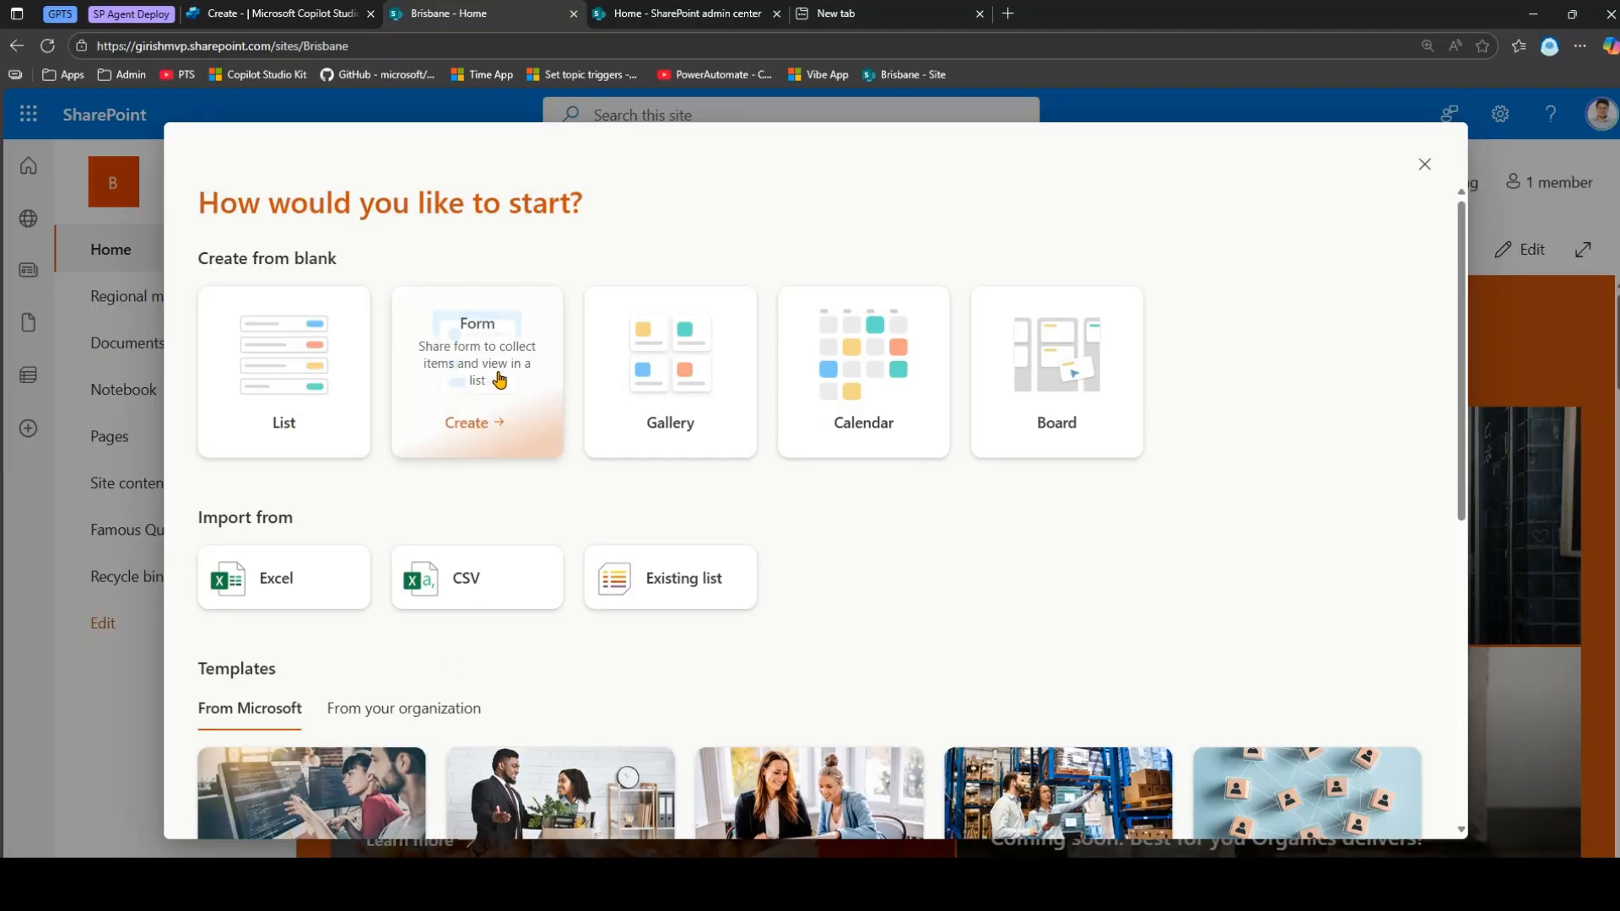
pyautogui.scroll(-3, 1198, 472)
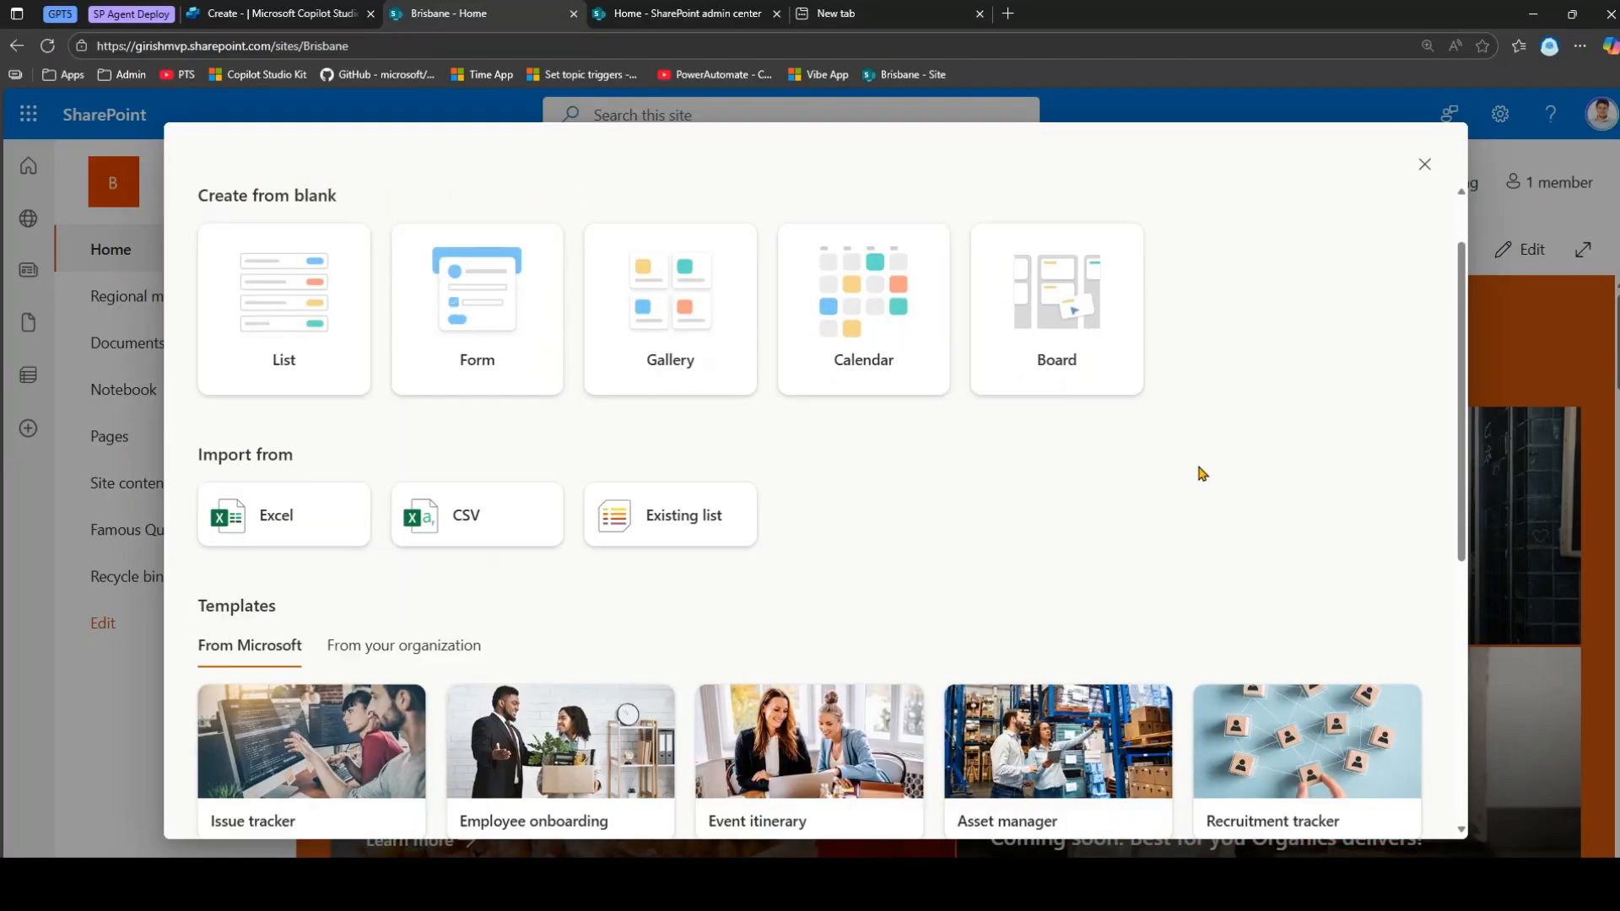
pyautogui.scroll(-1, 970, 472)
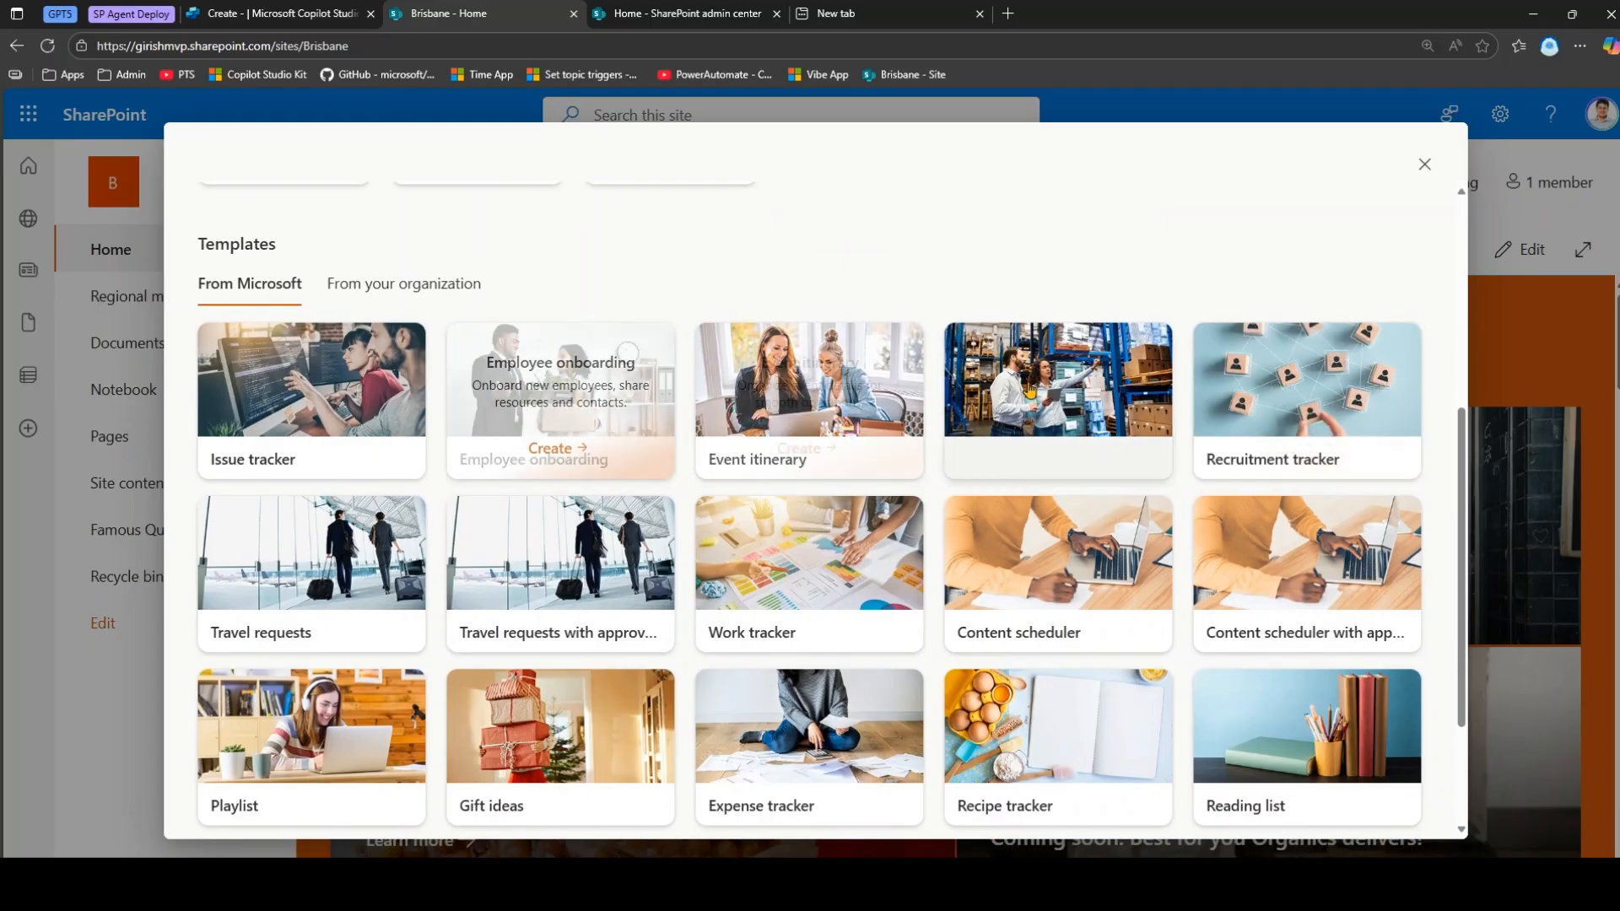
pyautogui.scroll(-2, 1261, 641)
pyautogui.scroll(1, 1097, 713)
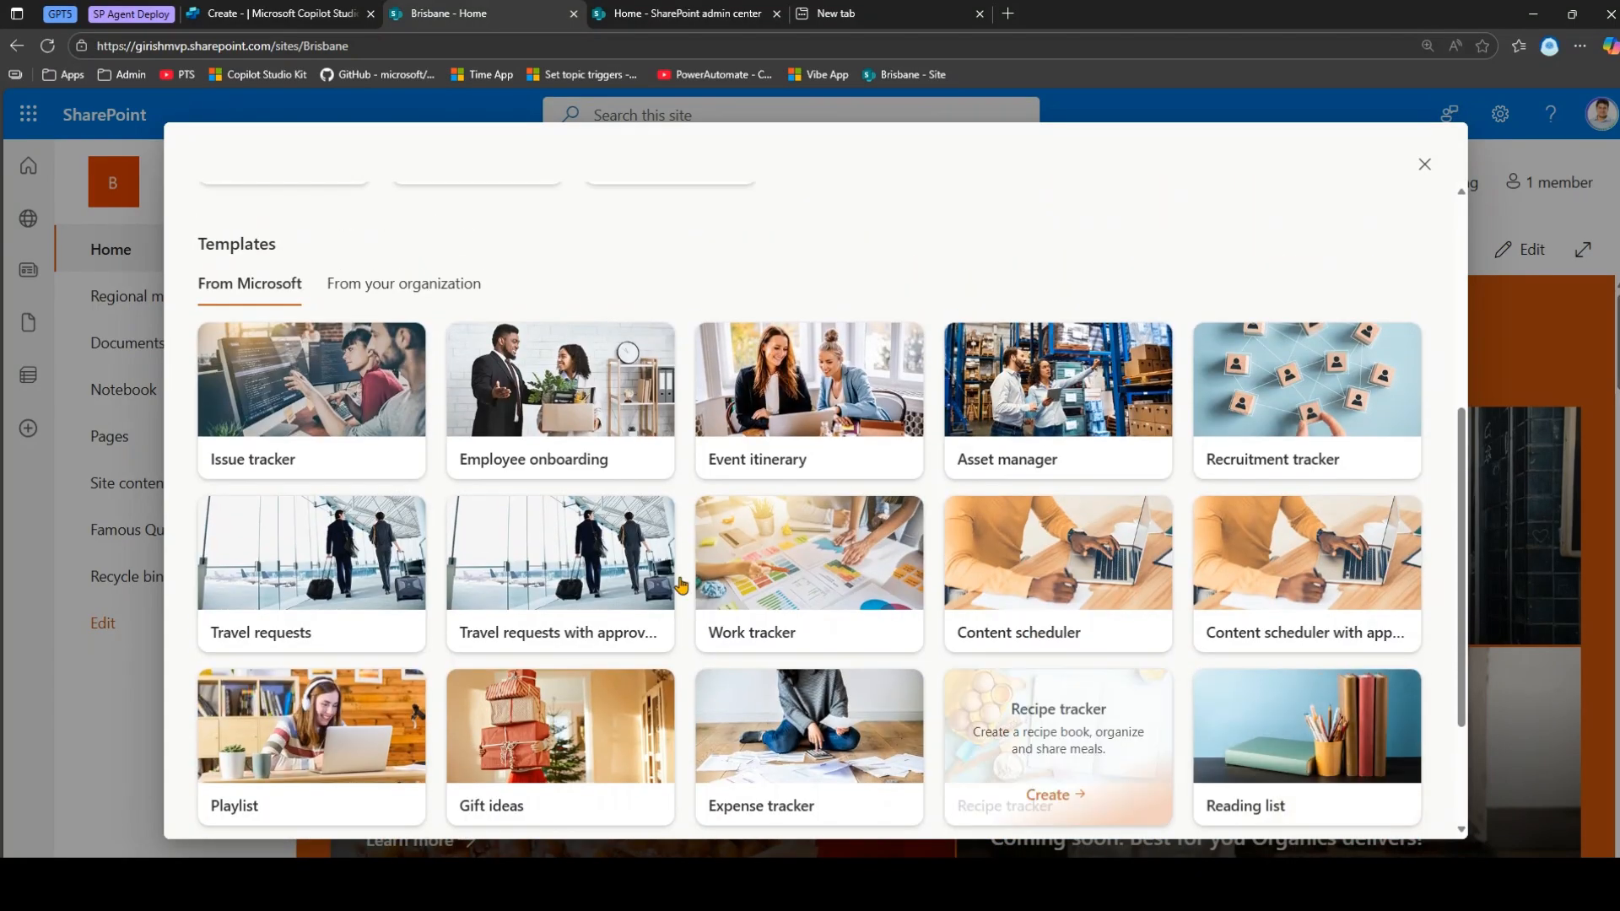
# Create a list named 'Bug Tracker' from the Issue tracker template.
pyautogui.click(328, 405)
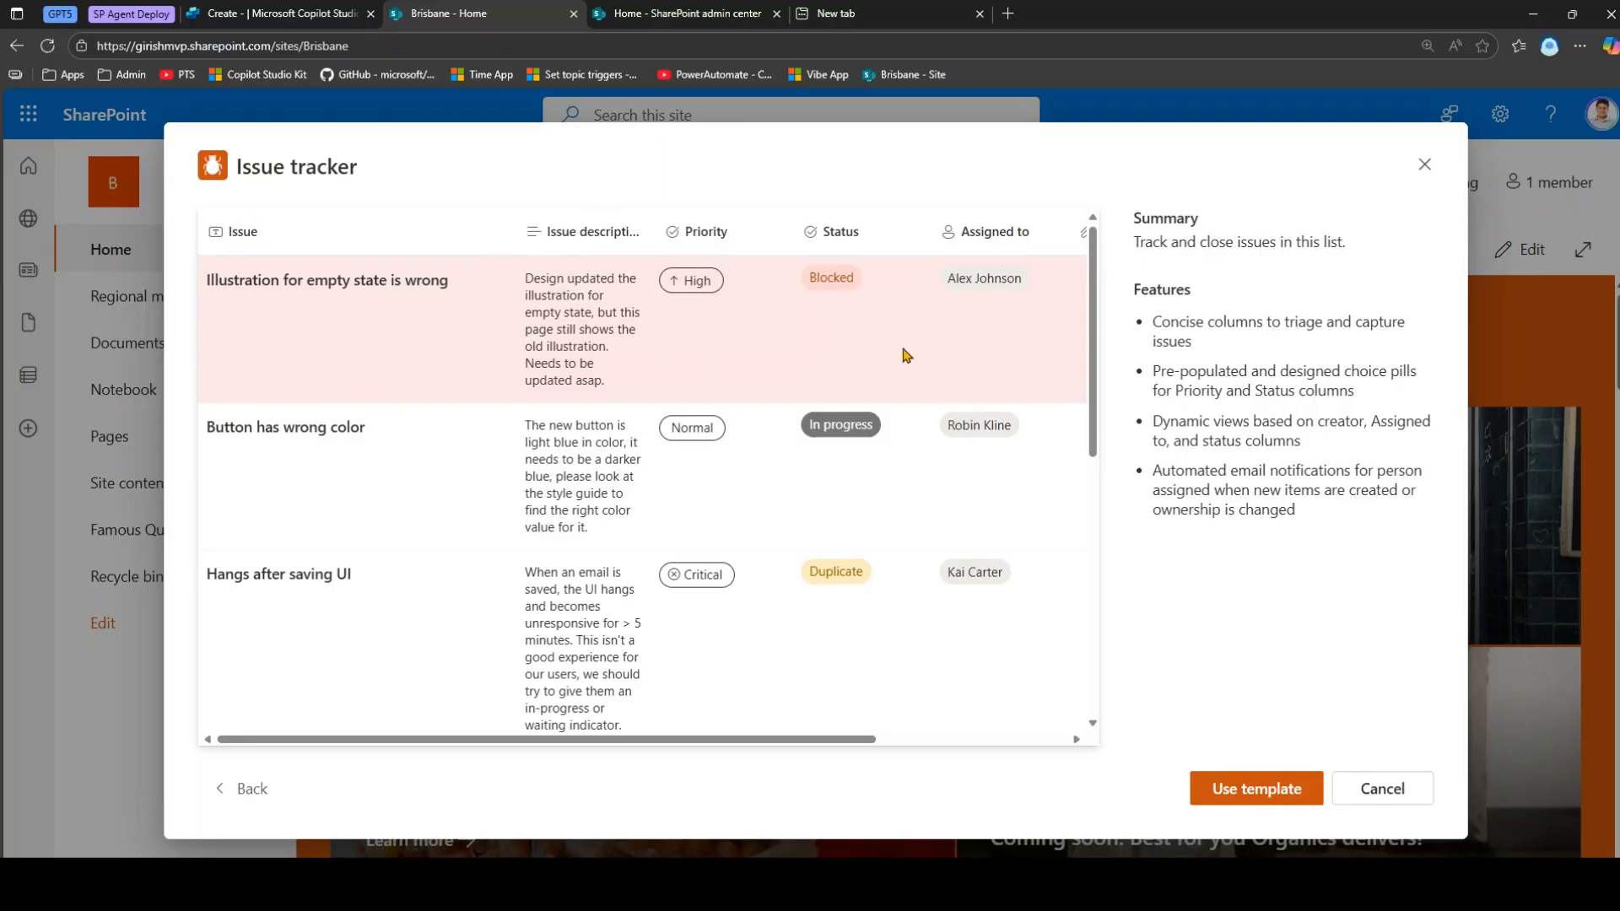
pyautogui.moveTo(851, 741); pyautogui.dragTo(1067, 741)
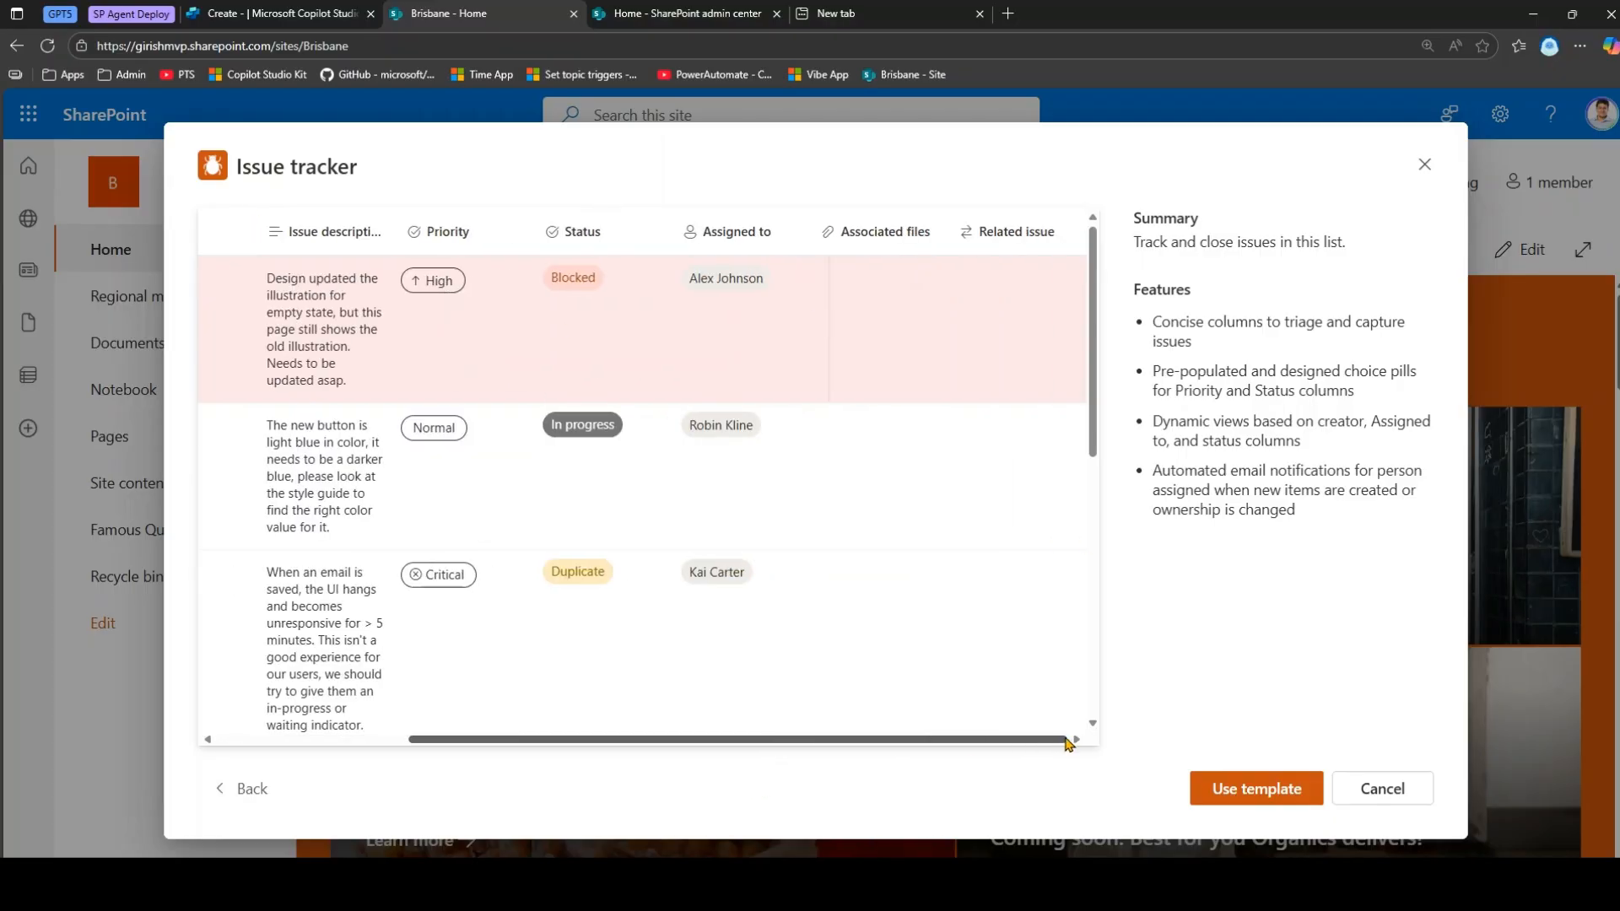
pyautogui.click(1257, 791)
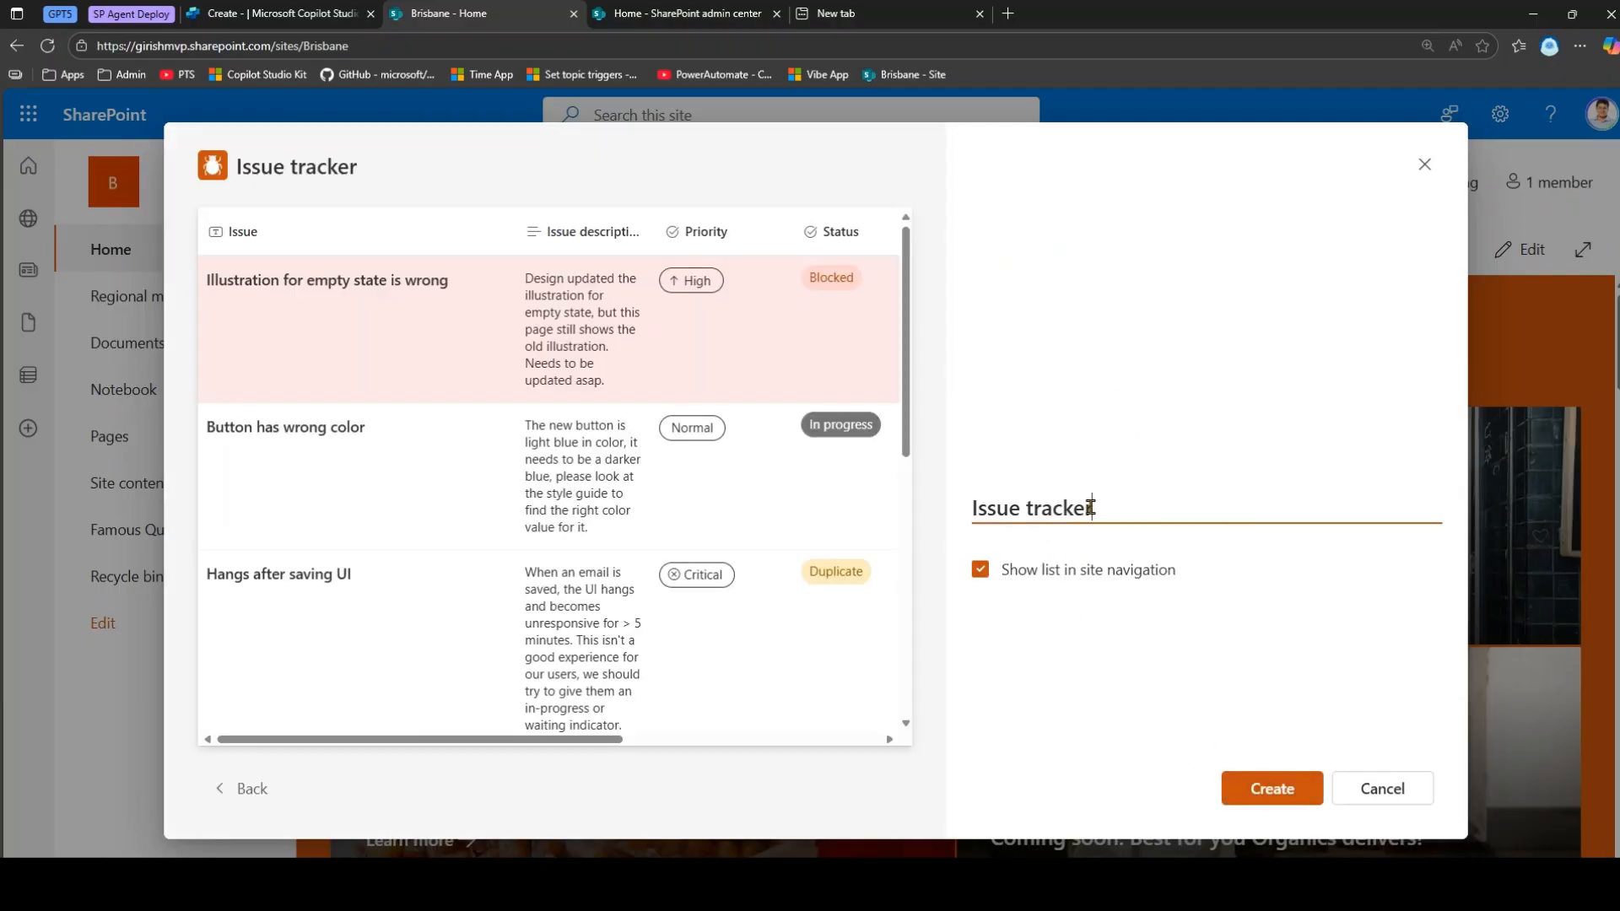
pyautogui.moveTo(1092, 508); pyautogui.dragTo(831, 515)
pyautogui.write('Bug Tracke')
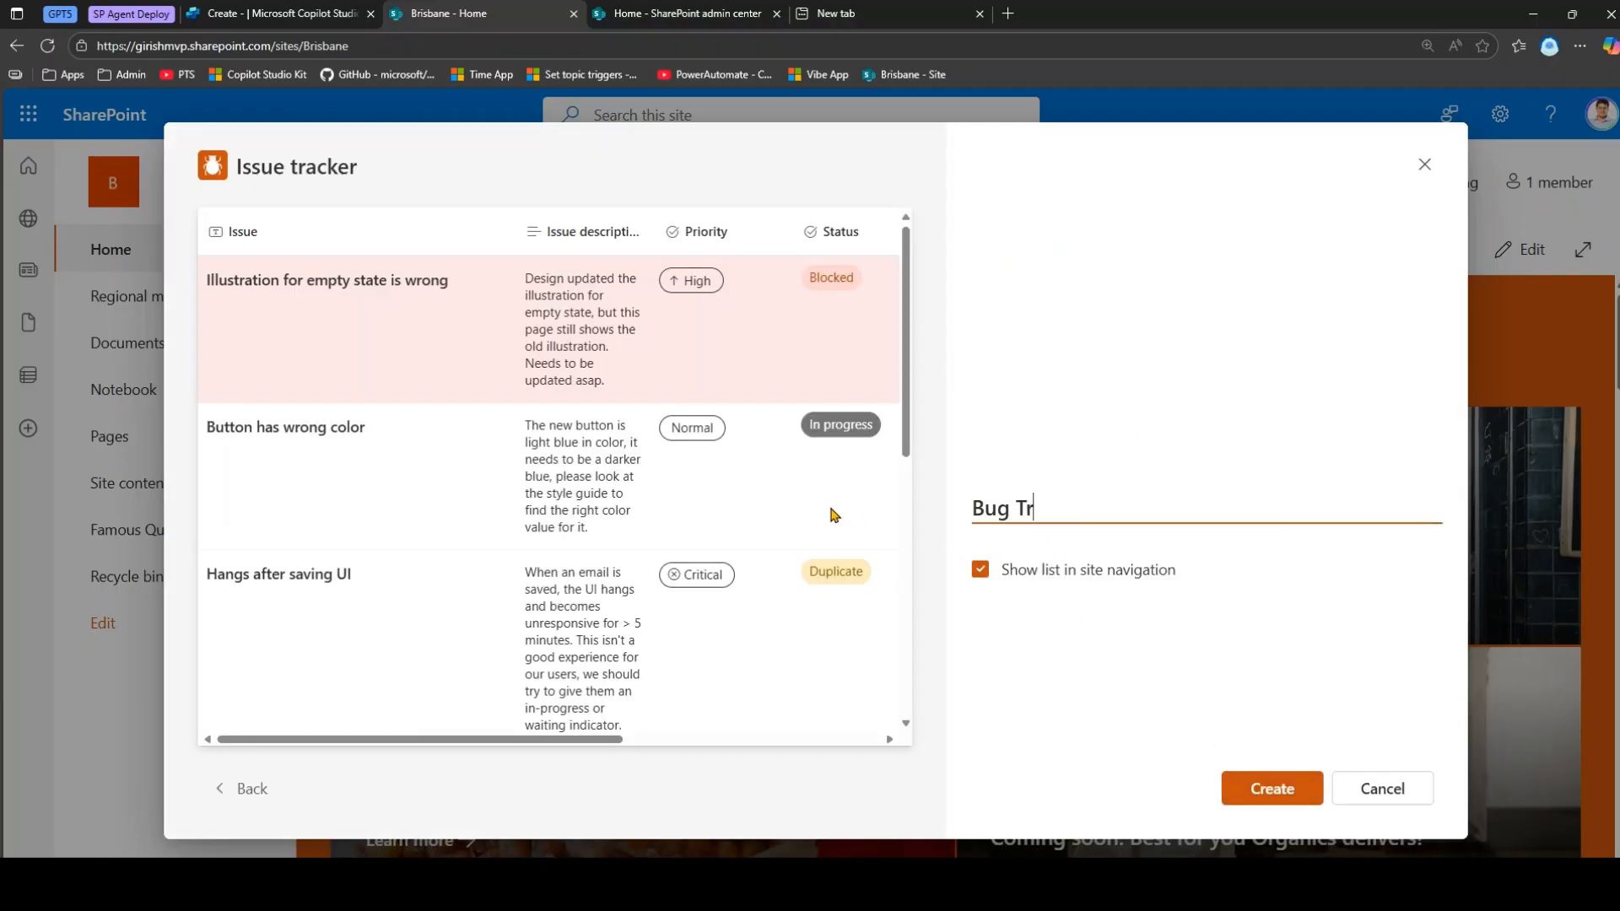
pyautogui.write('r')
pyautogui.click(1278, 795)
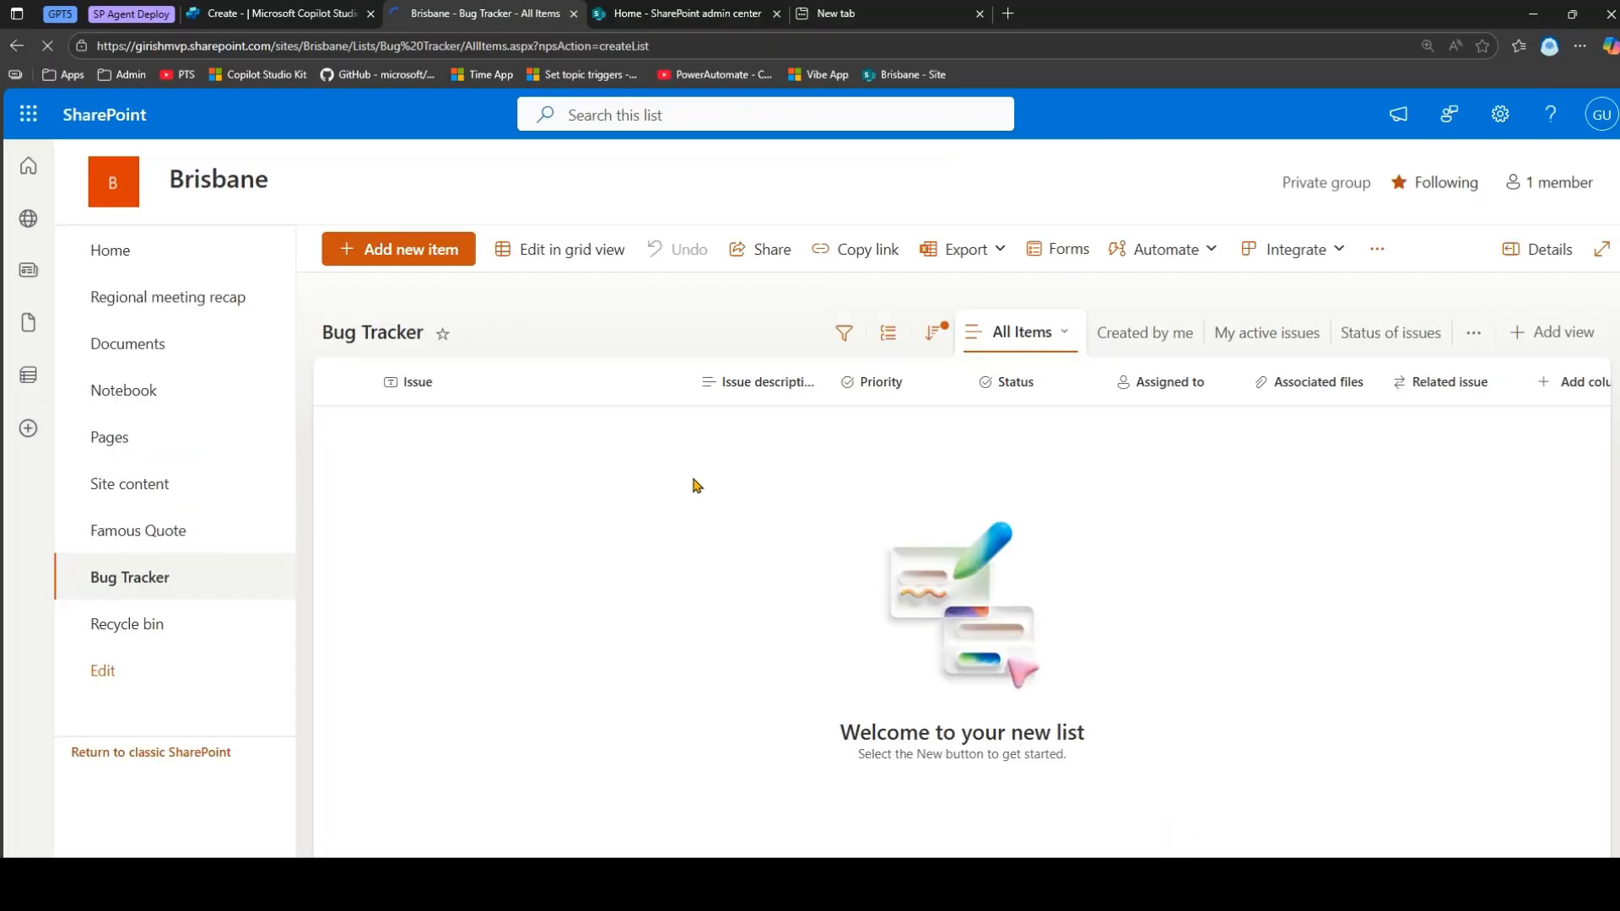
# In grid view, add issues for Foundry agent hallucinating, One Drive knowledge source unreachable, and expired CopilotStudio licence.
pyautogui.click(553, 251)
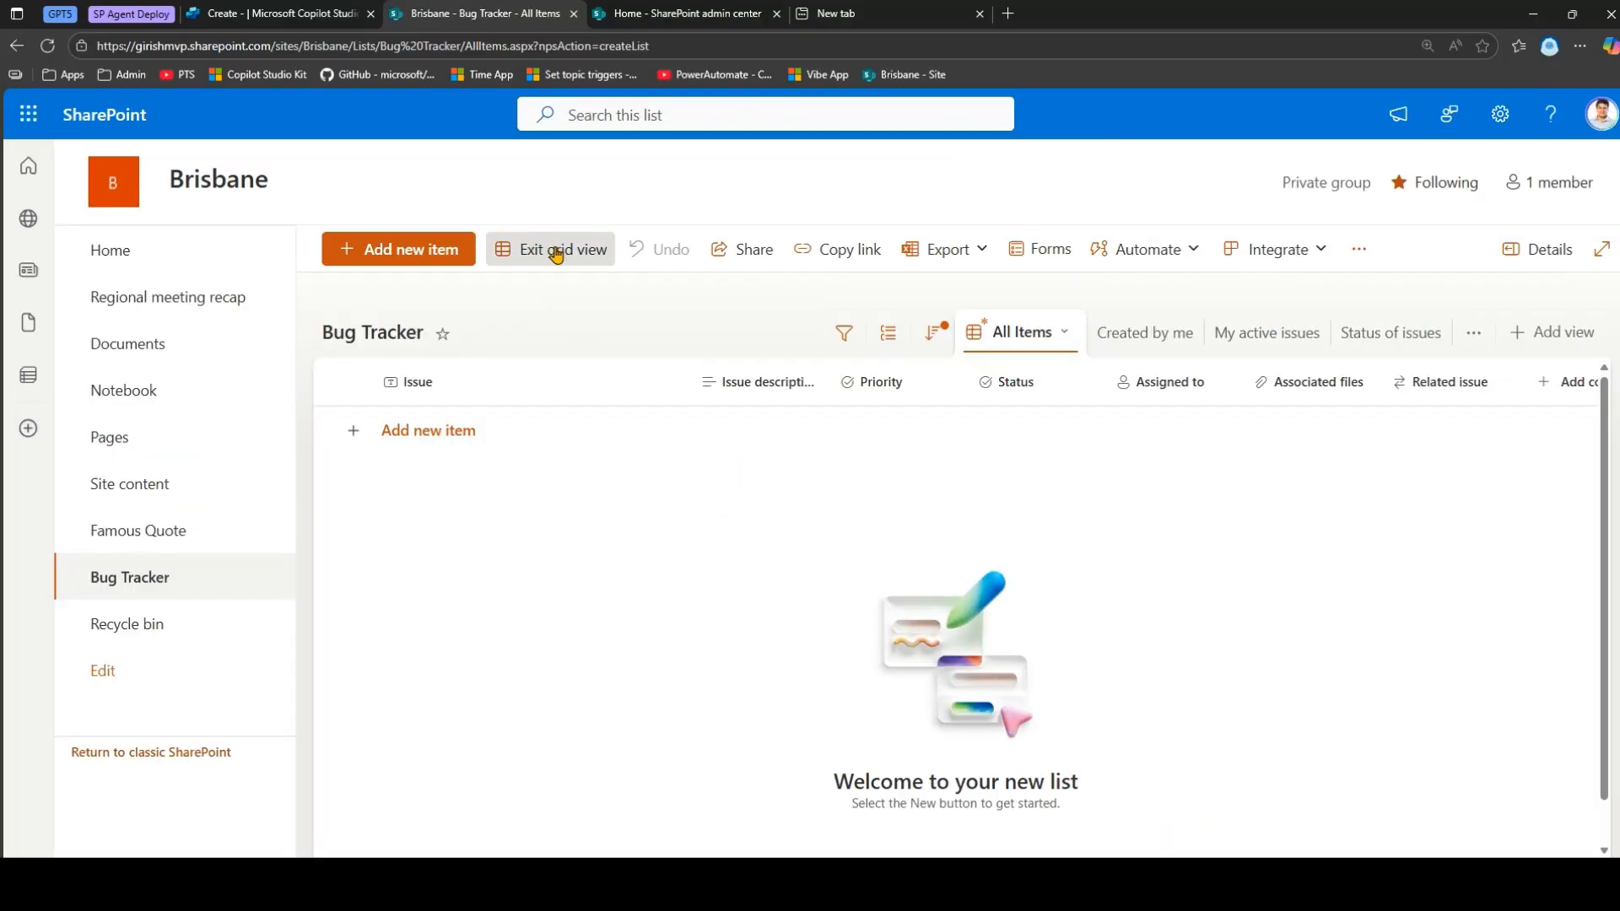
pyautogui.click(476, 430)
pyautogui.click(464, 432)
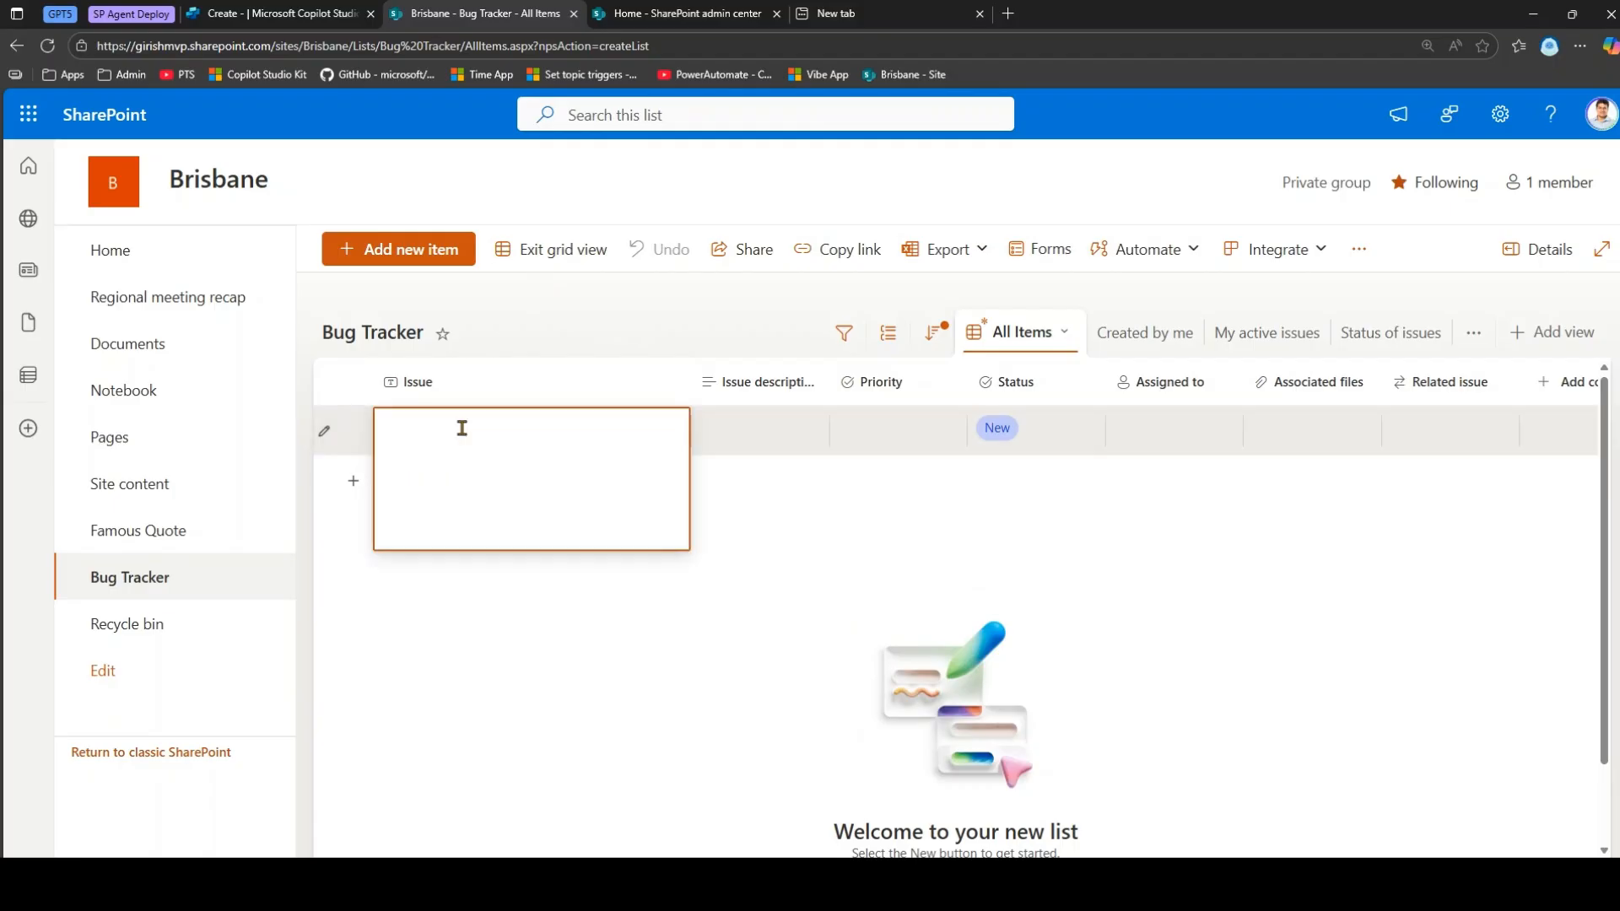
pyautogui.write('My Agent built using Foundry is hallu')
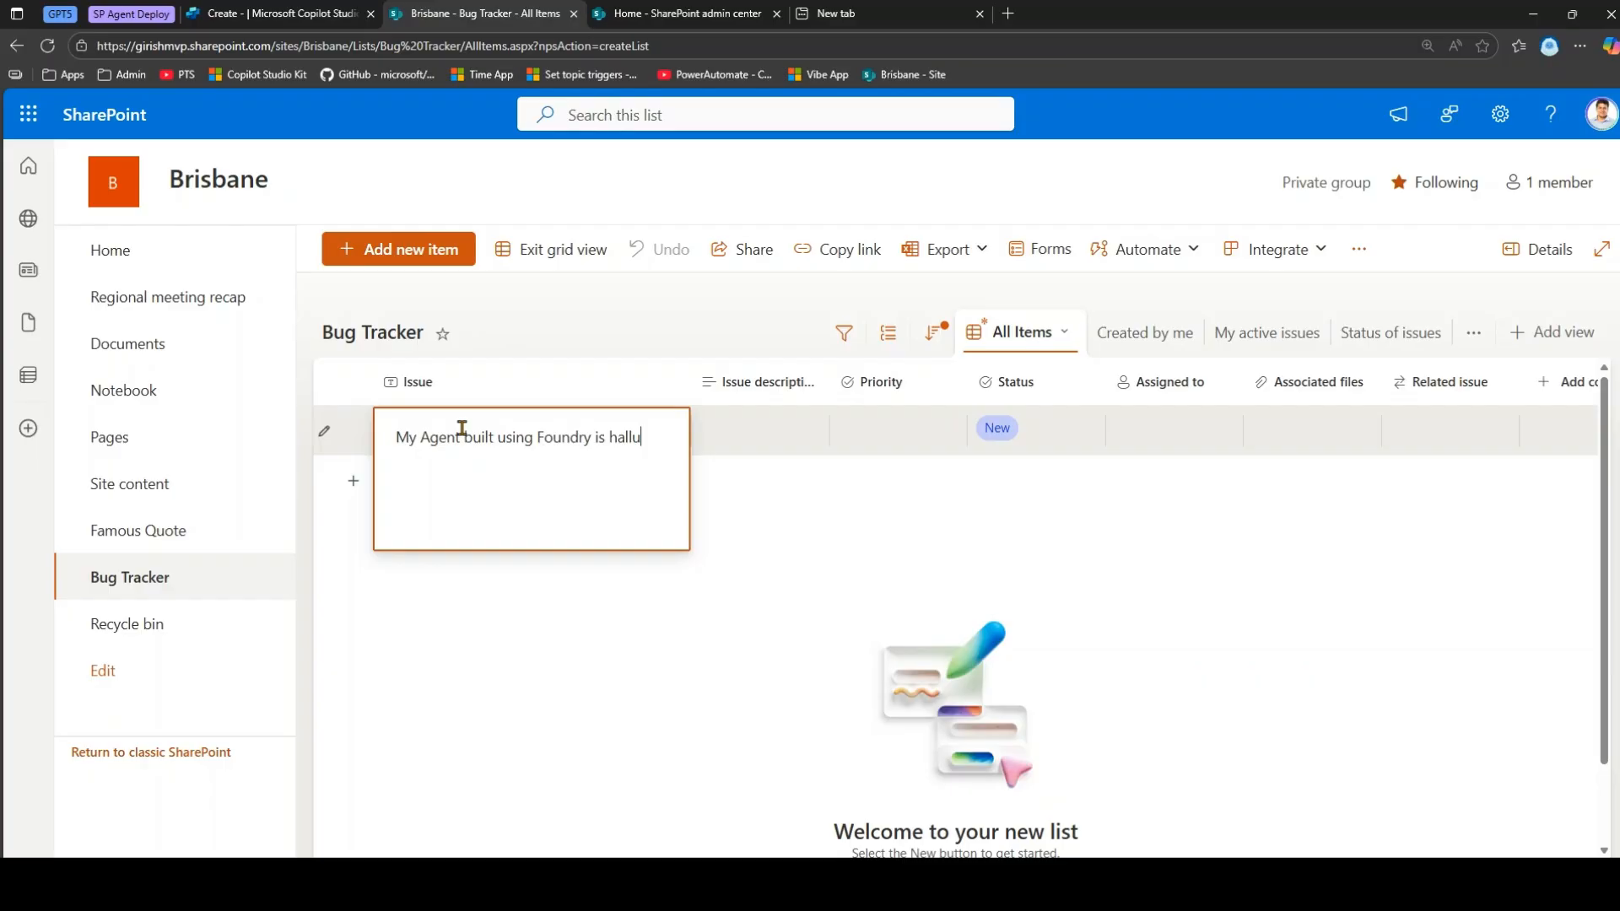
pyautogui.write('cinating')
pyautogui.press('Return')
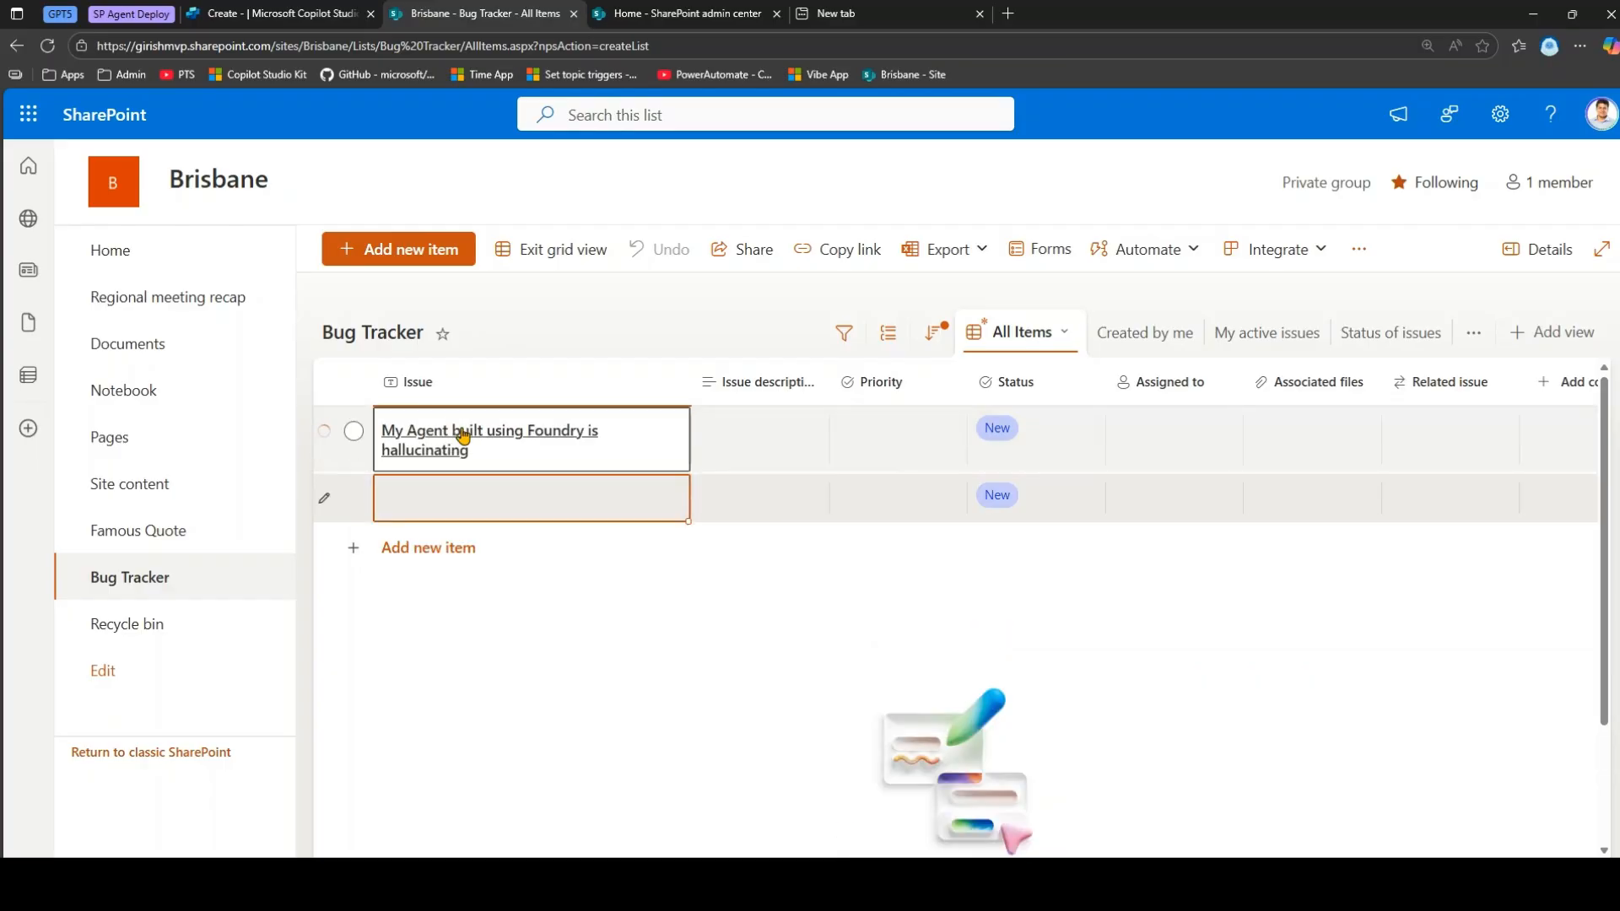
pyautogui.write('Una')
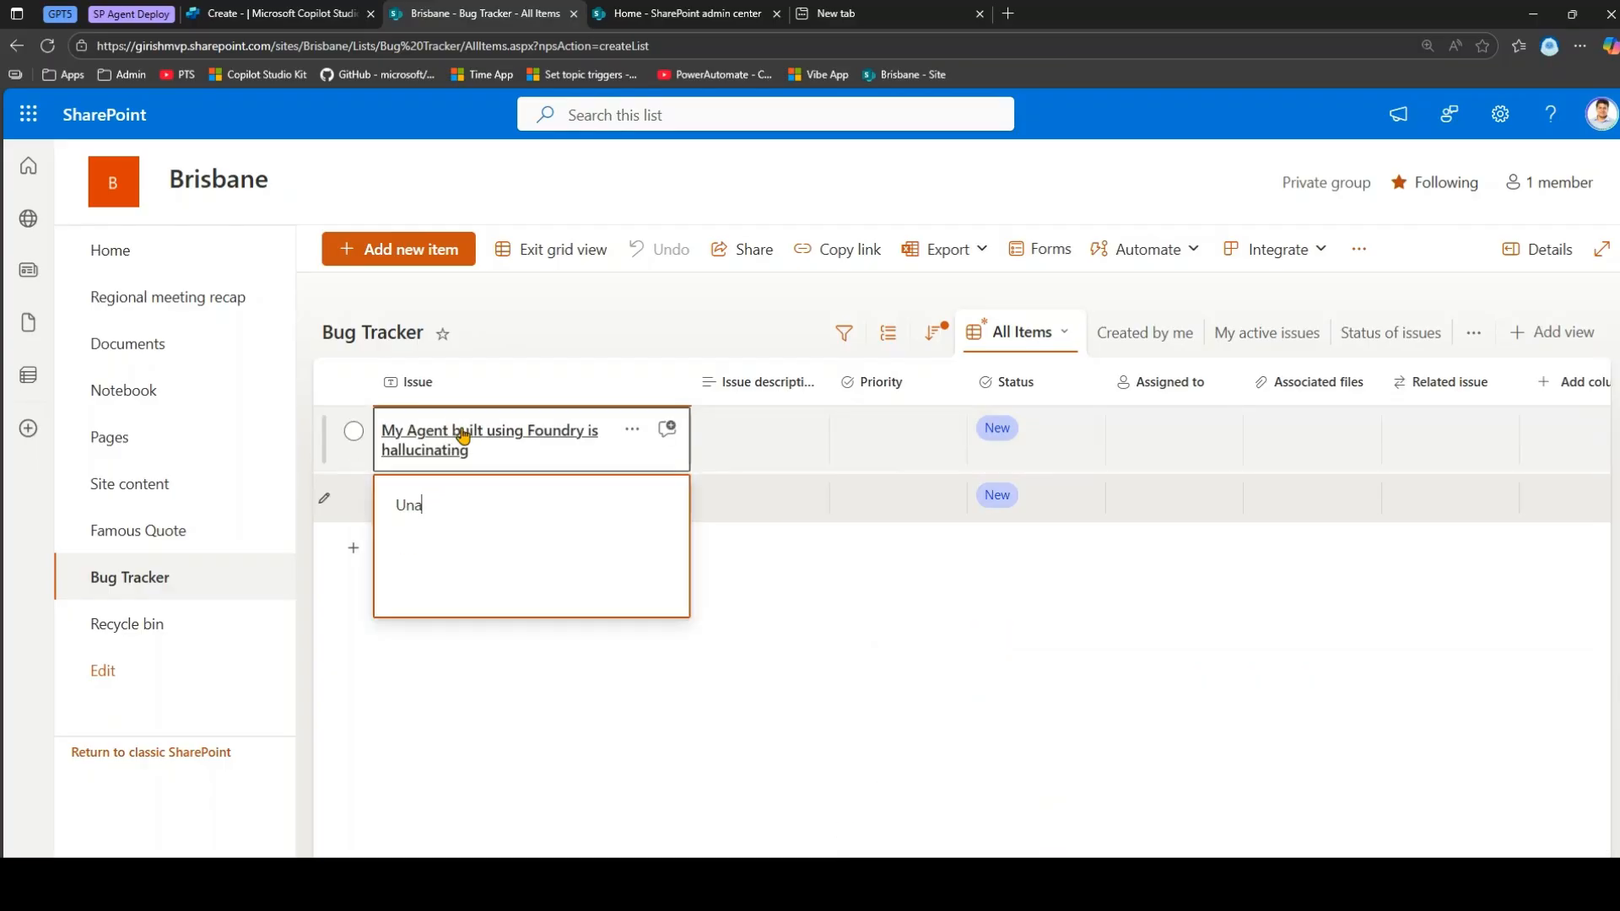
pyautogui.write('ble to connect to knowledge source')
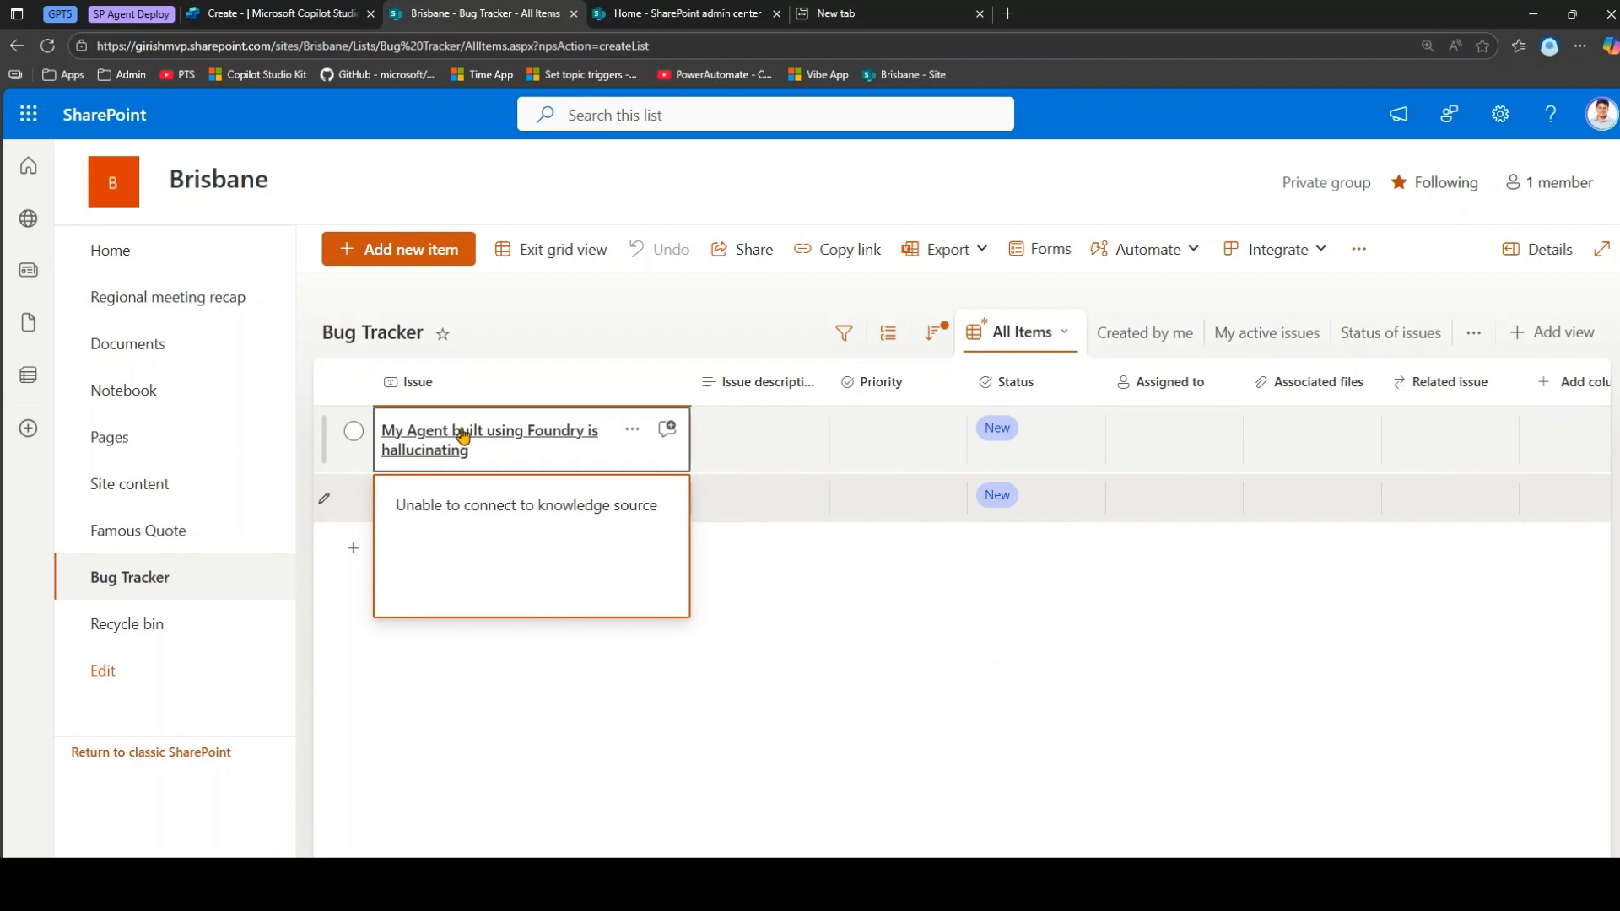
pyautogui.write(' in One Drive')
pyautogui.press('Return')
pyautogui.write('My ')
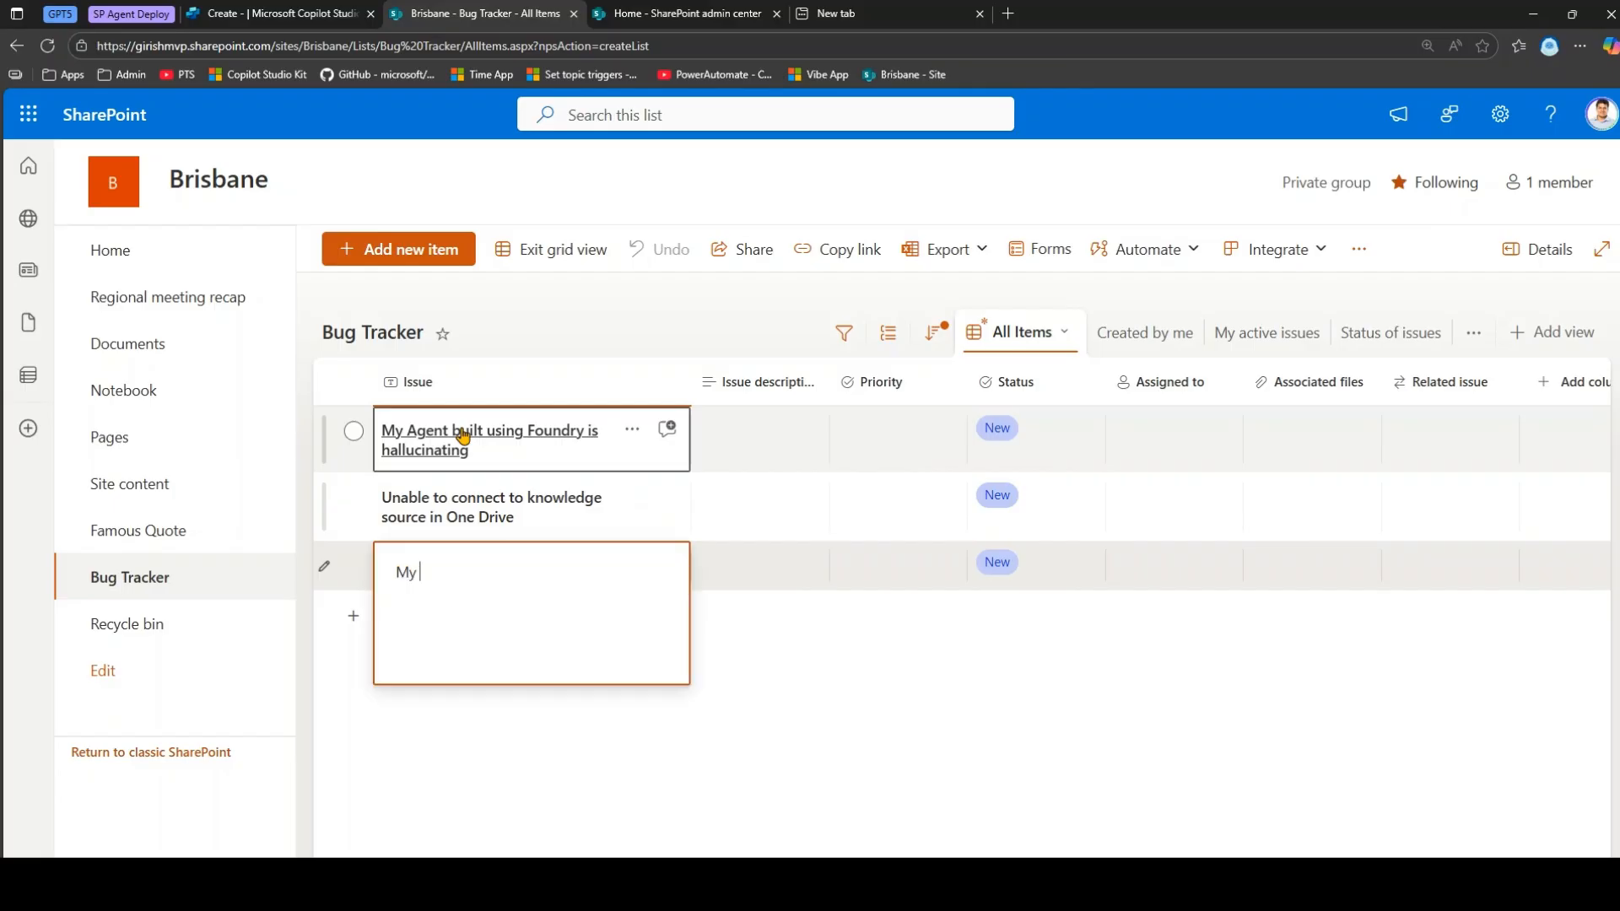
pyautogui.write('License is expired - Copill')
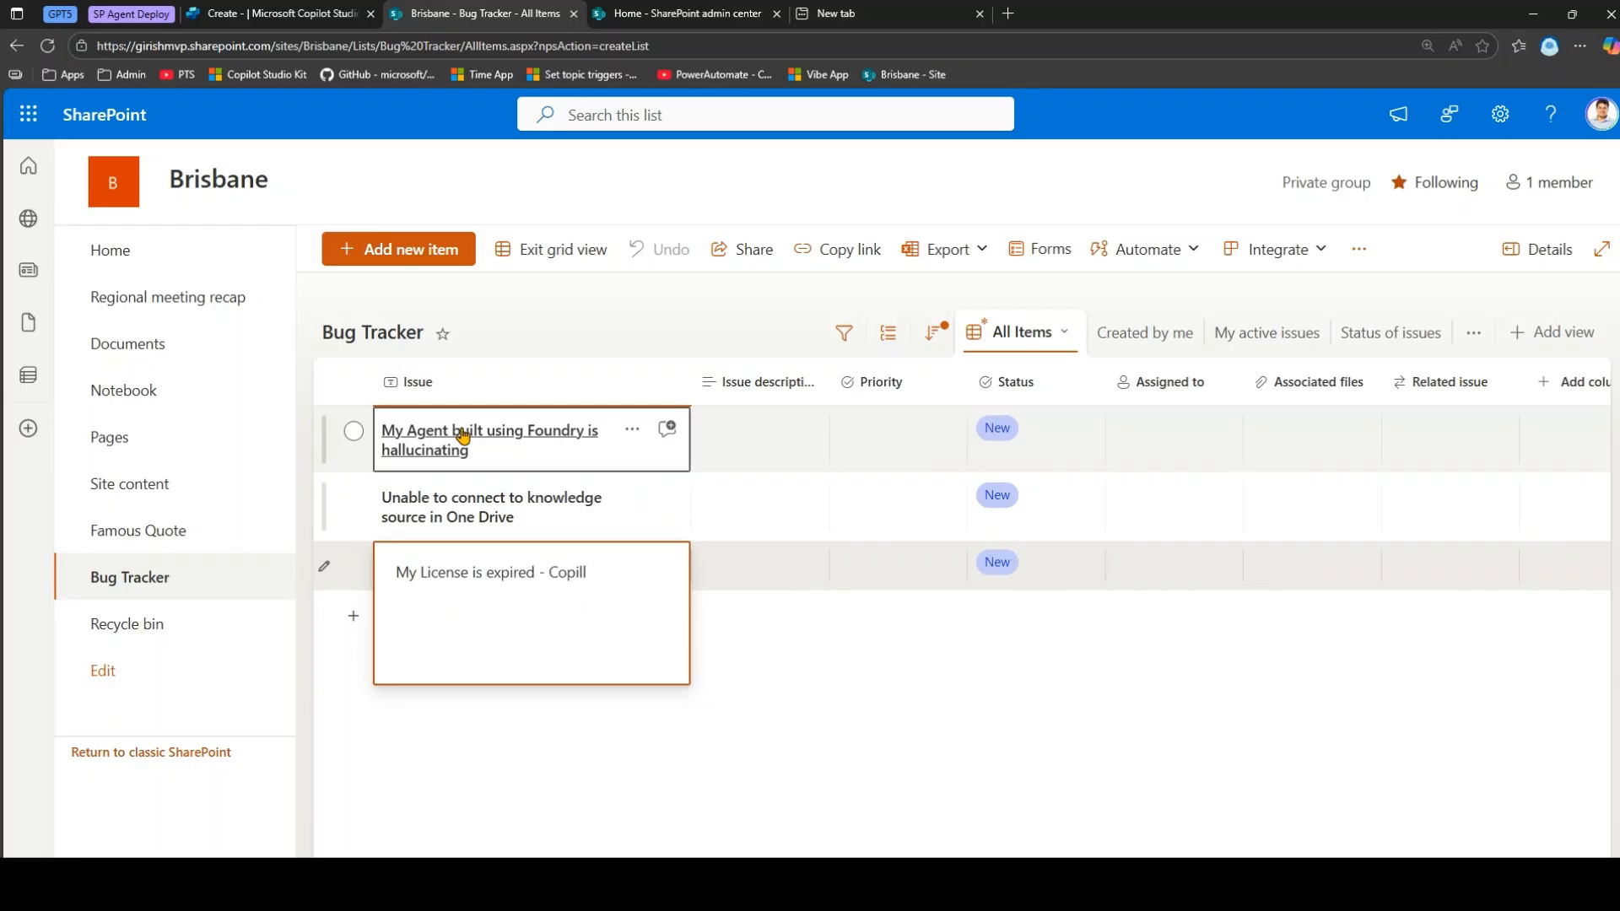
pyautogui.write('tStudio')
pyautogui.press('Return')
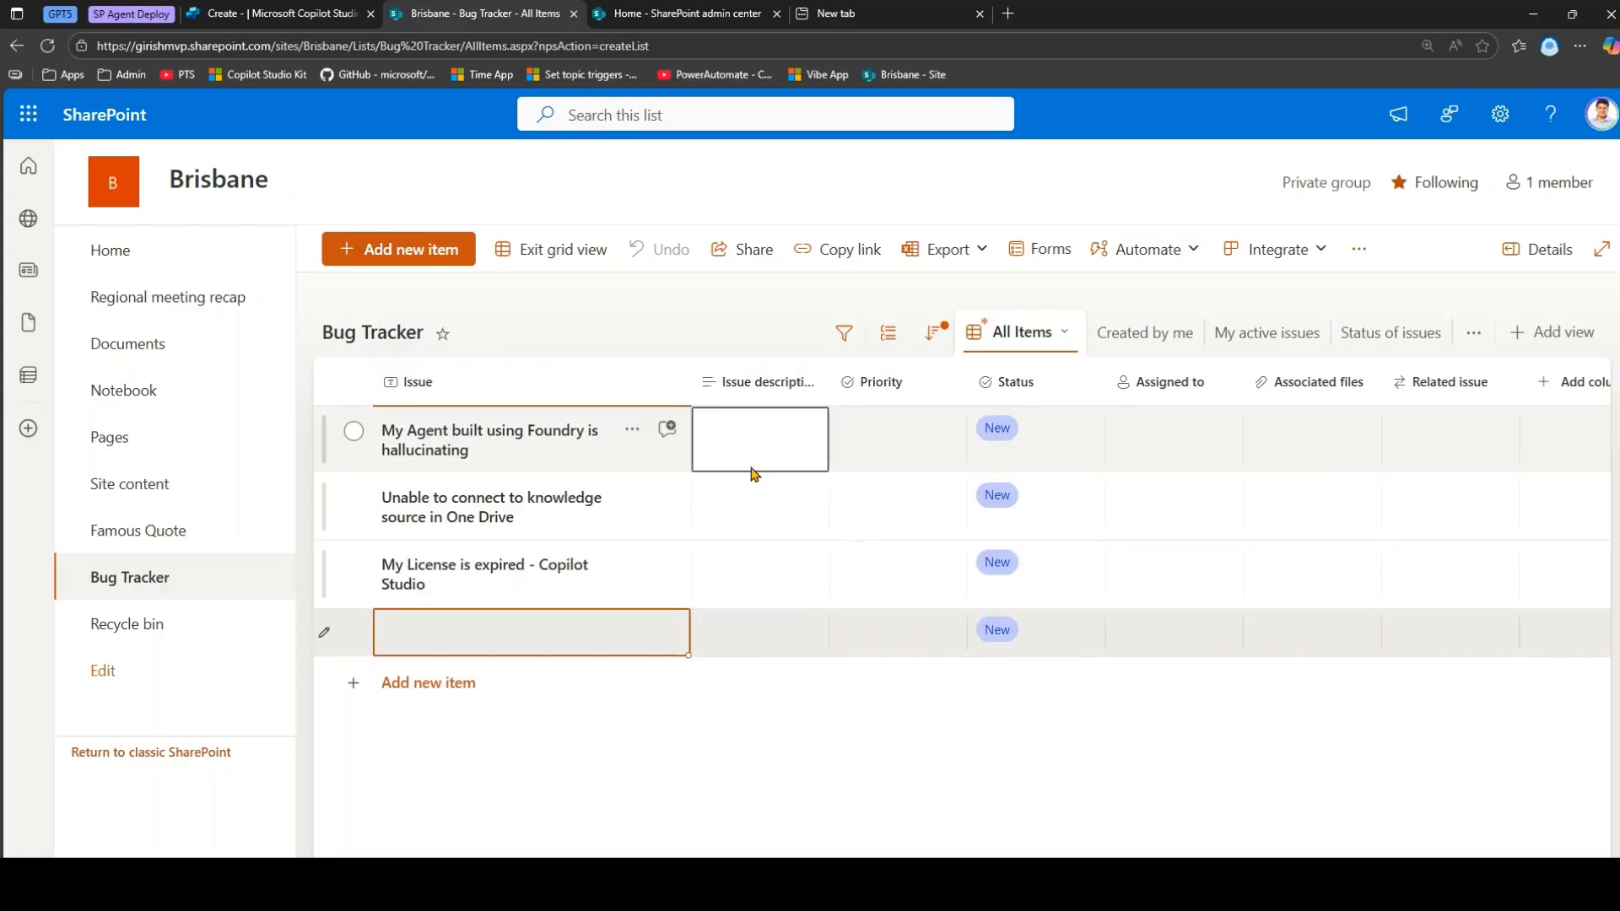
pyautogui.click(499, 442)
# Describe the Foundry issue as a configuration problem, set Critical priority, and assign it to a teammate.
pyautogui.doubleClick(765, 453)
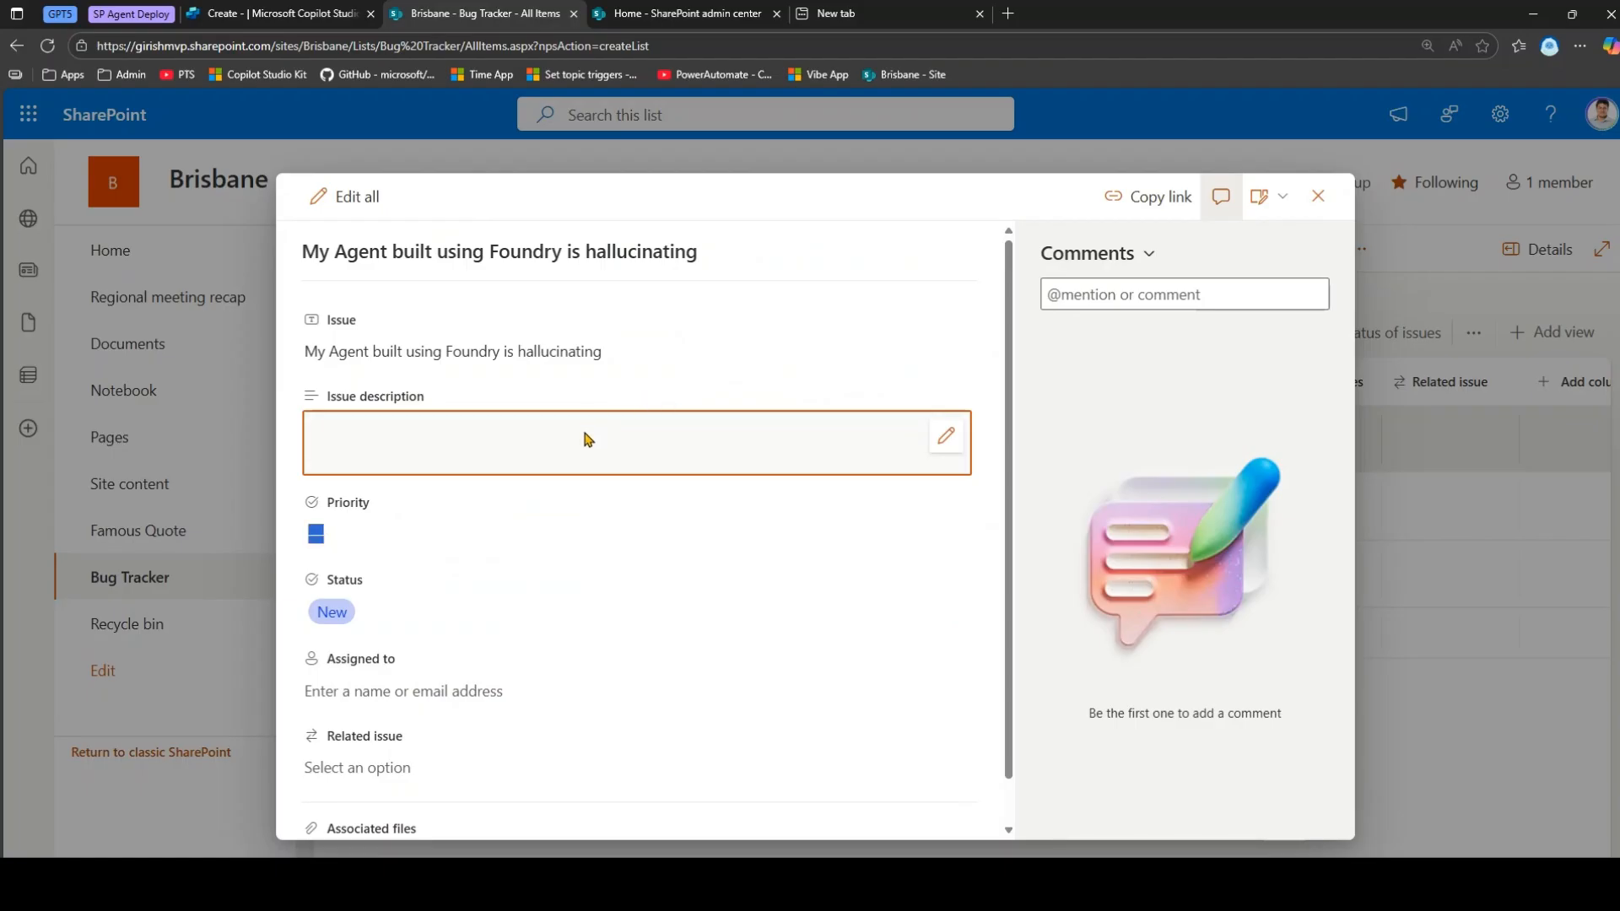
pyautogui.click(945, 435)
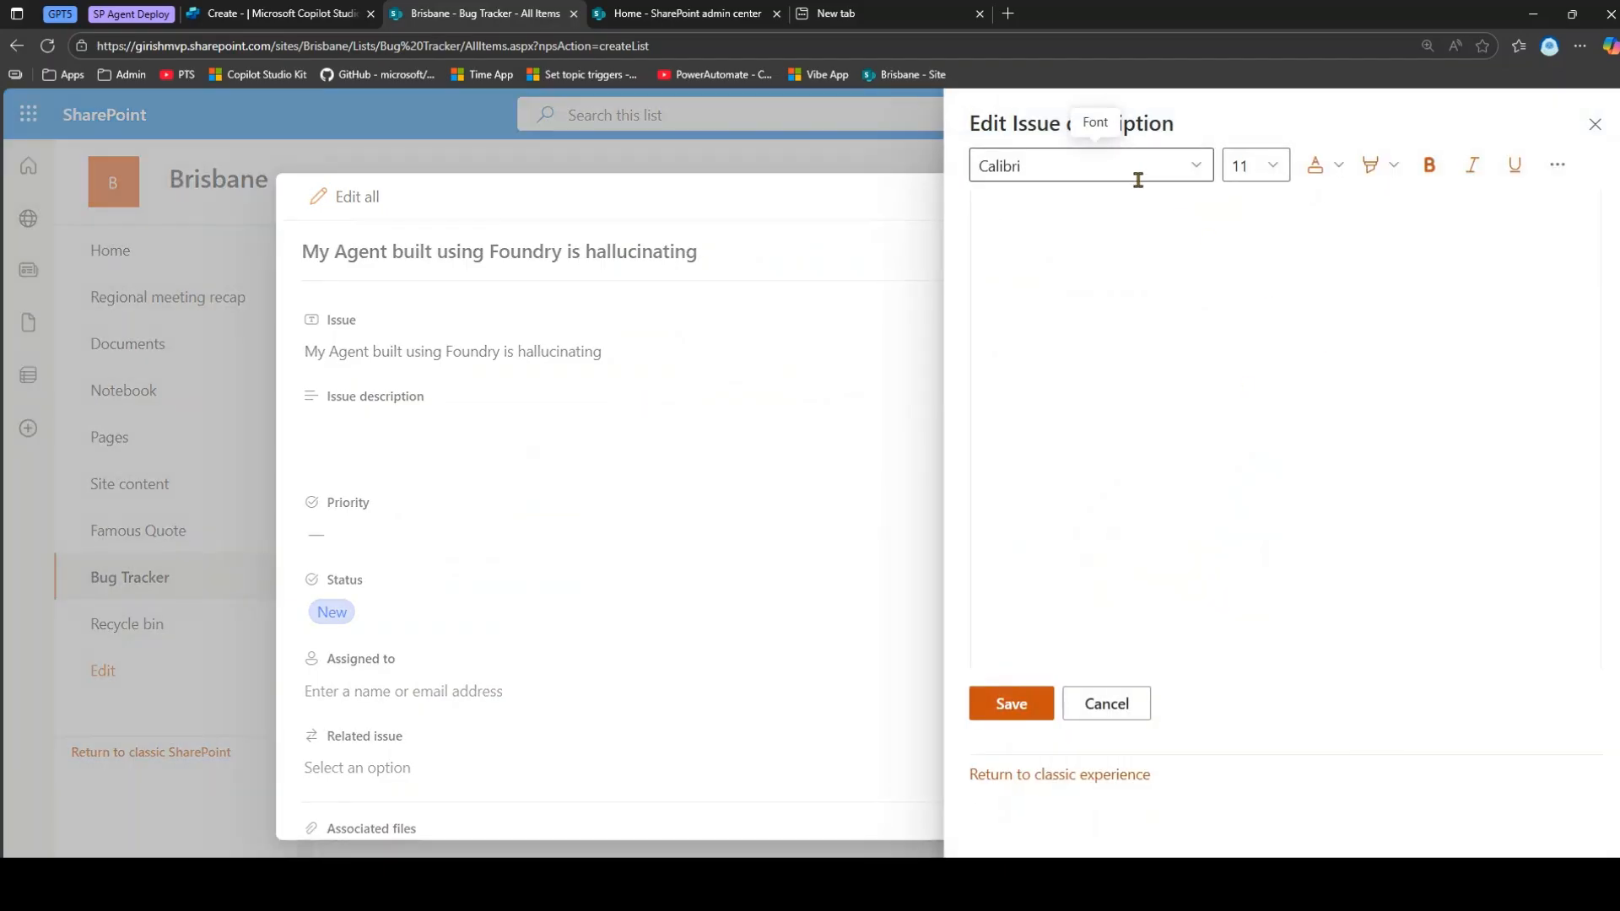
pyautogui.write('Azur Foundry a')
pyautogui.write('ghen')
pyautogui.write('ents doesnt respond')
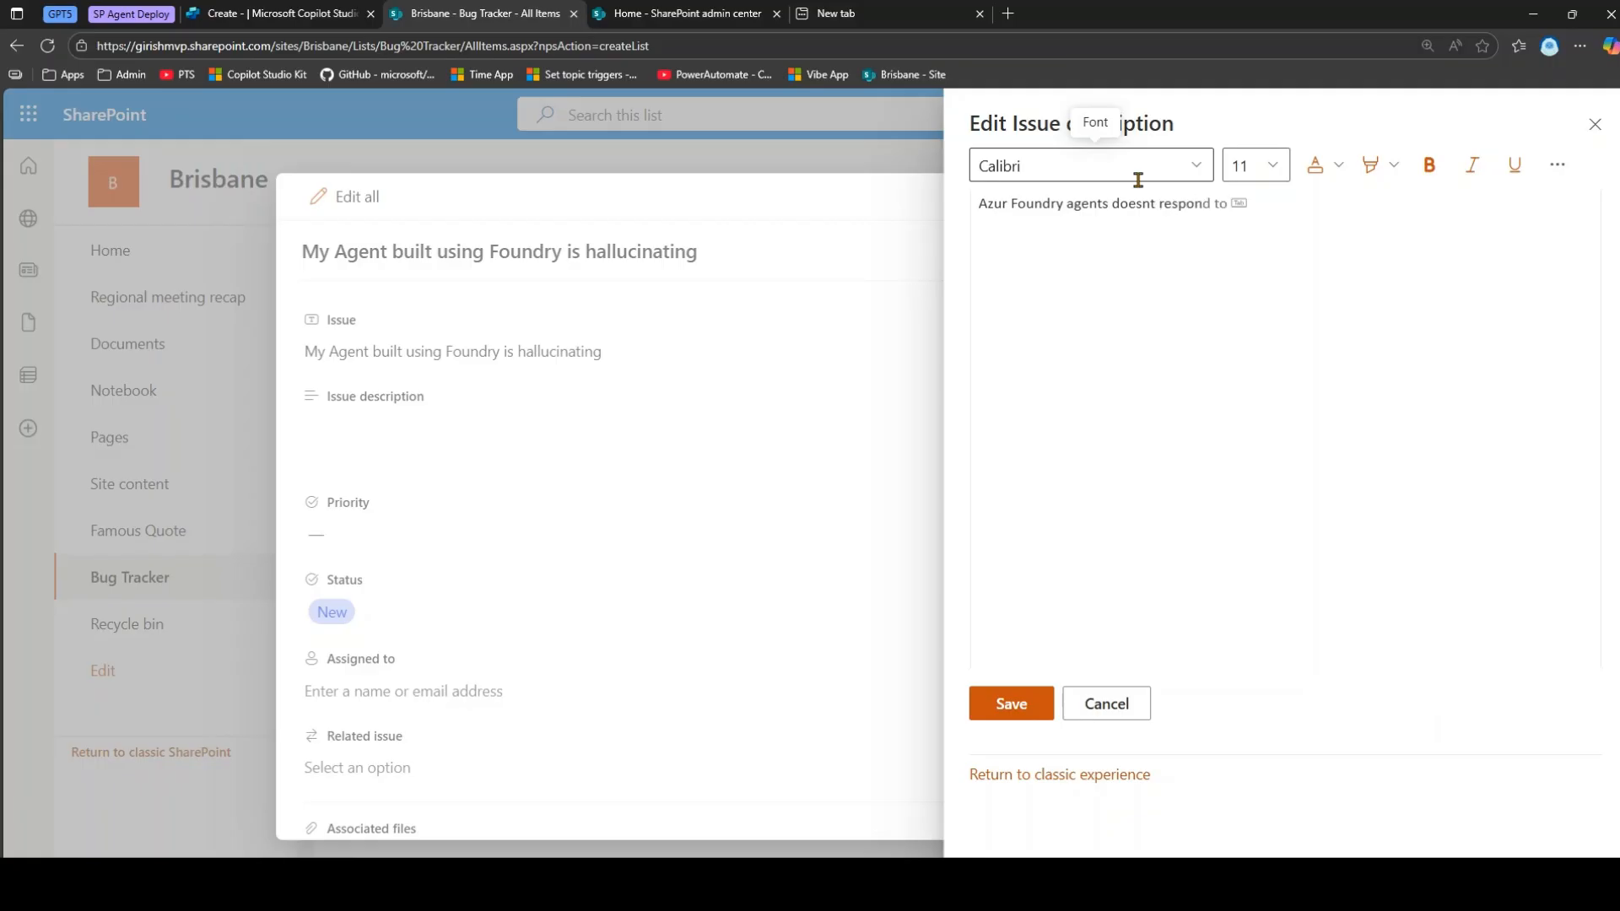
pyautogui.write(' as per my request. Some issue in ')
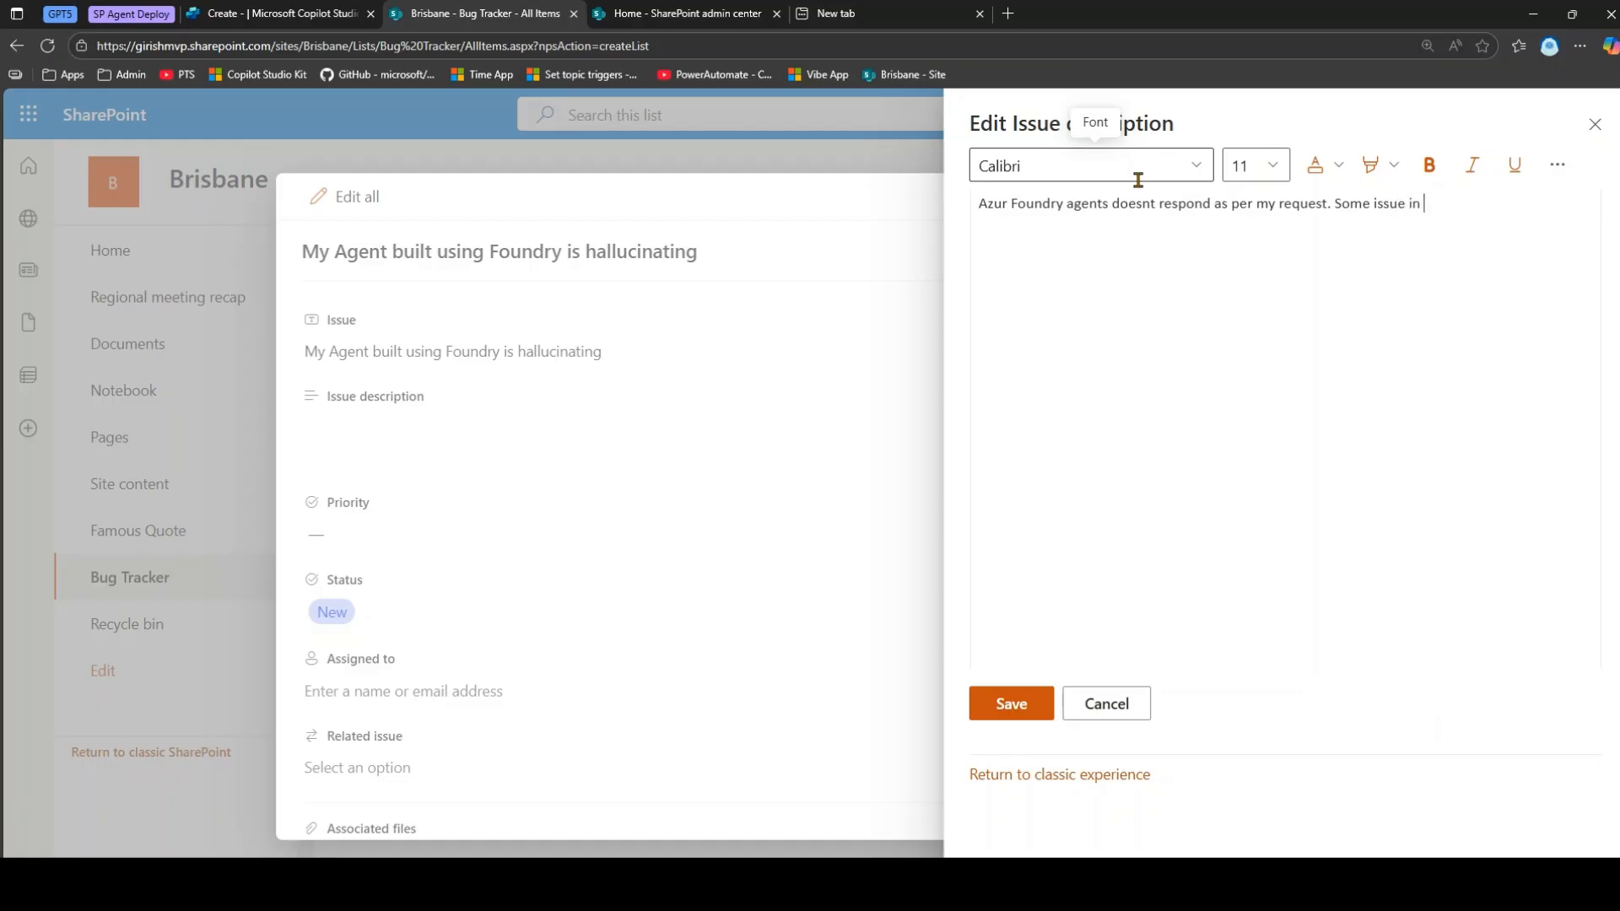
pyautogui.write('configuration')
pyautogui.click(1044, 715)
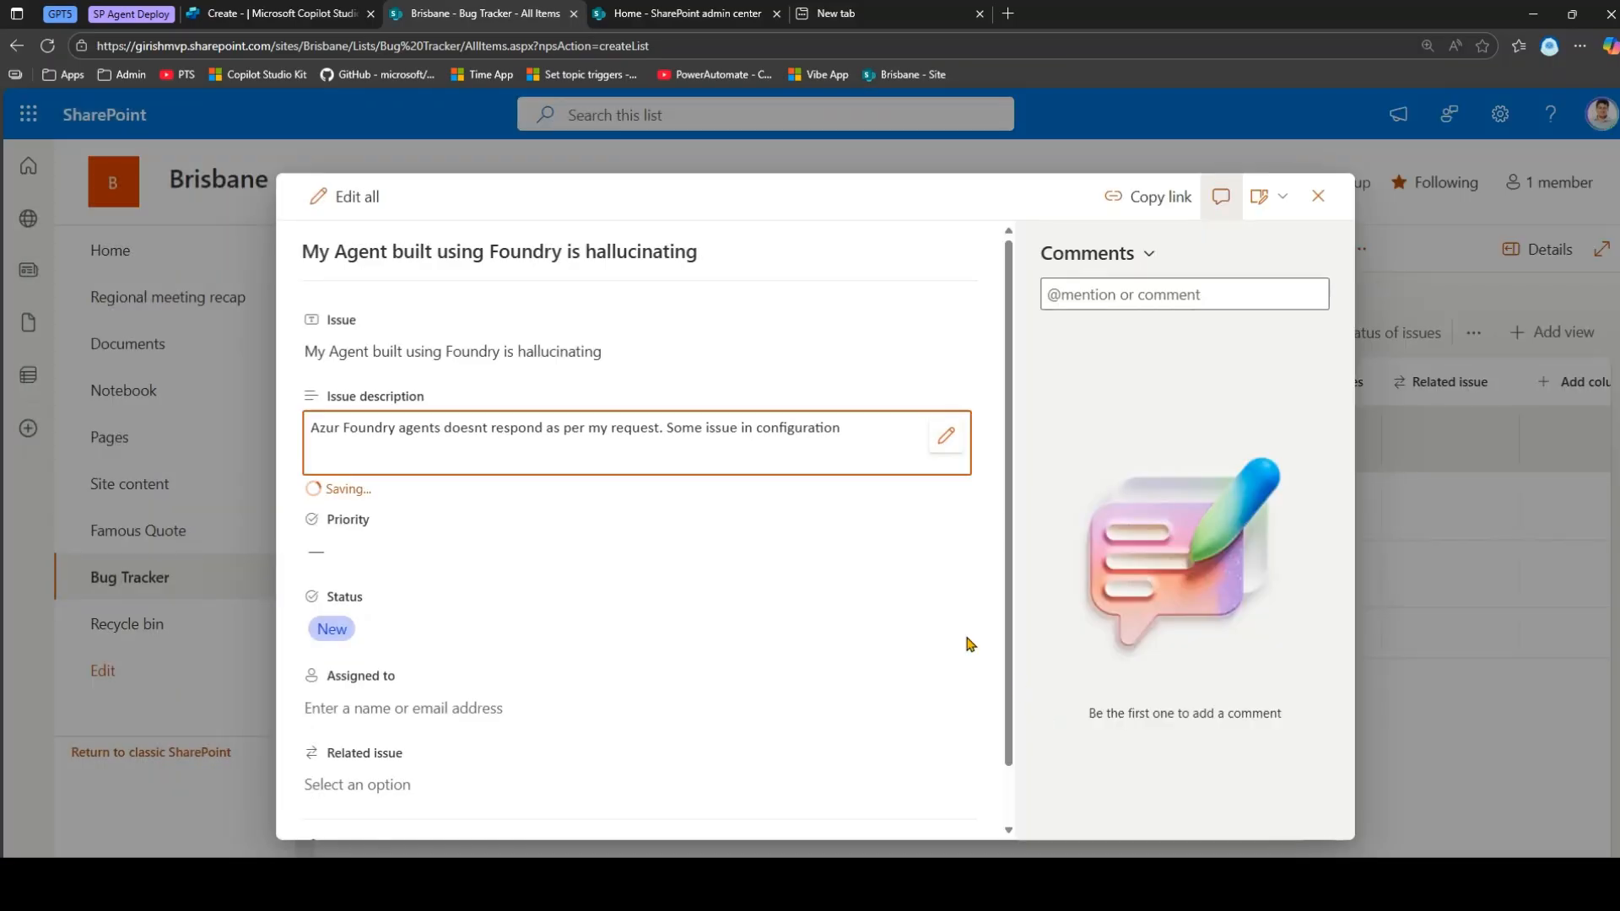
pyautogui.click(346, 541)
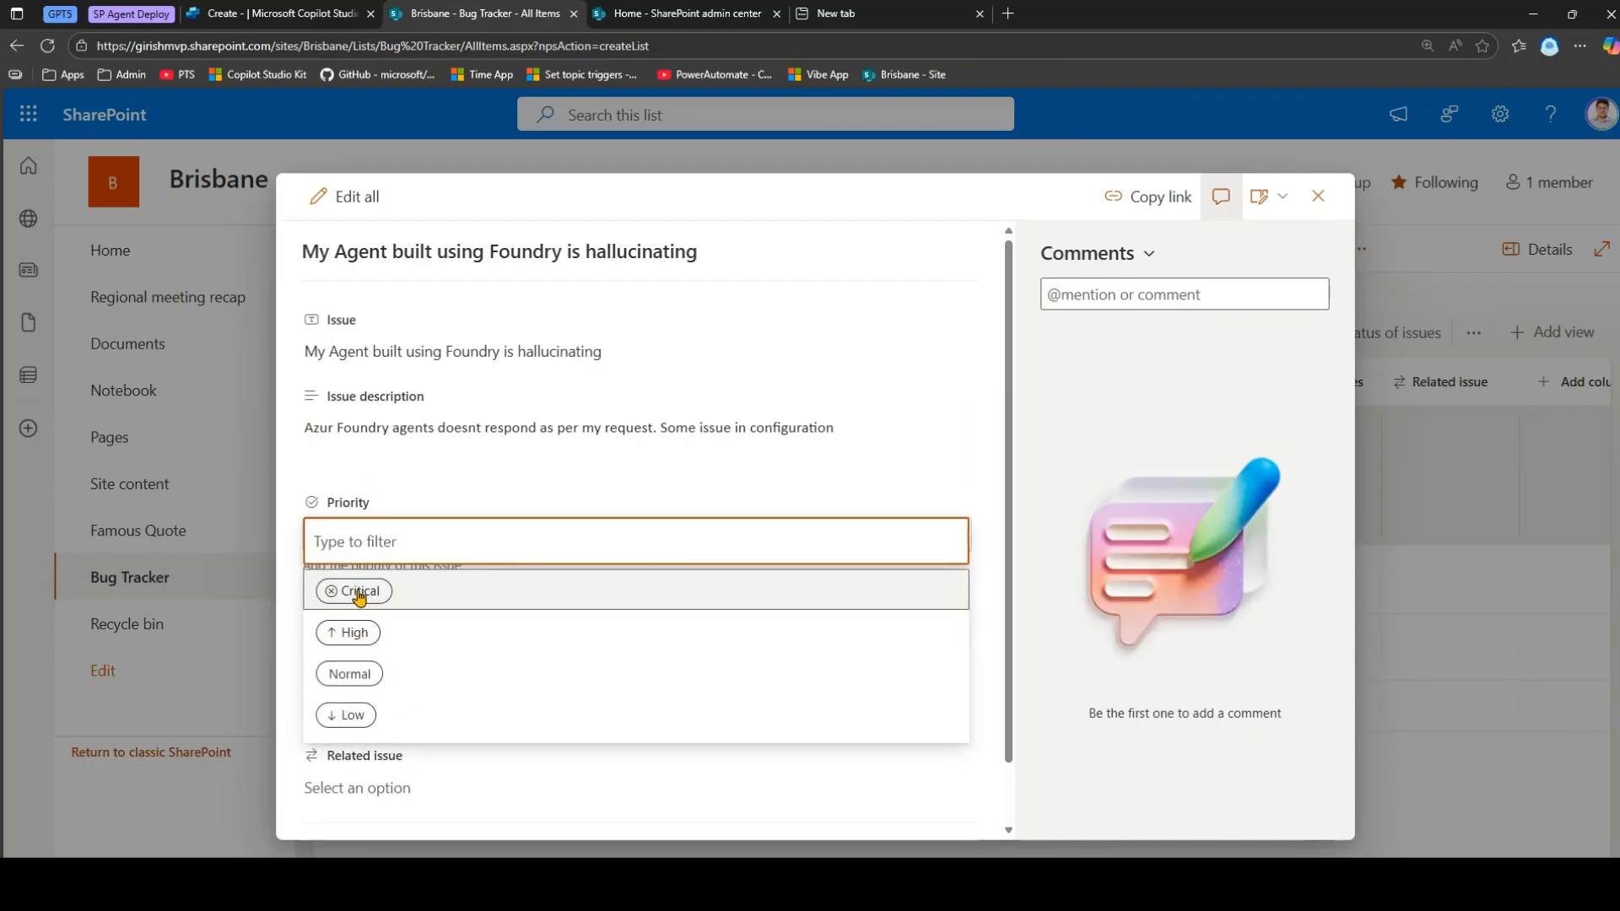
pyautogui.click(358, 593)
pyautogui.click(397, 694)
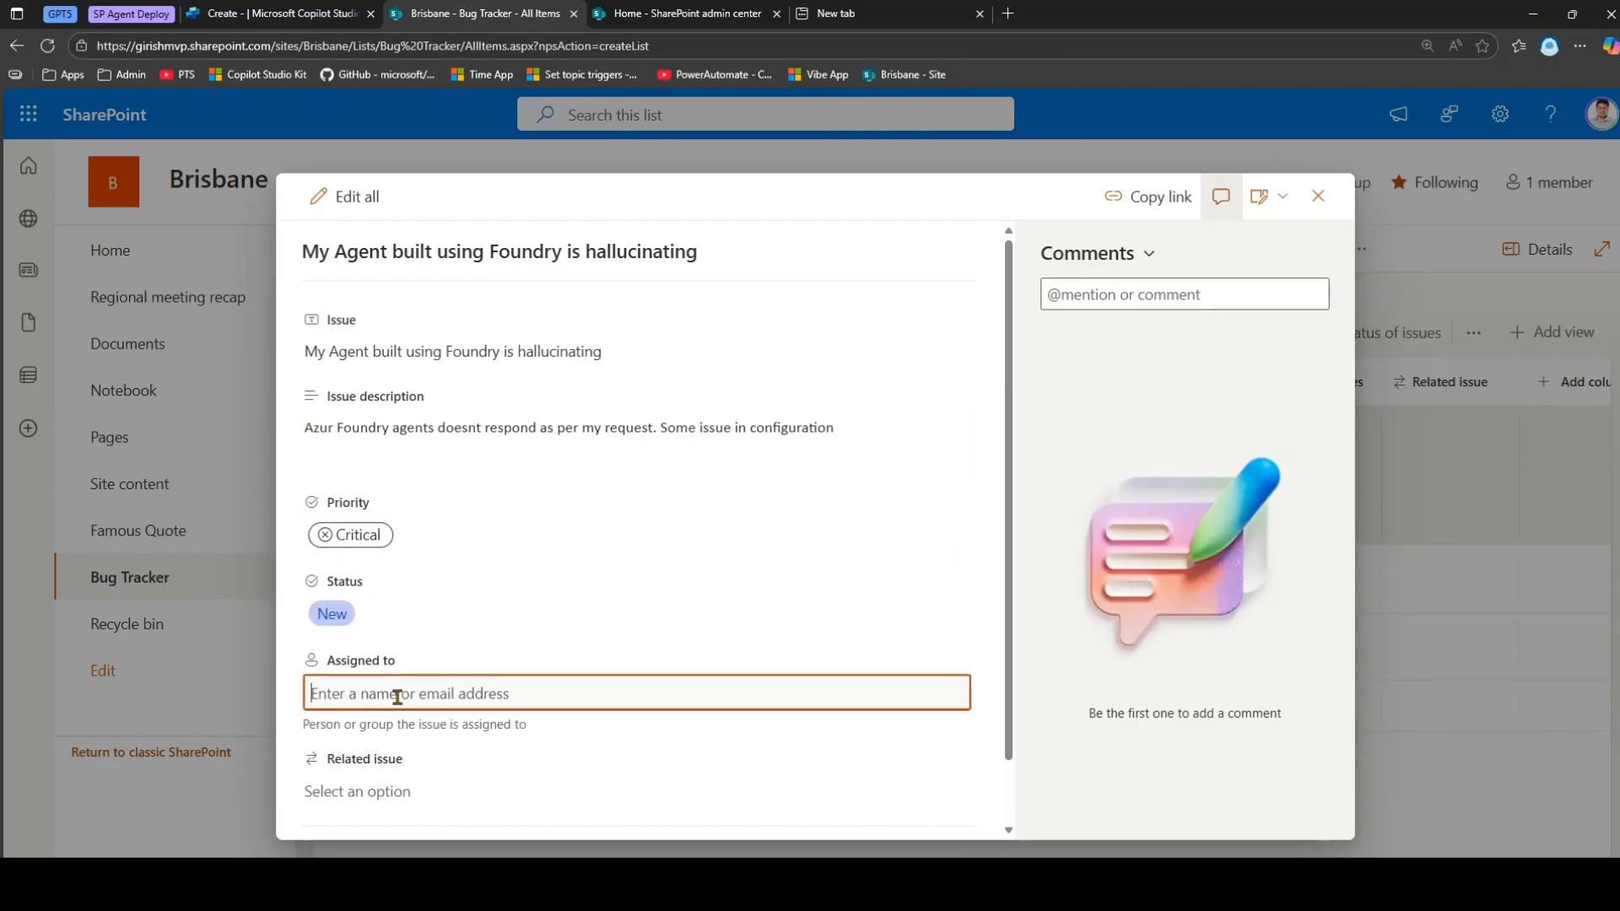
pyautogui.write('alex')
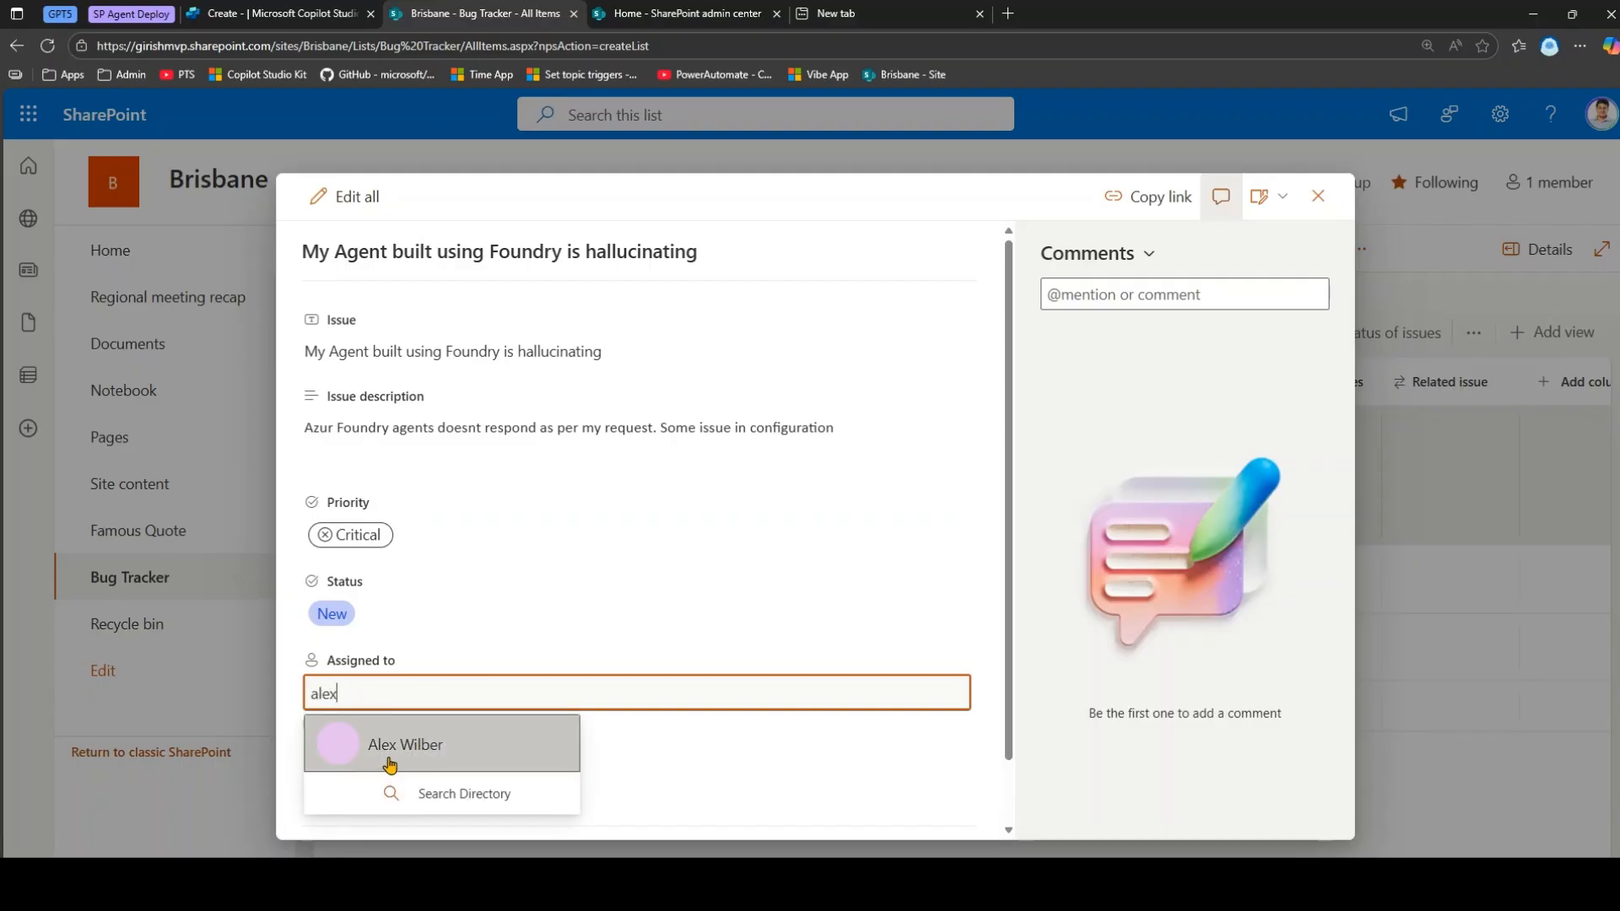
pyautogui.click(389, 764)
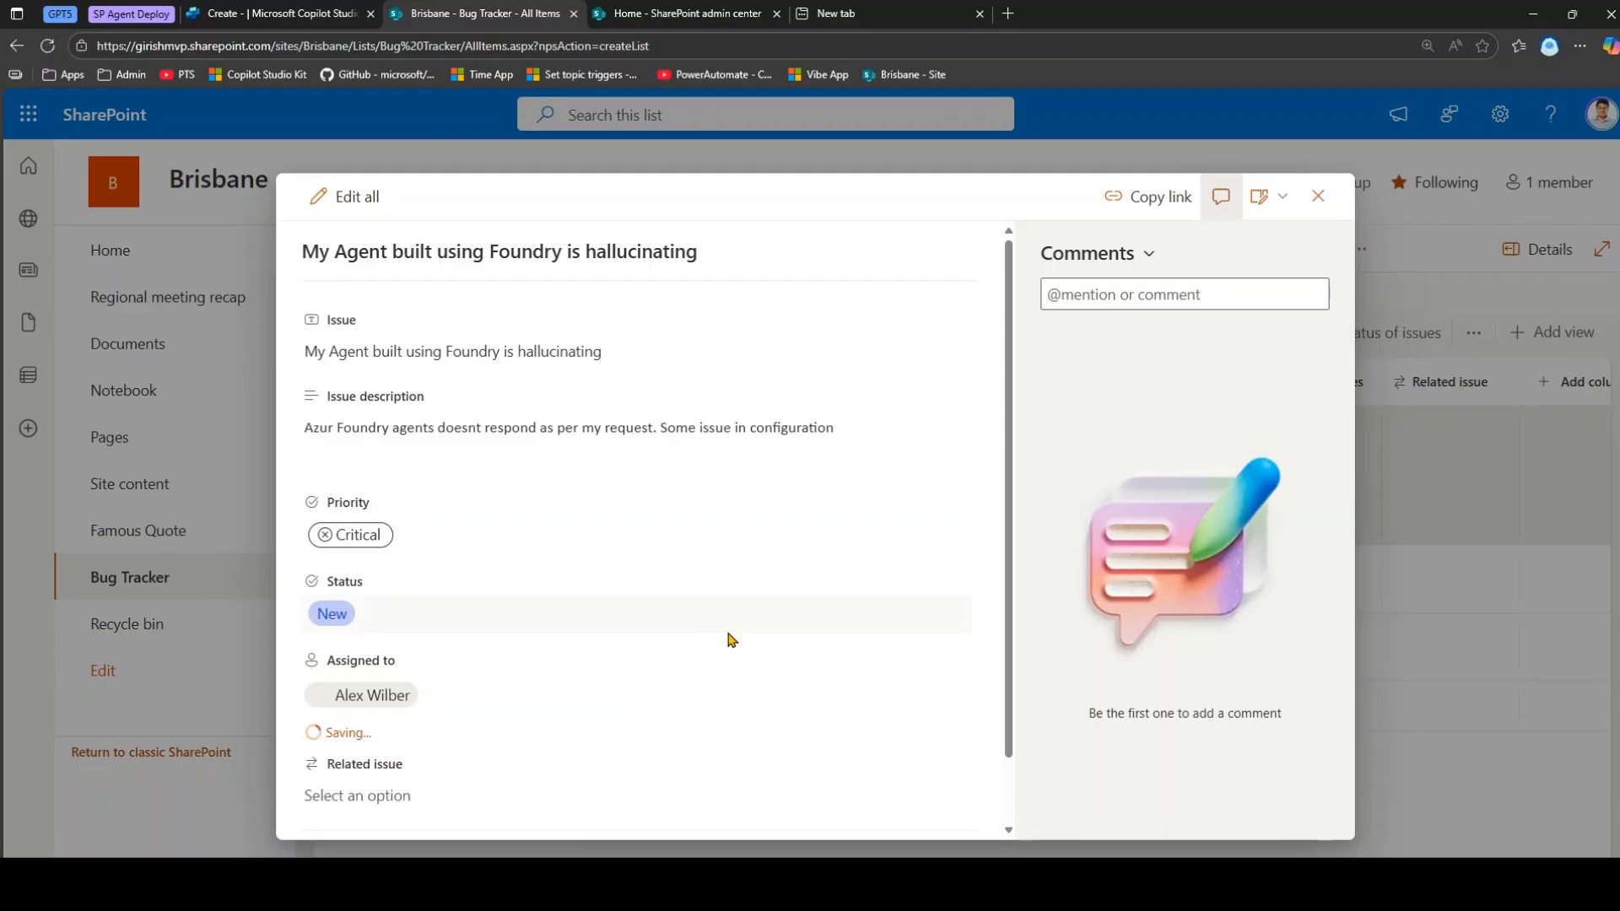
pyautogui.click(1318, 197)
# Describe the One Drive issue as 'One Drive is full…', set High priority, and assign a teammate.
pyautogui.click(541, 596)
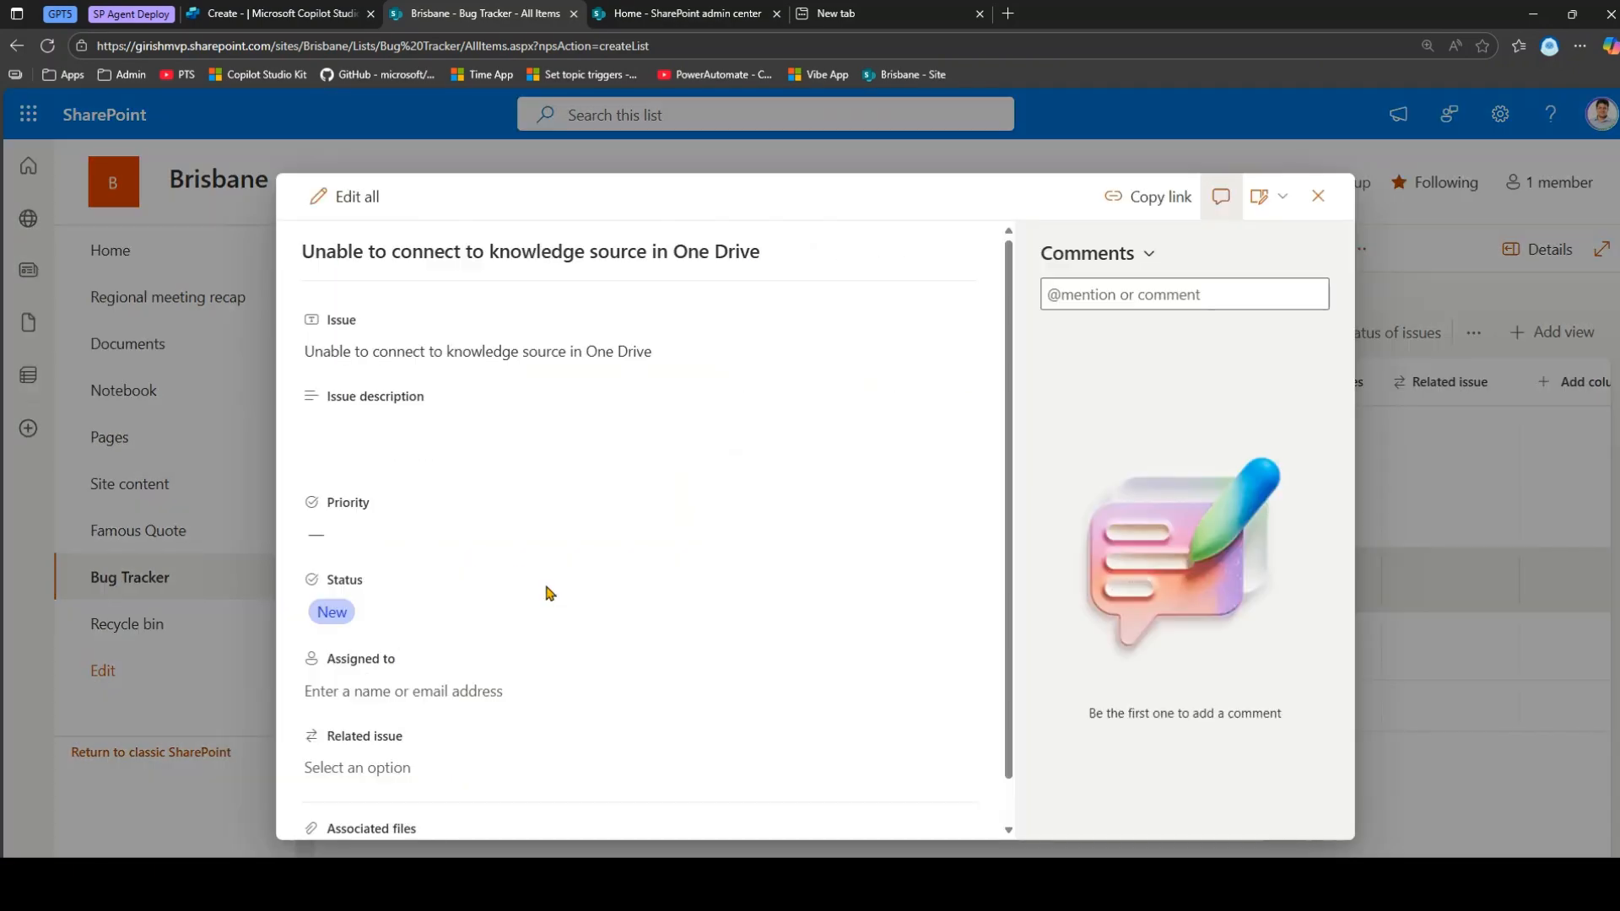
pyautogui.click(949, 434)
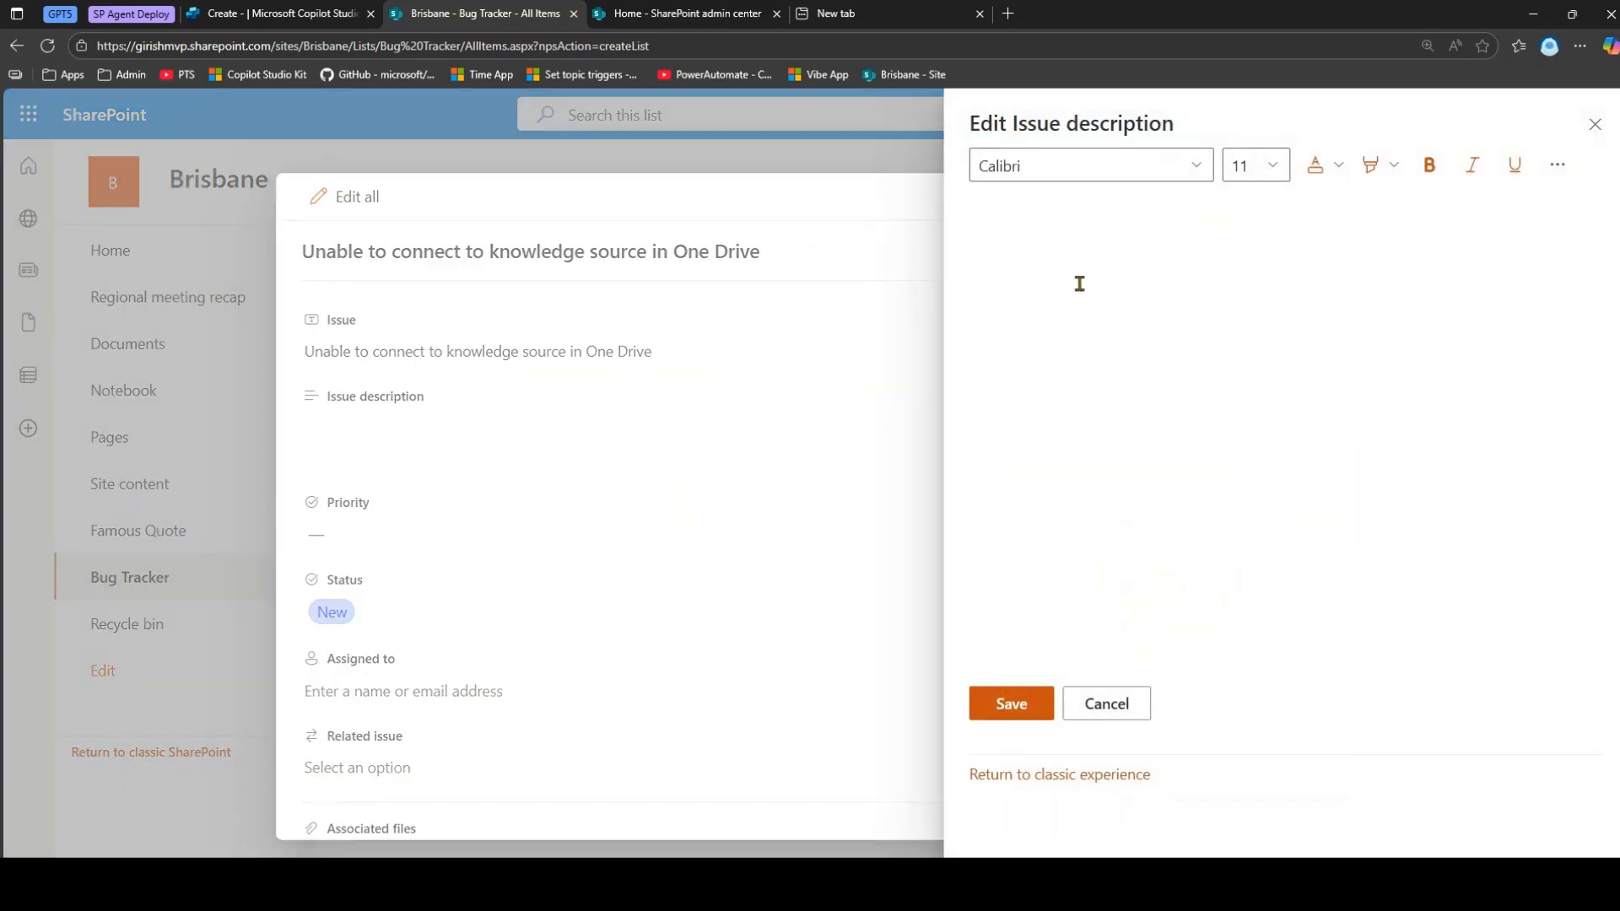
pyautogui.write('One Drive is full and am not')
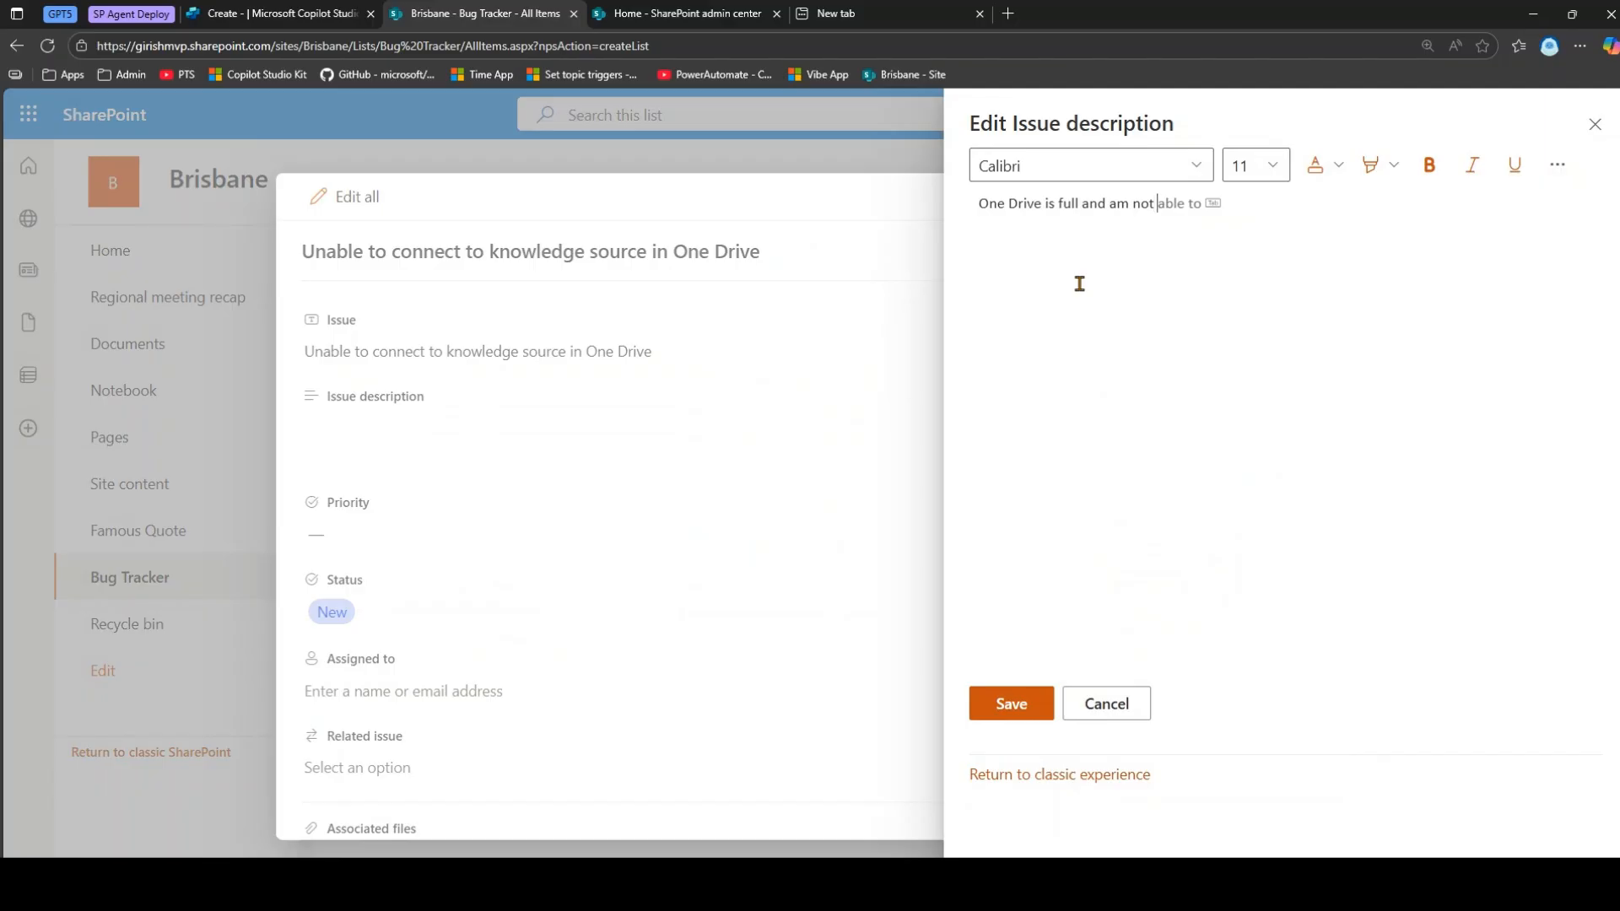
pyautogui.write(' able to use as a knowledge')
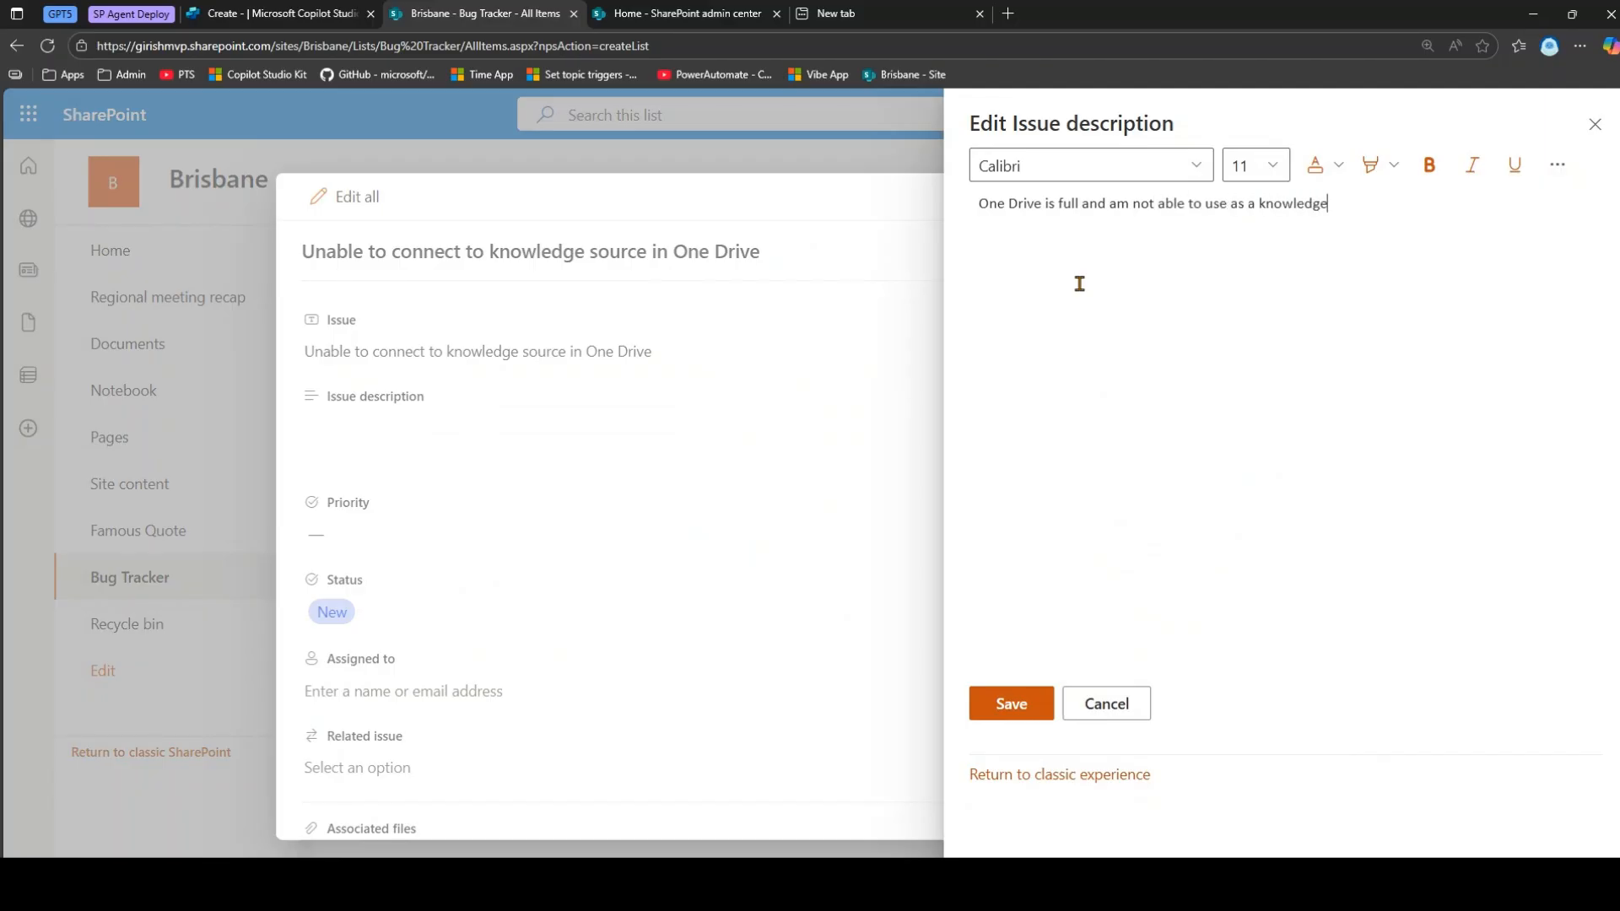
pyautogui.click(1051, 705)
pyautogui.click(366, 549)
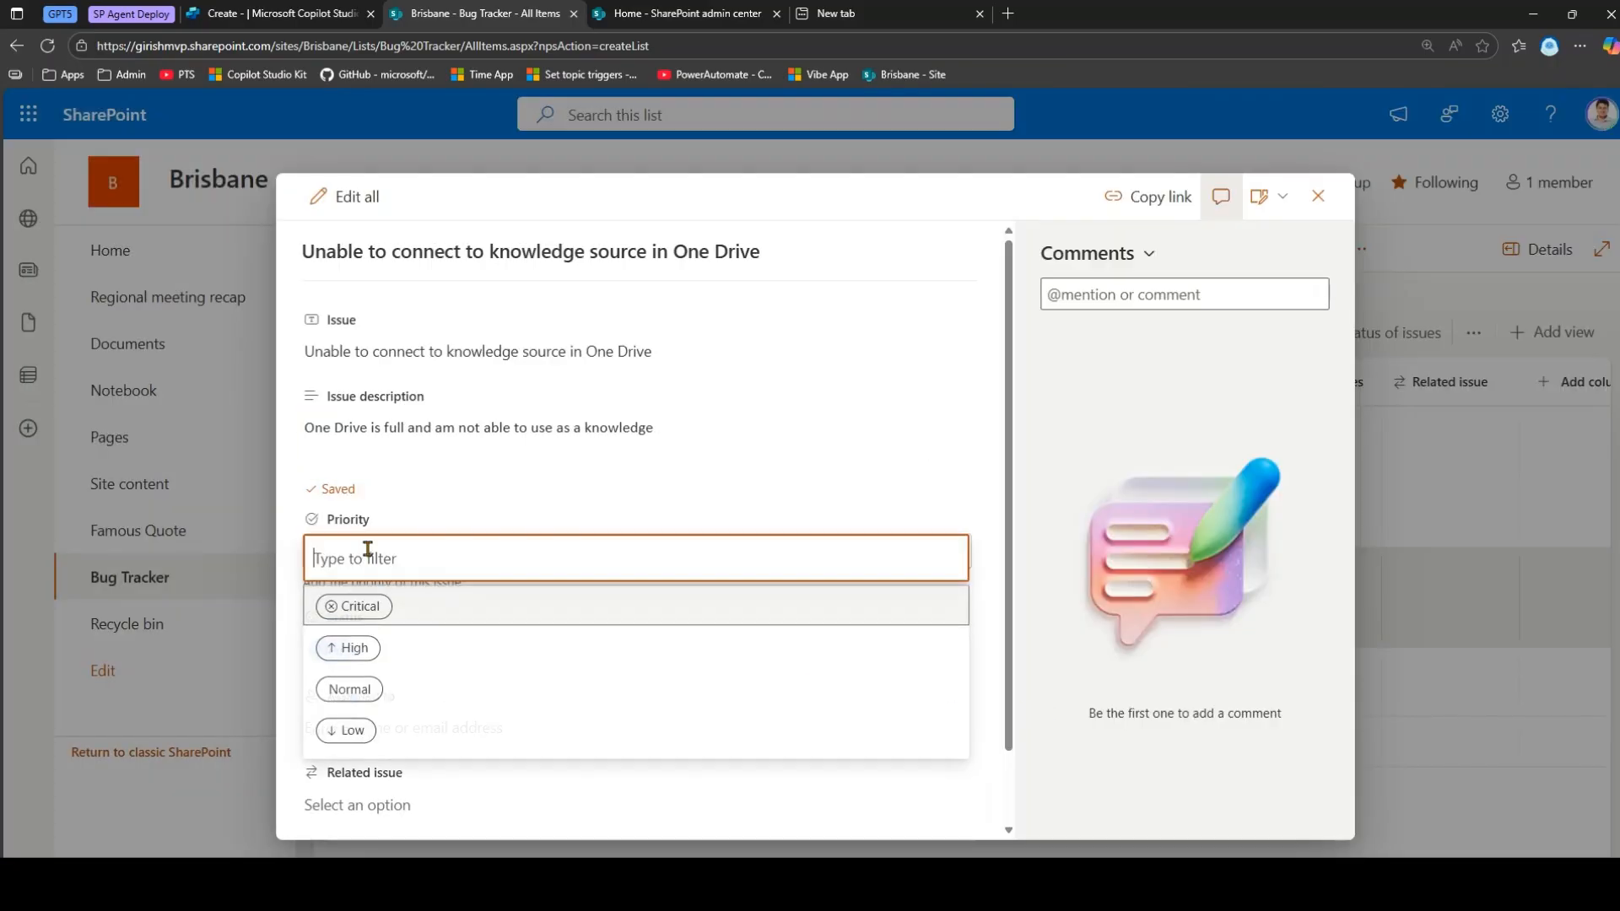
pyautogui.click(391, 651)
pyautogui.click(390, 709)
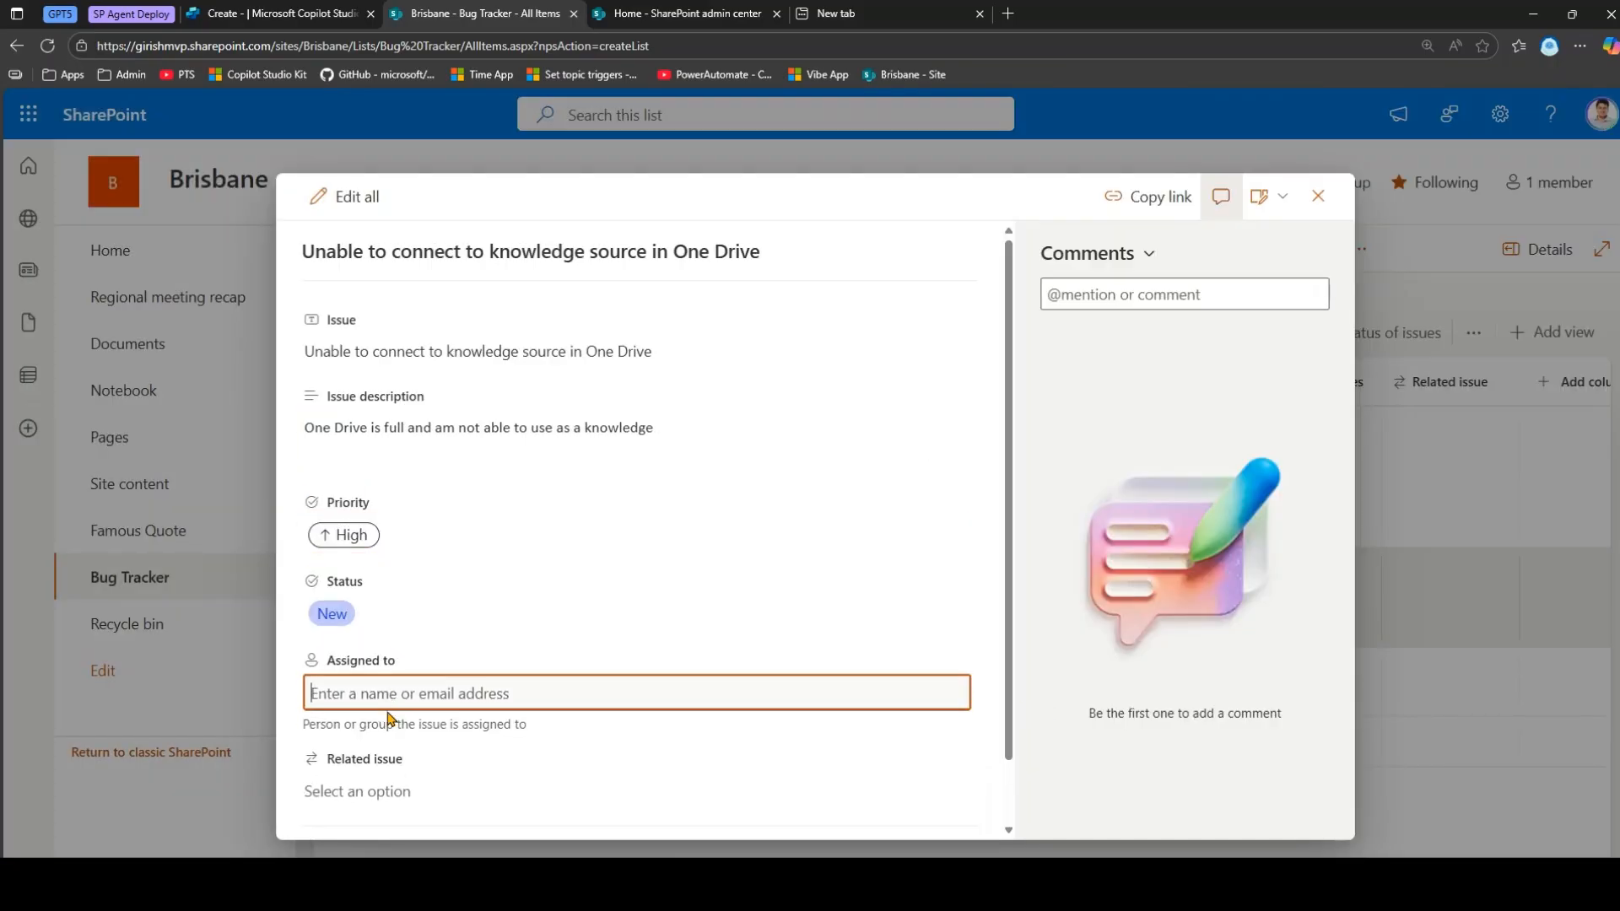
pyautogui.write('giri')
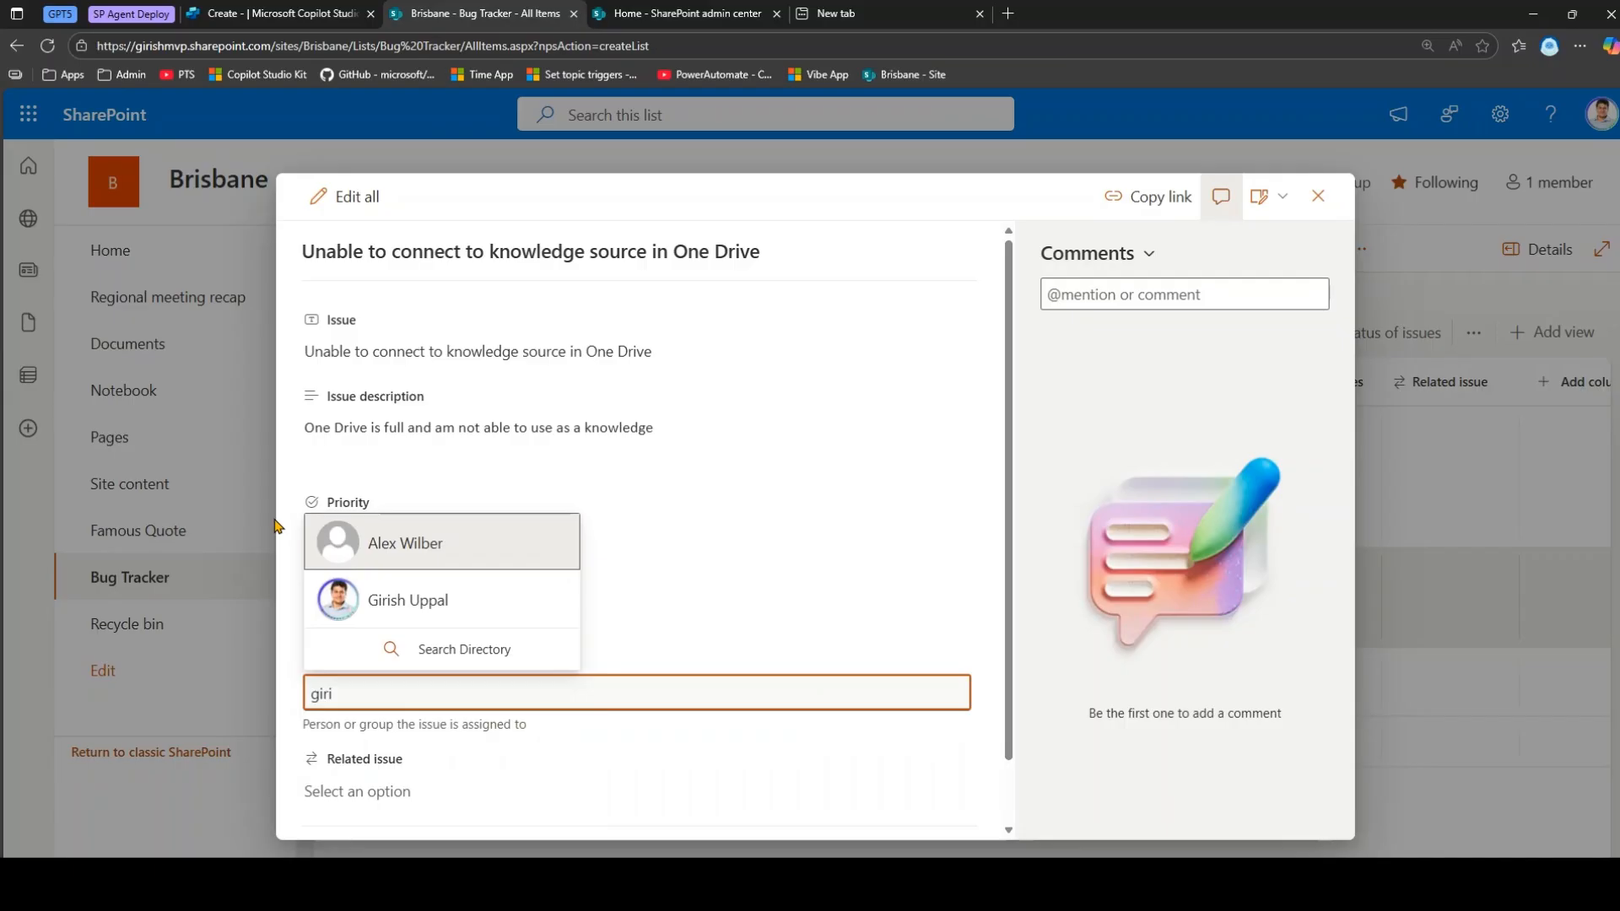
pyautogui.click(338, 600)
pyautogui.click(1318, 196)
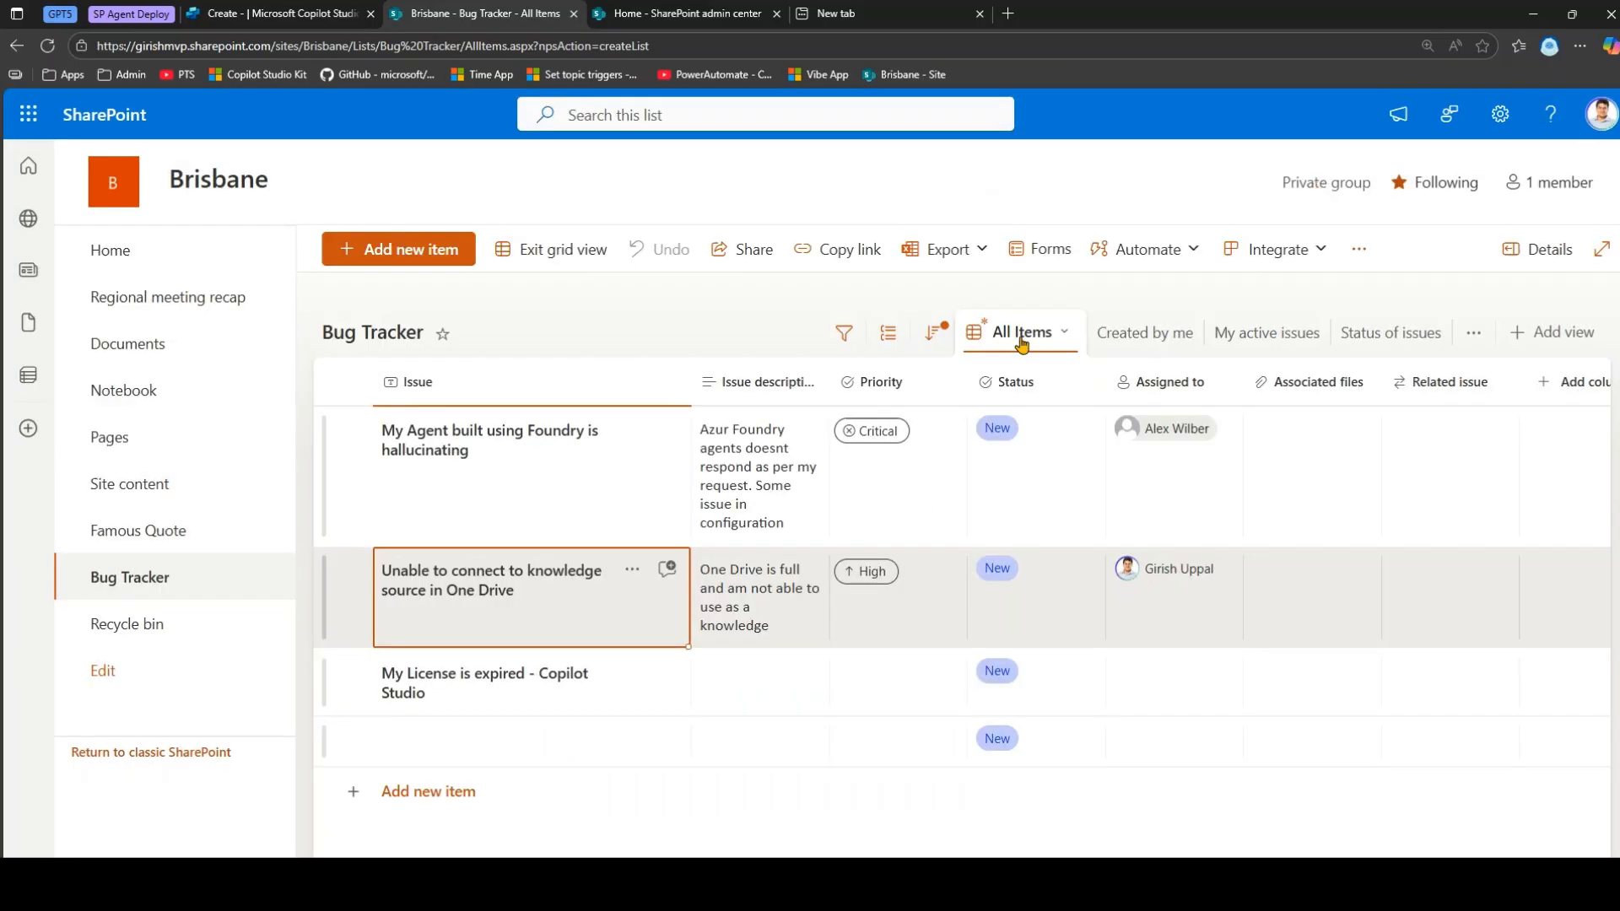
# Give the licence issue description 'Unable to use COPS to build agents', Normal priority and an assignee.
pyautogui.click(747, 690)
pyautogui.click(747, 690)
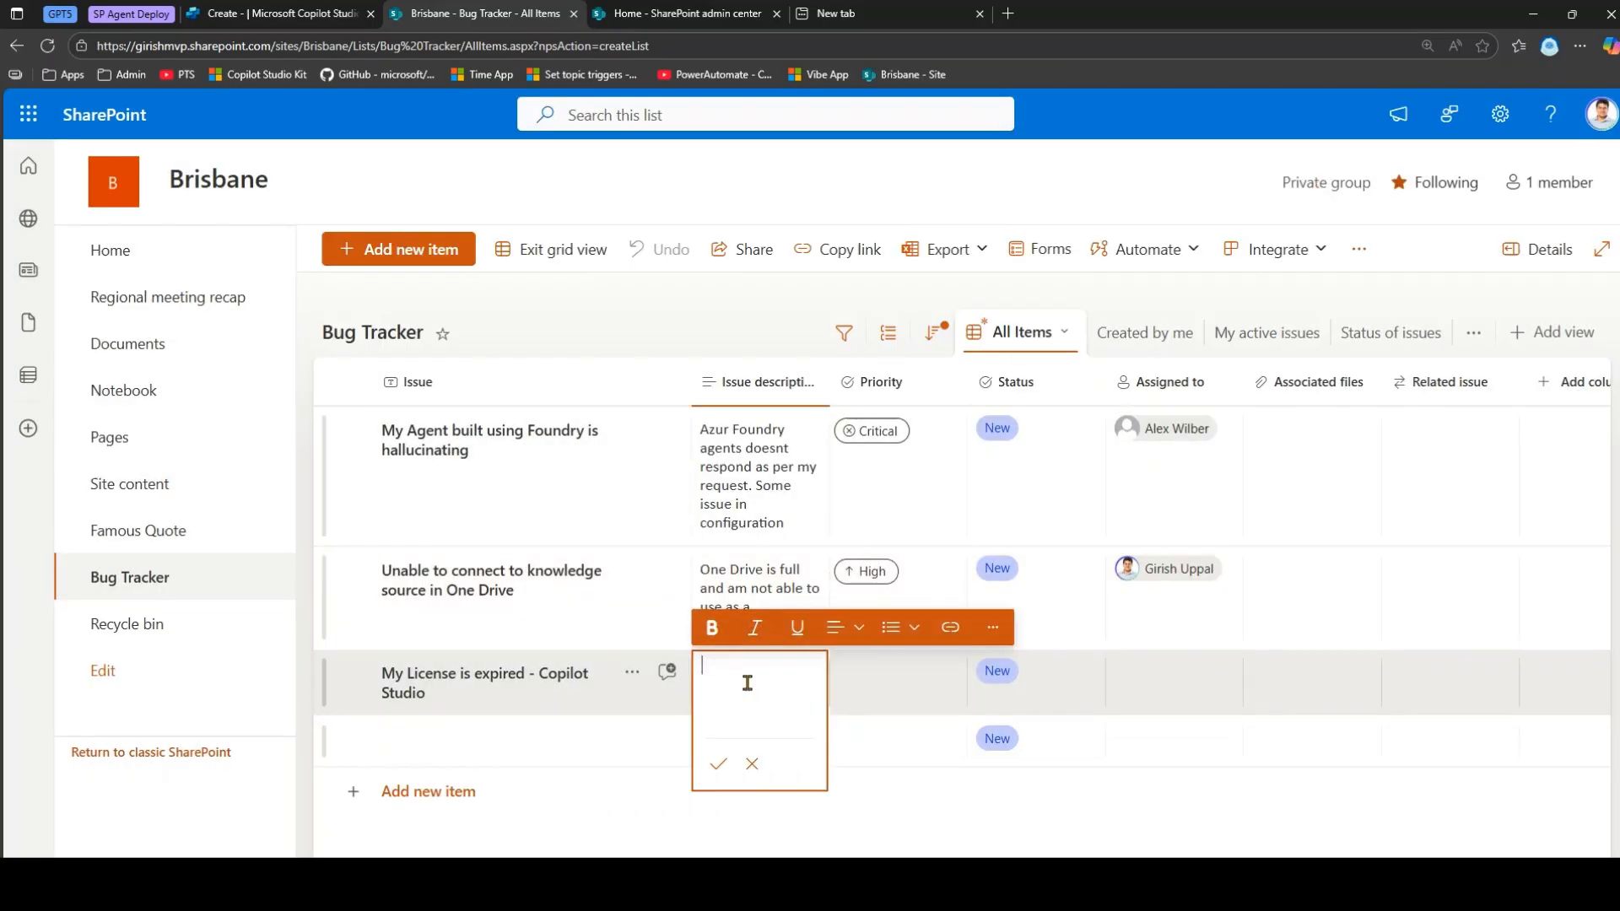
pyautogui.write('Unable to use COPS to build a')
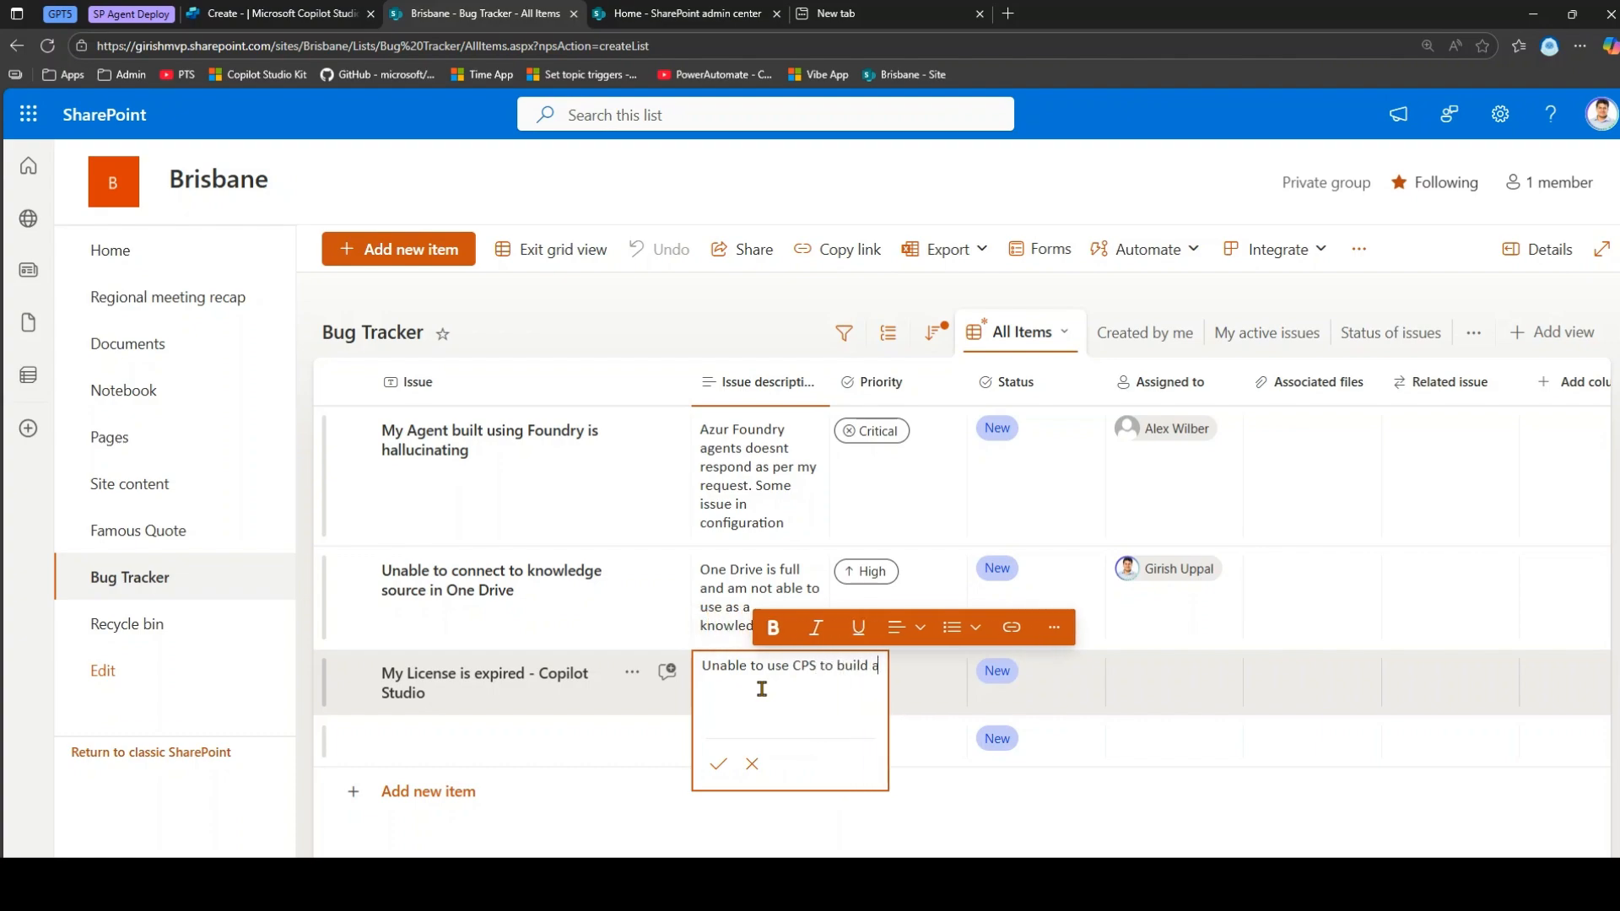
pyautogui.write('gents')
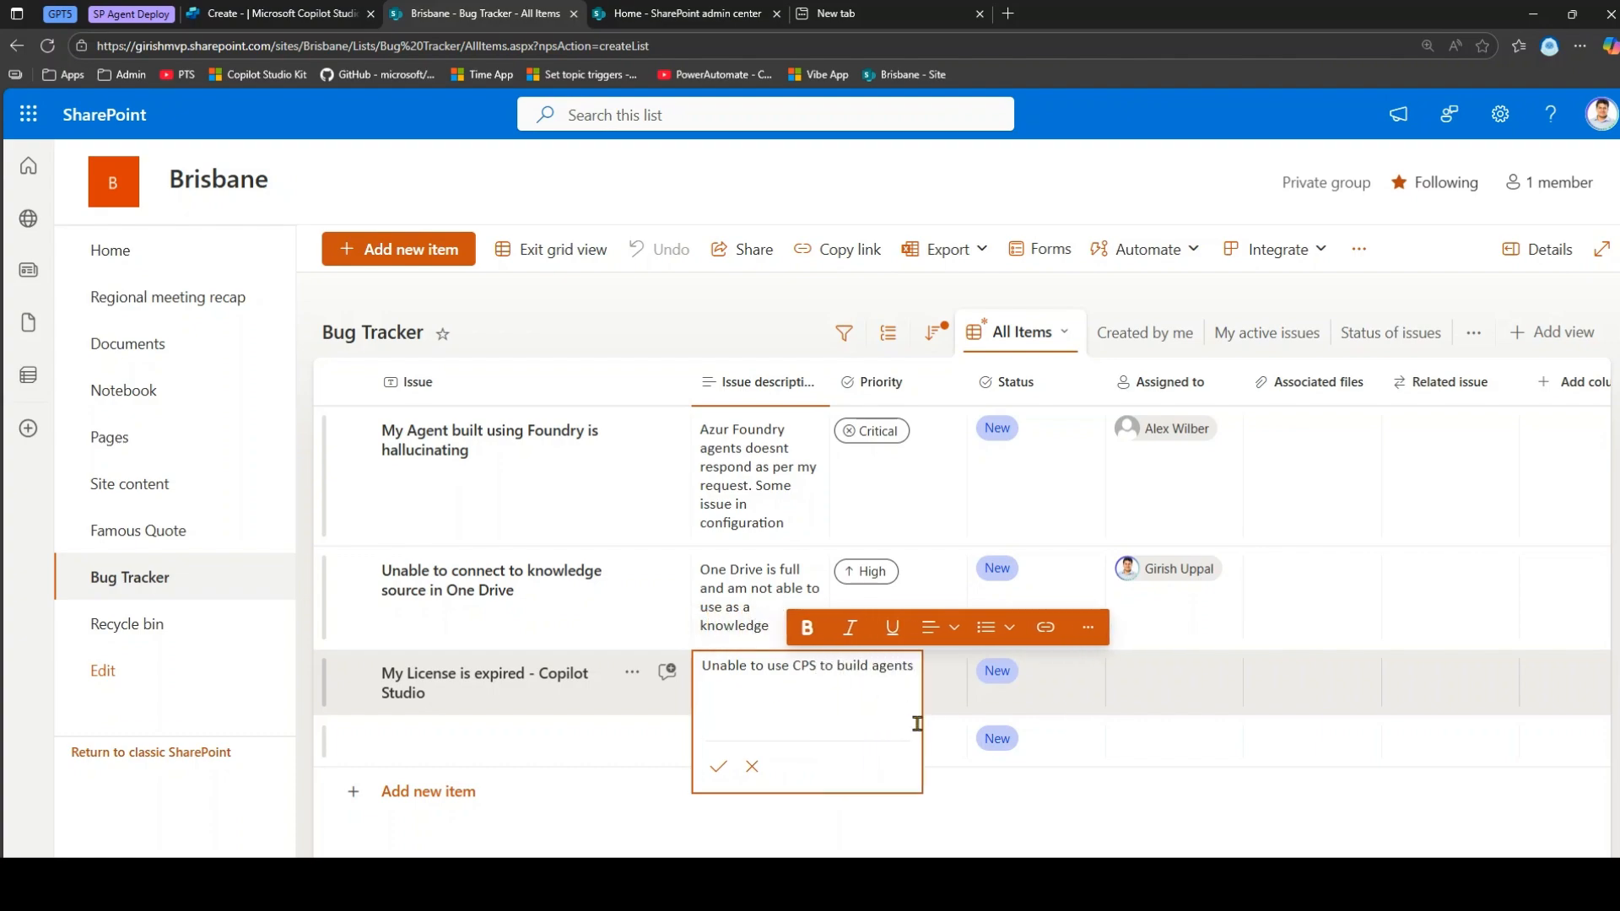
pyautogui.click(946, 701)
pyautogui.click(944, 689)
pyautogui.click(883, 579)
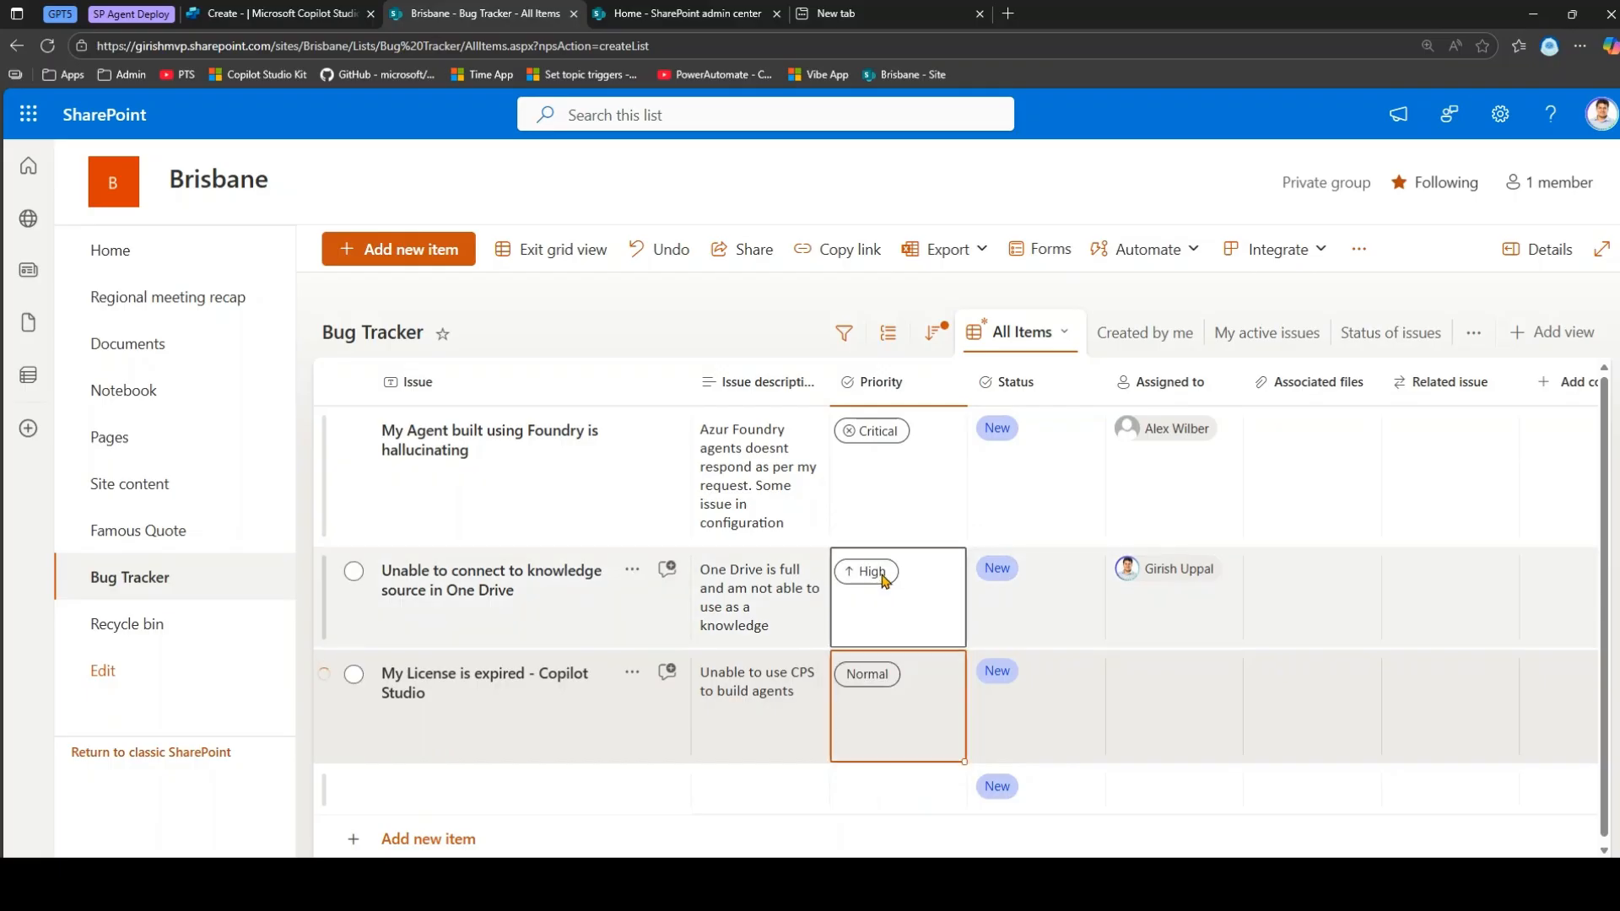
pyautogui.click(1154, 694)
pyautogui.click(1156, 687)
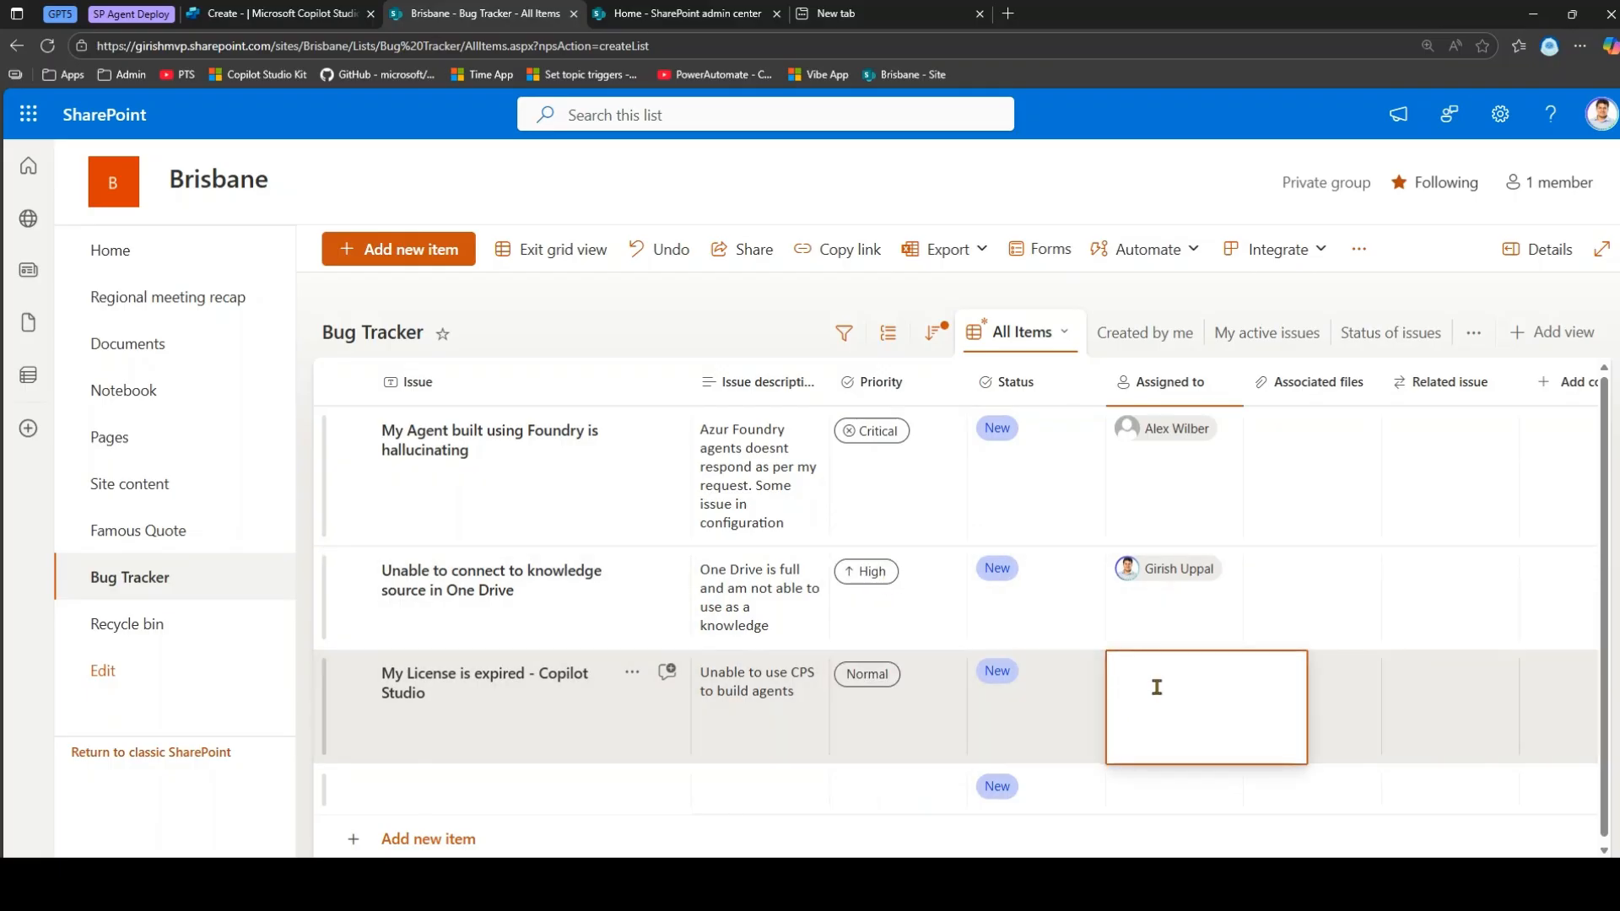
pyautogui.write('ale')
pyautogui.click(1185, 724)
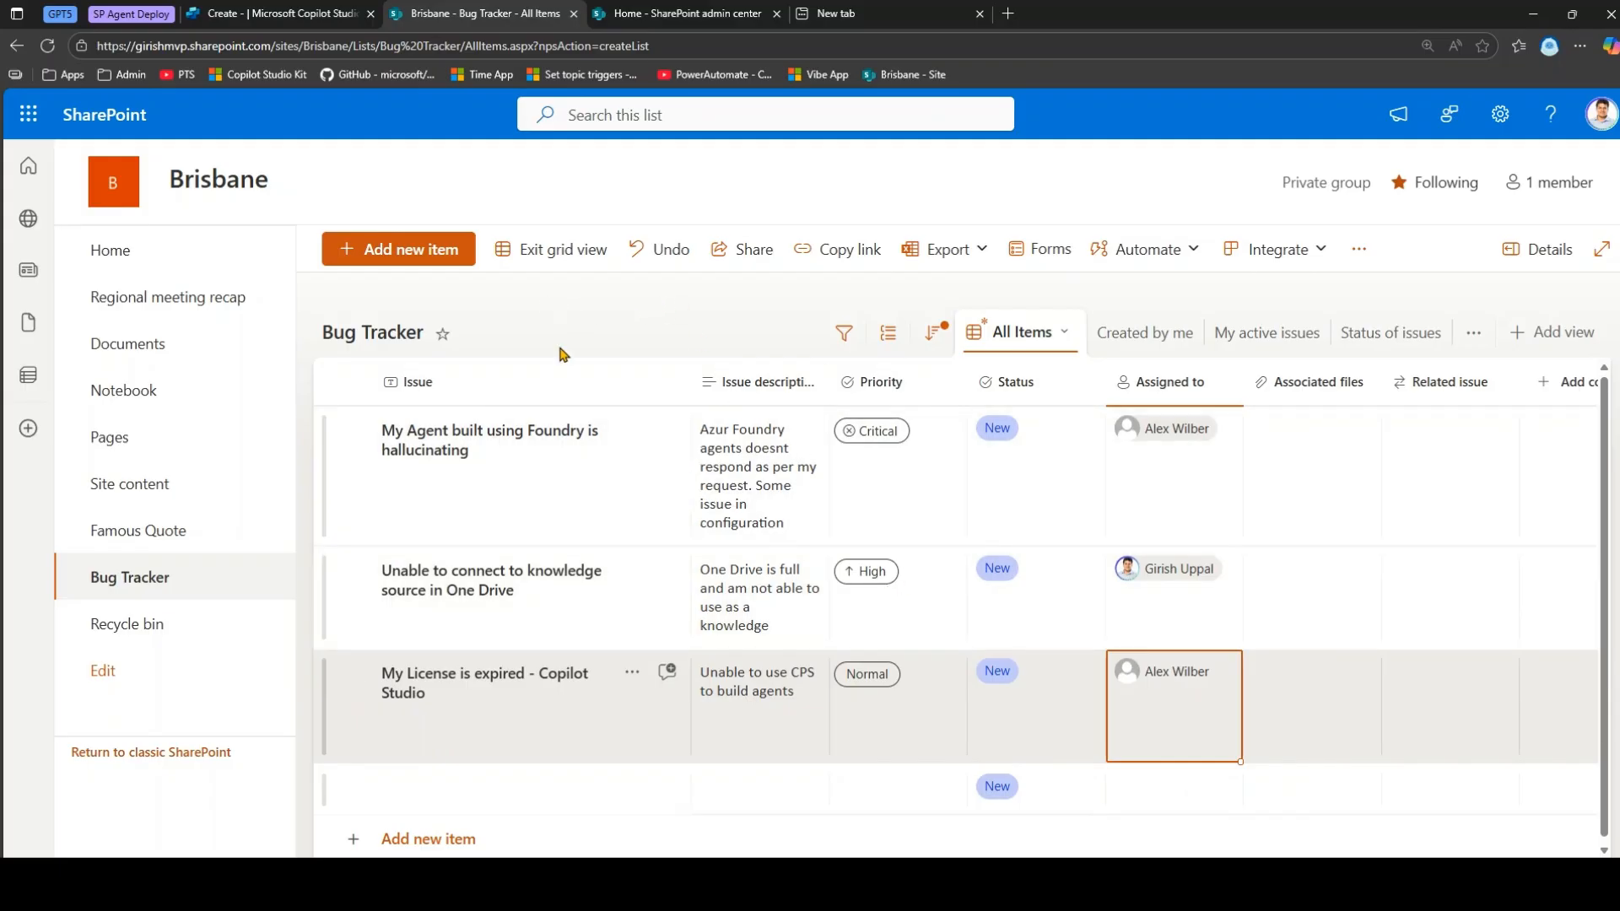
pyautogui.click(248, 12)
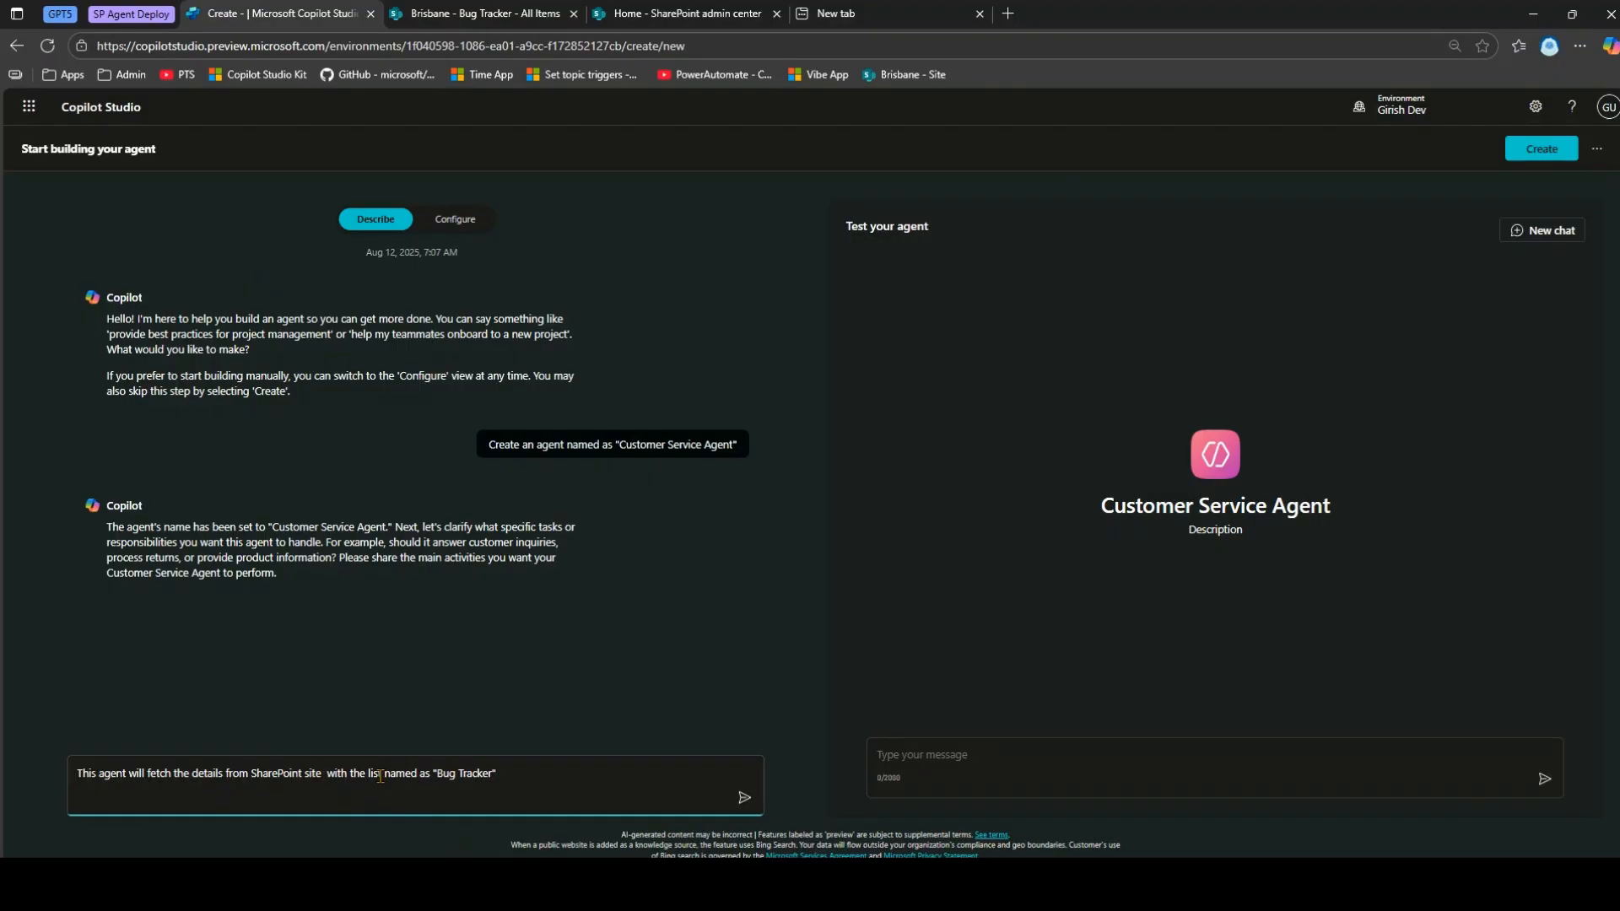
# Tell the builder to use the Bug Tracker list on the site named 'Brisbane' and review its reply.
pyautogui.write('named as "Brisbane"')
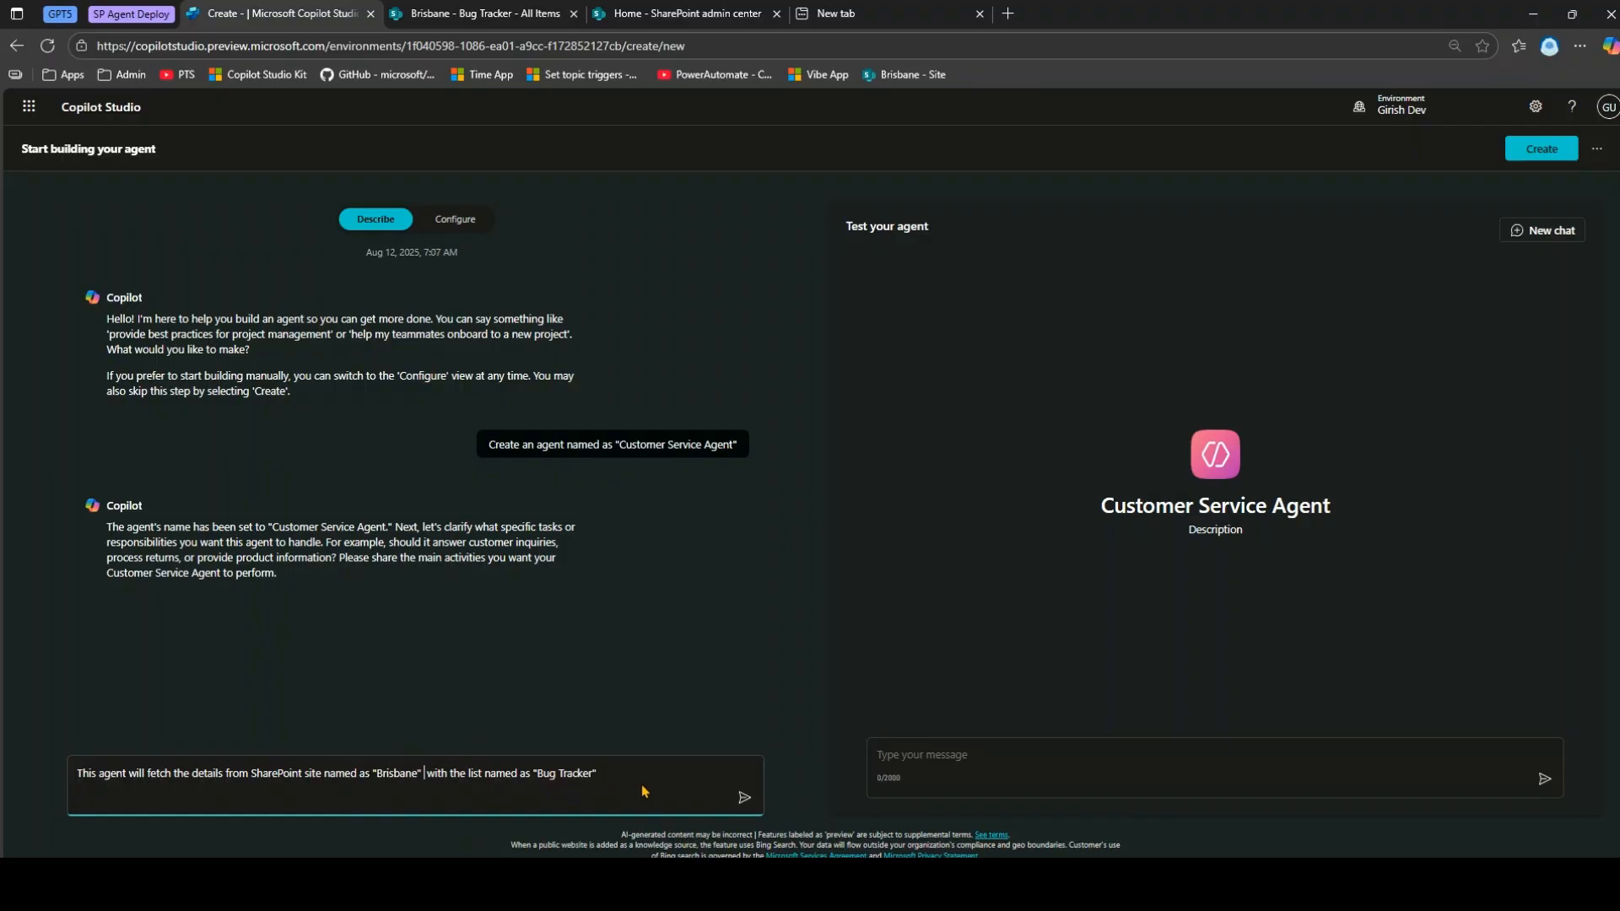
pyautogui.click(743, 798)
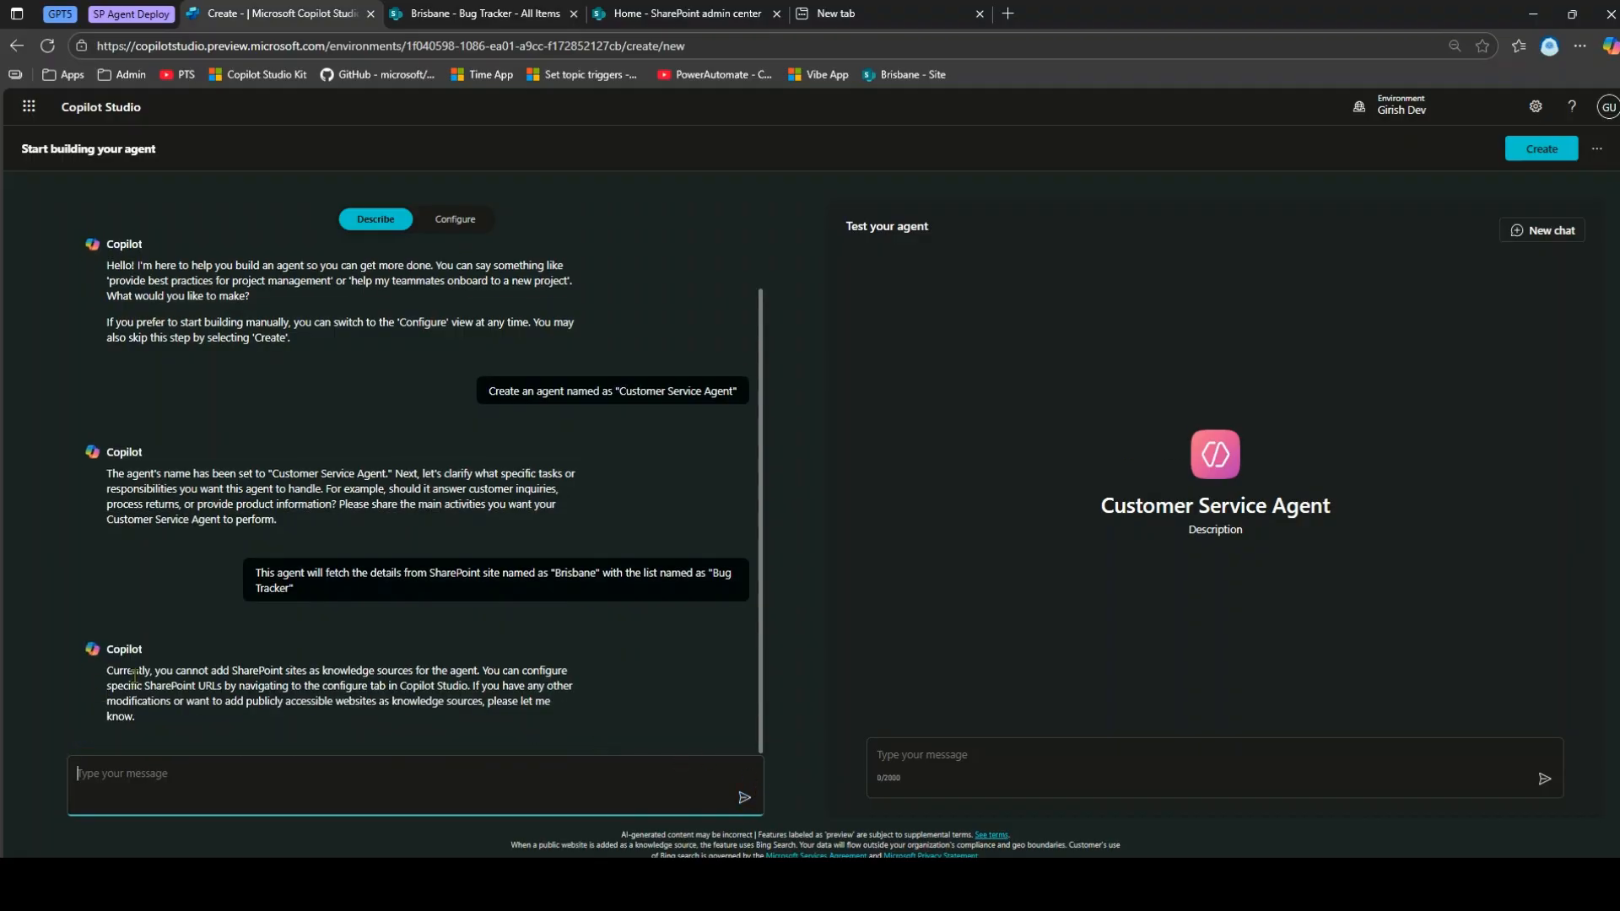
pyautogui.moveTo(198, 670); pyautogui.dragTo(484, 697)
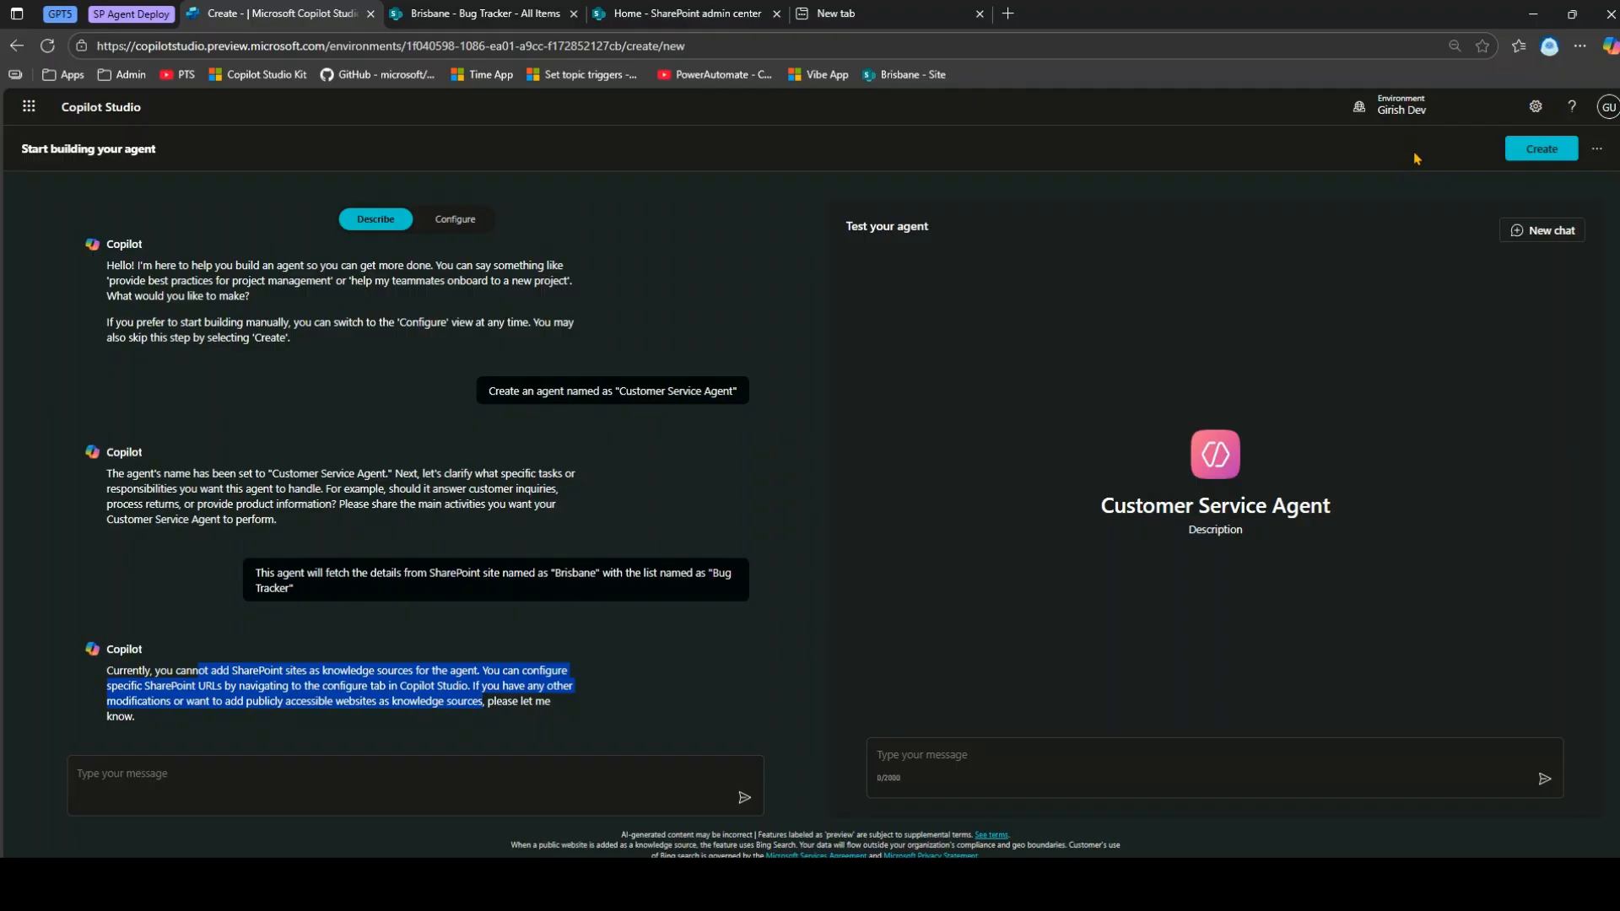
# Switch to another environment and start a new agent from its Agents list.
pyautogui.click(1415, 118)
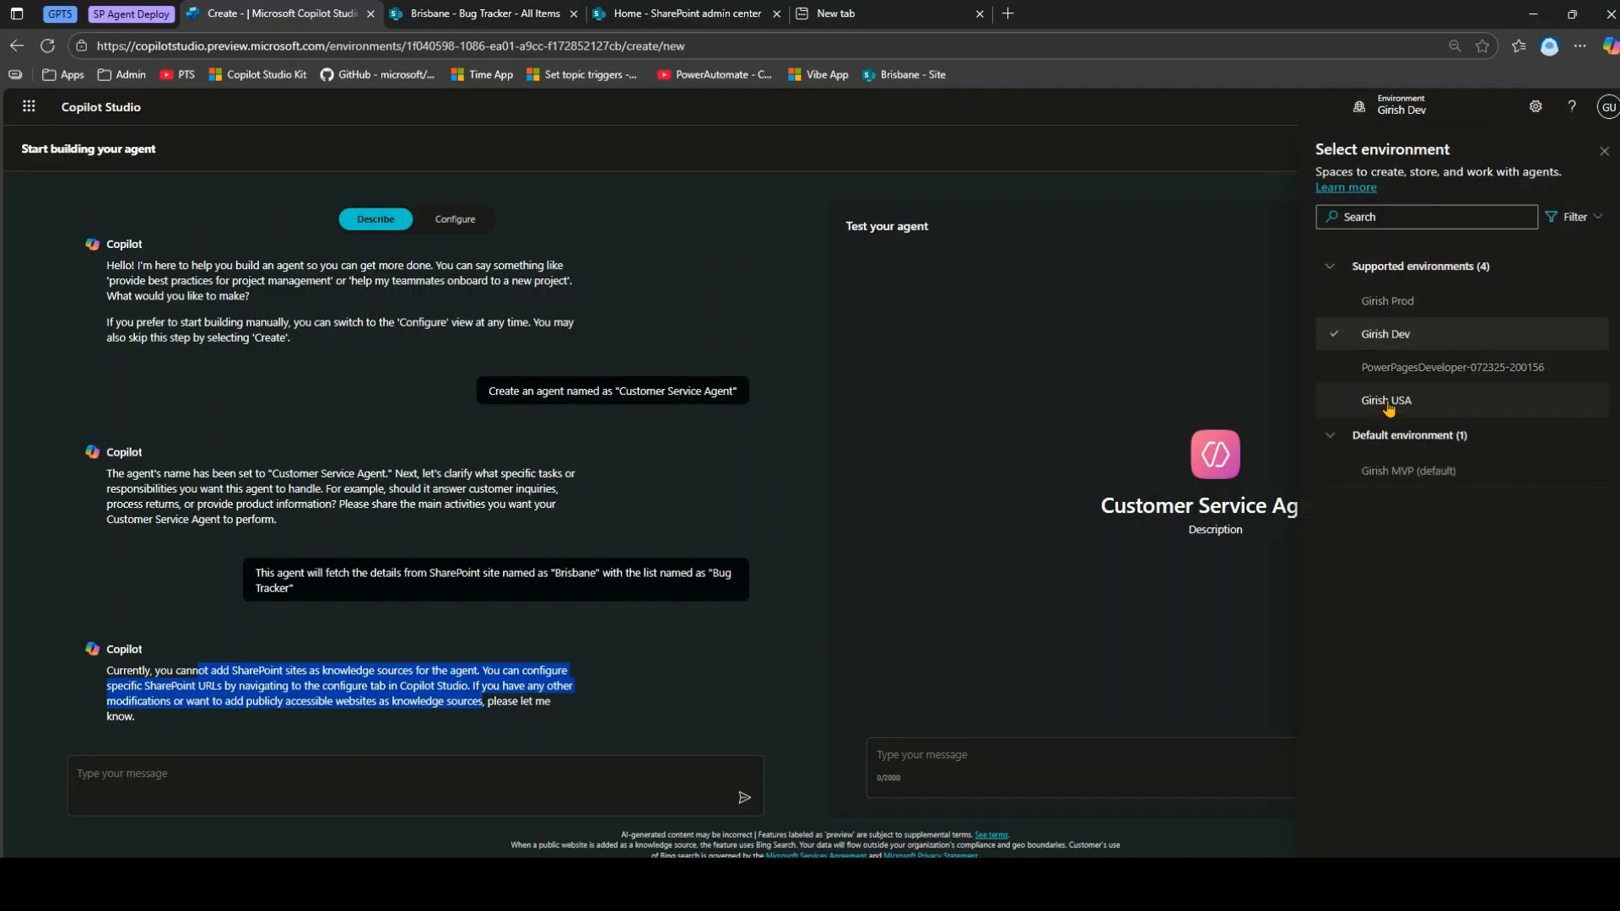
pyautogui.click(1426, 400)
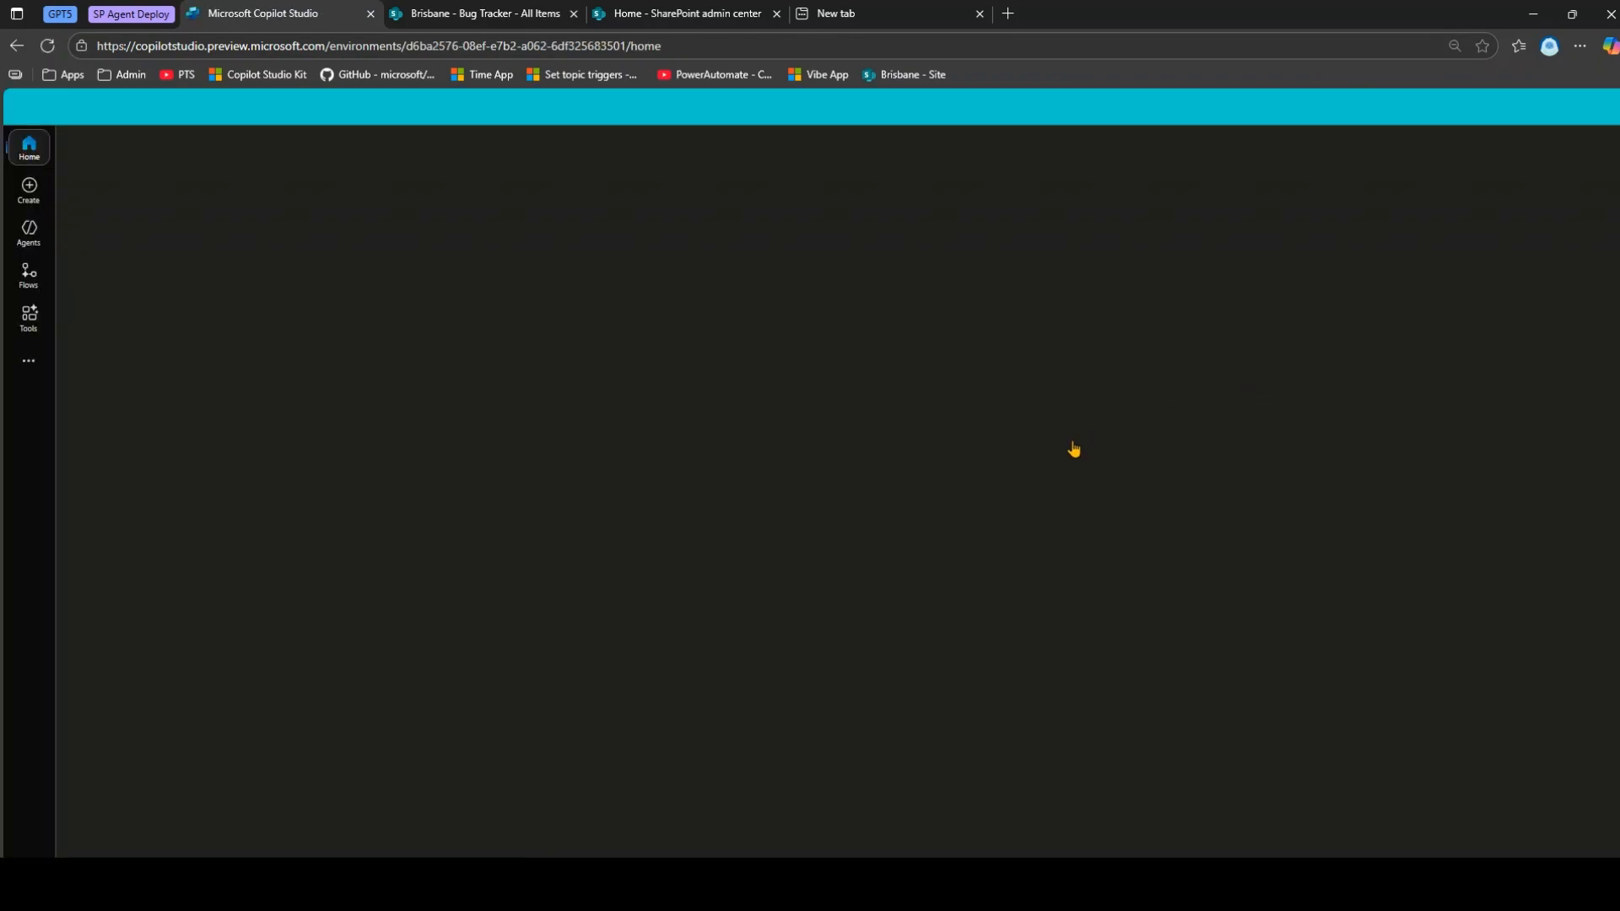
pyautogui.click(30, 245)
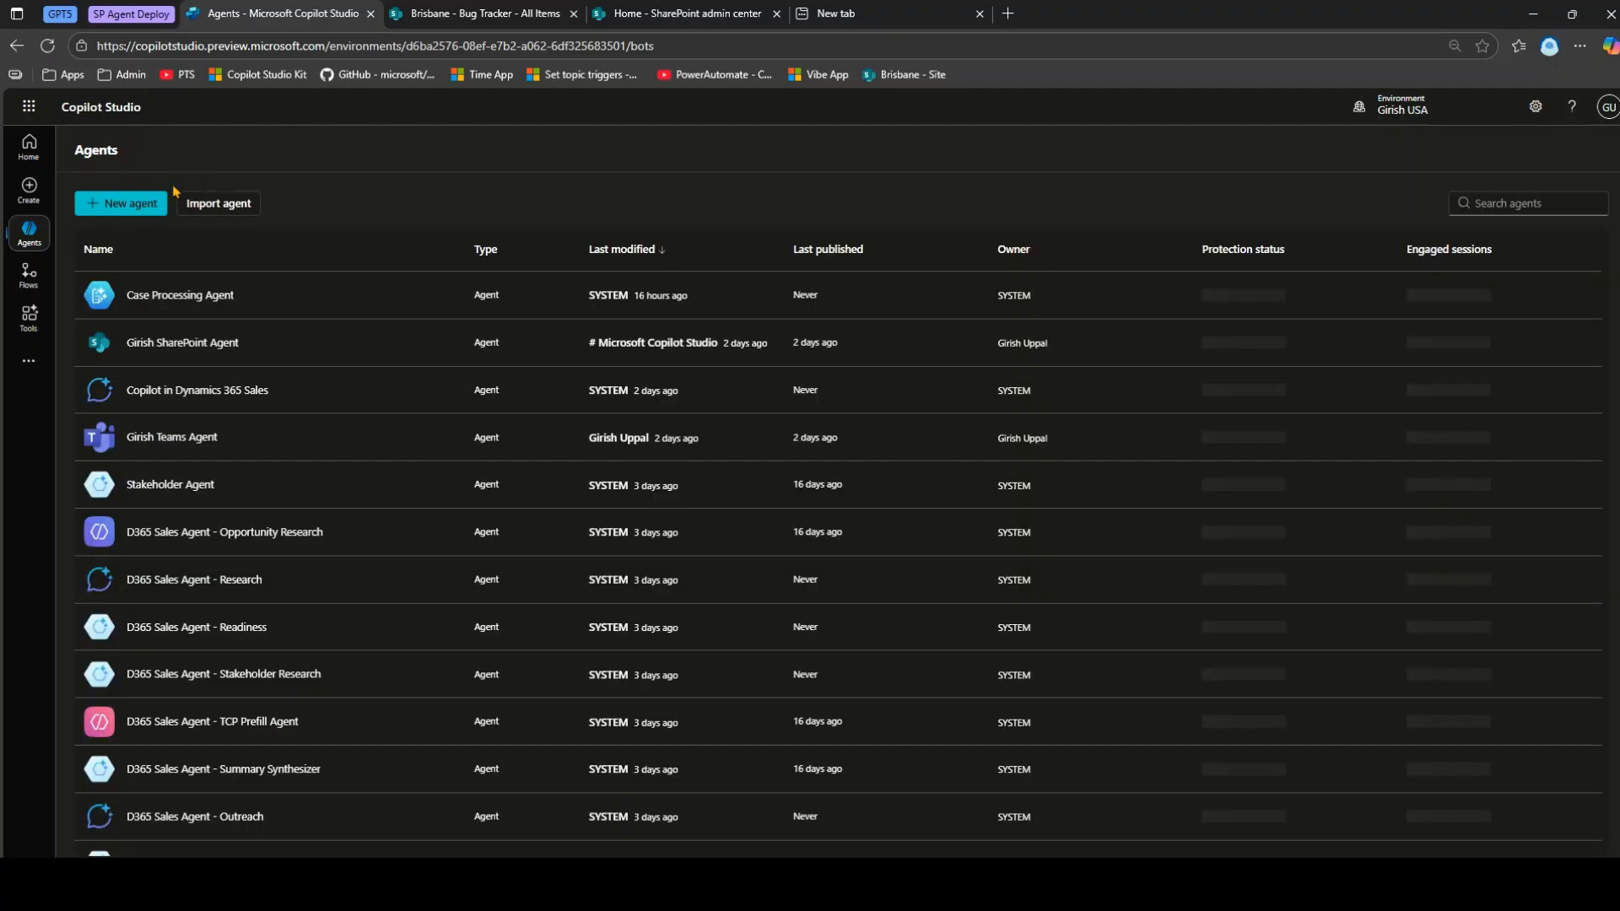
pyautogui.click(129, 205)
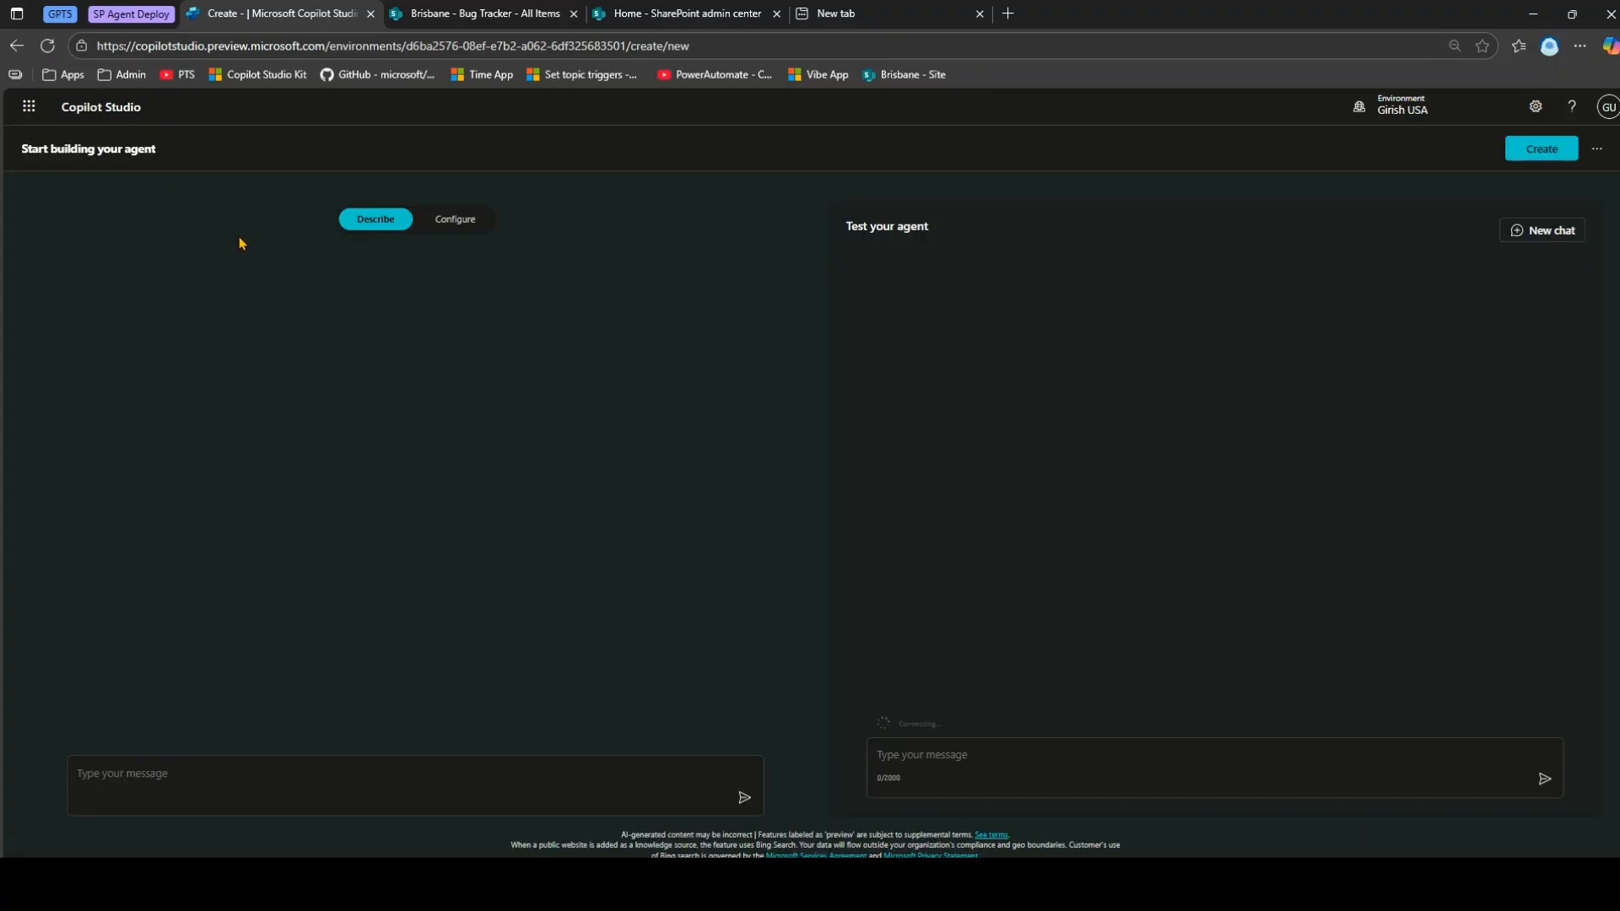
# Ask Copilot Studio to create a new agent named 'Bug Tracker'.
pyautogui.click(282, 776)
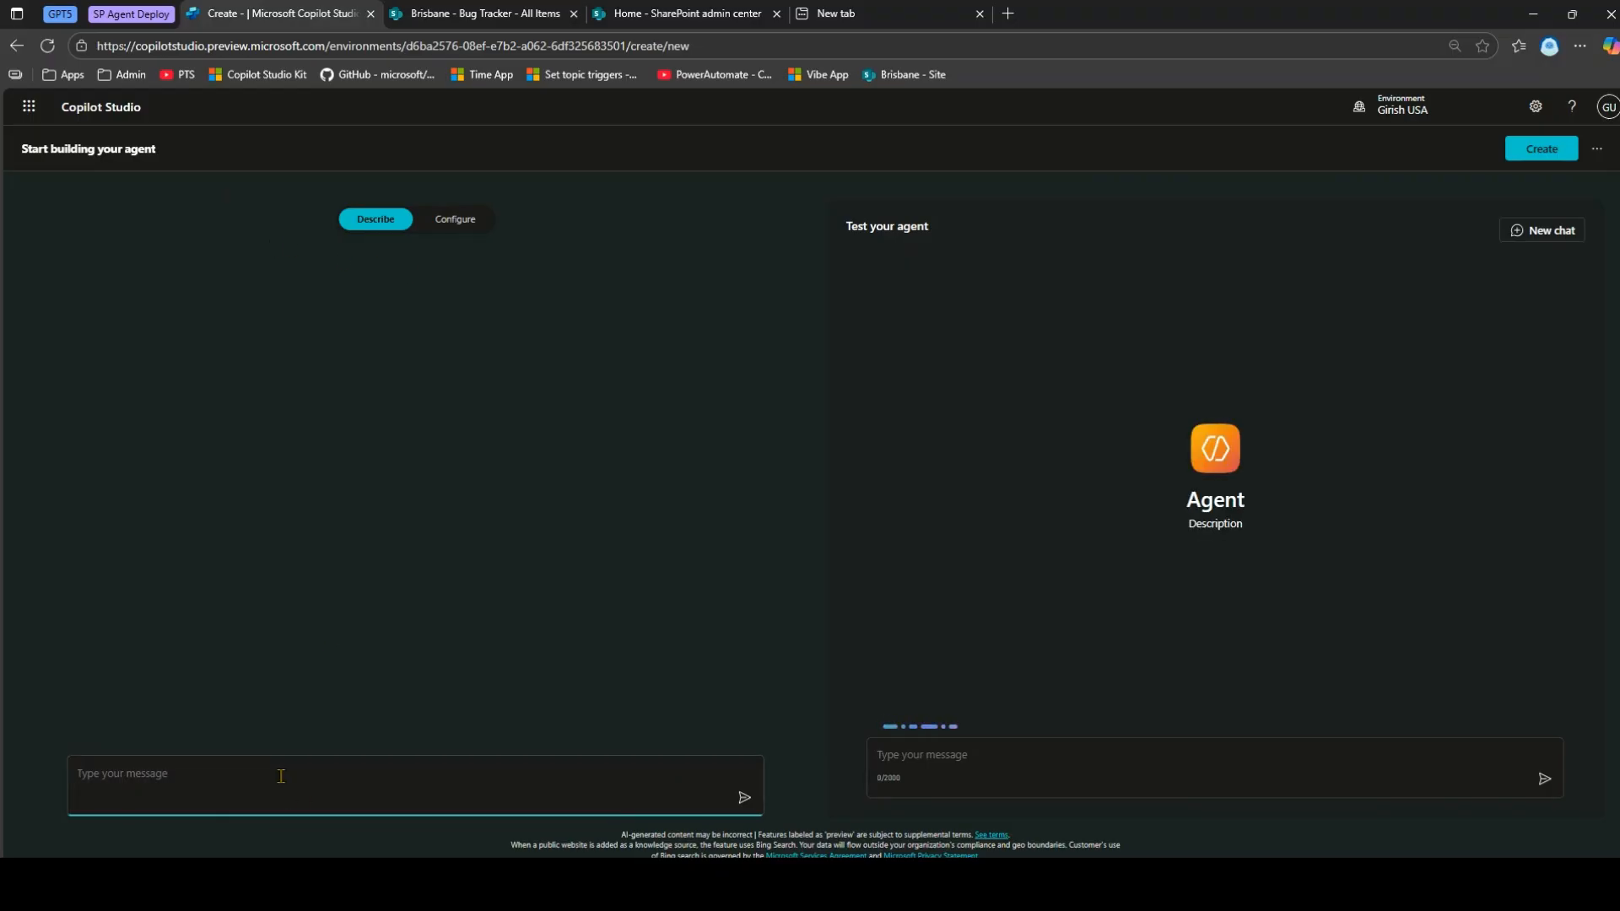
pyautogui.write('Create an')
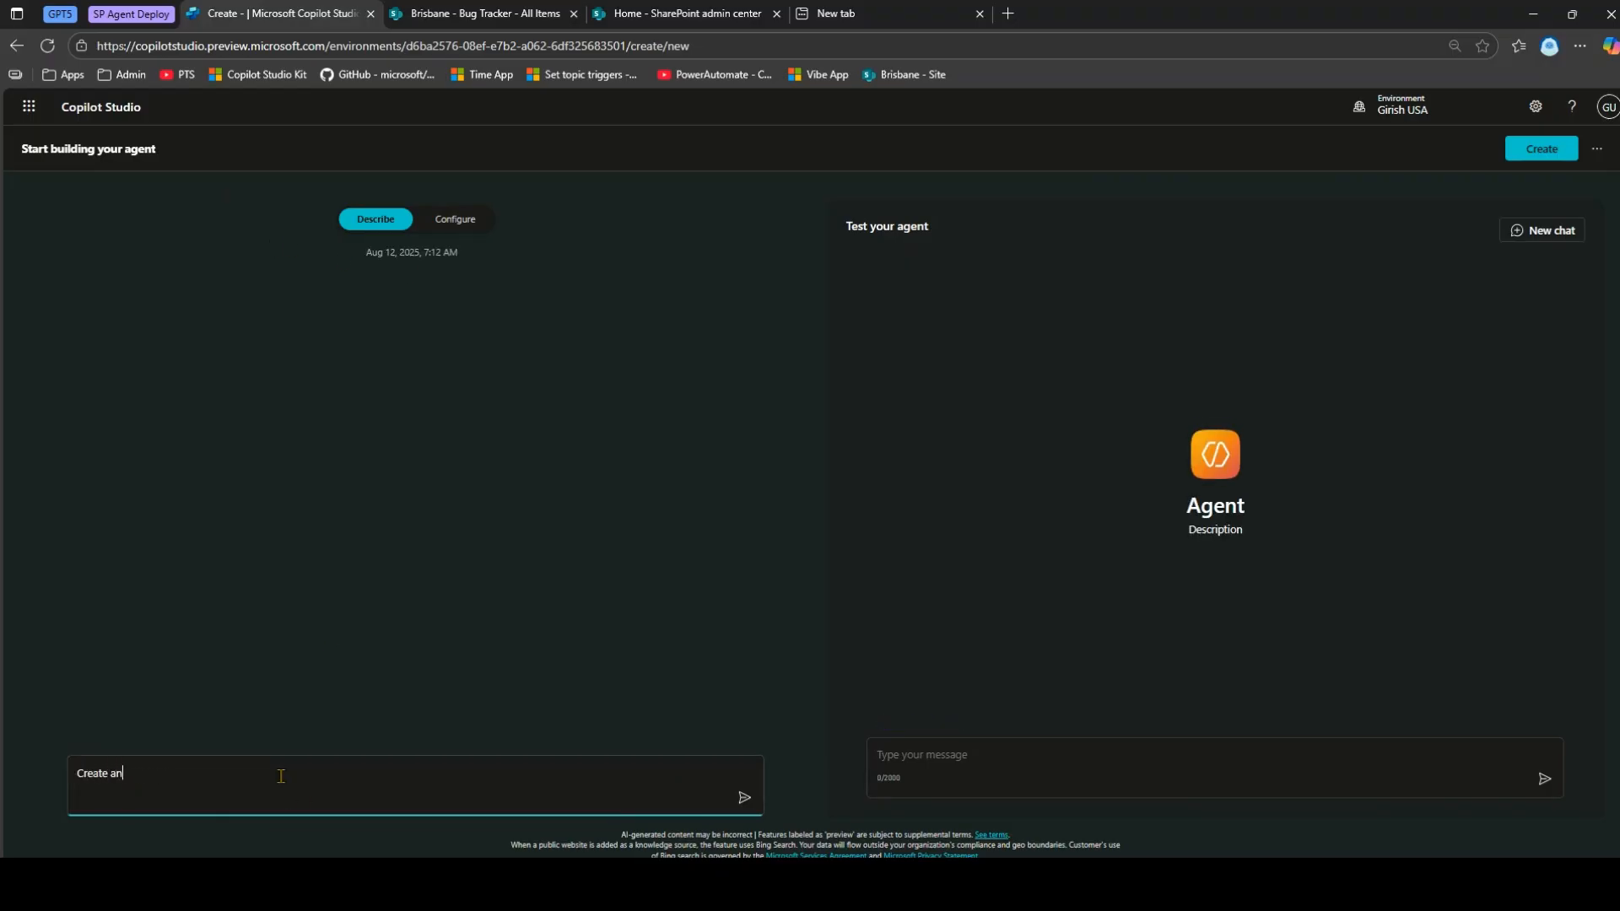
pyautogui.write(' agent b')
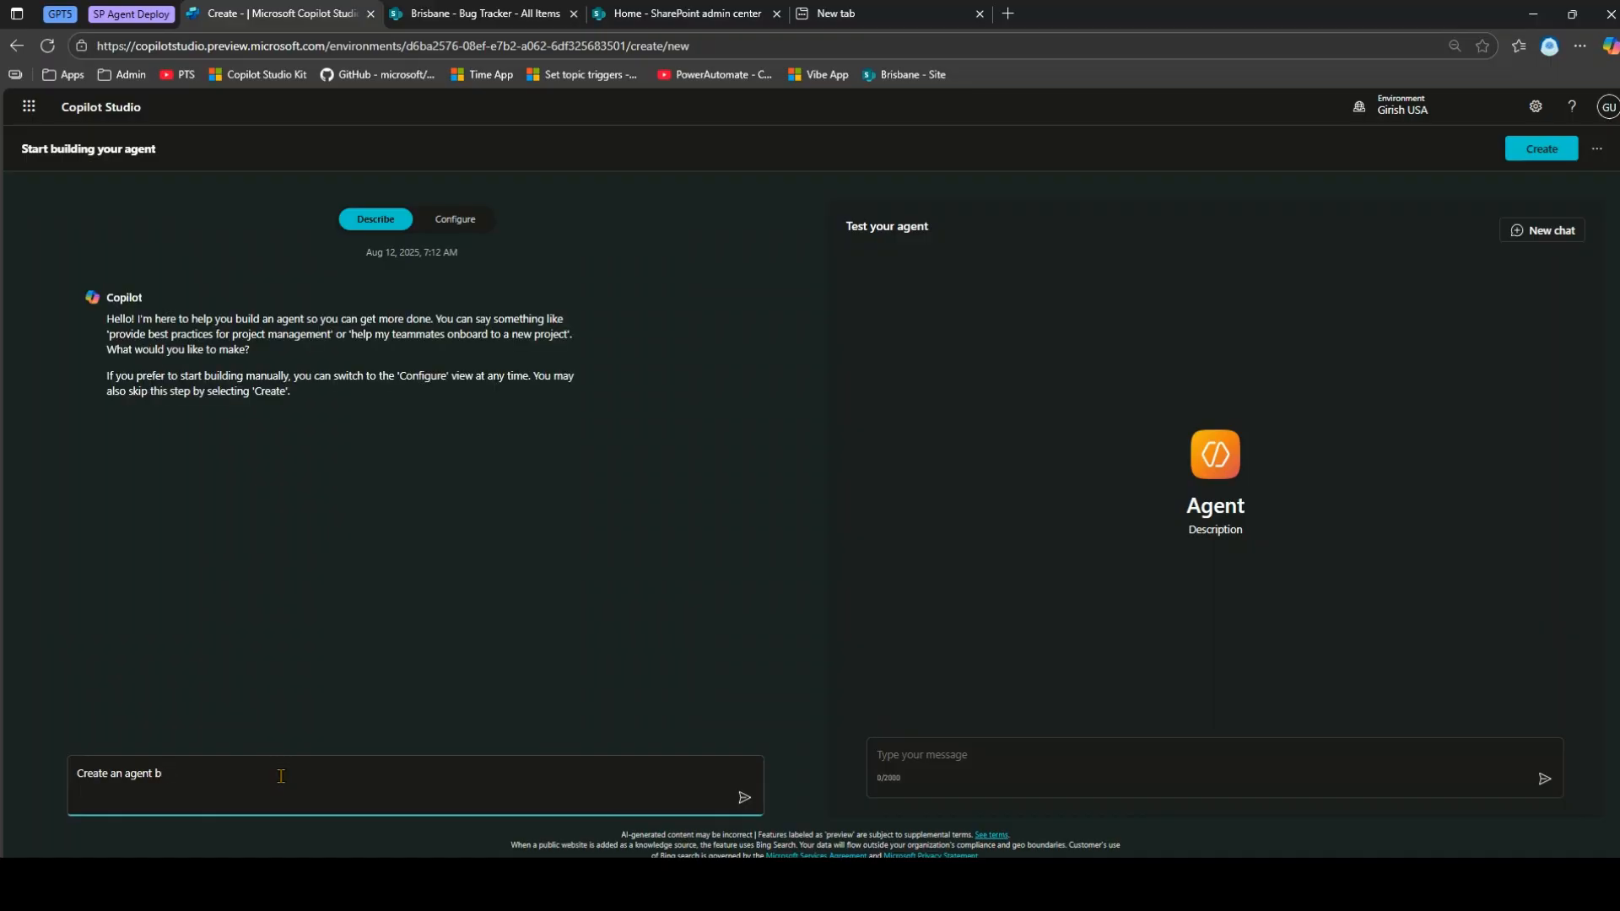
pyautogui.write('nanamed as "Bug Tracker"')
pyautogui.press('Return')
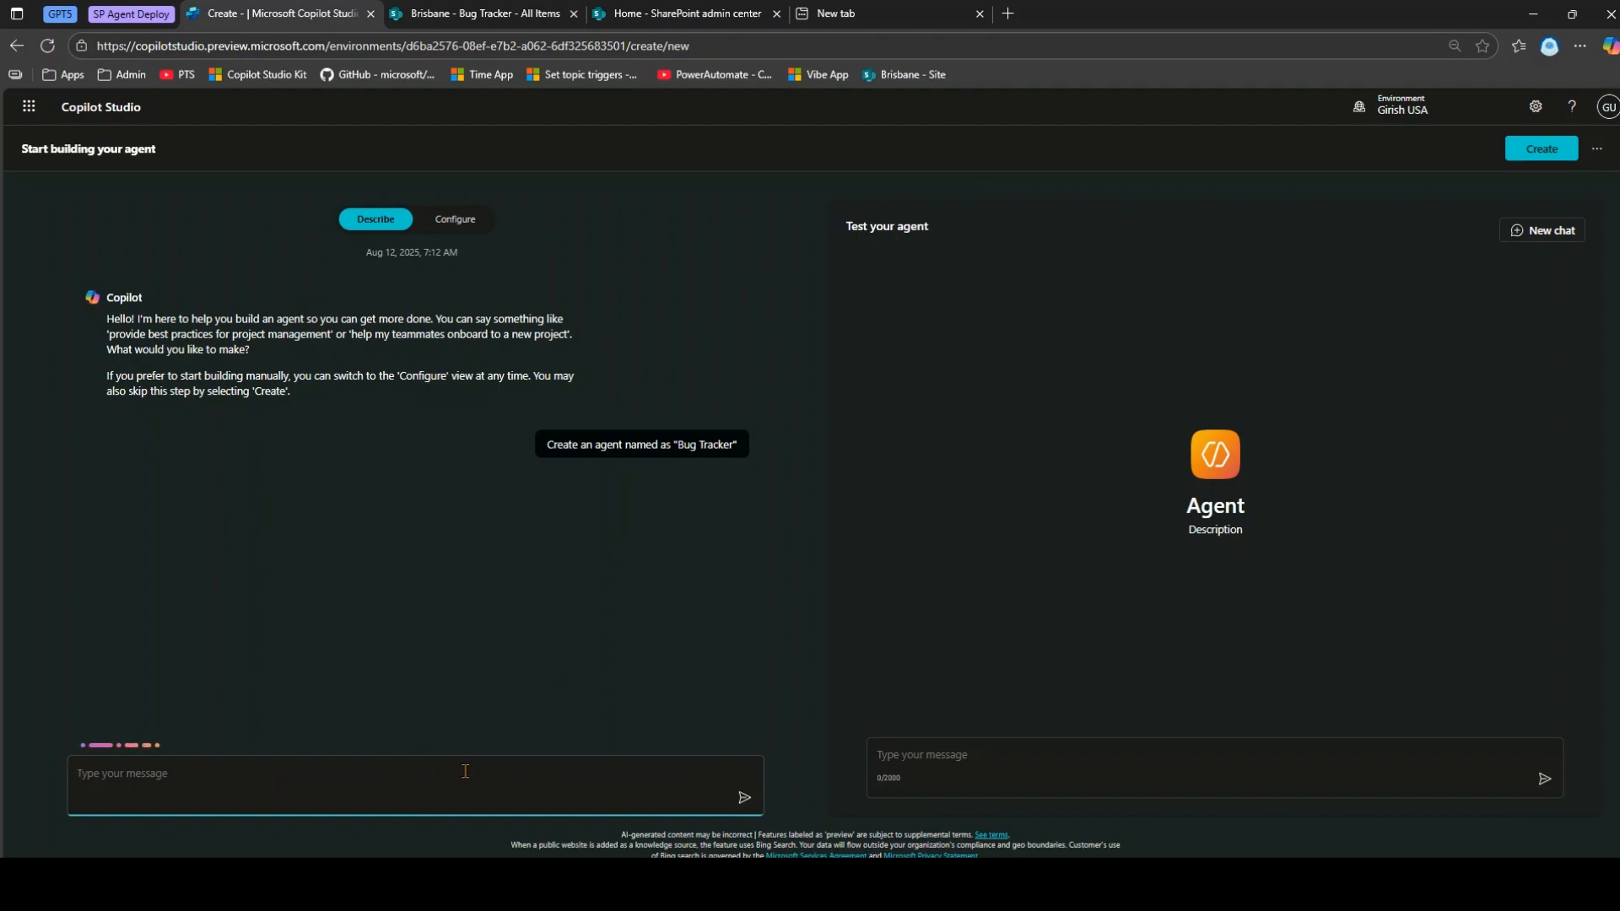
# Describe the agent as answering from the Brisbane site's SharePoint Bug Tracker list, then create it.
pyautogui.write('Th')
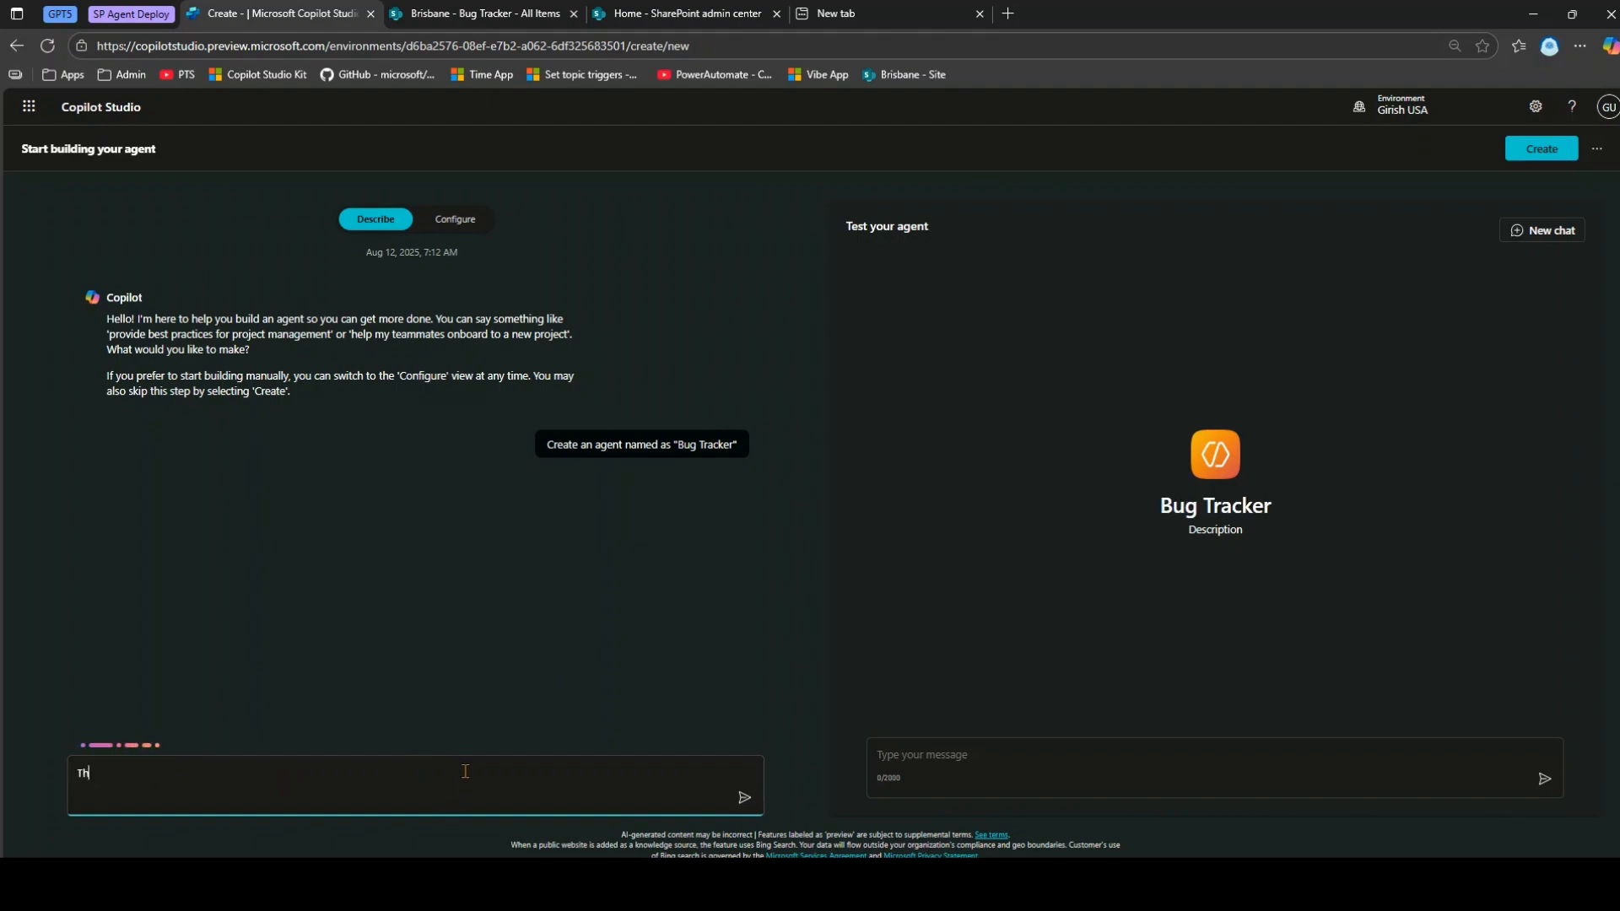
pyautogui.write('is agent will refer to ')
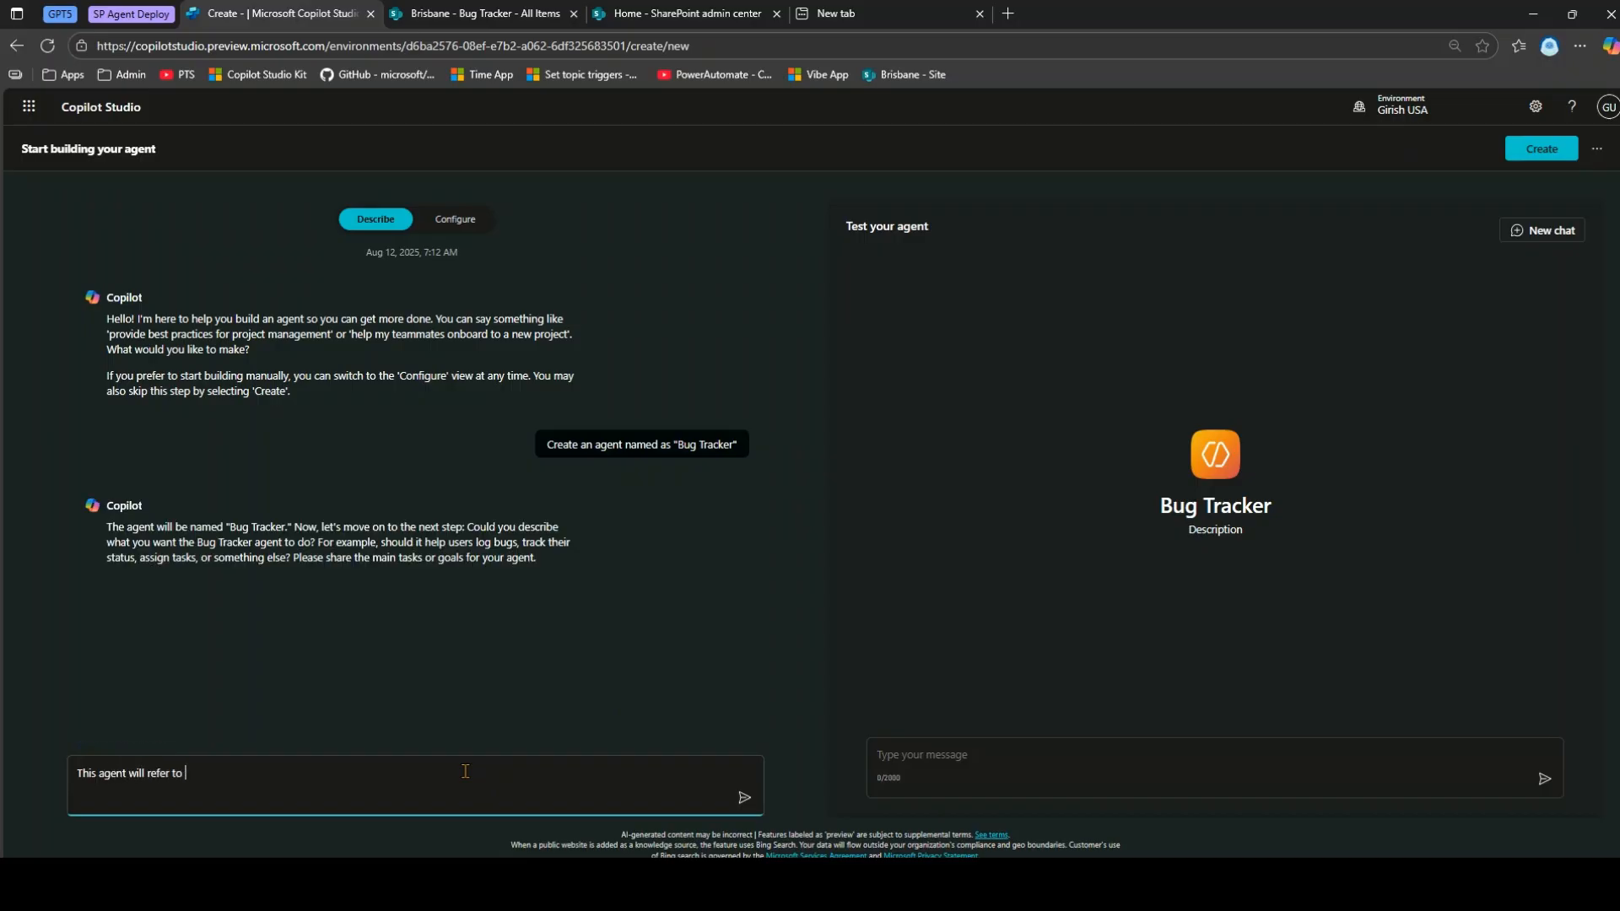
pyautogui.write('Sharepoint site Brisbane and Share')
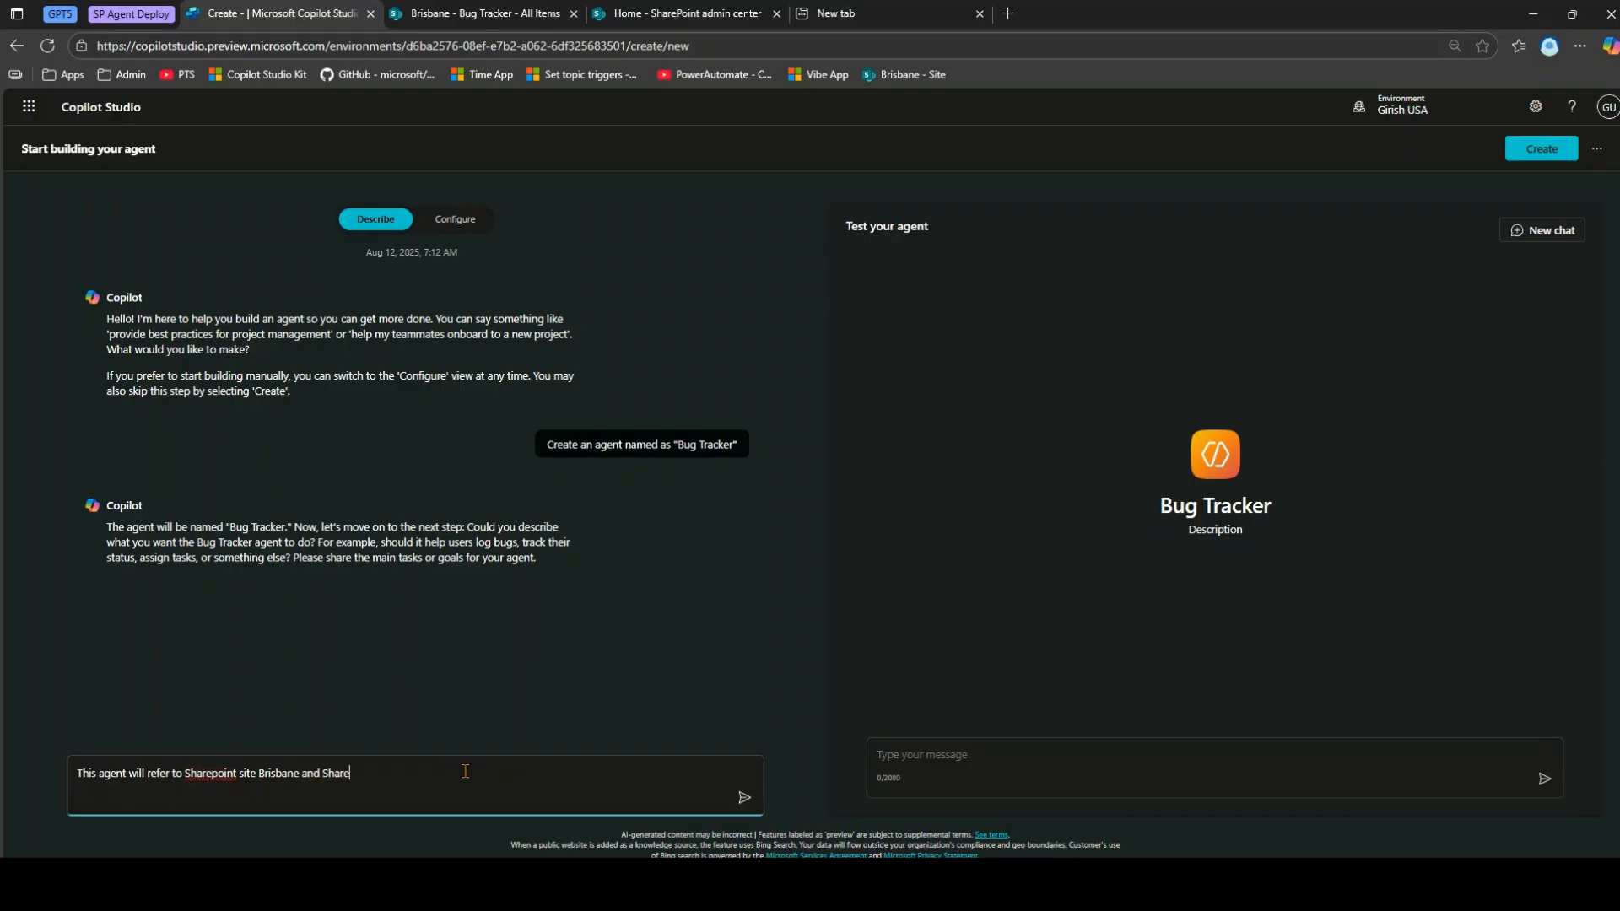
pyautogui.write('Point list "Bug Tracker')
pyautogui.write('"Bug Tracker')
pyautogui.write('"')
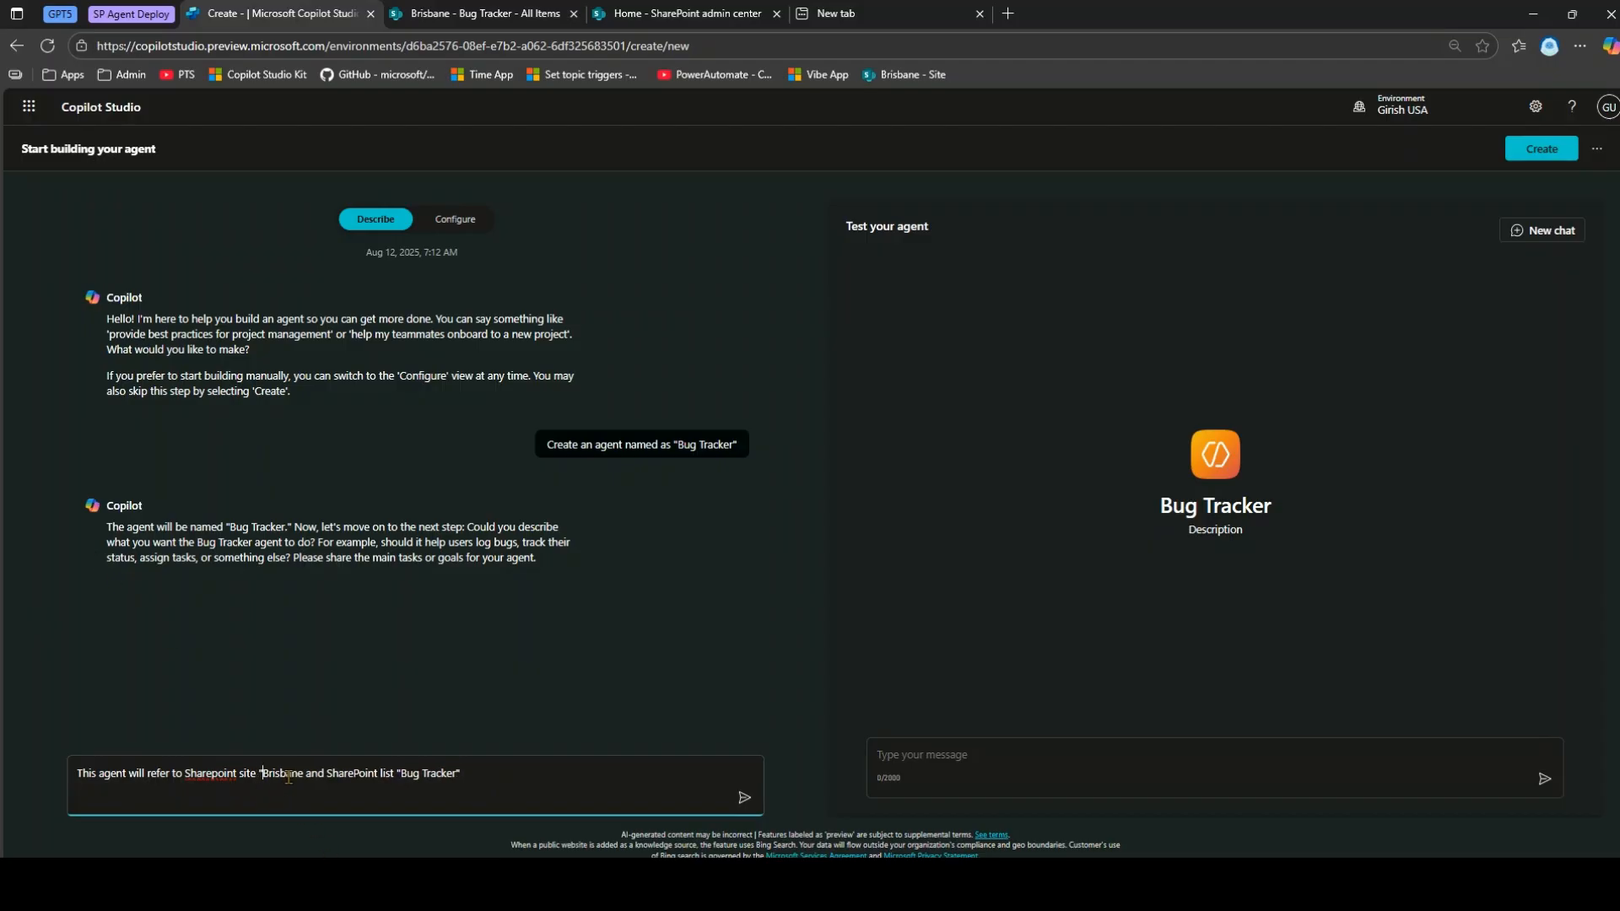
pyautogui.click(303, 774)
pyautogui.write('" and will')
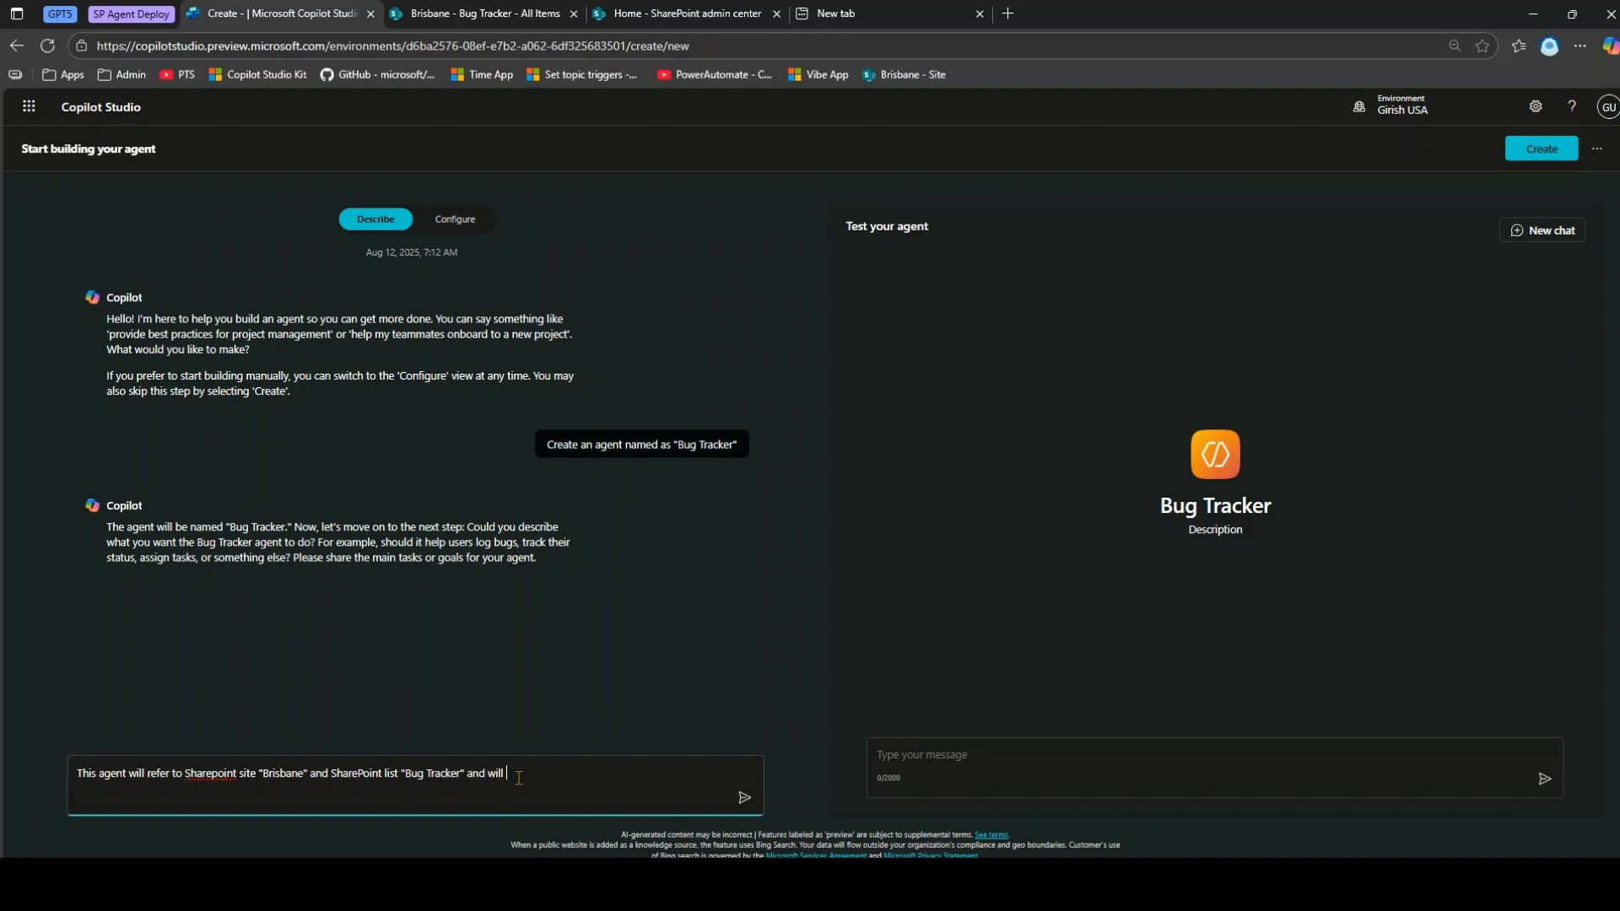
pyautogui.write(' answer questions related to it')
pyautogui.click(743, 798)
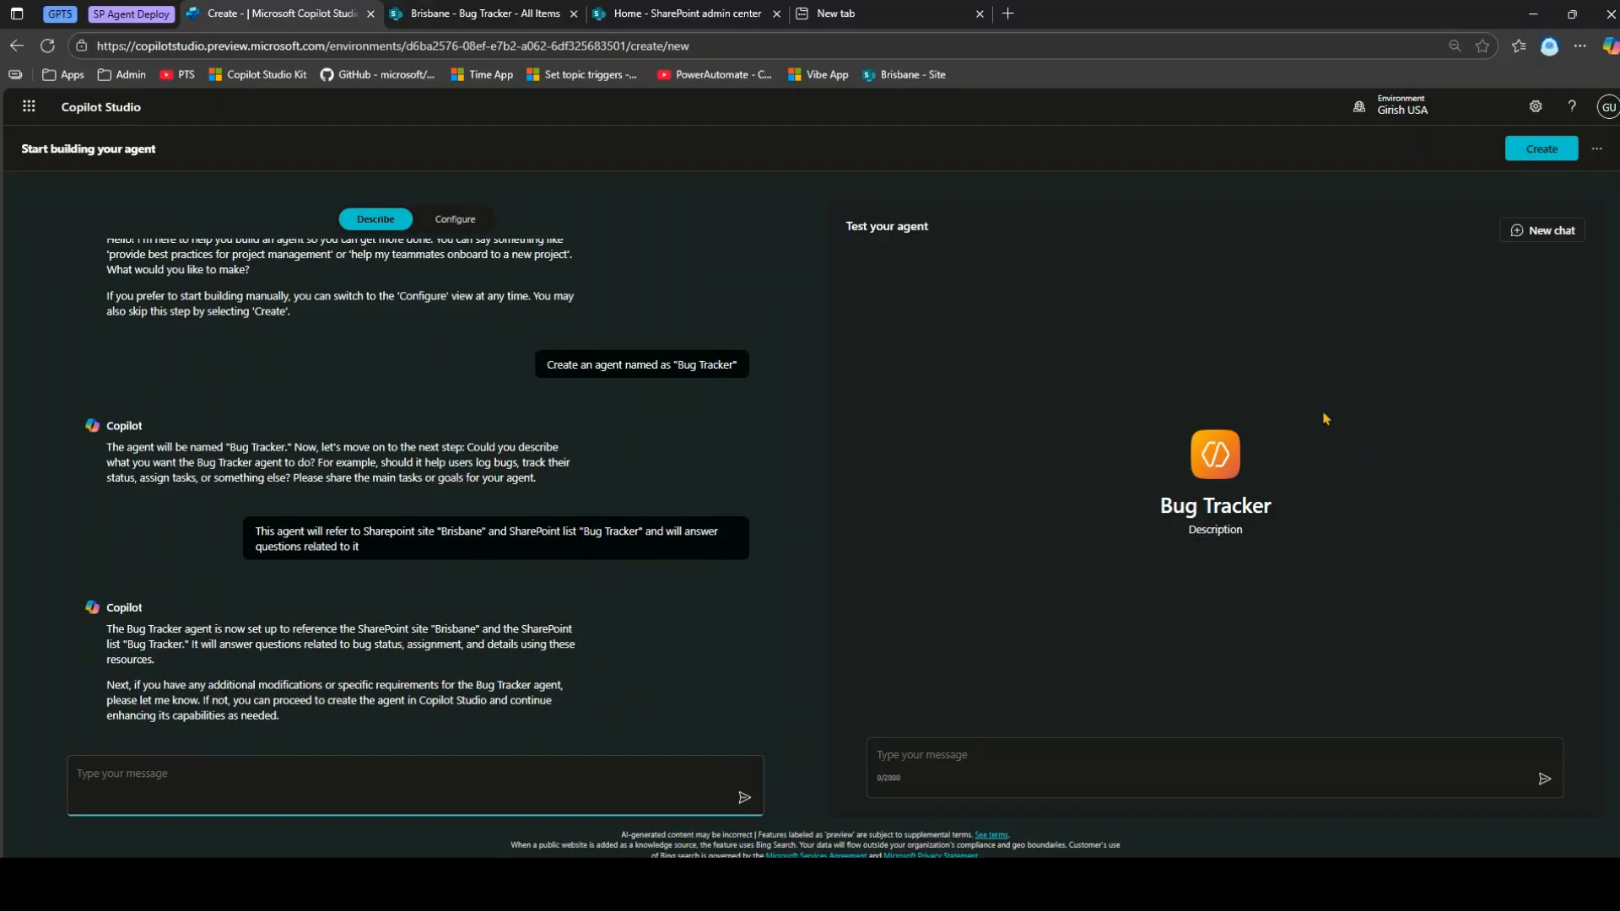
pyautogui.click(1559, 155)
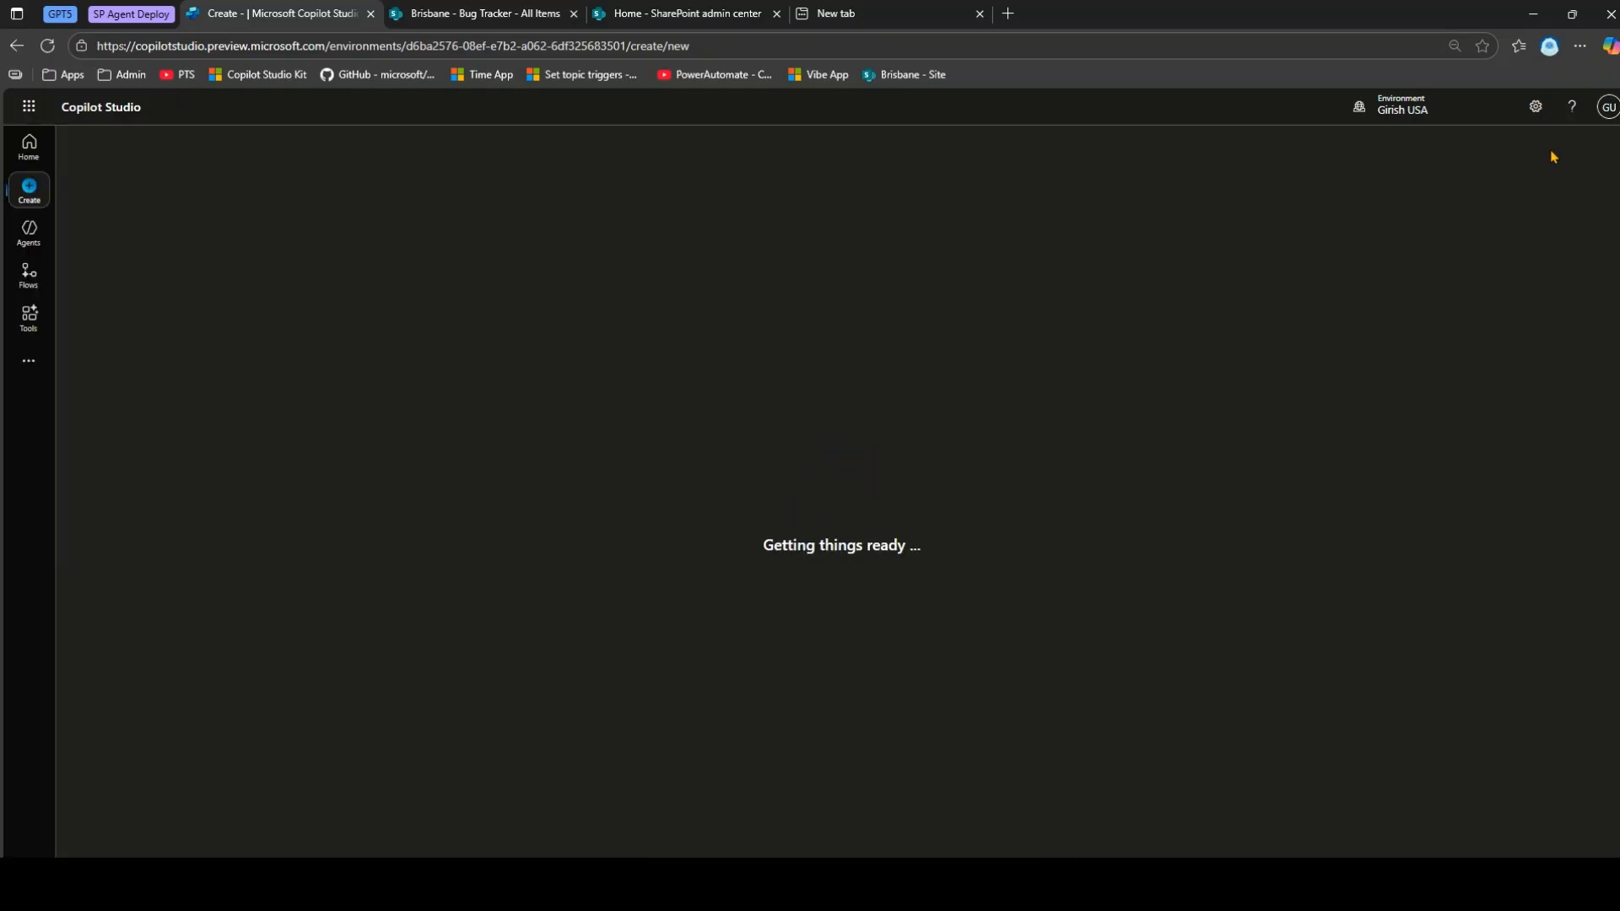
# Check the SharePoint Bug Tracker list, then review the new agent's generative orchestration description on Overview.
pyautogui.click(501, 11)
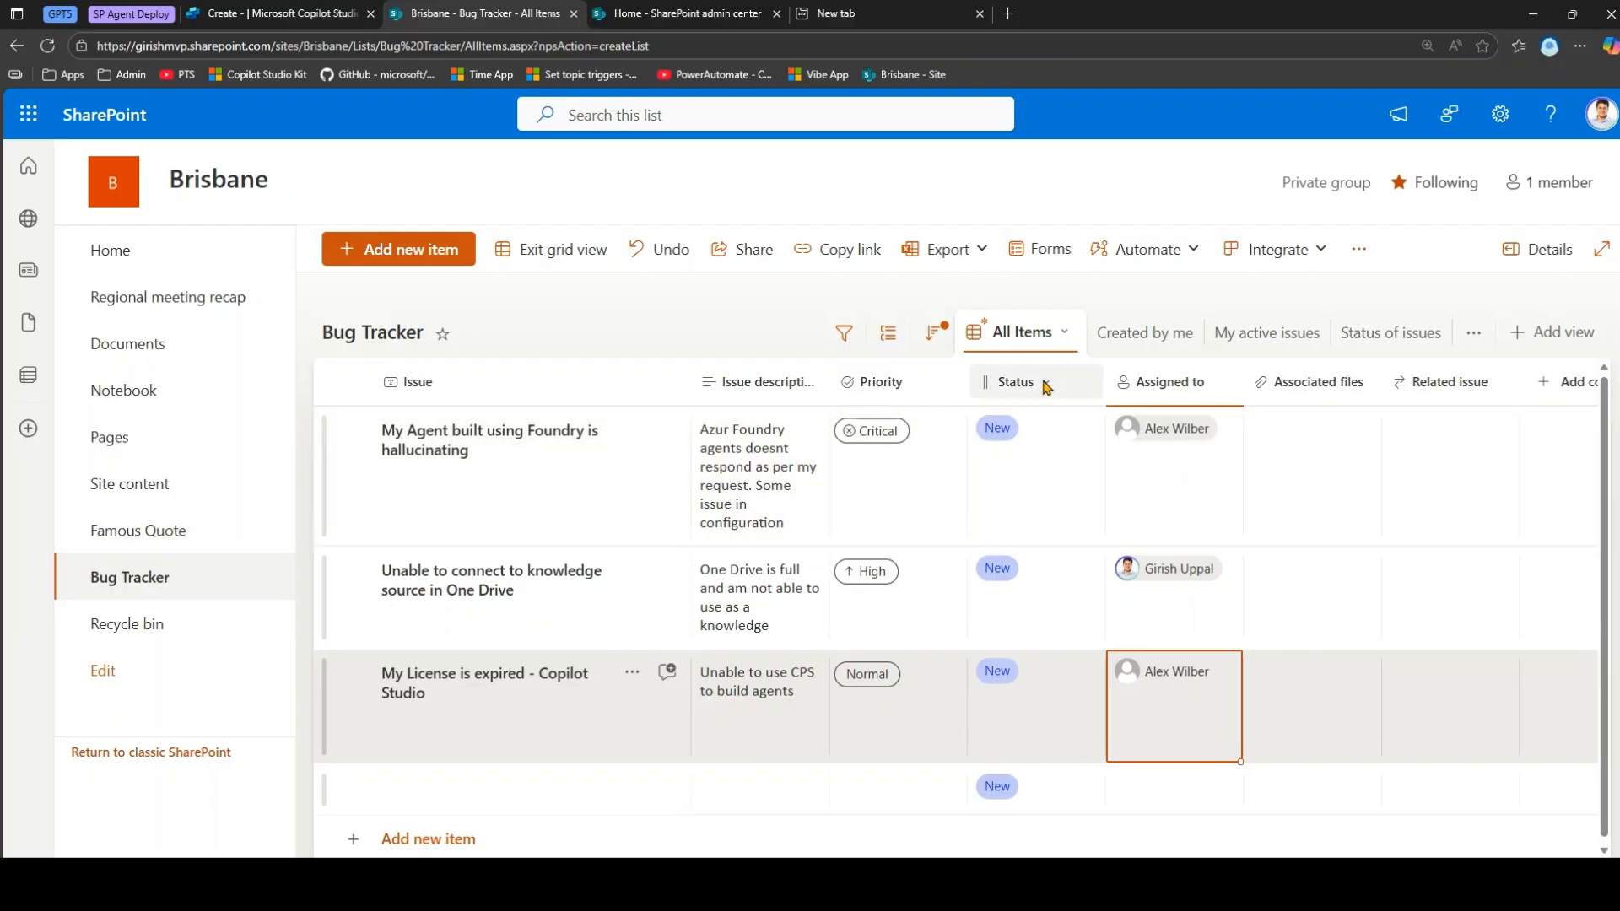
pyautogui.click(285, 11)
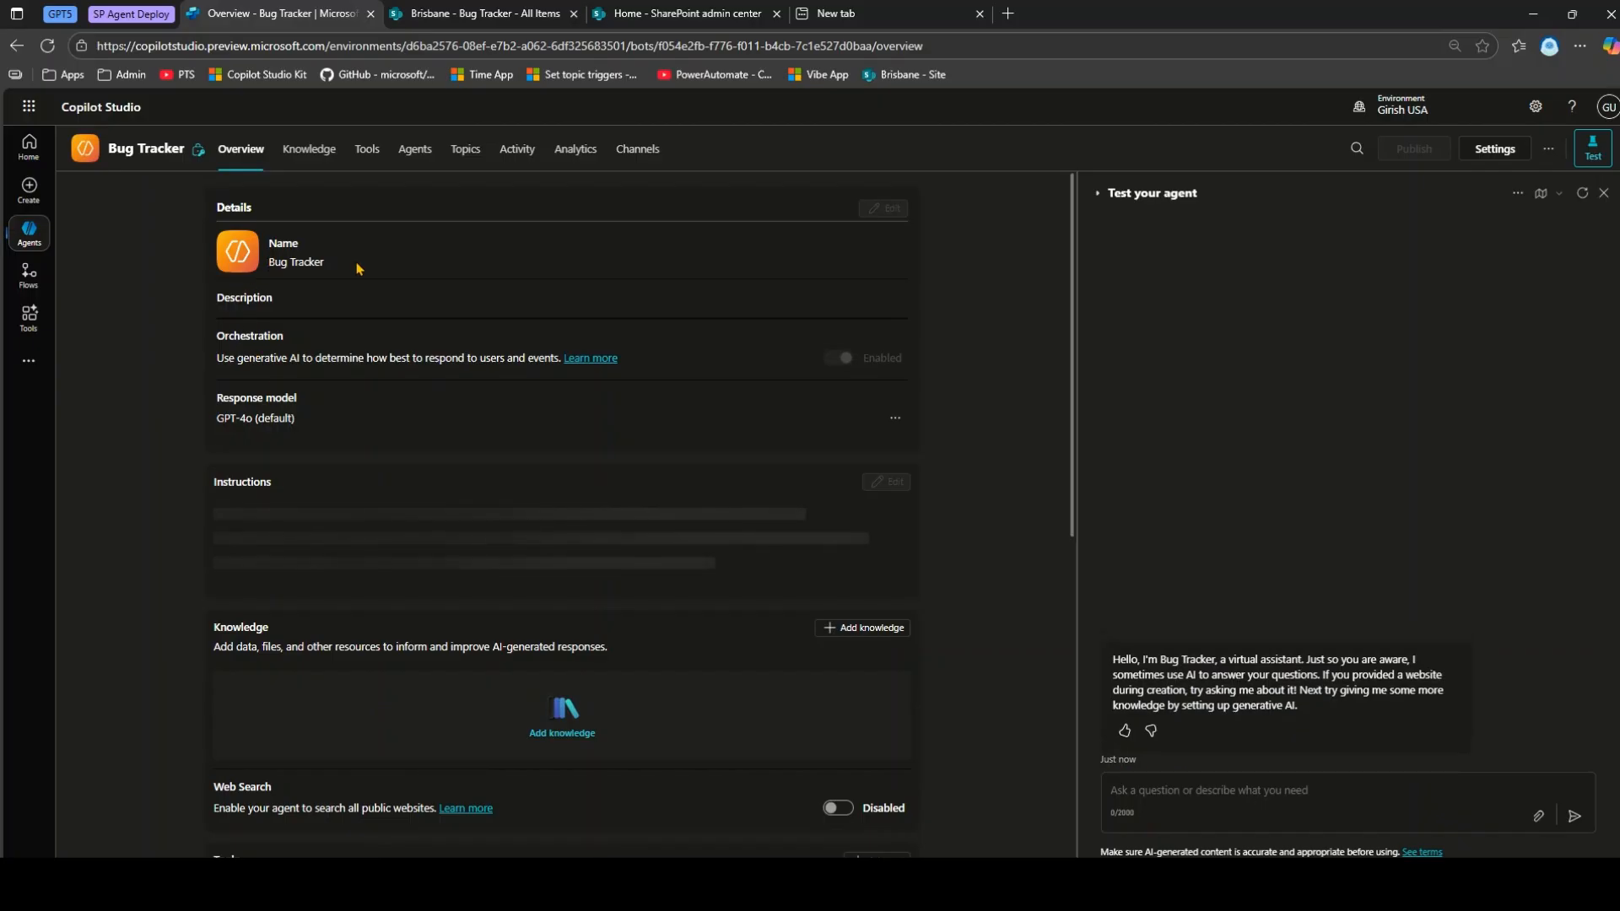
pyautogui.moveTo(265, 355); pyautogui.dragTo(393, 356)
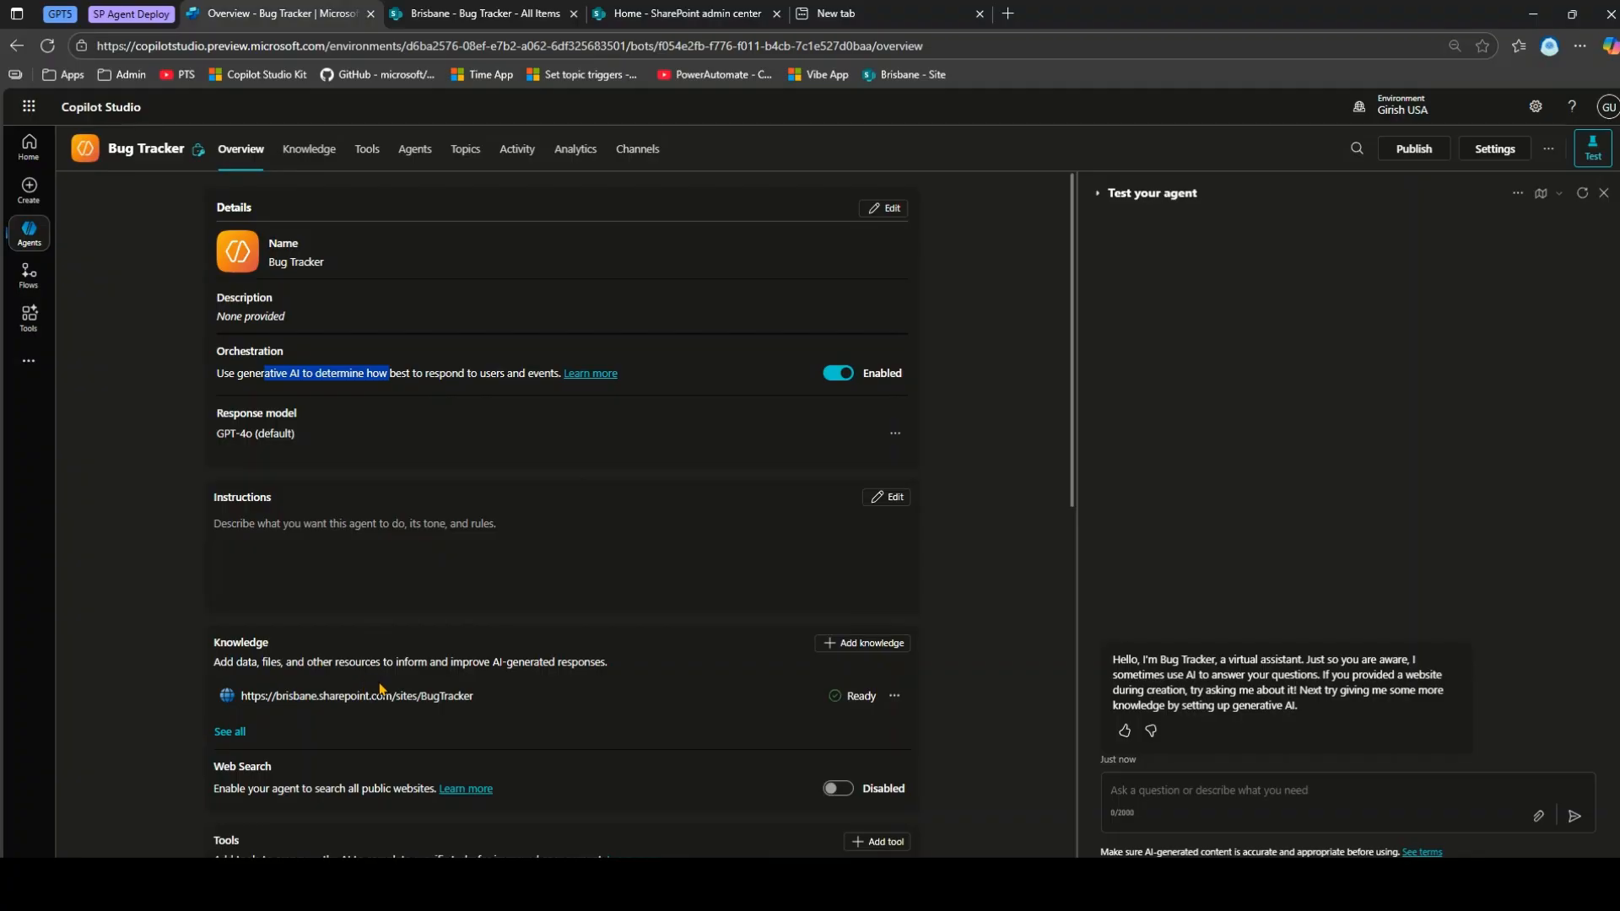
# Delete the brisbane.sharepoint.com website knowledge source and go to the Knowledge page.
pyautogui.click(319, 155)
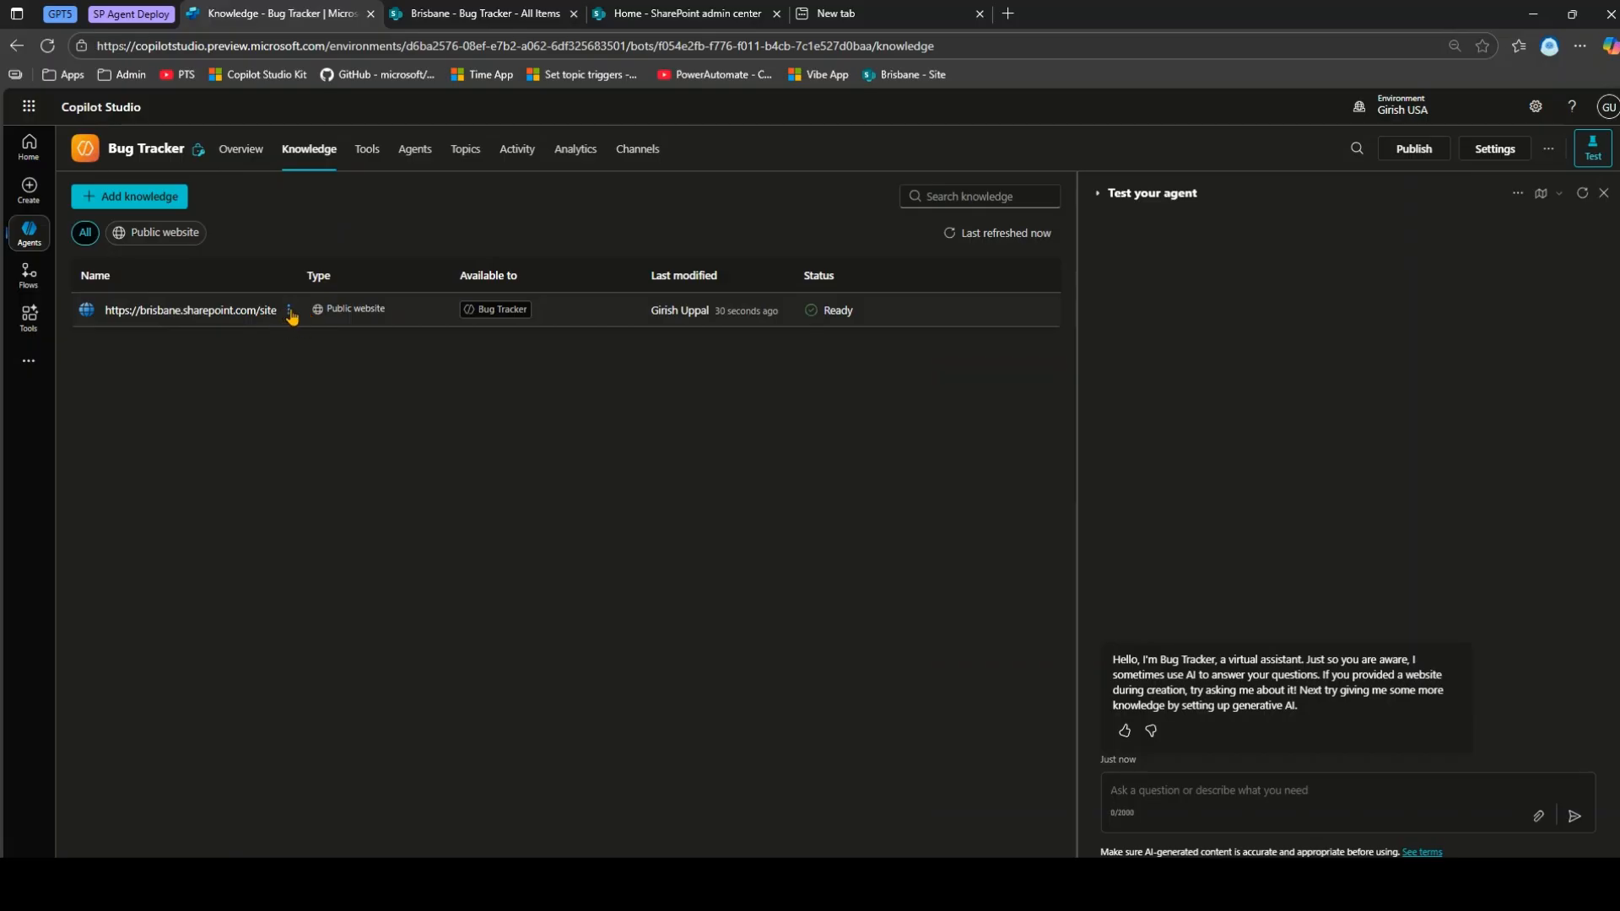
pyautogui.click(288, 311)
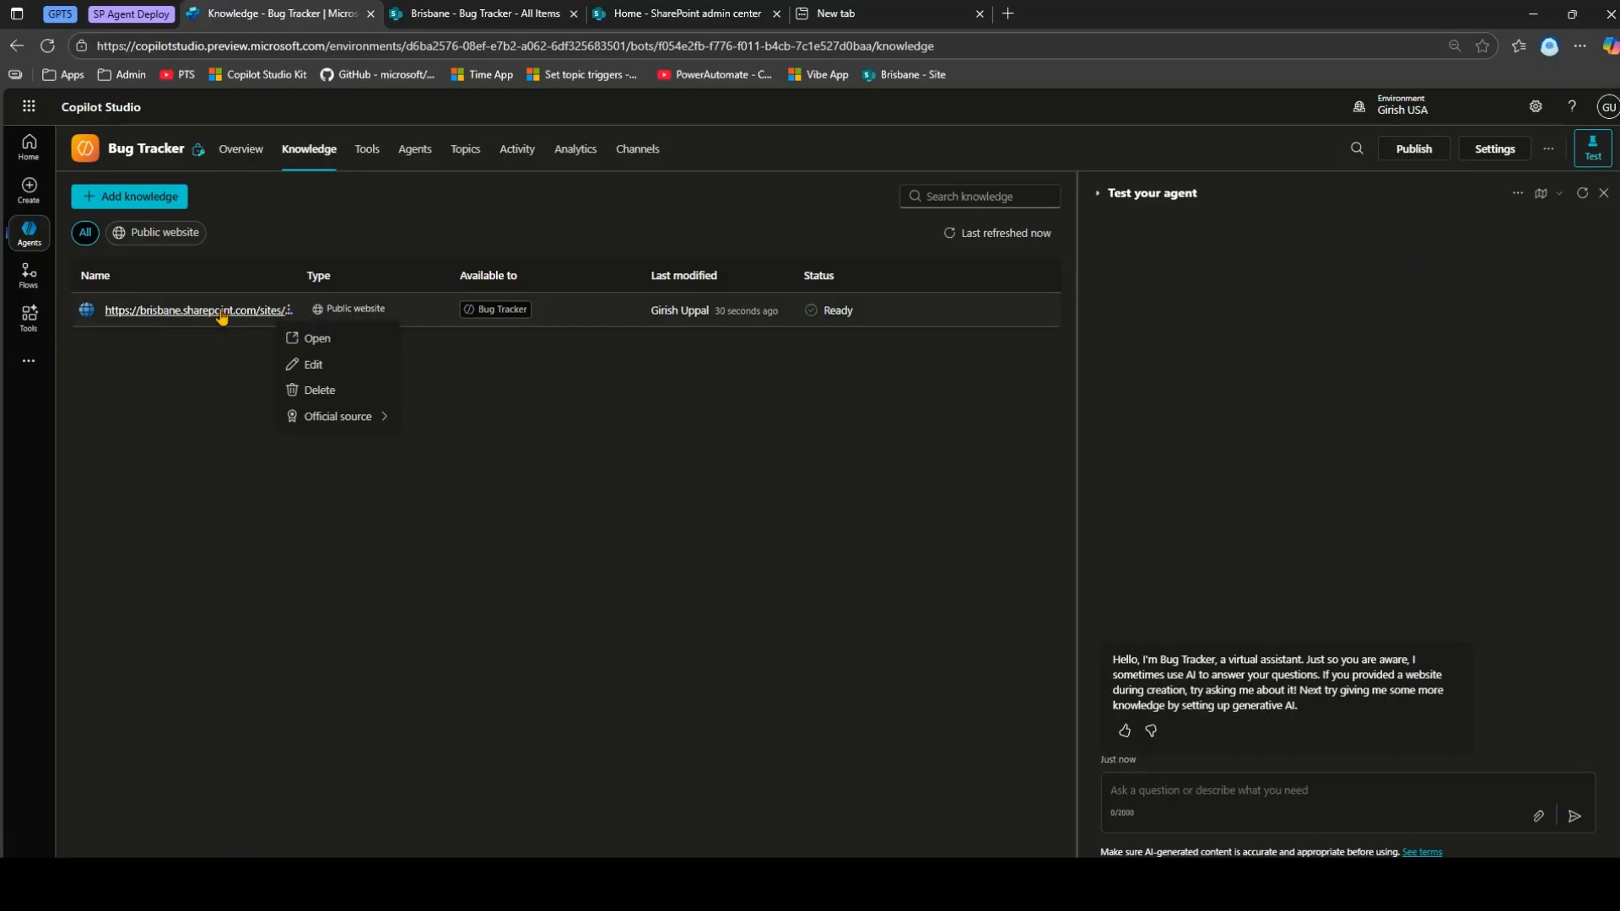
pyautogui.click(213, 407)
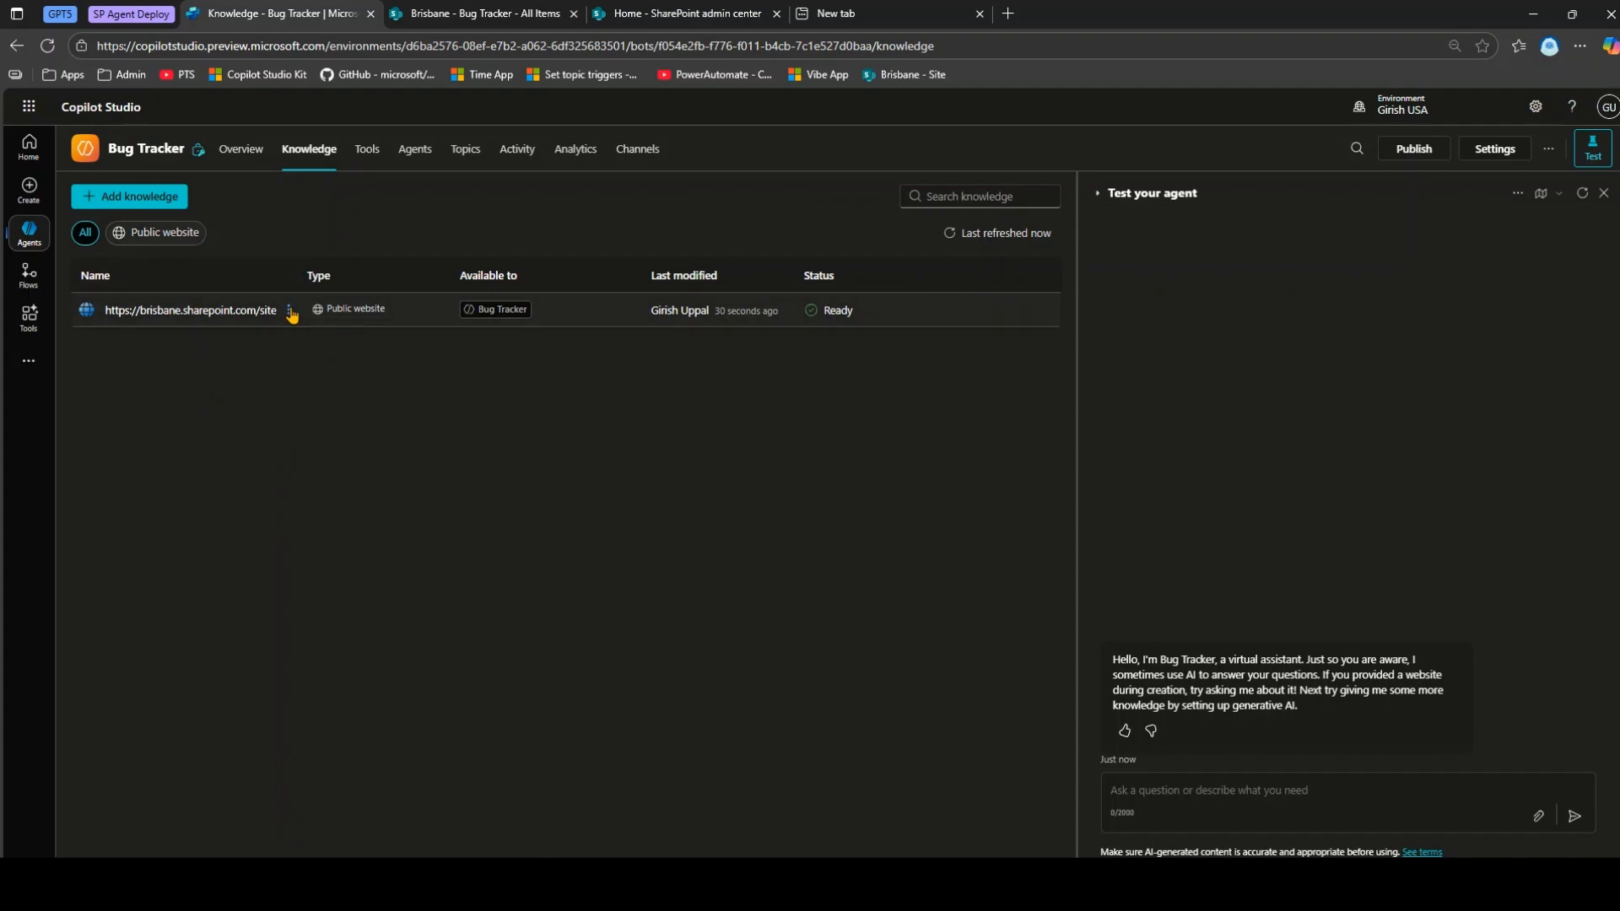
pyautogui.click(241, 152)
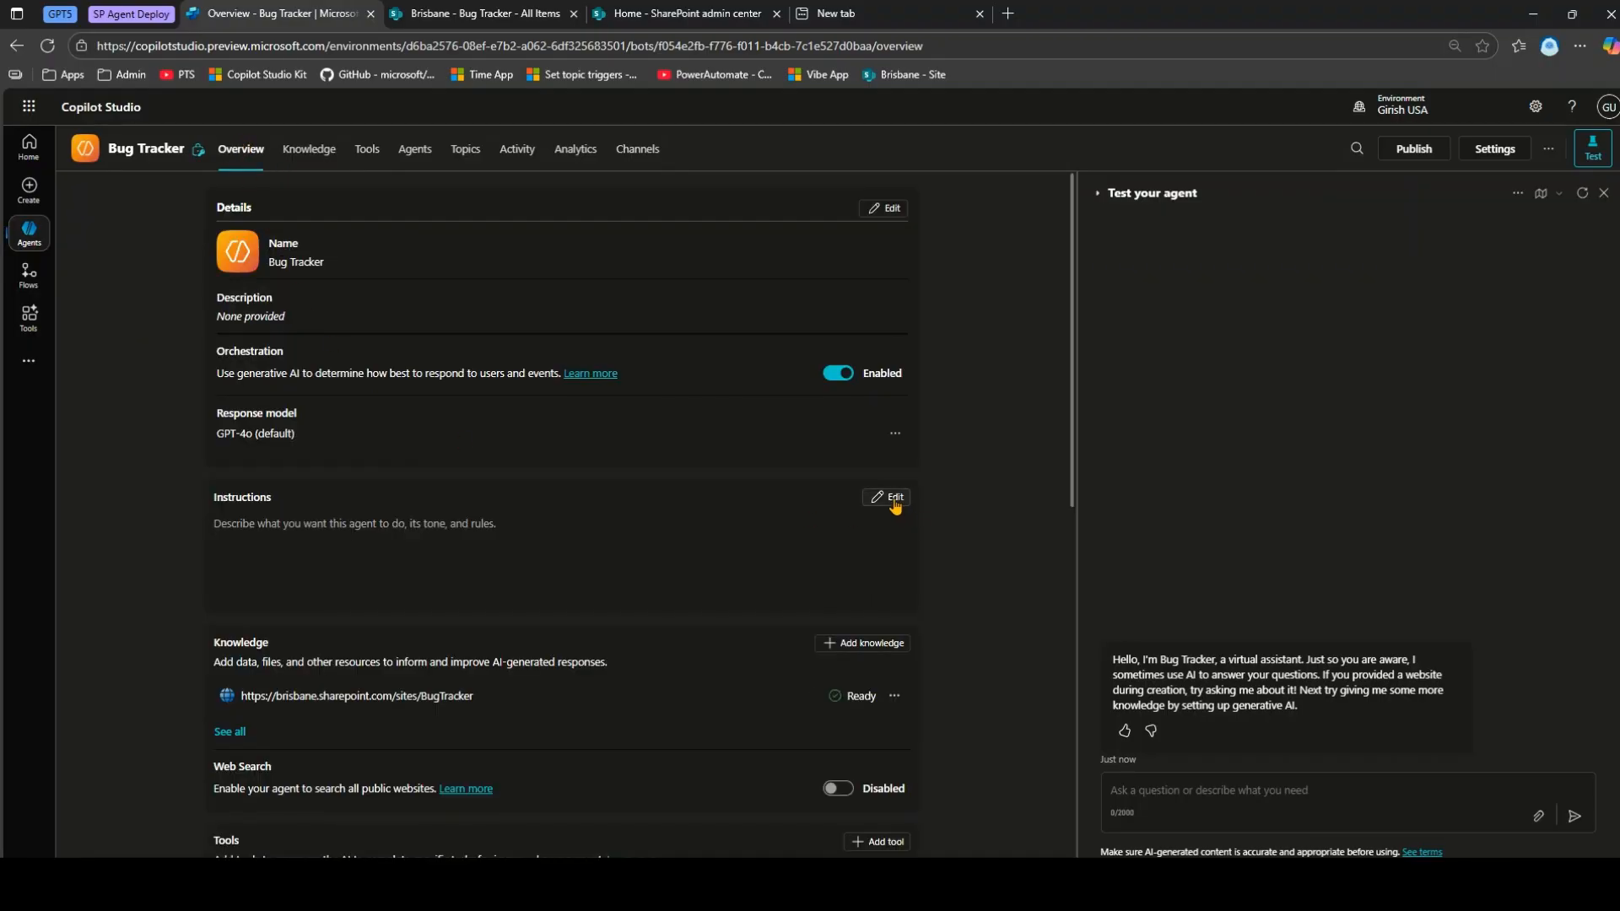
pyautogui.click(894, 696)
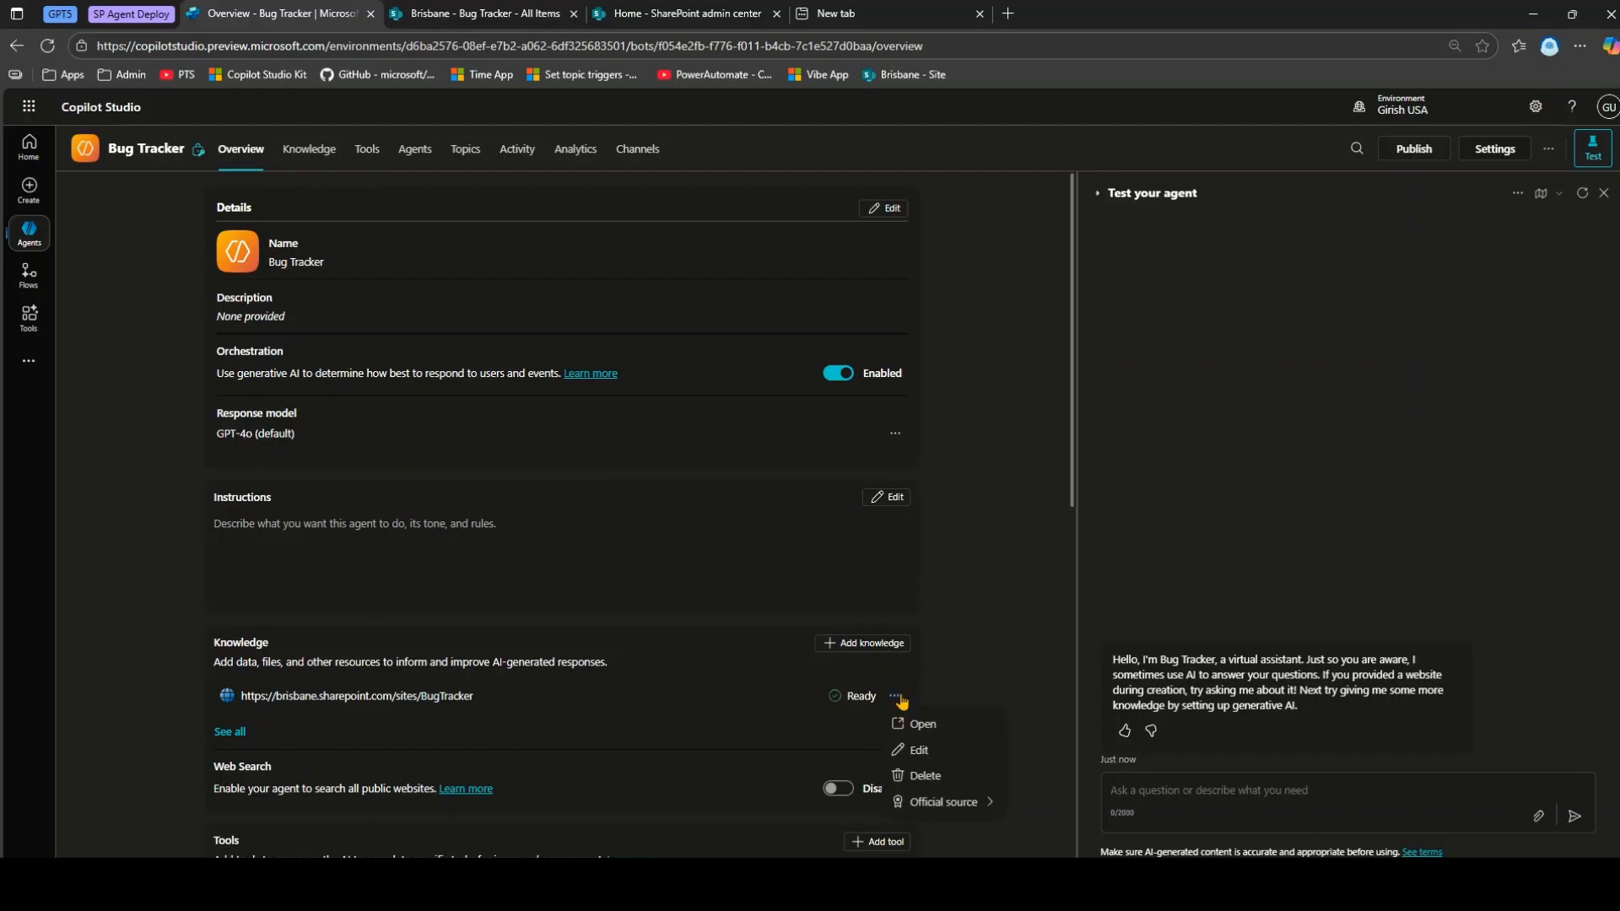
pyautogui.click(925, 776)
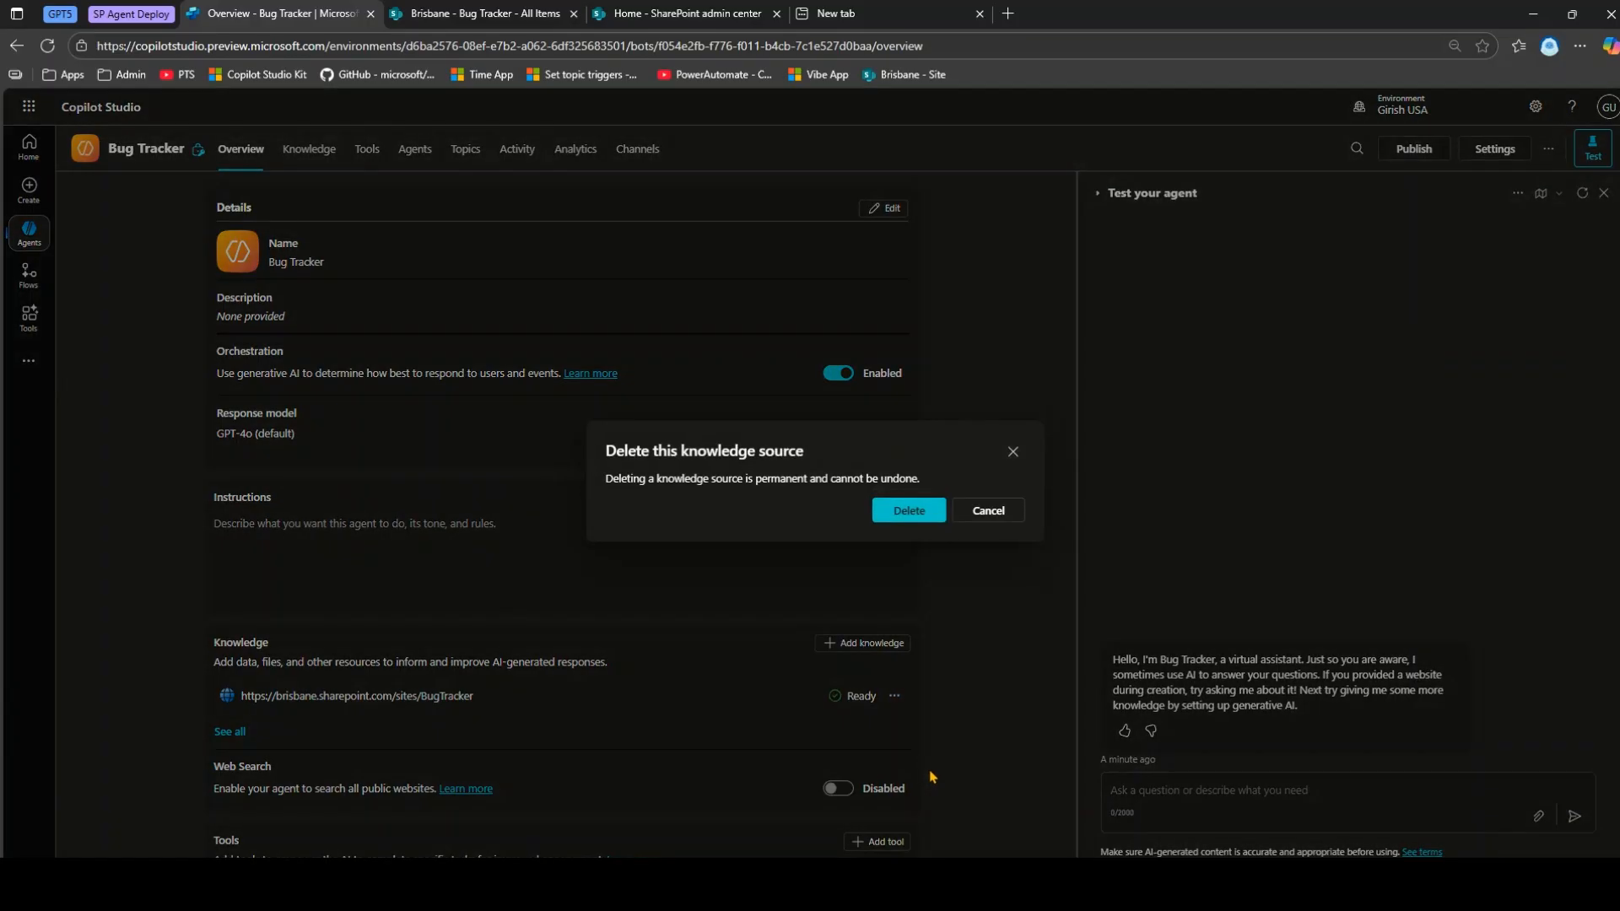
pyautogui.click(908, 520)
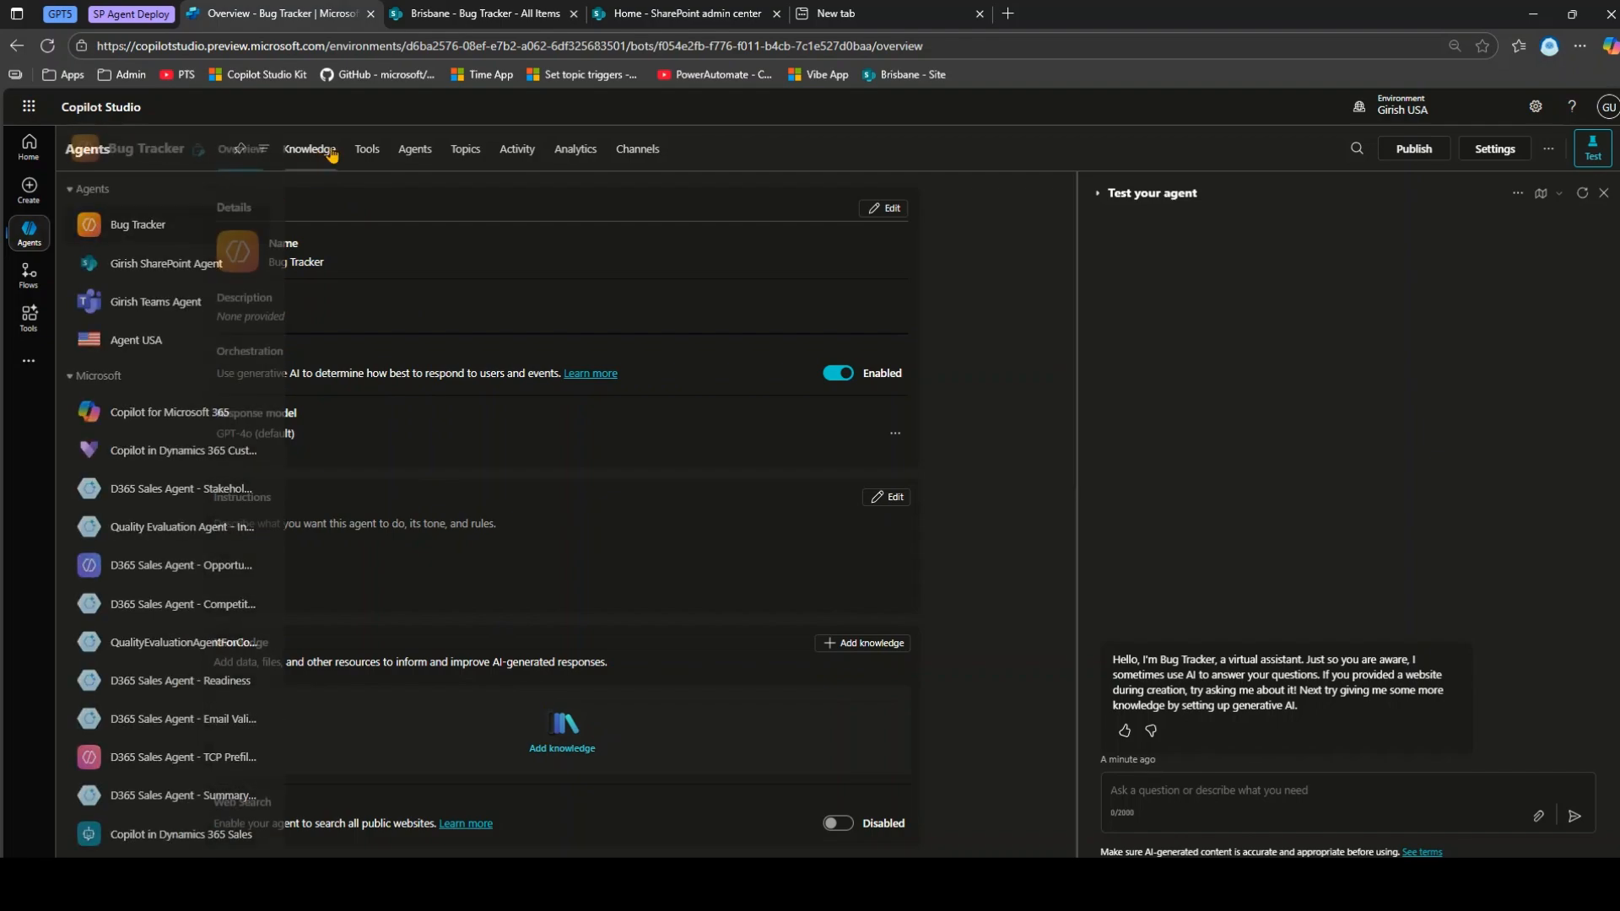
pyautogui.click(322, 162)
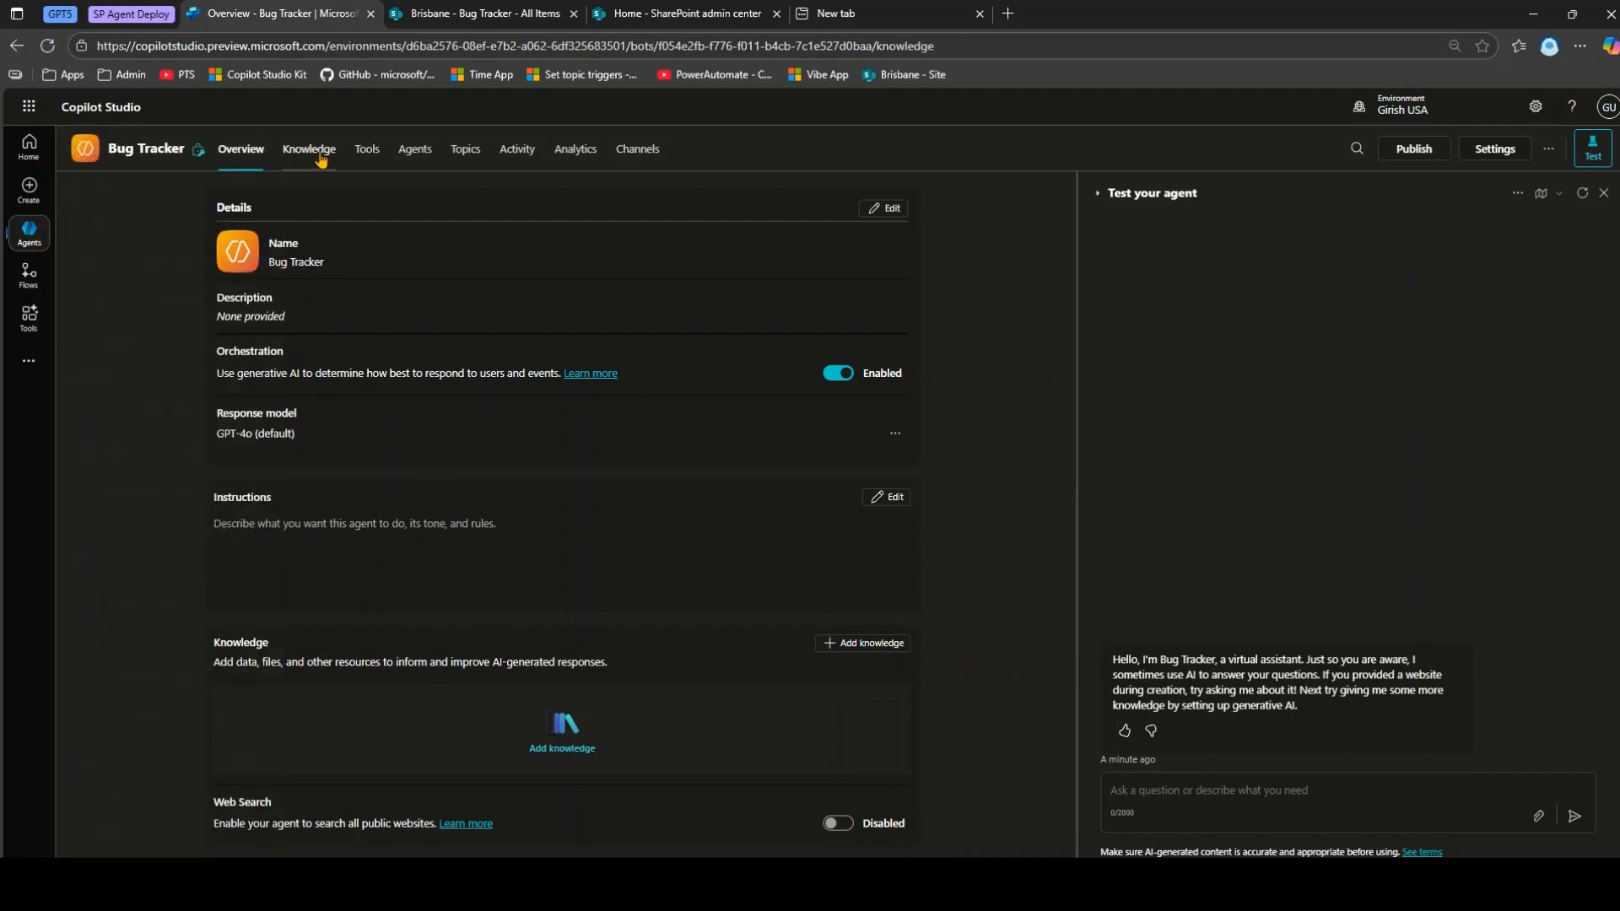
# Add a SharePoint knowledge source and select the Bug Tracker list from recent lists.
pyautogui.click(517, 622)
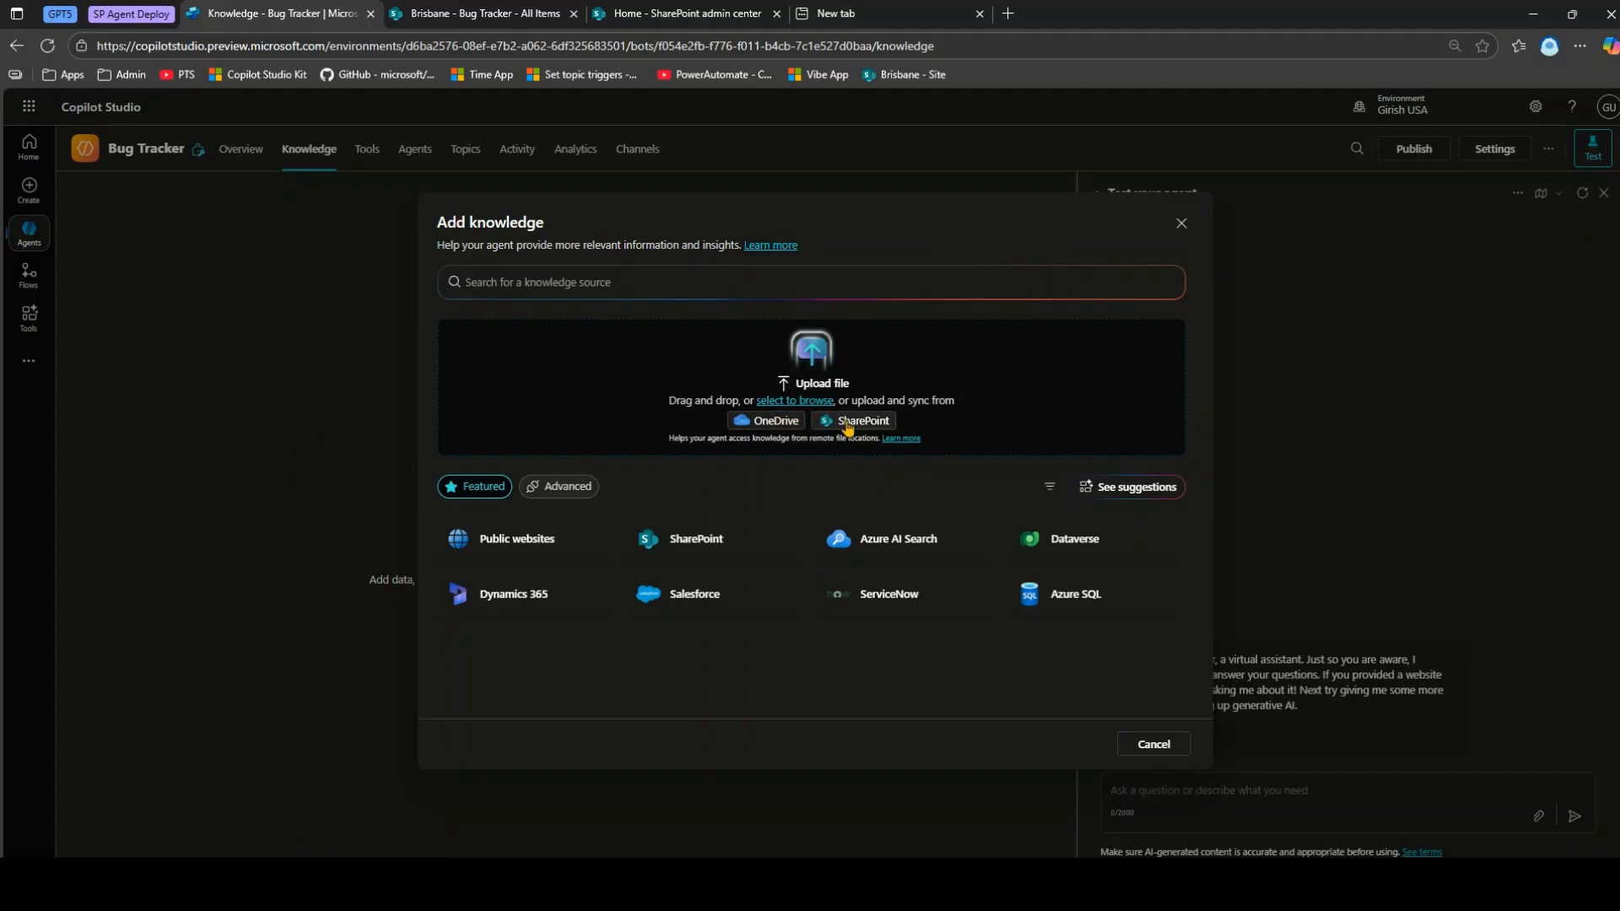
pyautogui.click(707, 544)
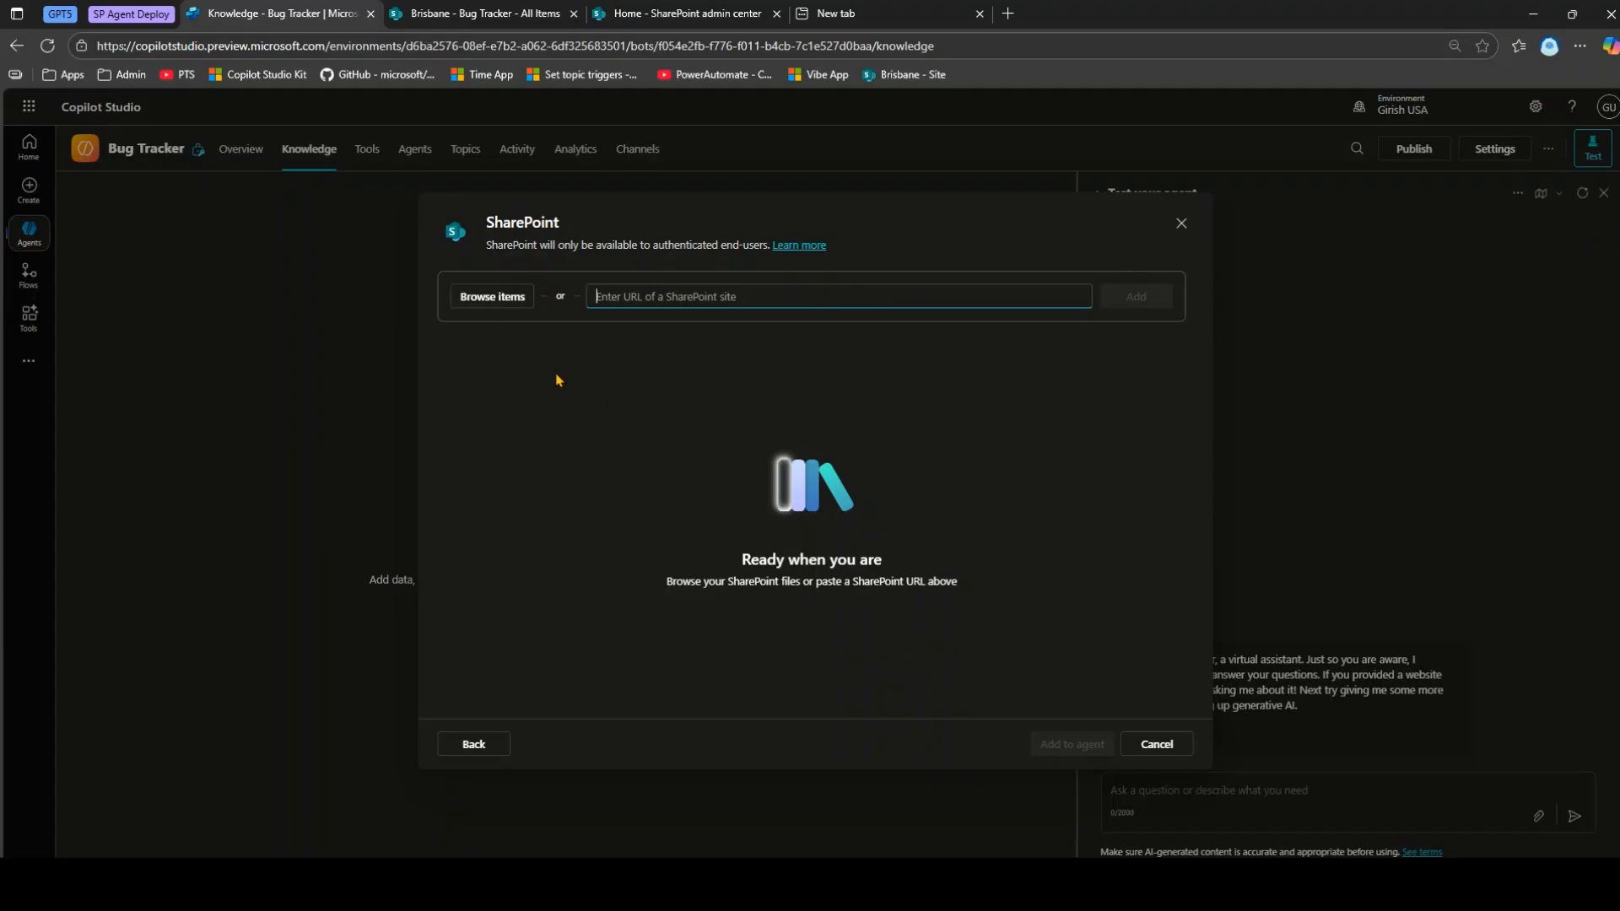
pyautogui.moveTo(448, 274); pyautogui.dragTo(547, 322)
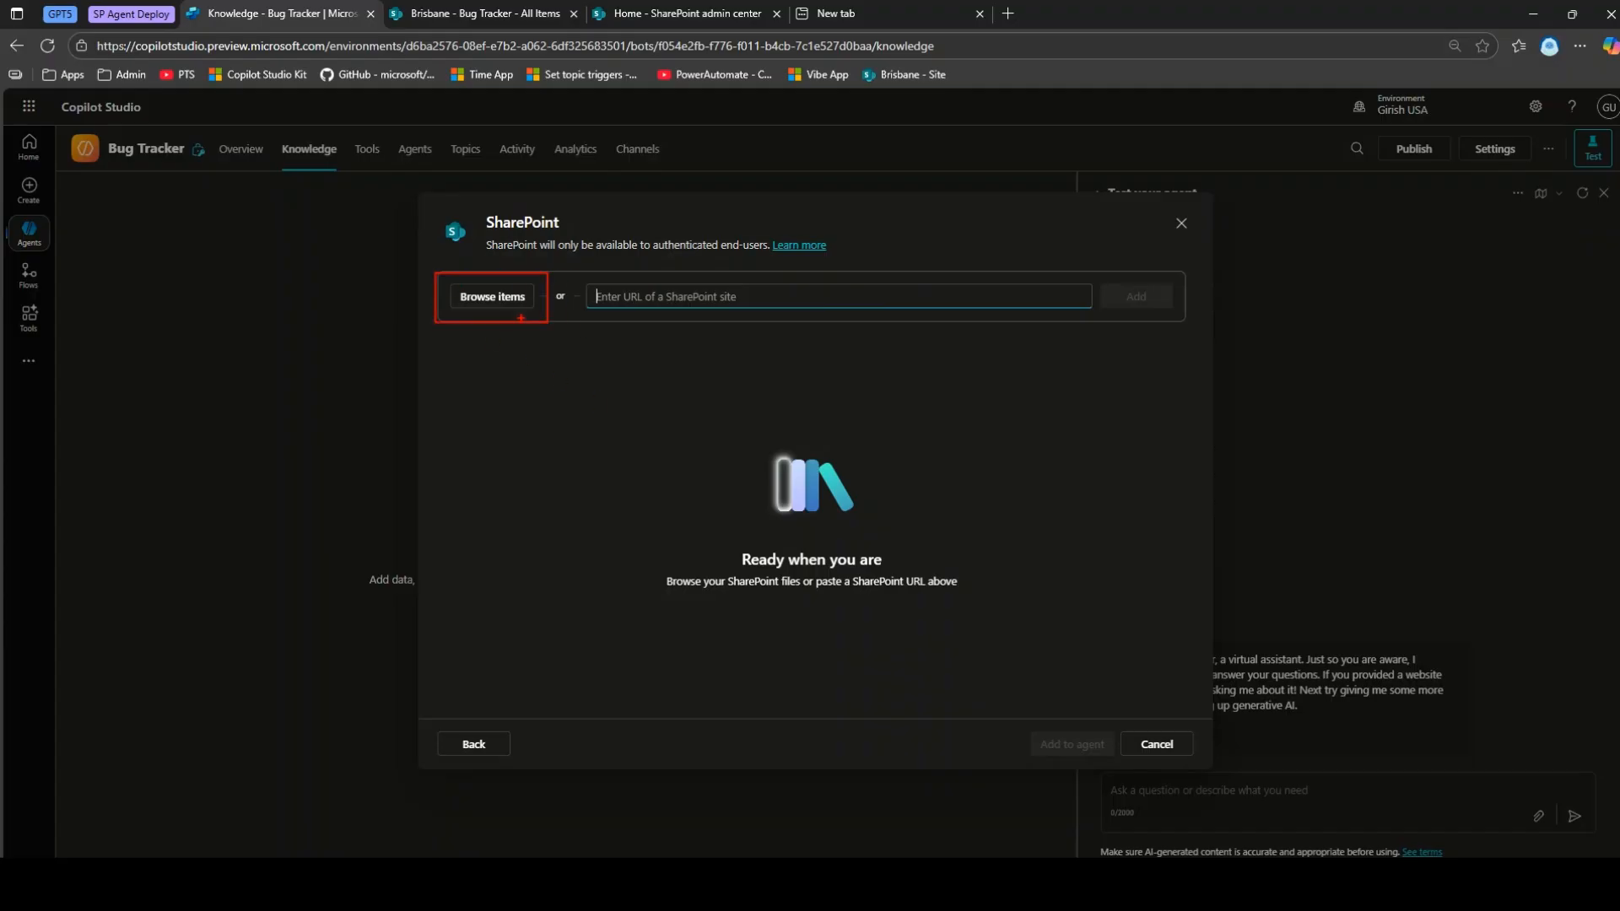
pyautogui.click(503, 303)
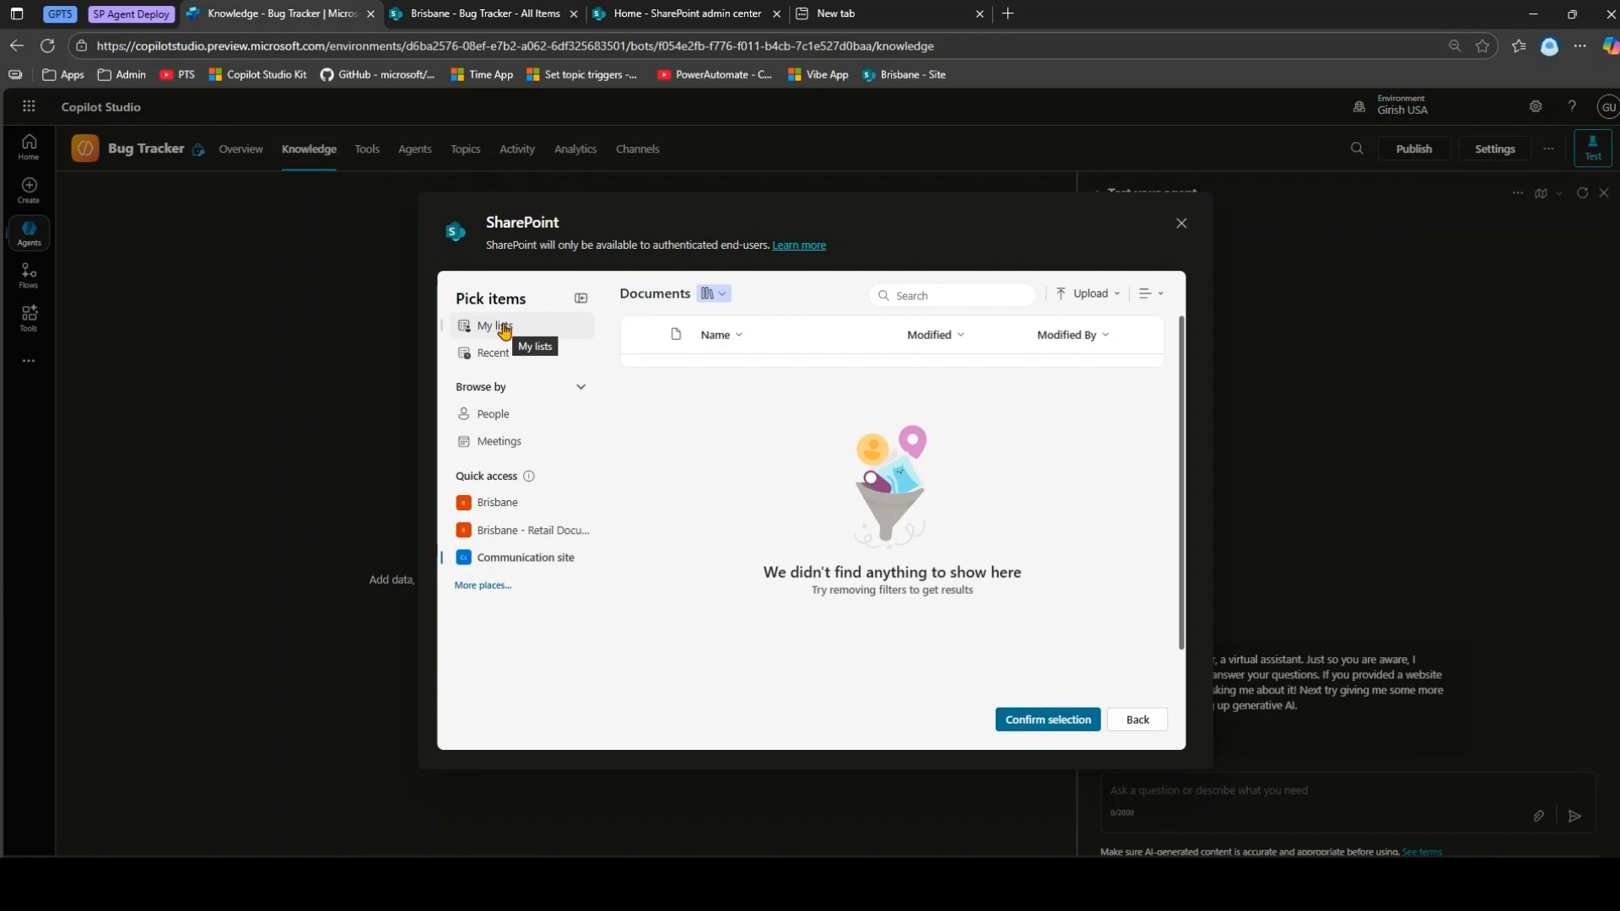
pyautogui.click(504, 329)
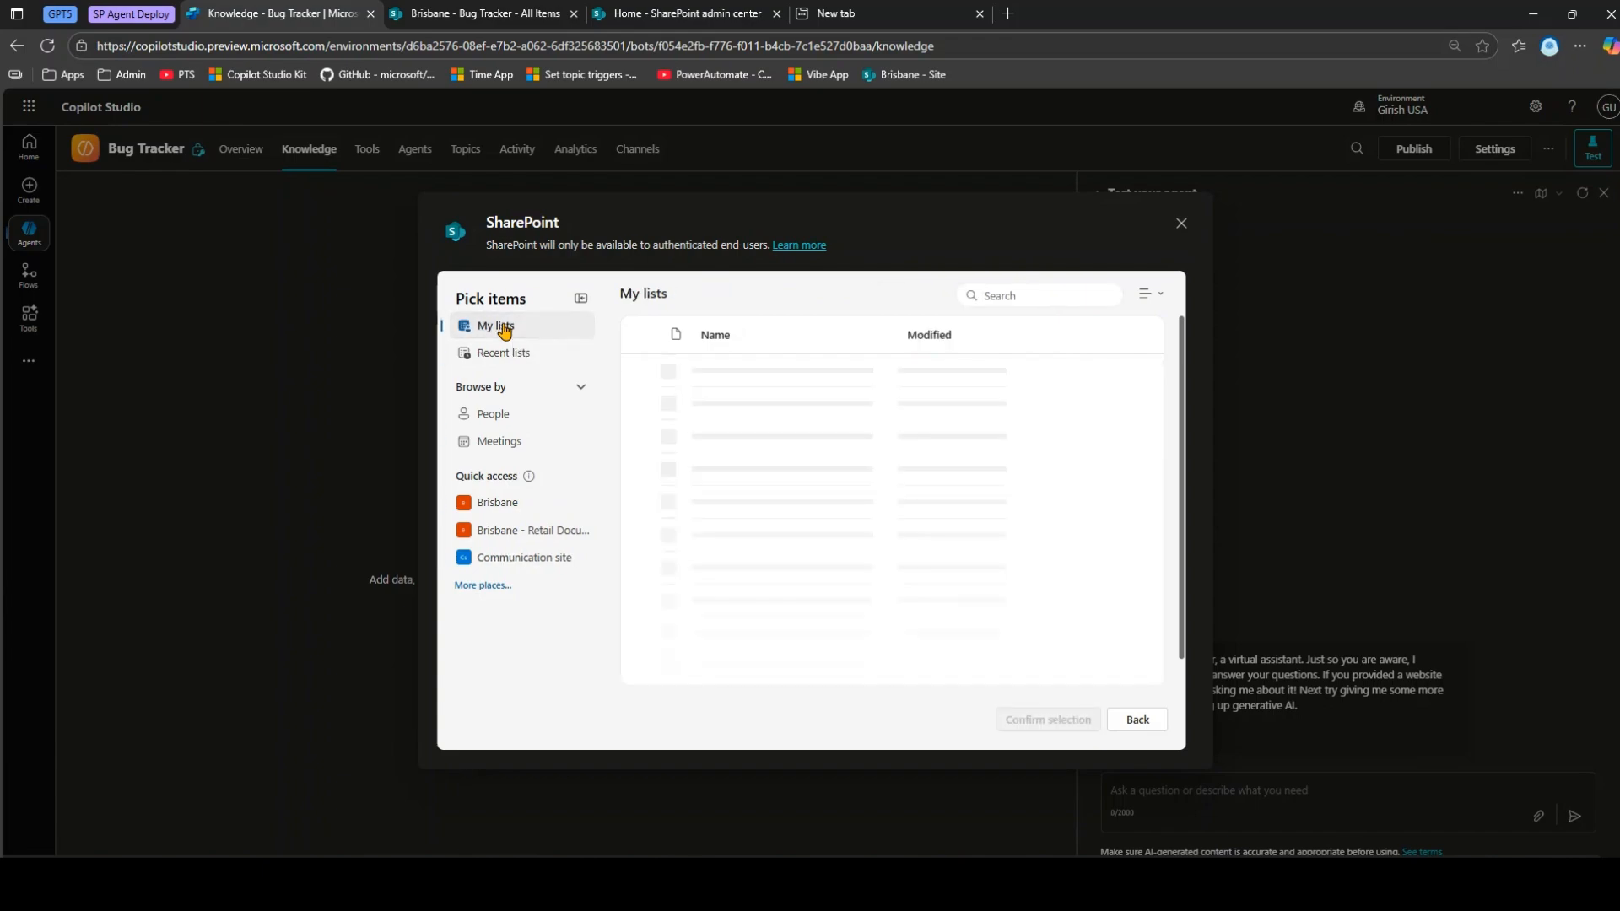
pyautogui.click(495, 354)
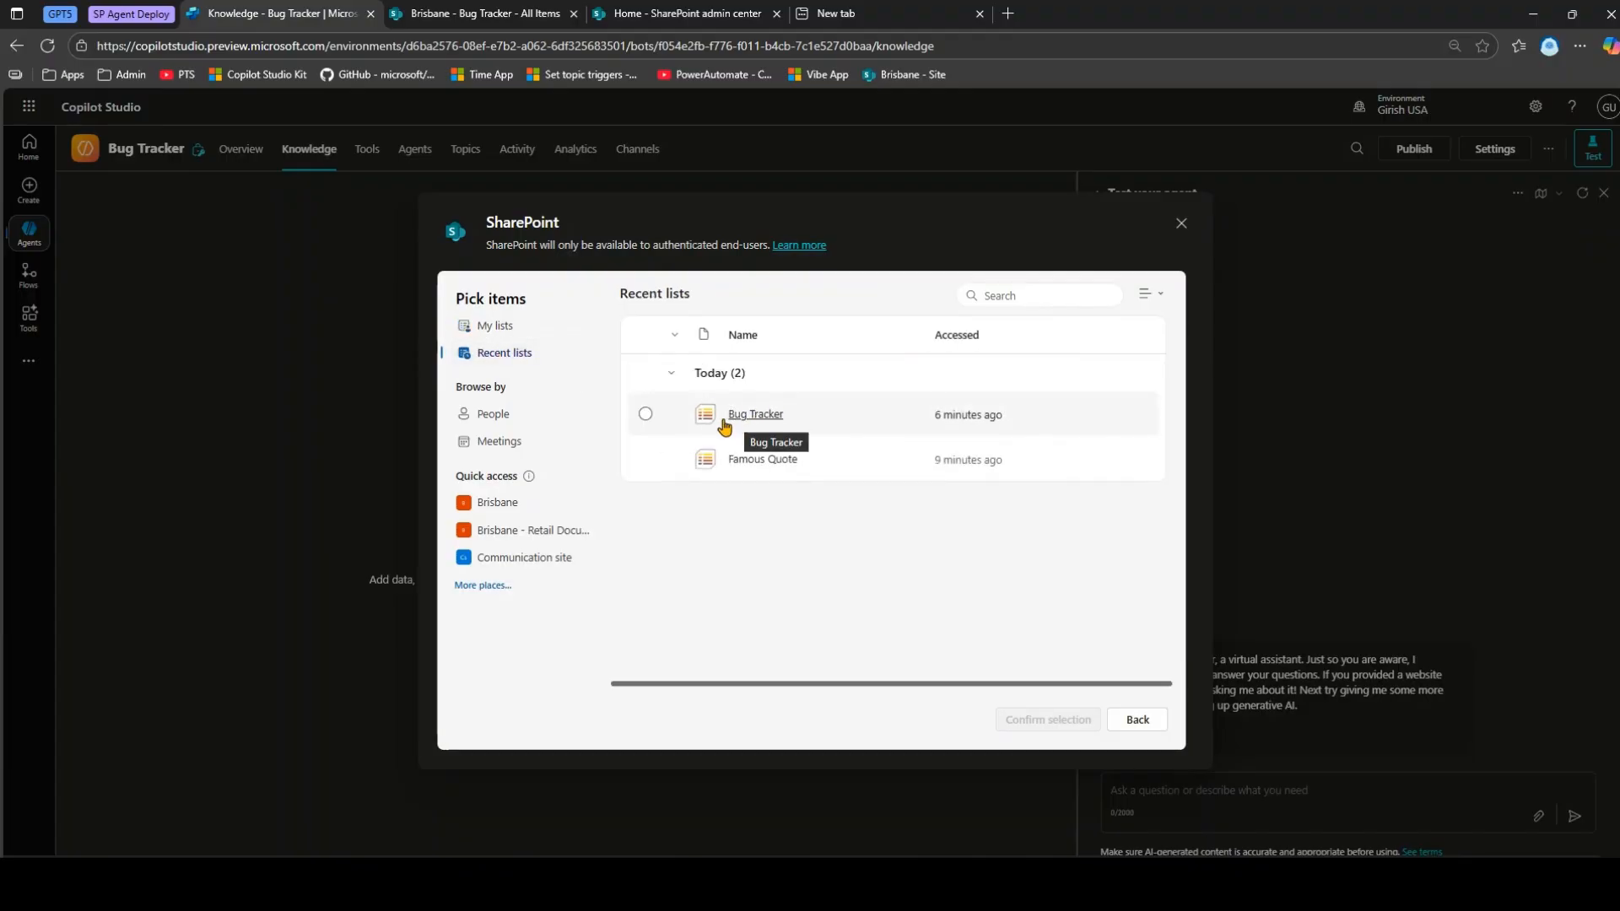
pyautogui.click(646, 415)
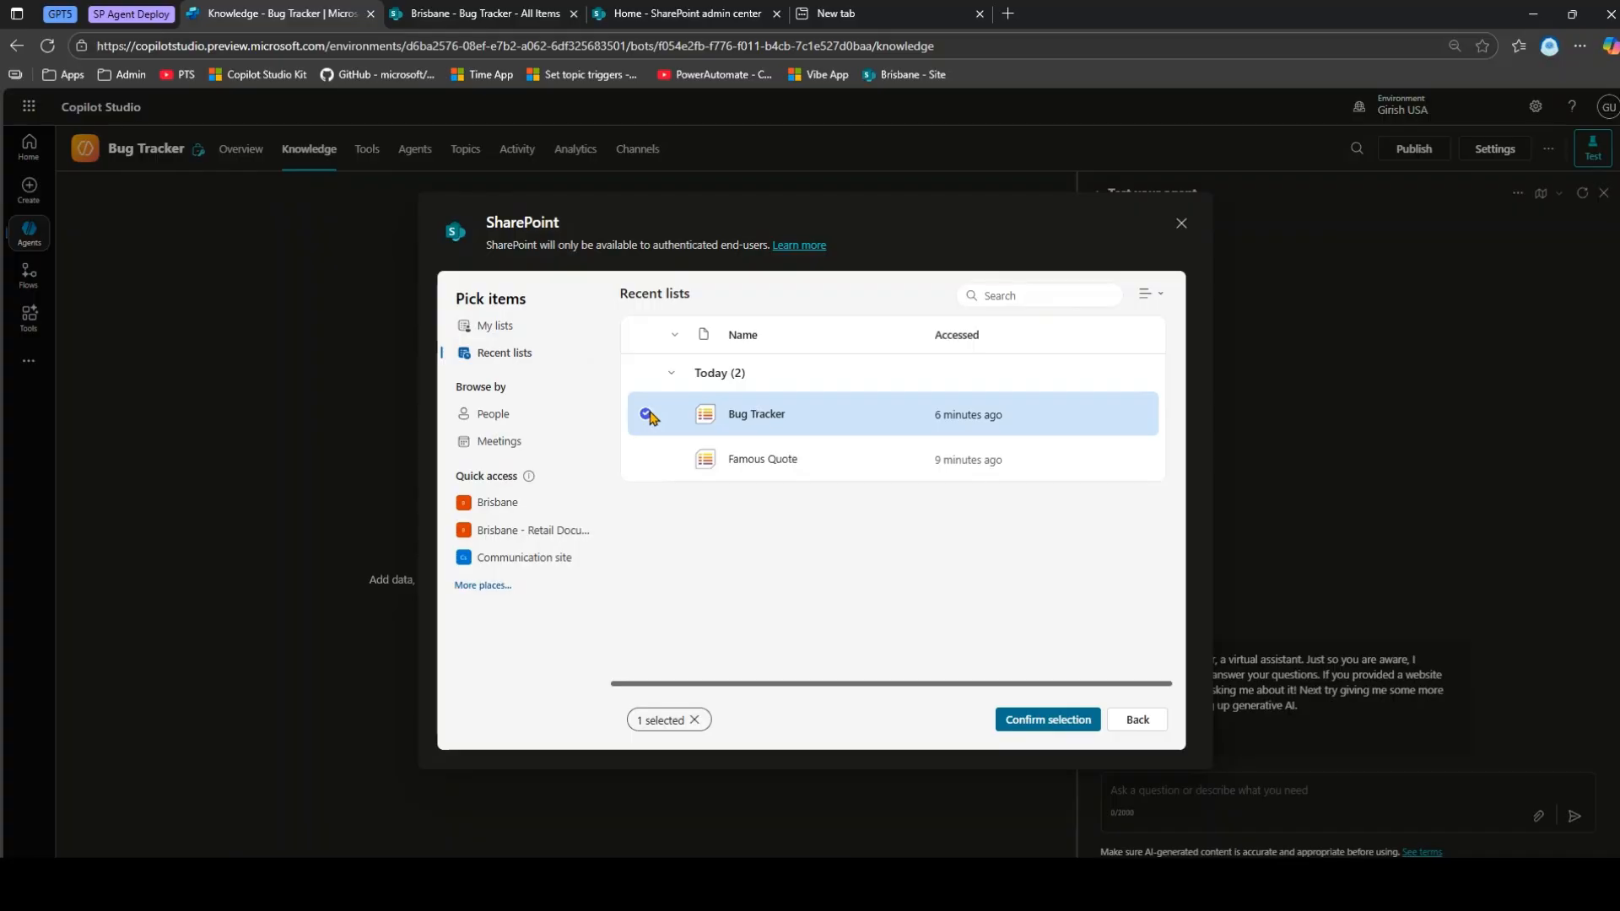
pyautogui.click(1033, 719)
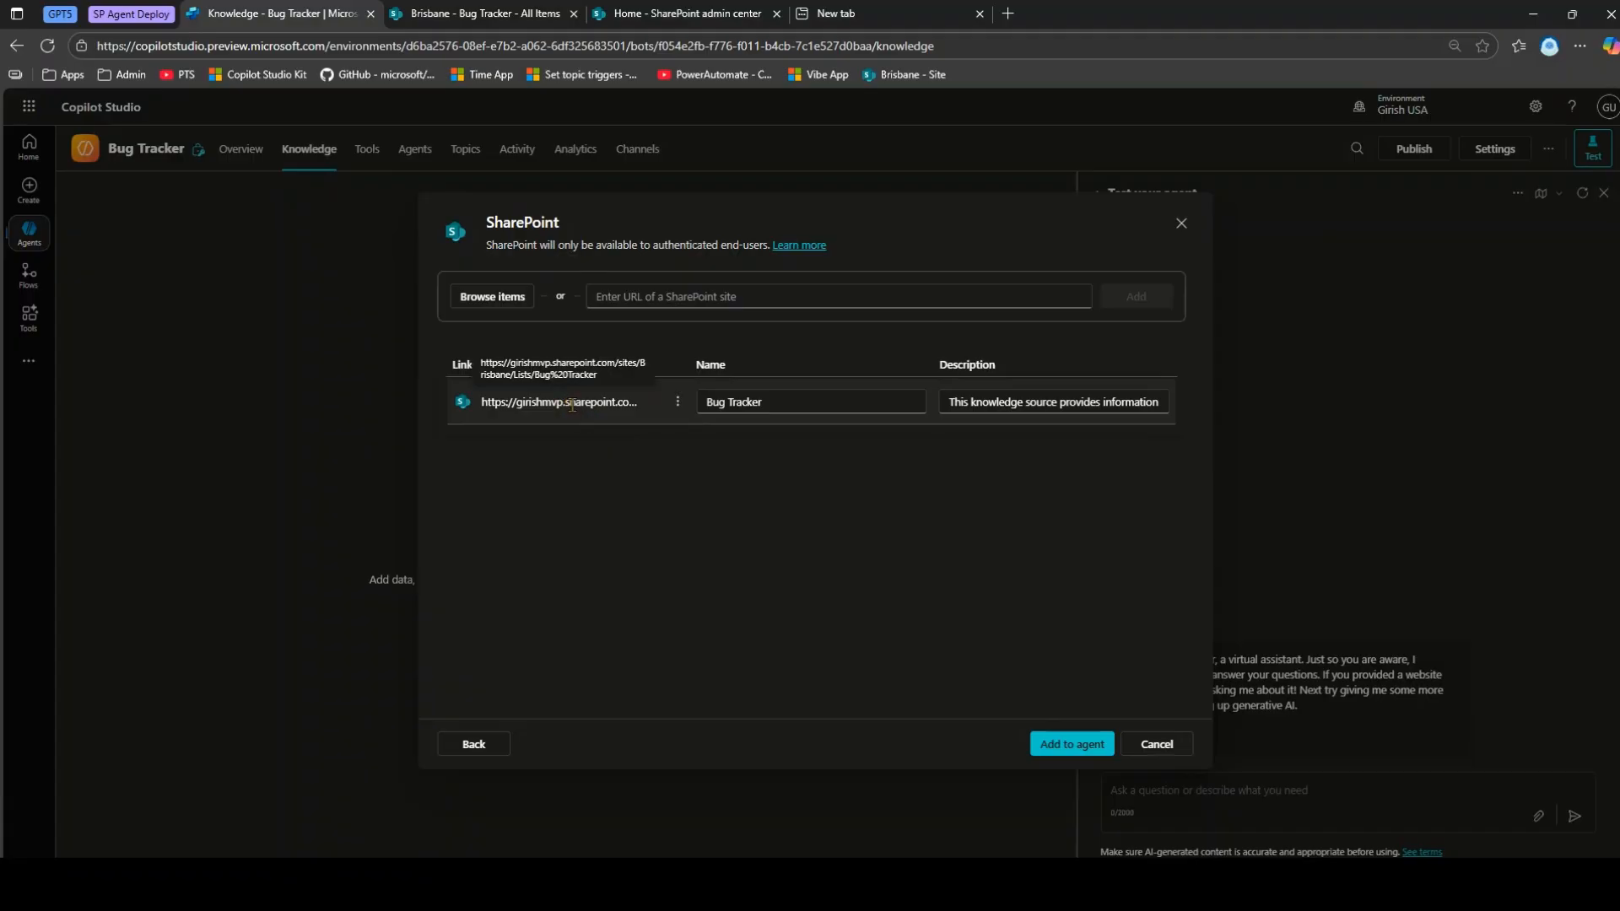
# Describe the source as 'Shows information about issues' and add it to the agent.
pyautogui.tripleClick(1007, 402)
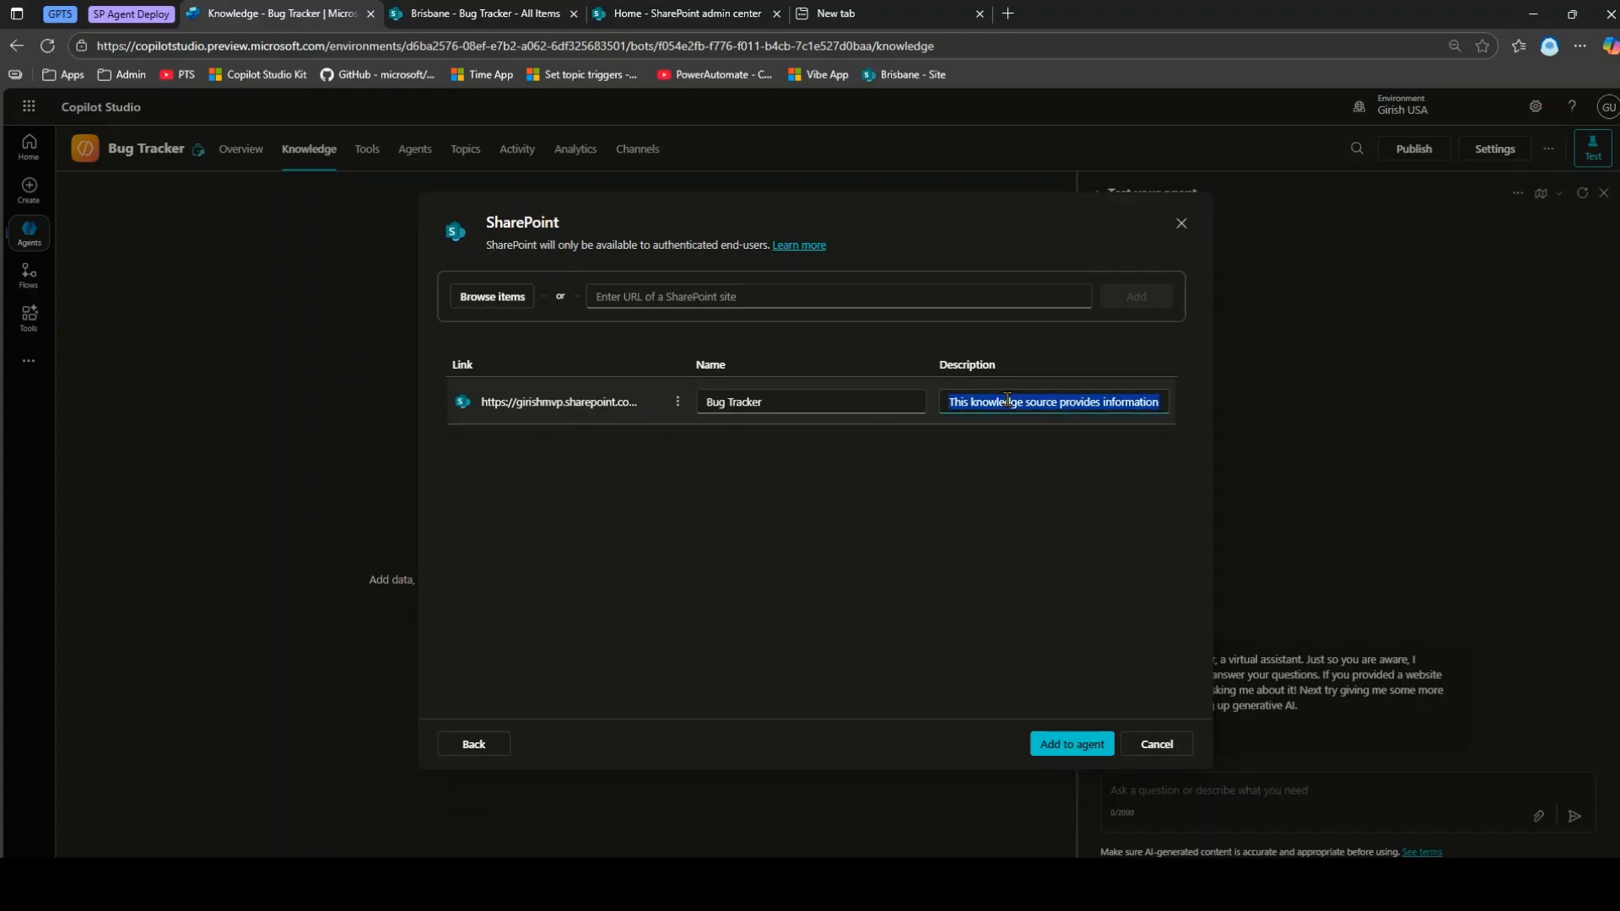
pyautogui.write('Shows in')
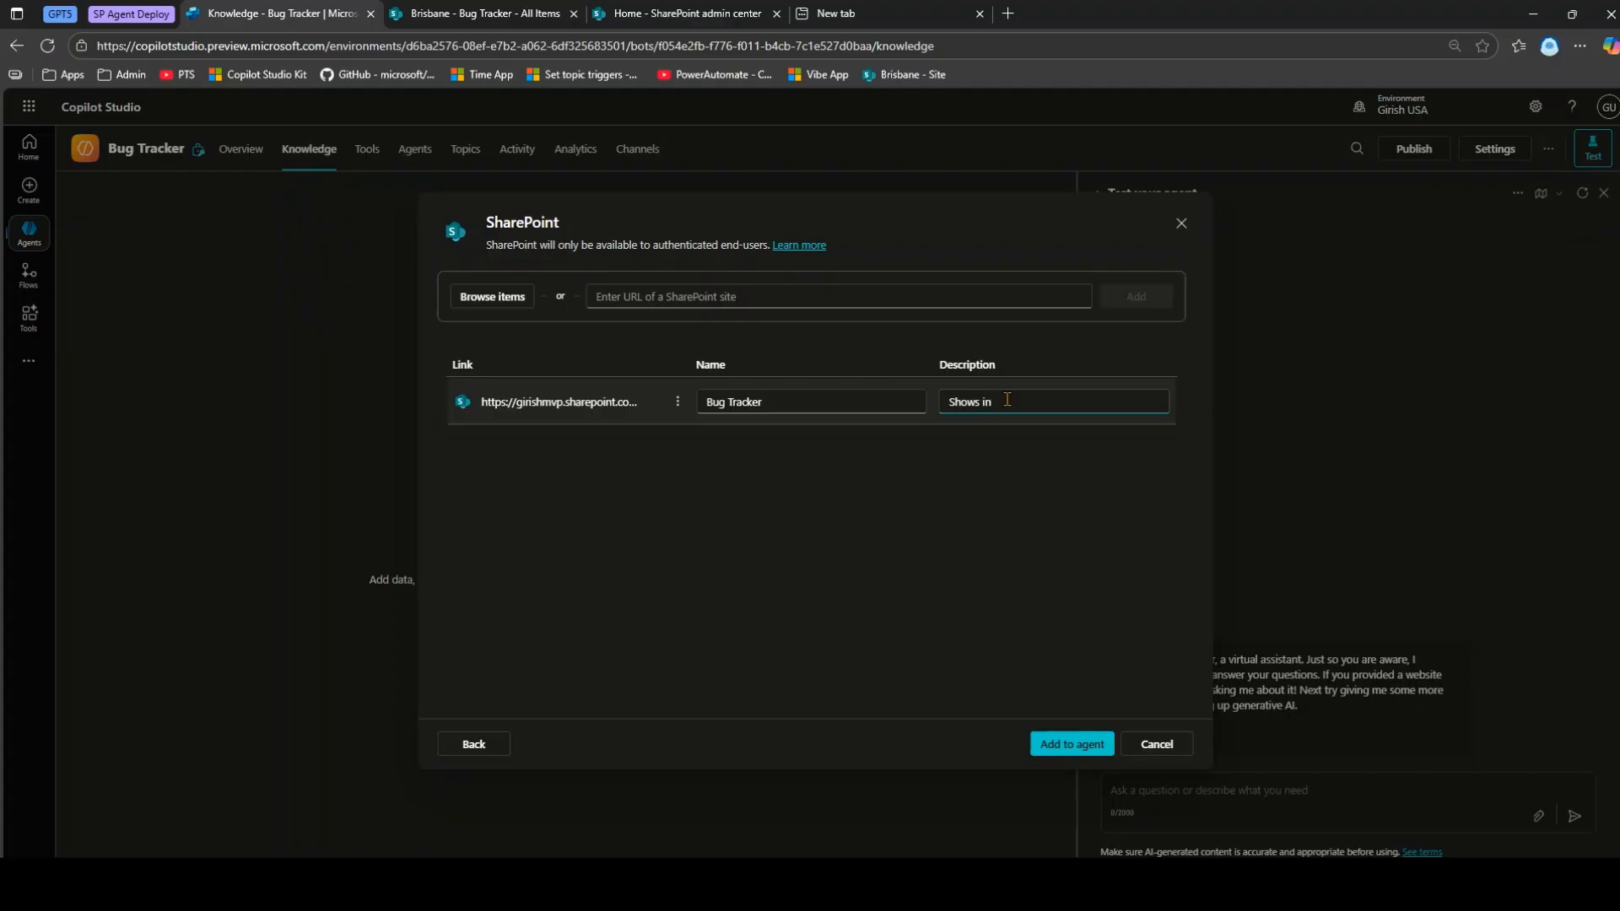
pyautogui.write('formation about issues')
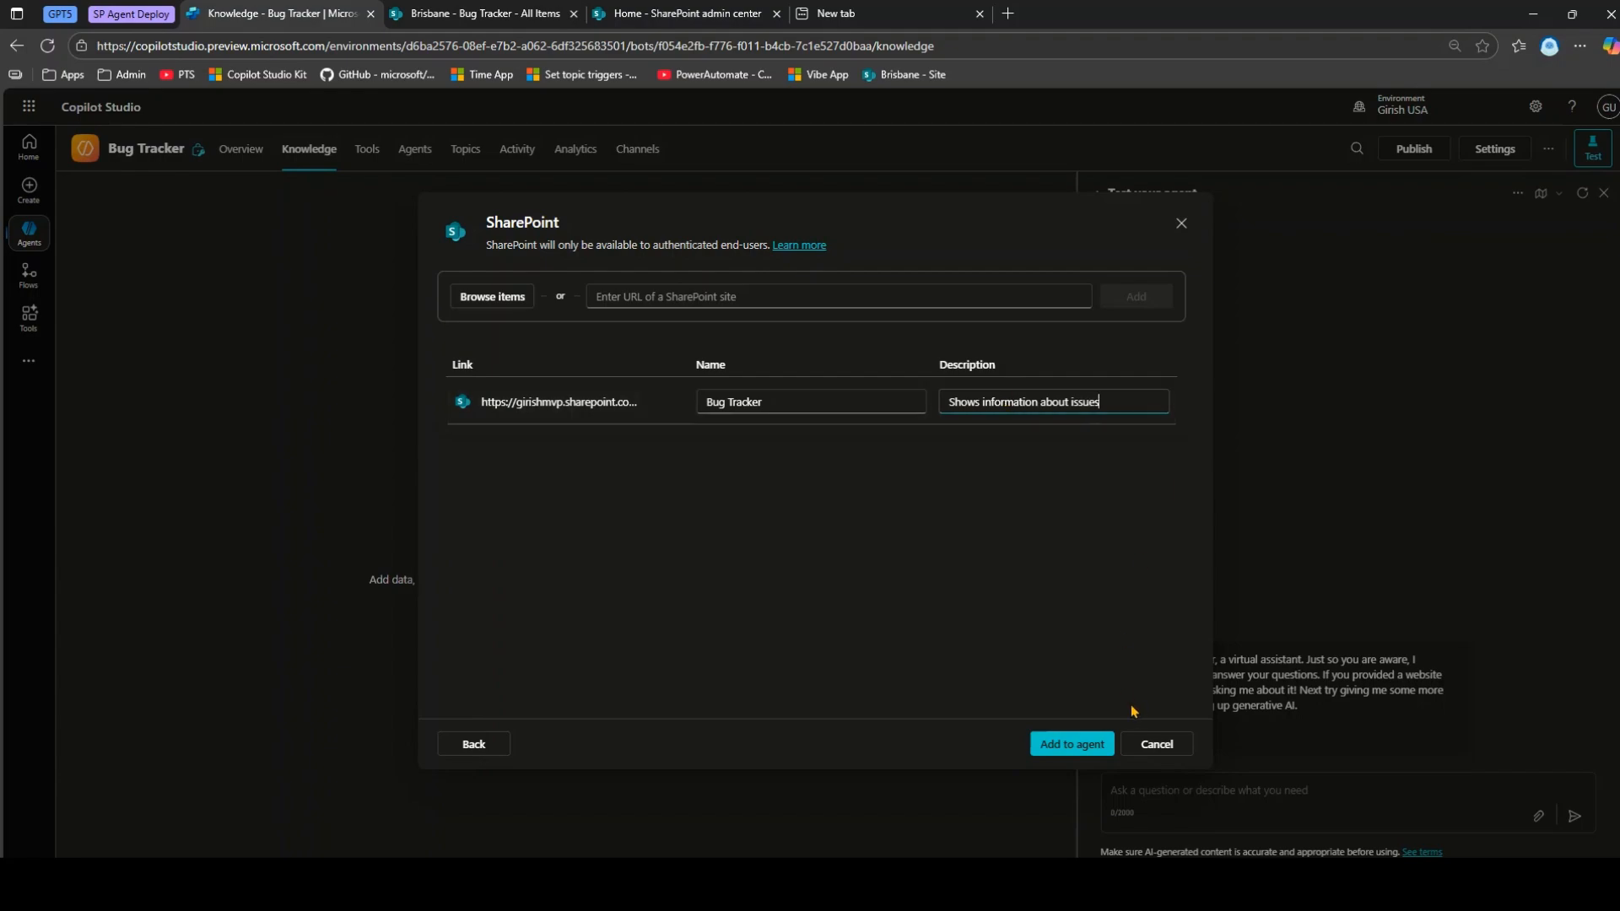
pyautogui.click(1065, 750)
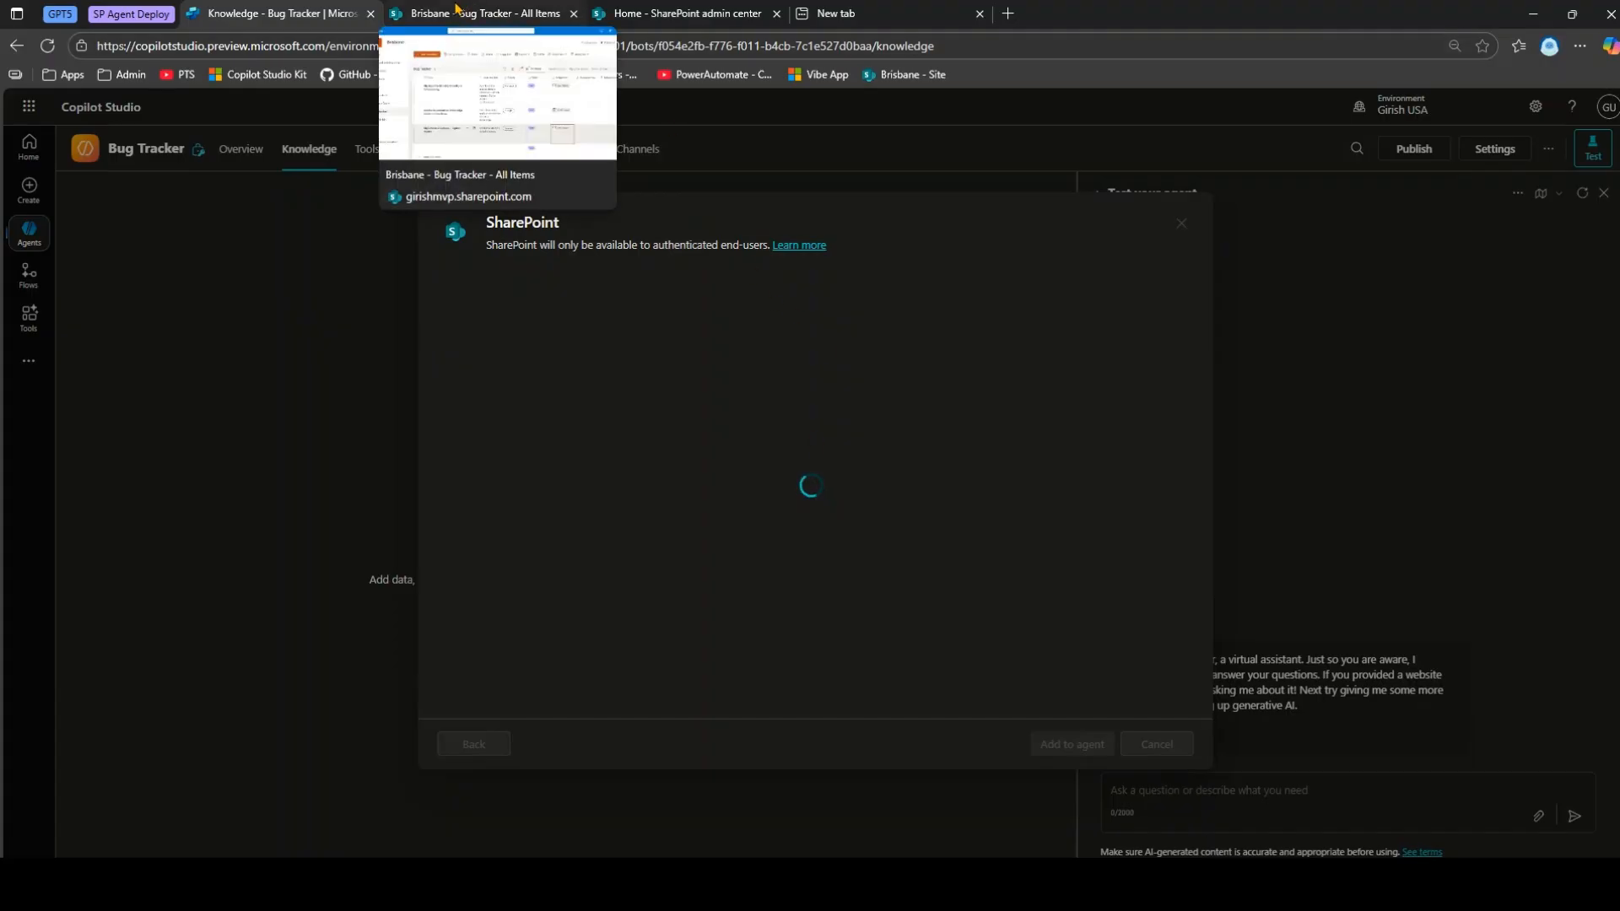
# Glance at the SharePoint list, then confirm Bug Tracker shows as a Files source, In progress.
pyautogui.click(460, 12)
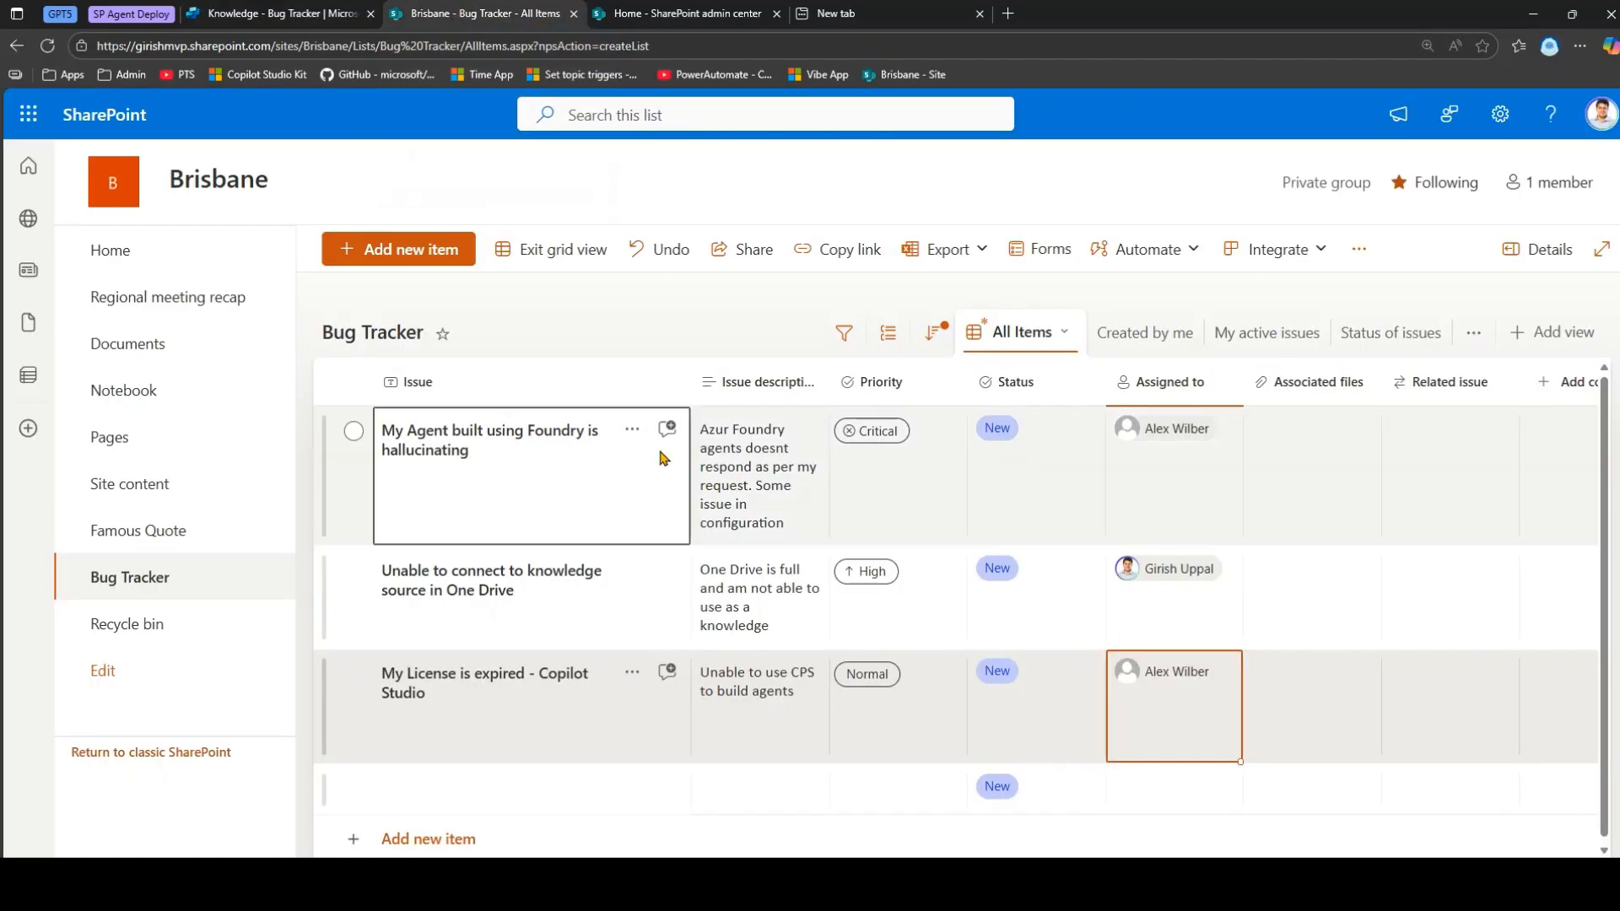
pyautogui.click(264, 10)
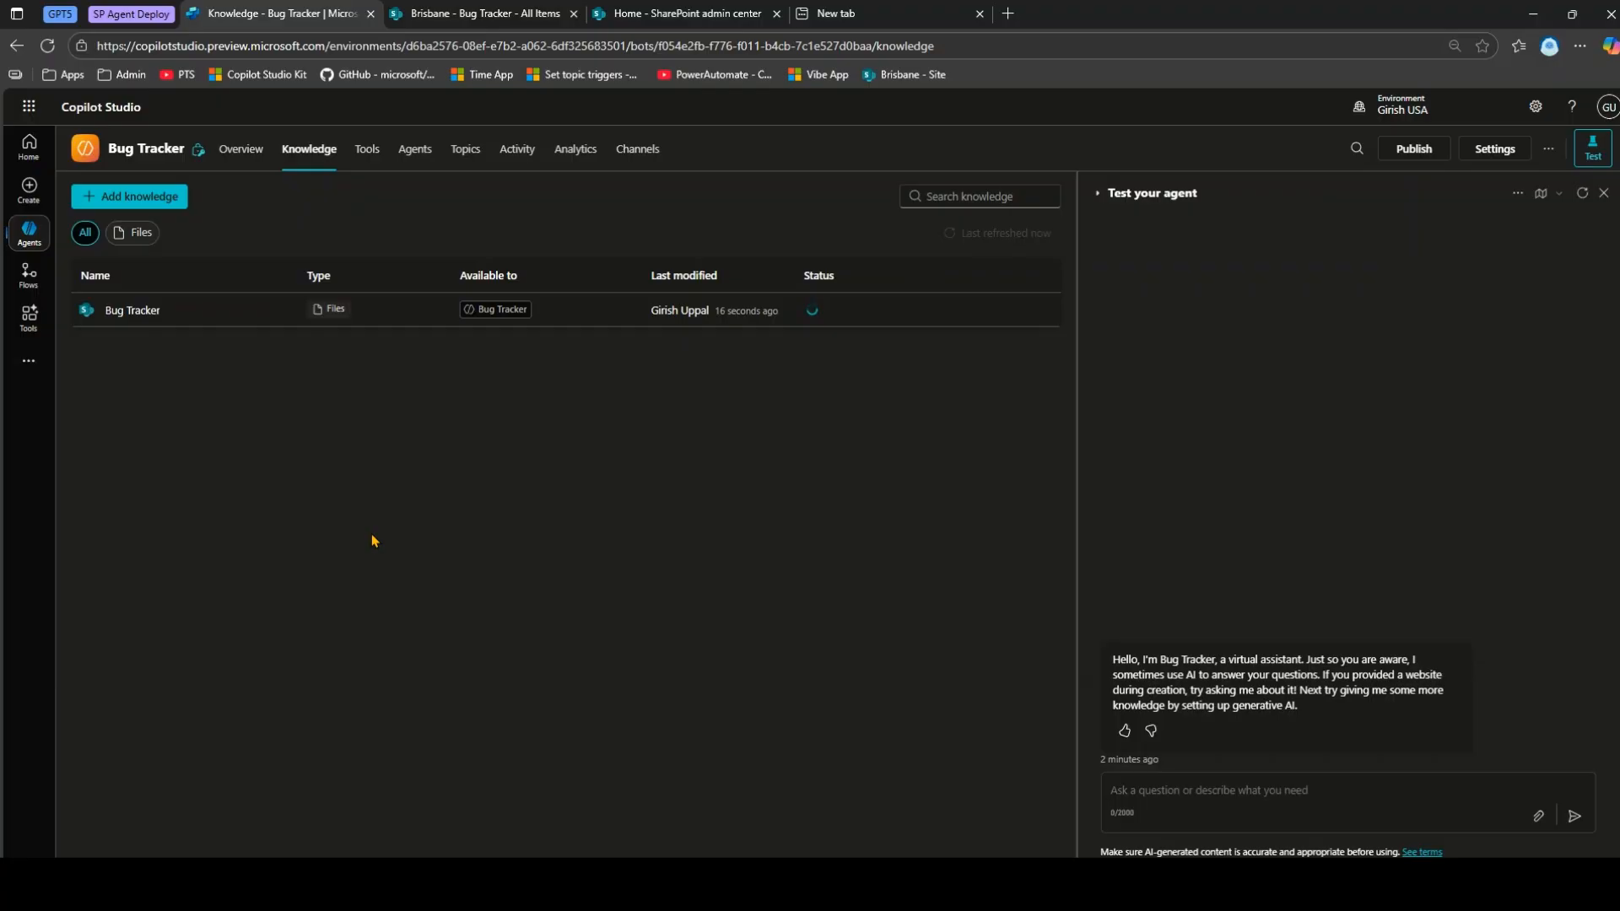
pyautogui.moveTo(271, 247); pyautogui.dragTo(397, 343)
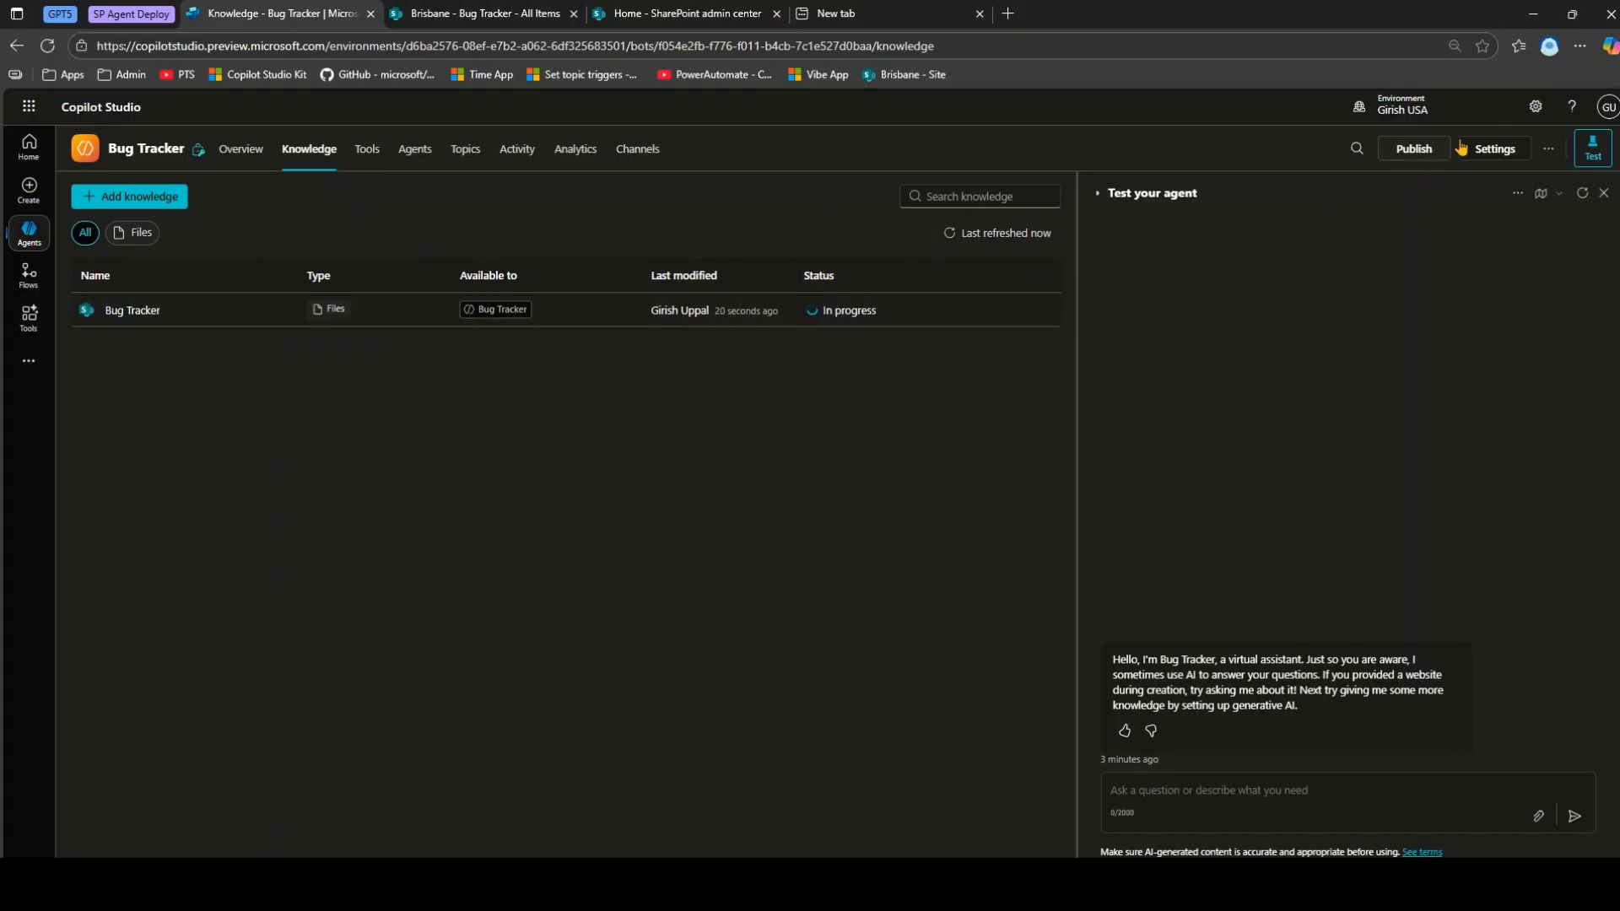
# Check that the agent's Security authentication is set to Authenticate with Microsoft.
pyautogui.click(1493, 148)
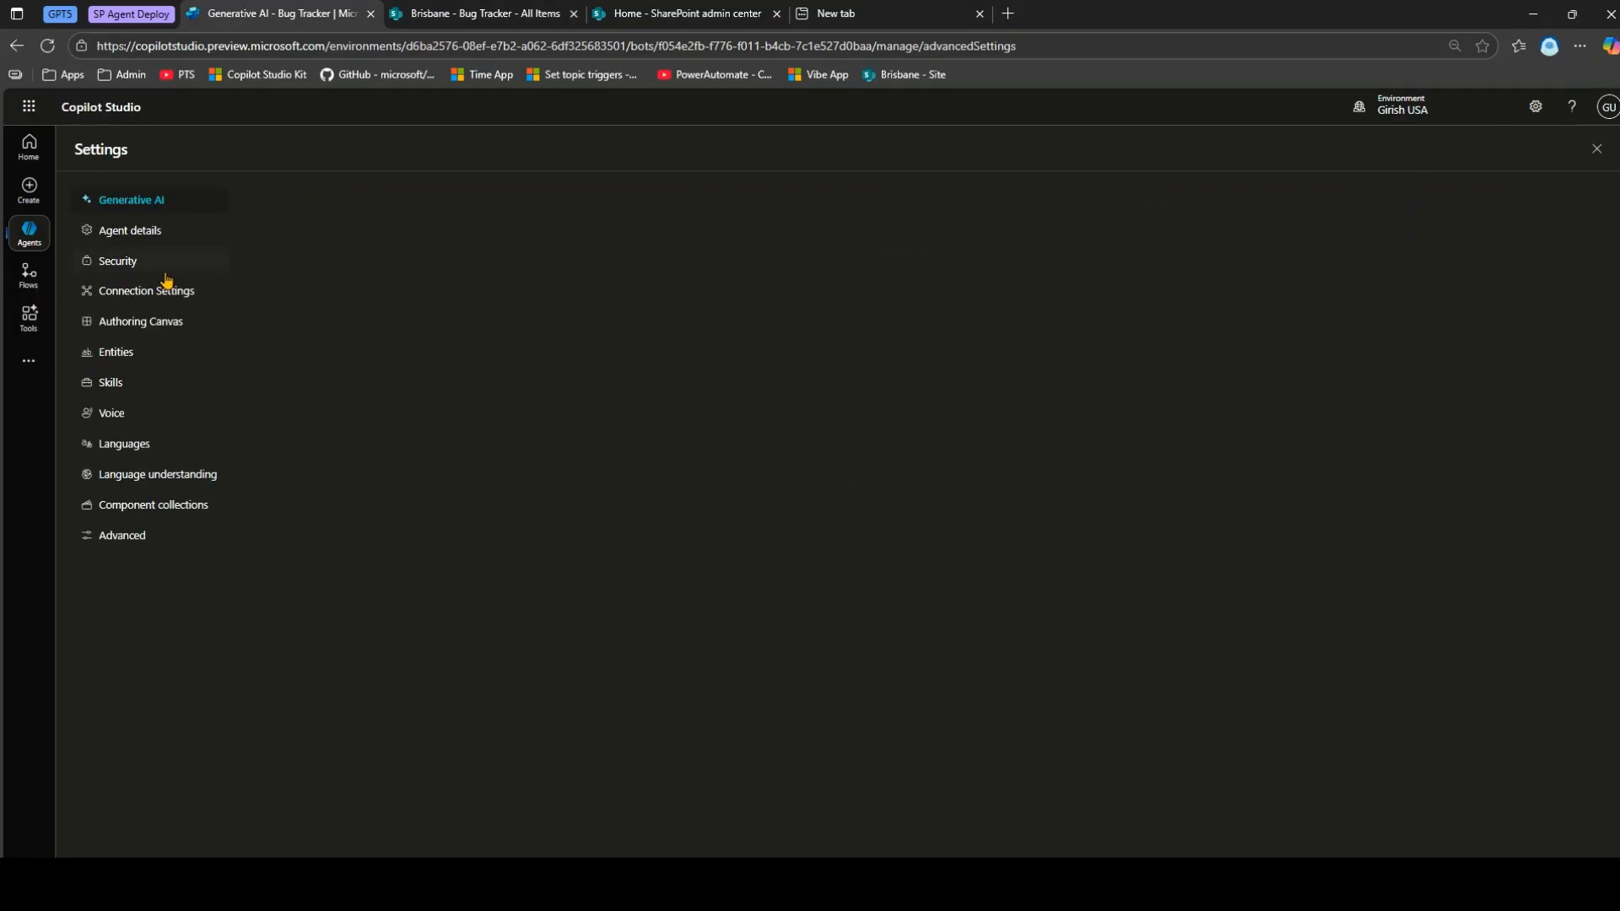
pyautogui.click(135, 262)
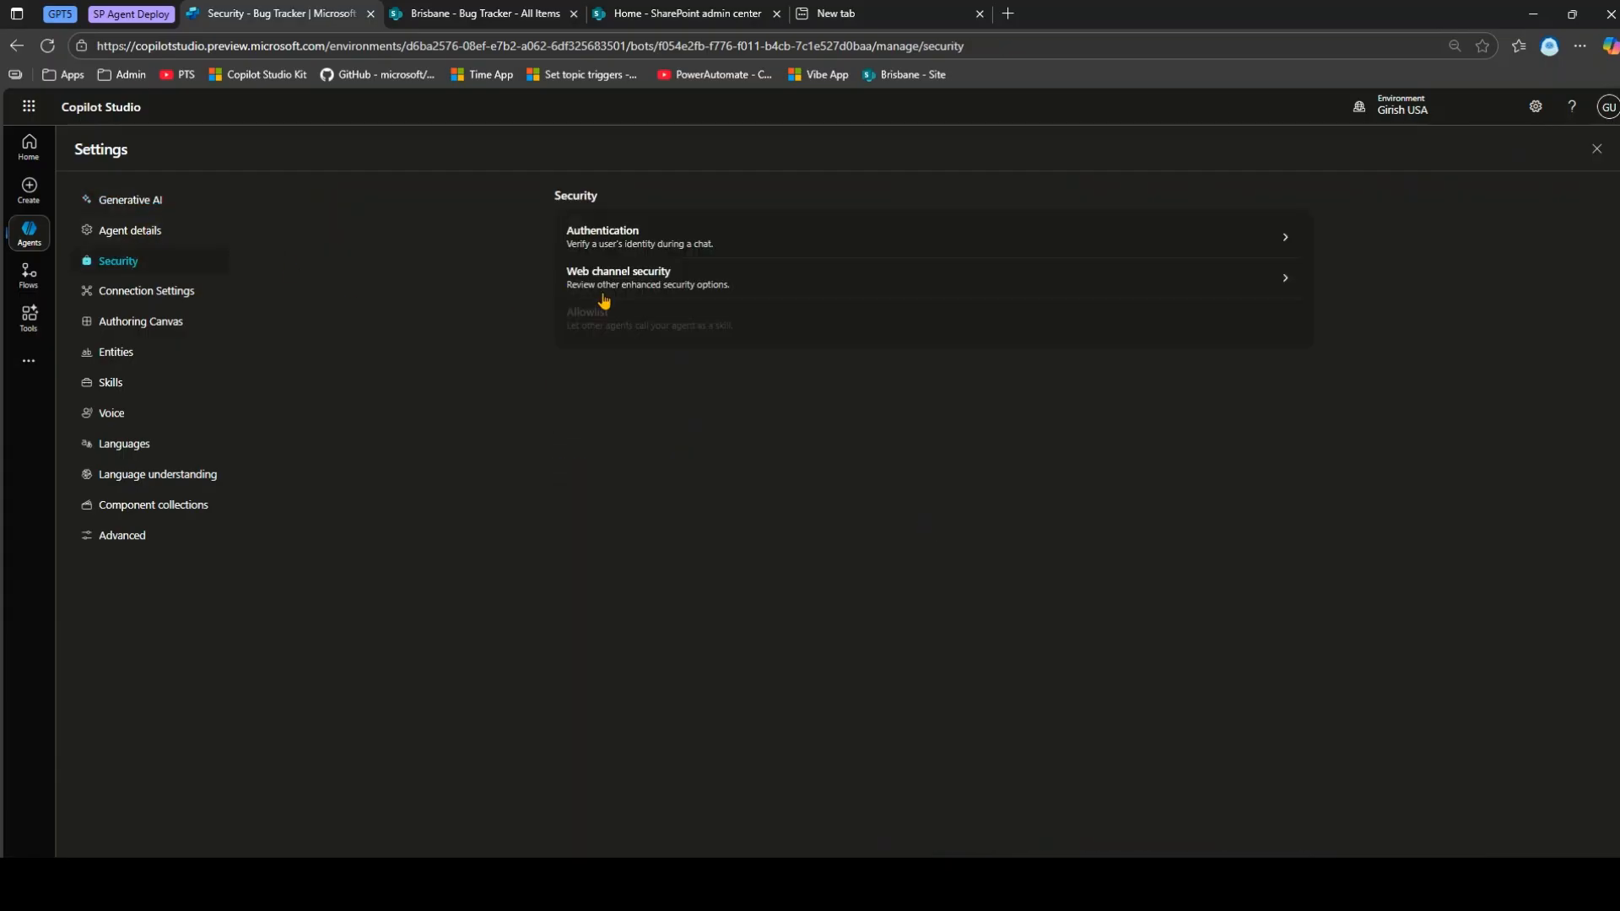
pyautogui.click(634, 243)
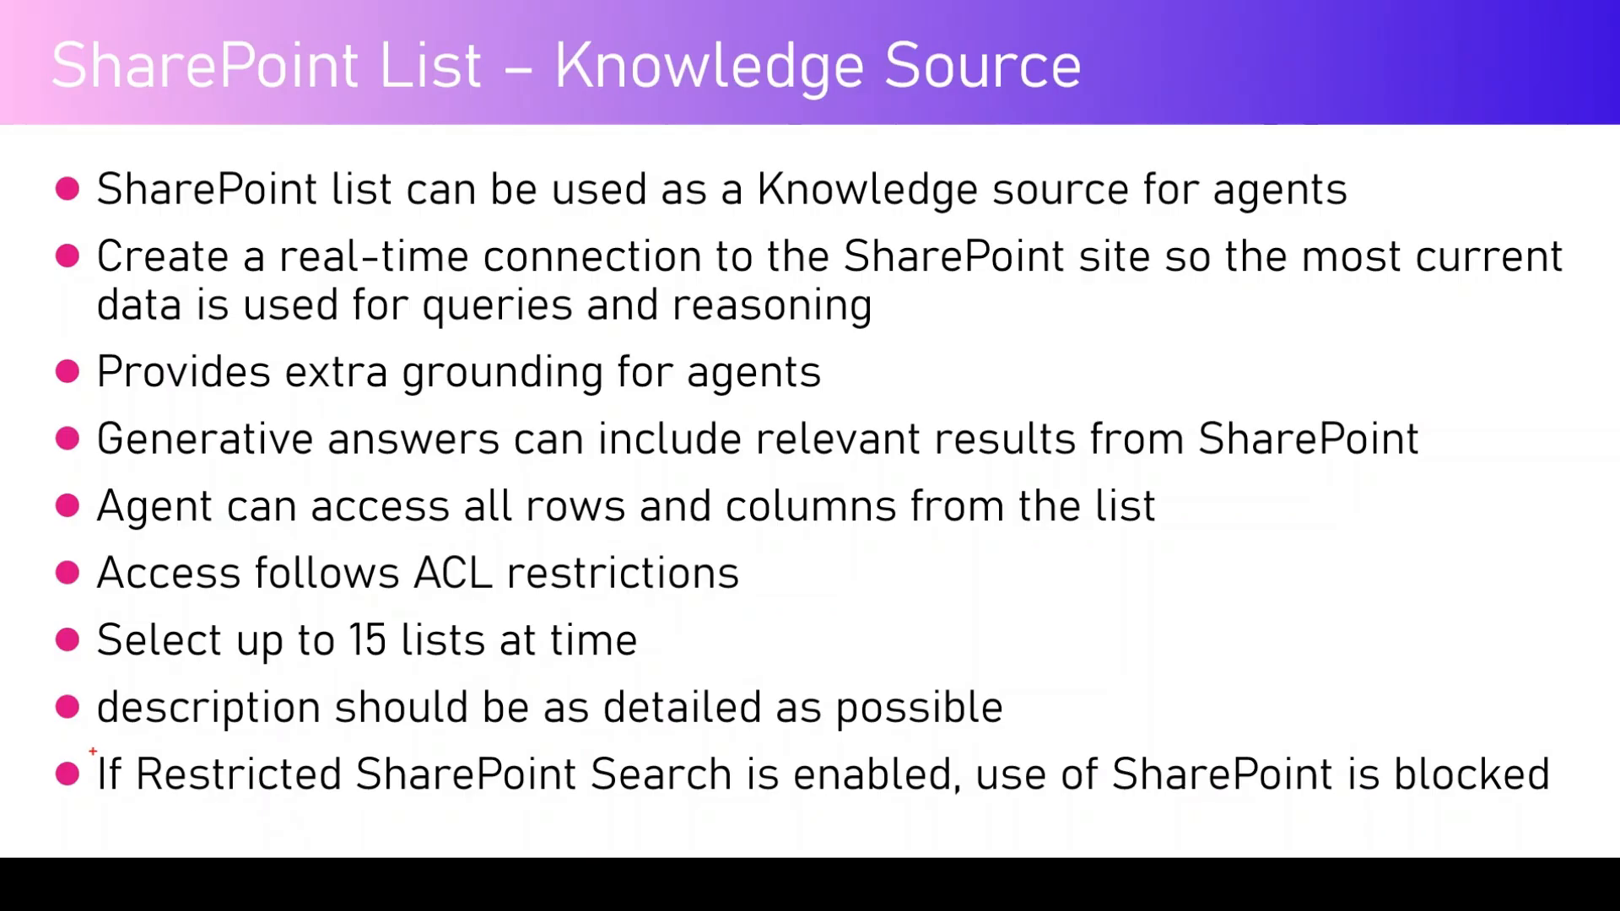
# Highlight the Restricted SharePoint Search point on the slide, then go to SharePoint admin center.
pyautogui.moveTo(92, 747); pyautogui.dragTo(1575, 804)
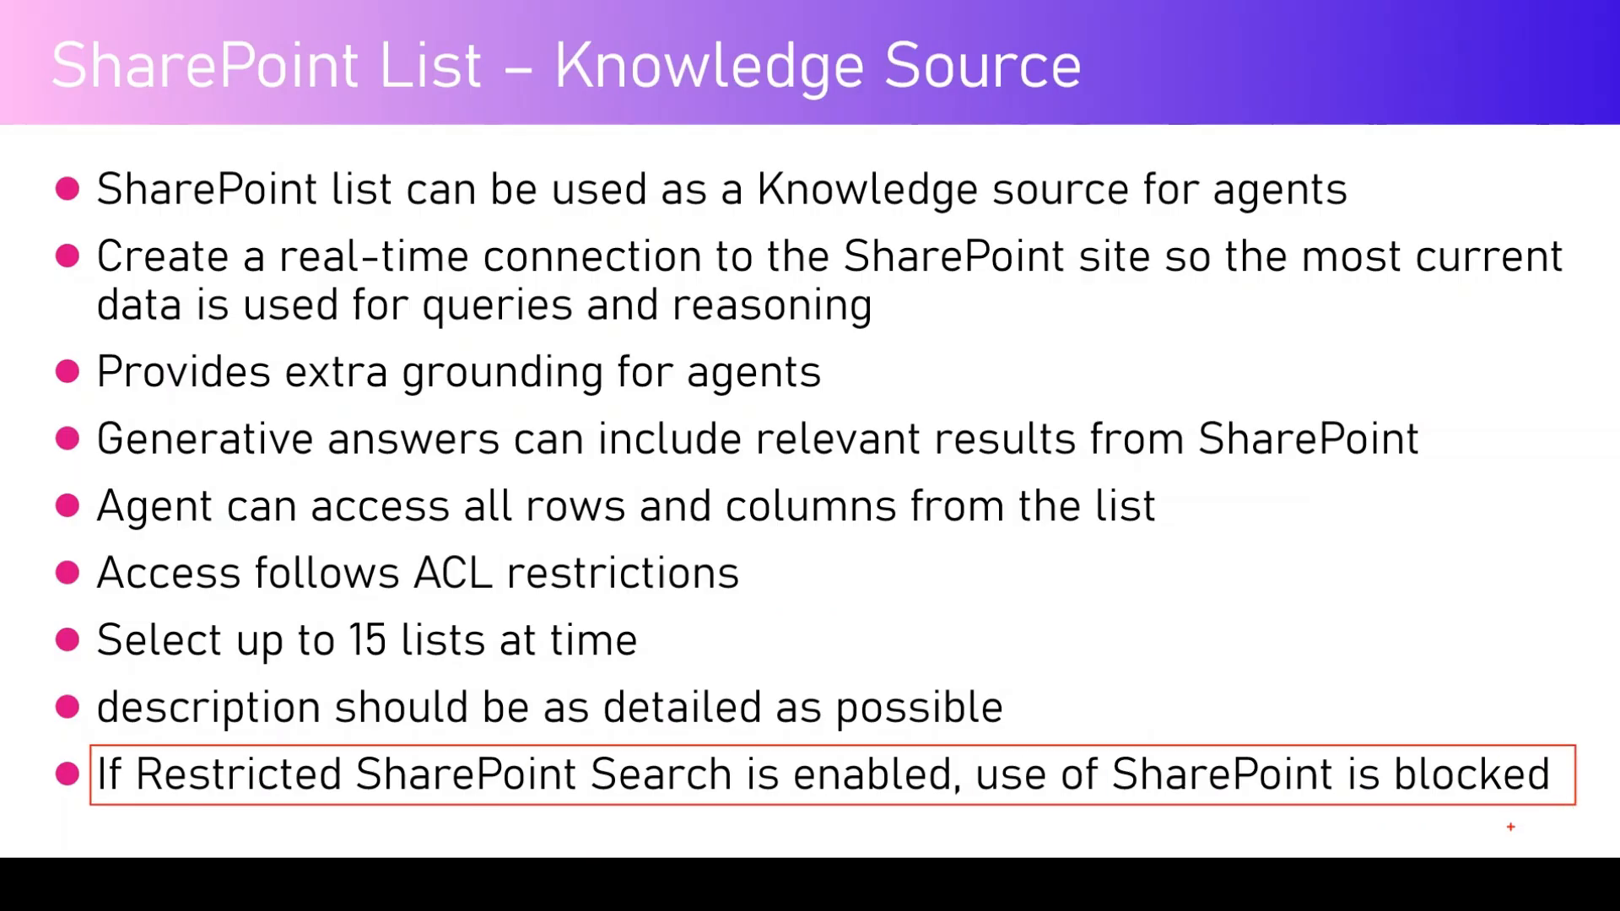
pyautogui.press('Escape')
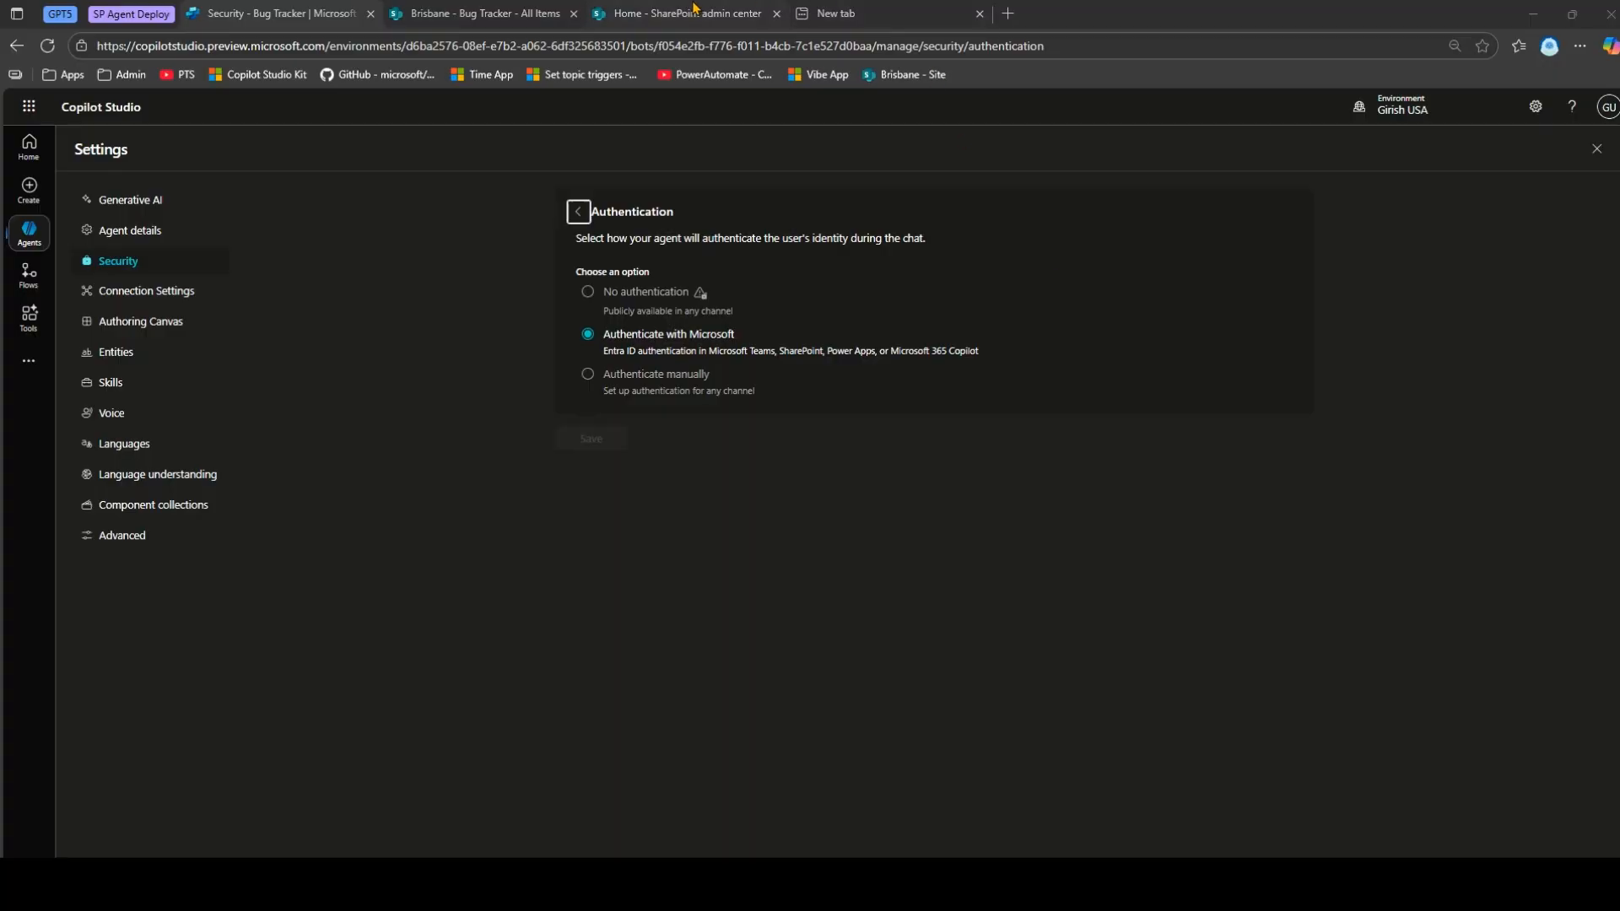
pyautogui.click(698, 12)
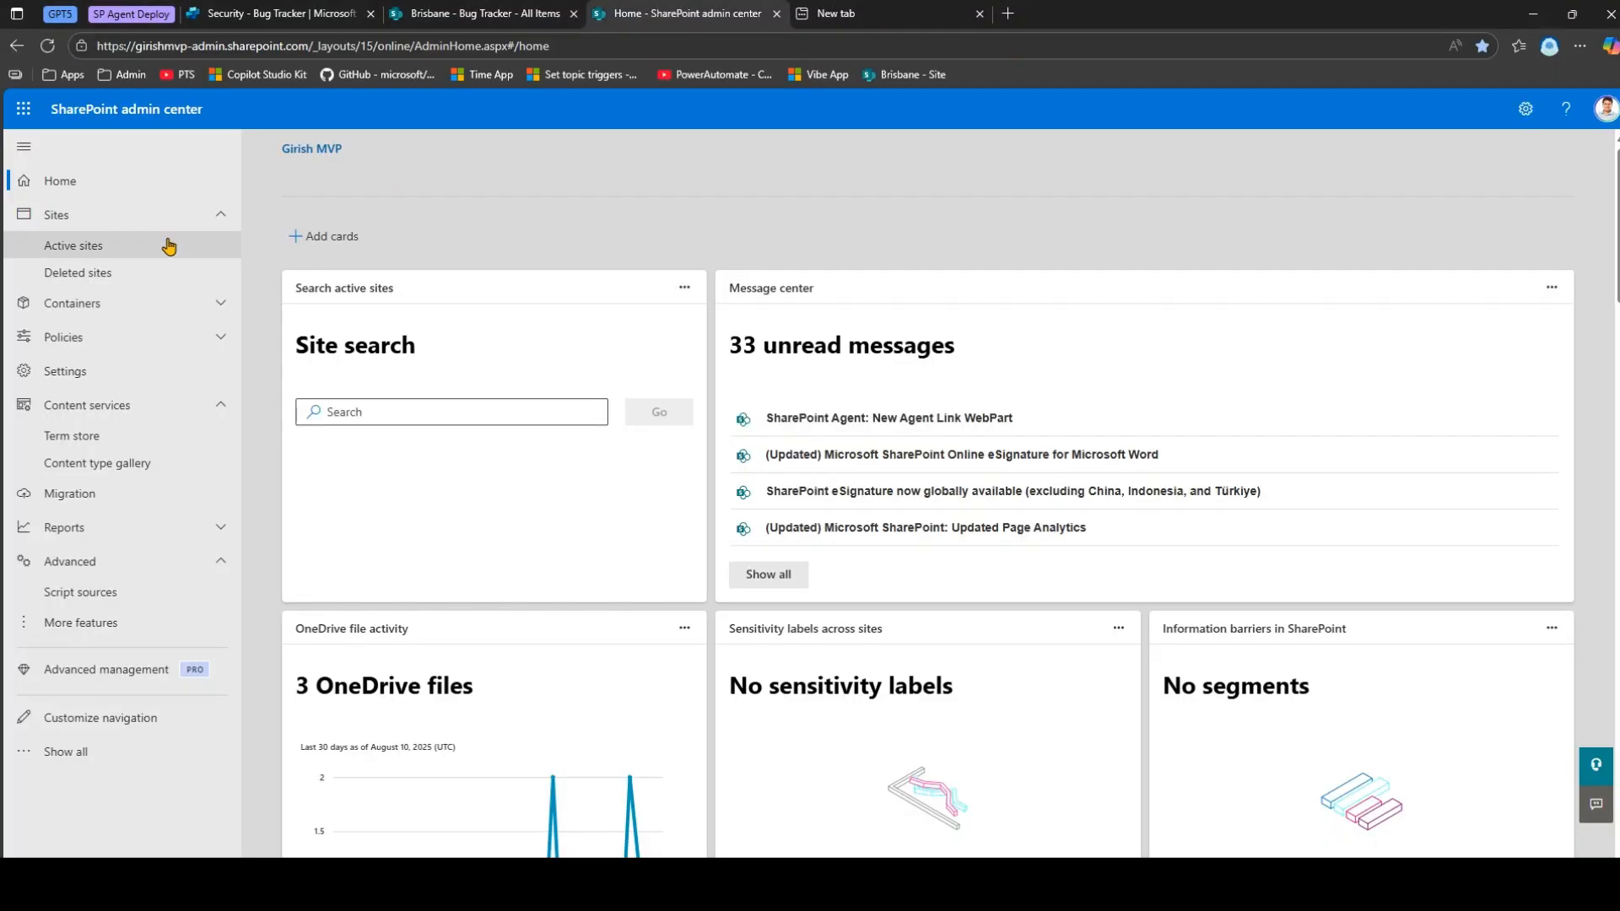
# Review the site-level and organization-wide access restriction settings under Advanced management.
pyautogui.click(78, 679)
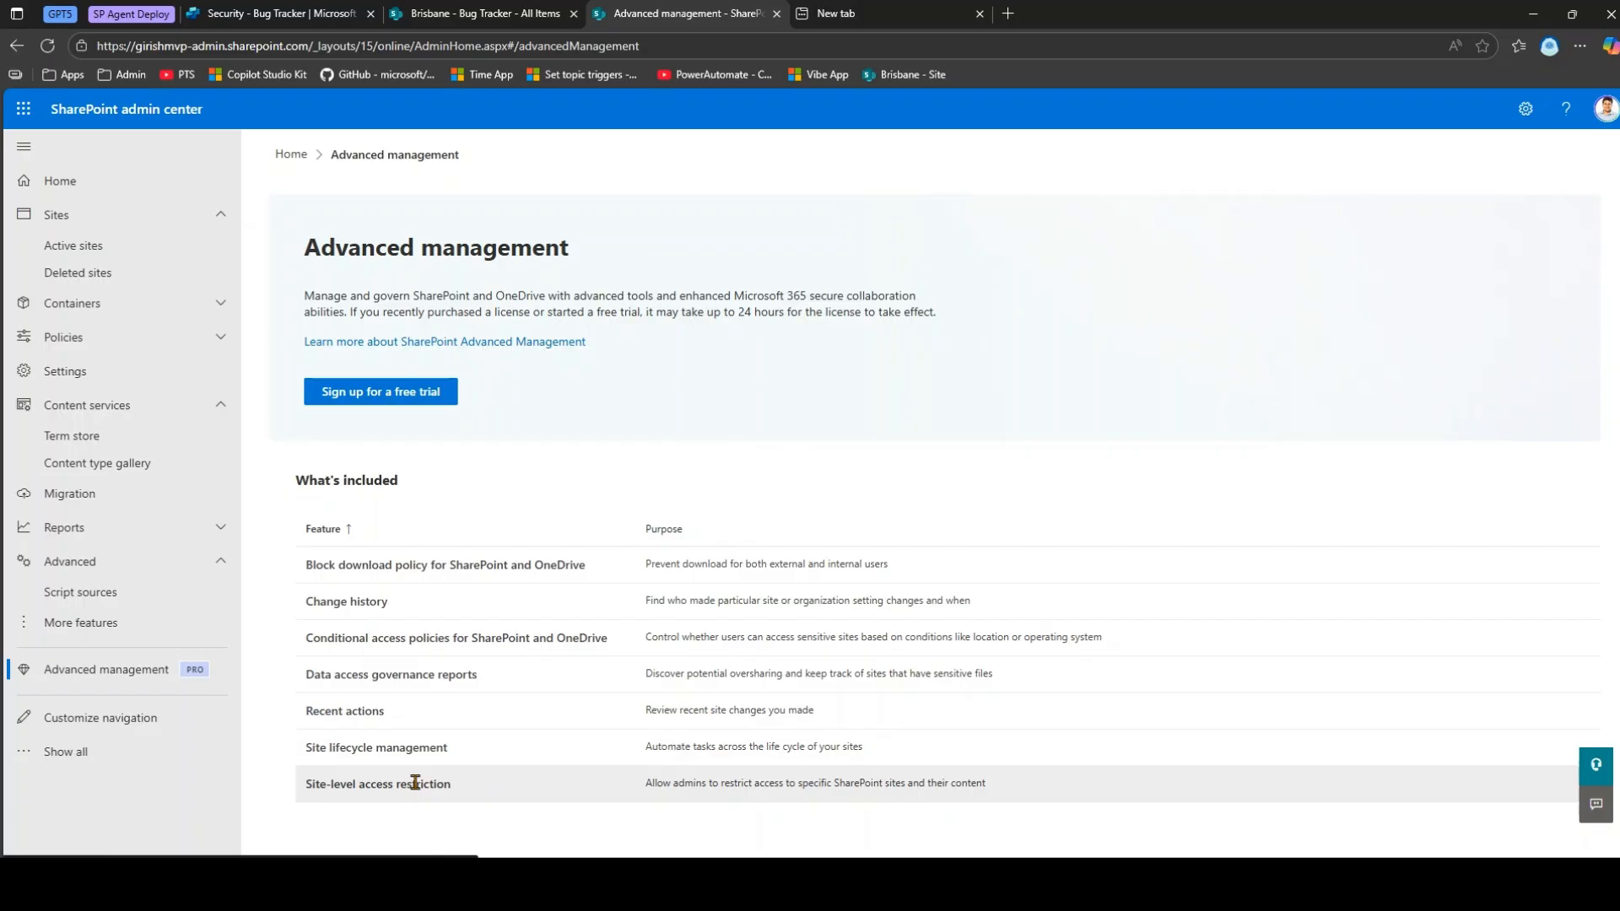
pyautogui.click(416, 783)
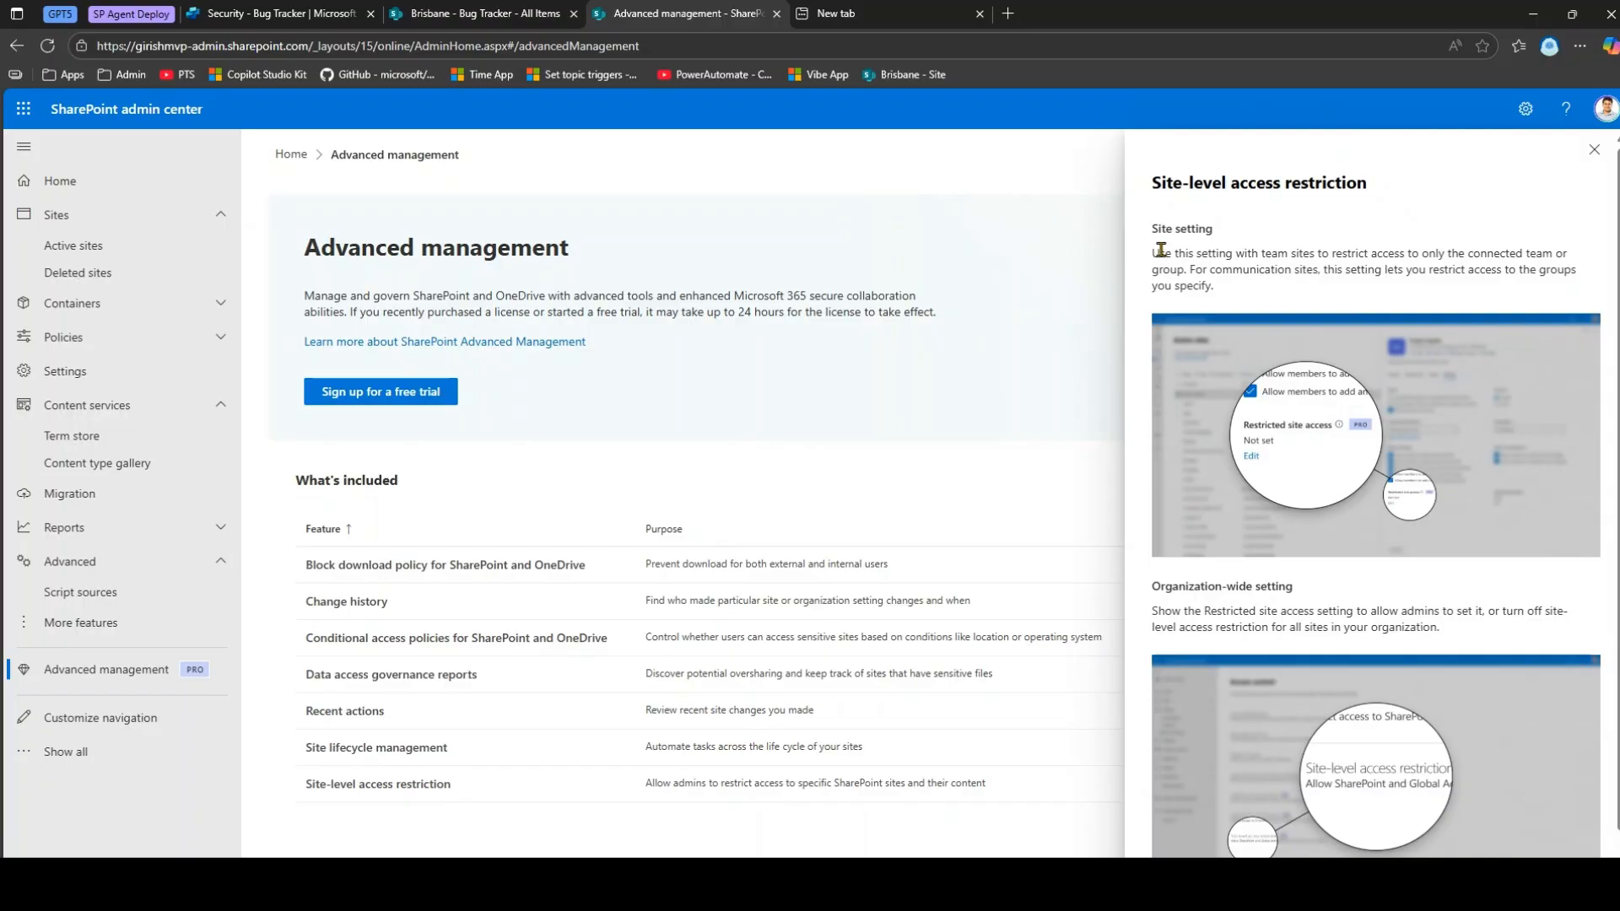
pyautogui.moveTo(1152, 251); pyautogui.dragTo(1255, 289)
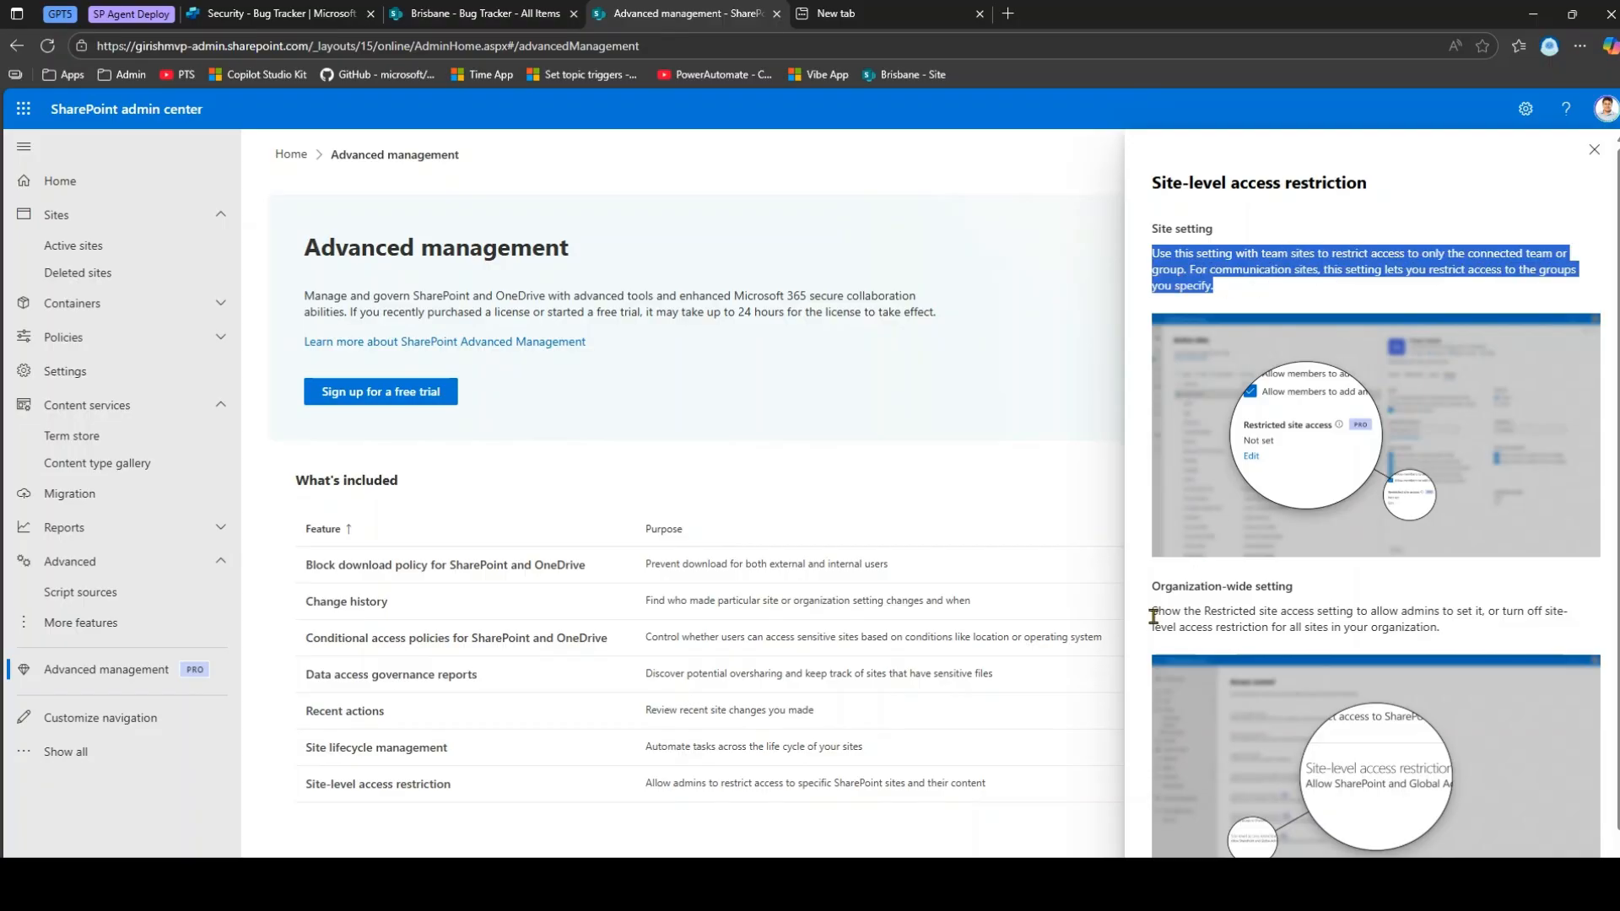
pyautogui.moveTo(1154, 617); pyautogui.dragTo(1589, 636)
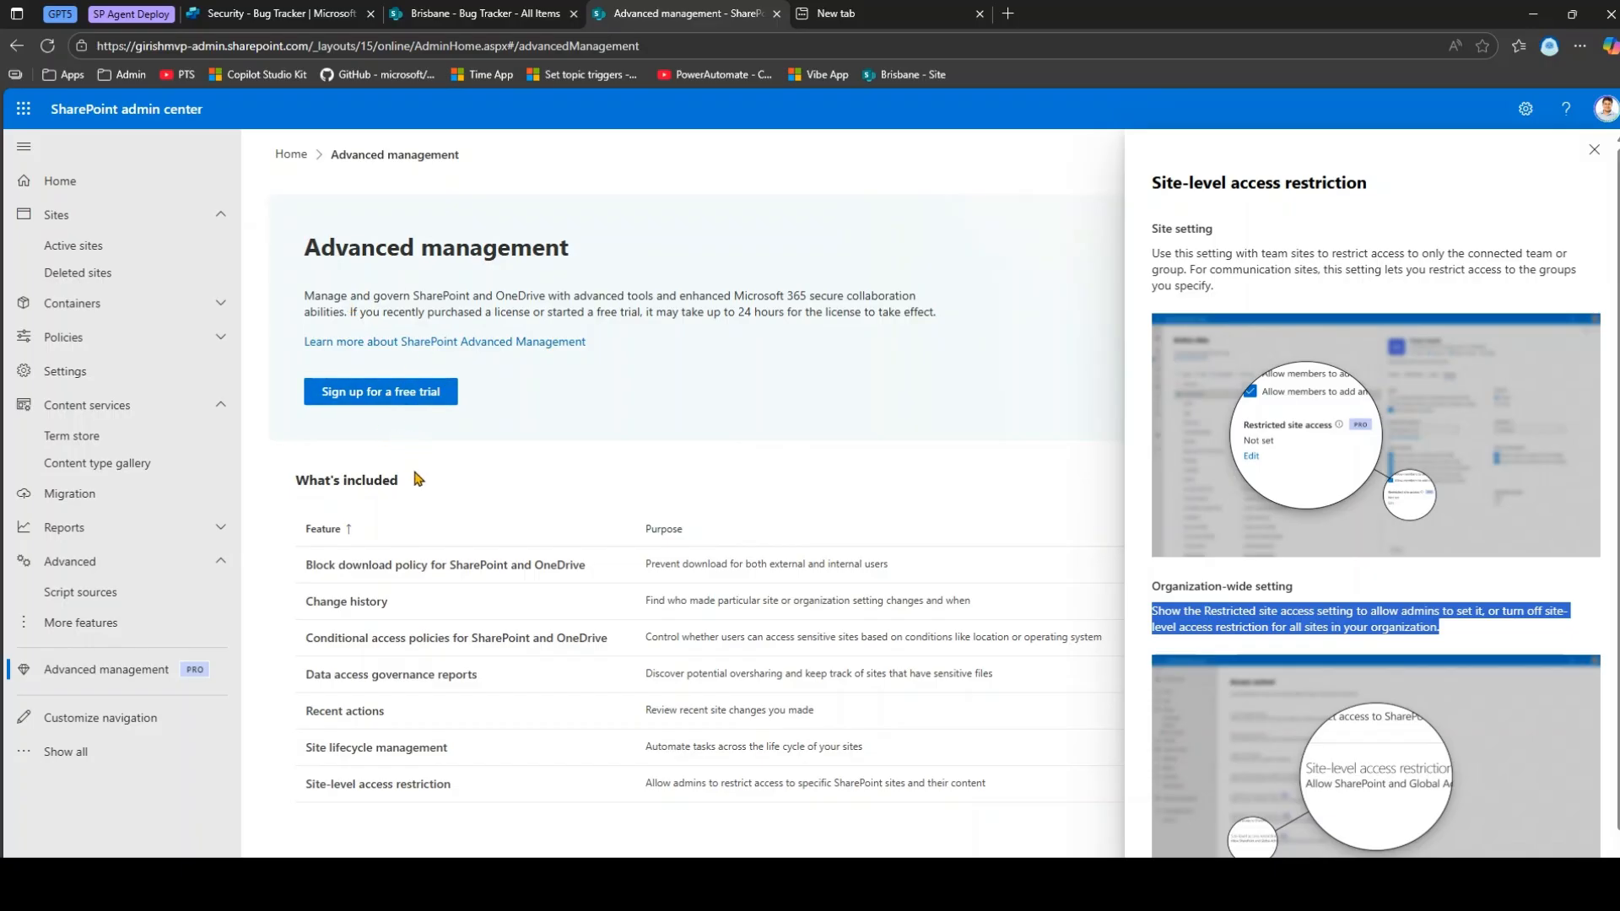
# Return to the Bug Tracker agent in Copilot Studio and close its Settings.
pyautogui.click(486, 11)
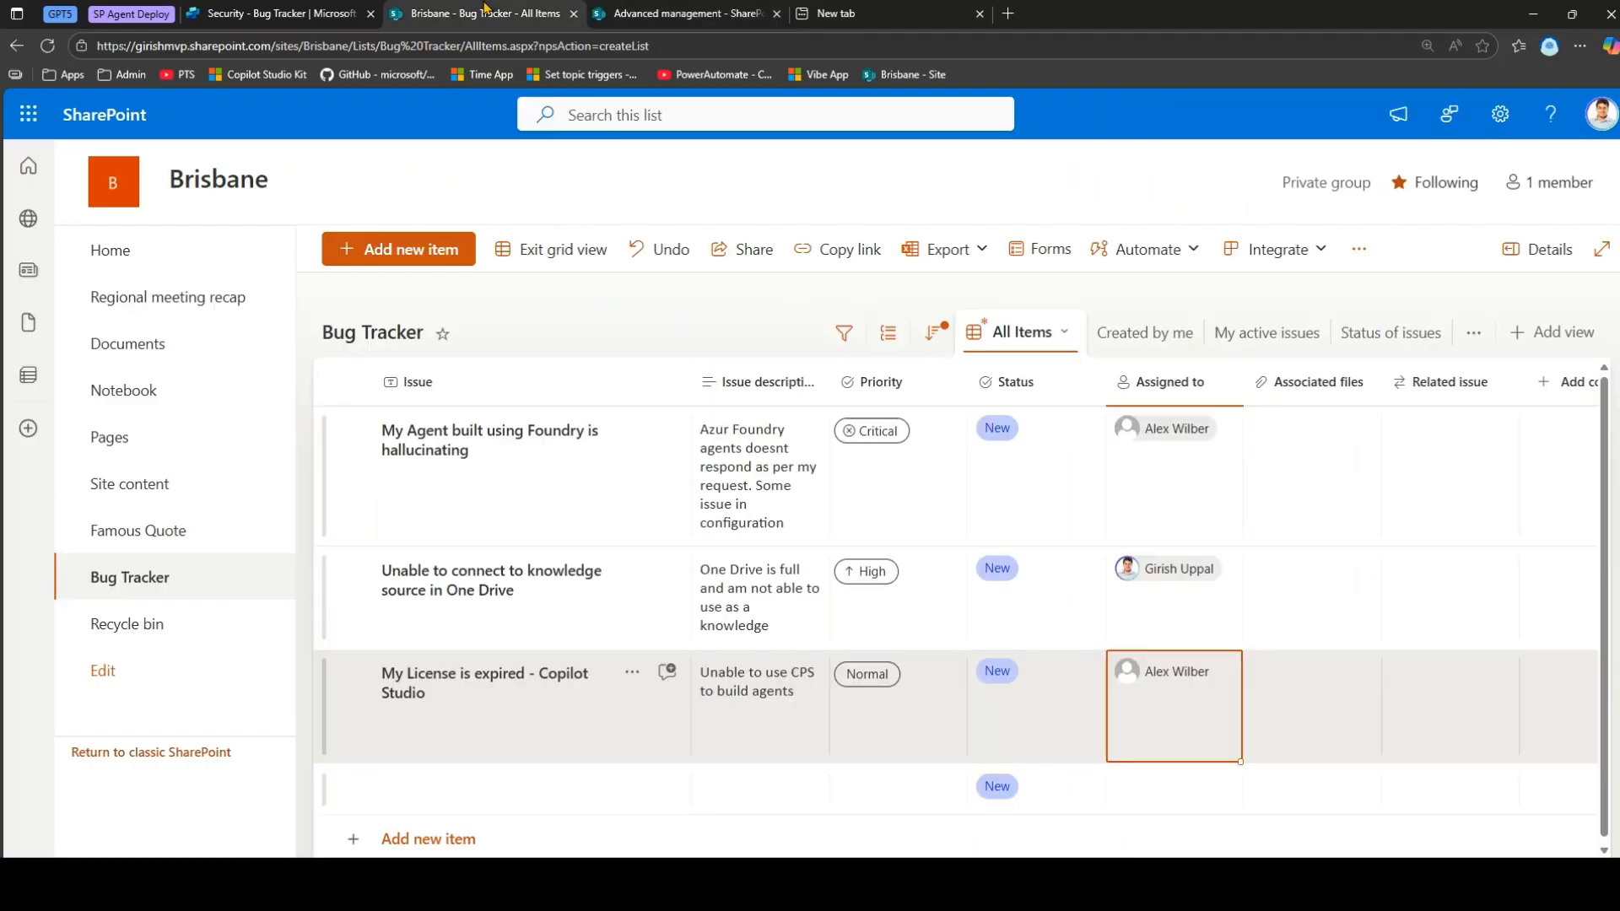
pyautogui.click(279, 13)
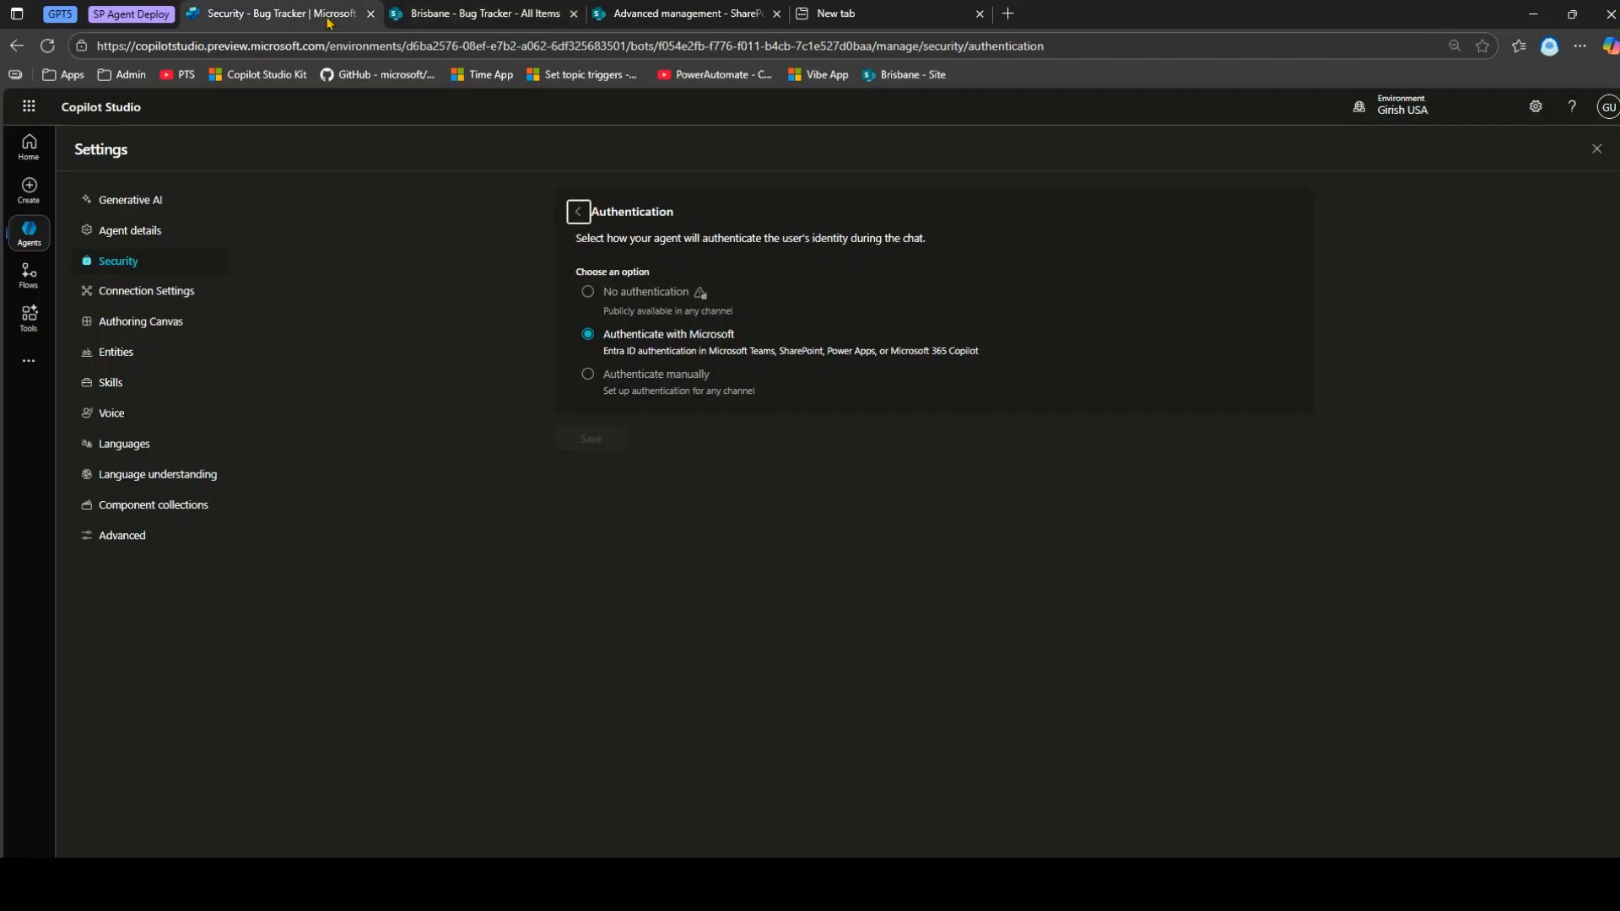
pyautogui.click(1596, 149)
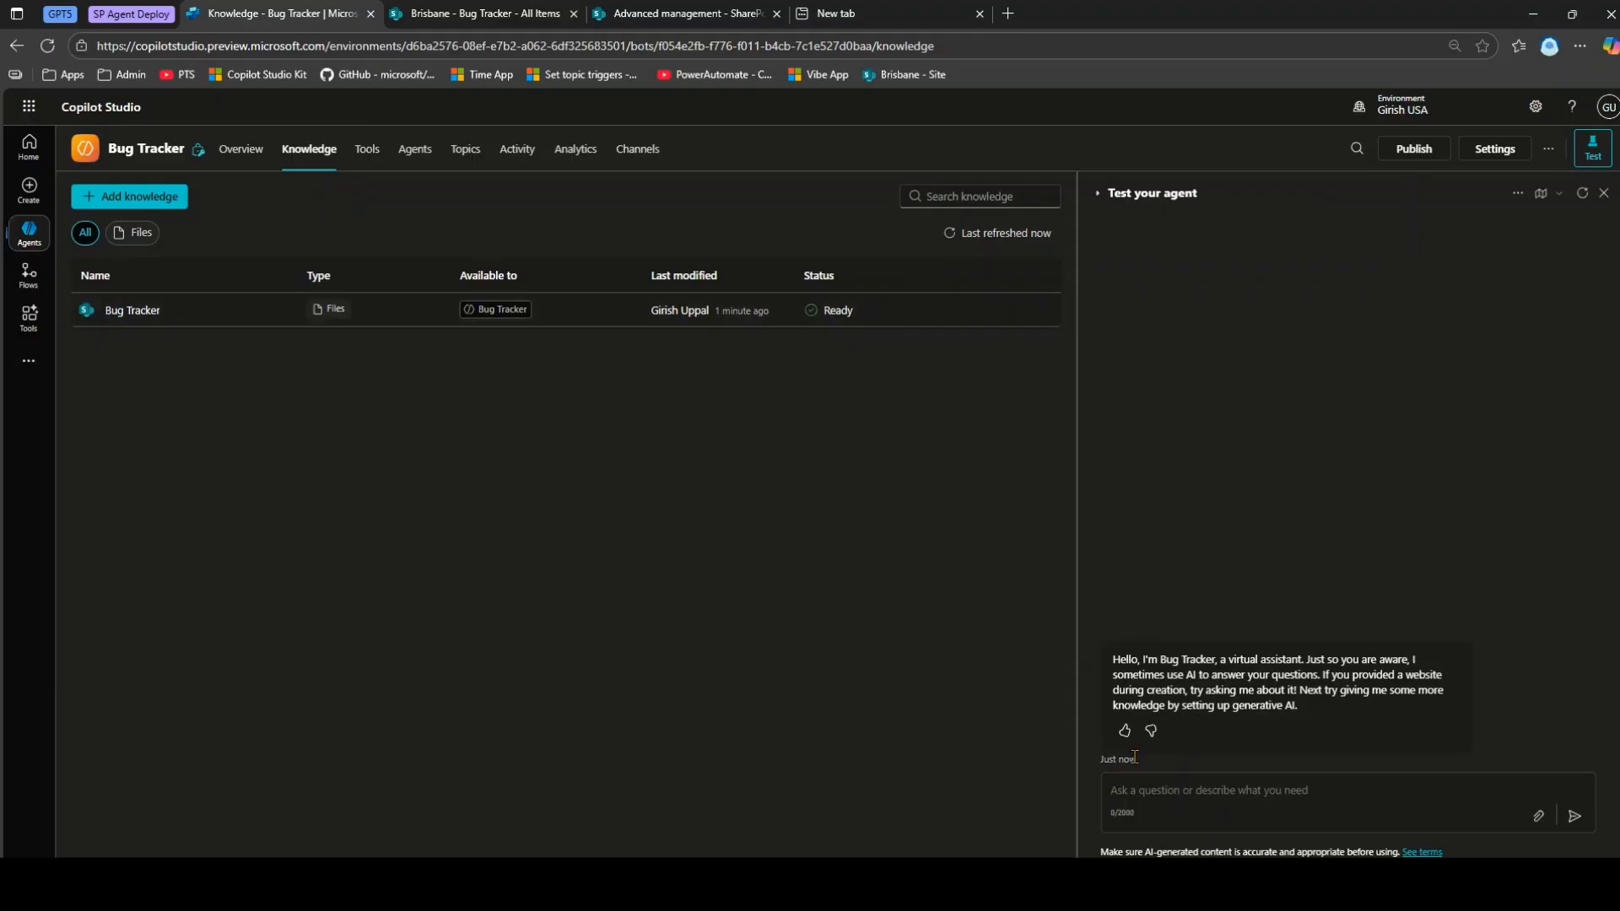
# Ask the test agent 'list issues related to onedrive' and allow its SharePoint connection.
pyautogui.click(481, 14)
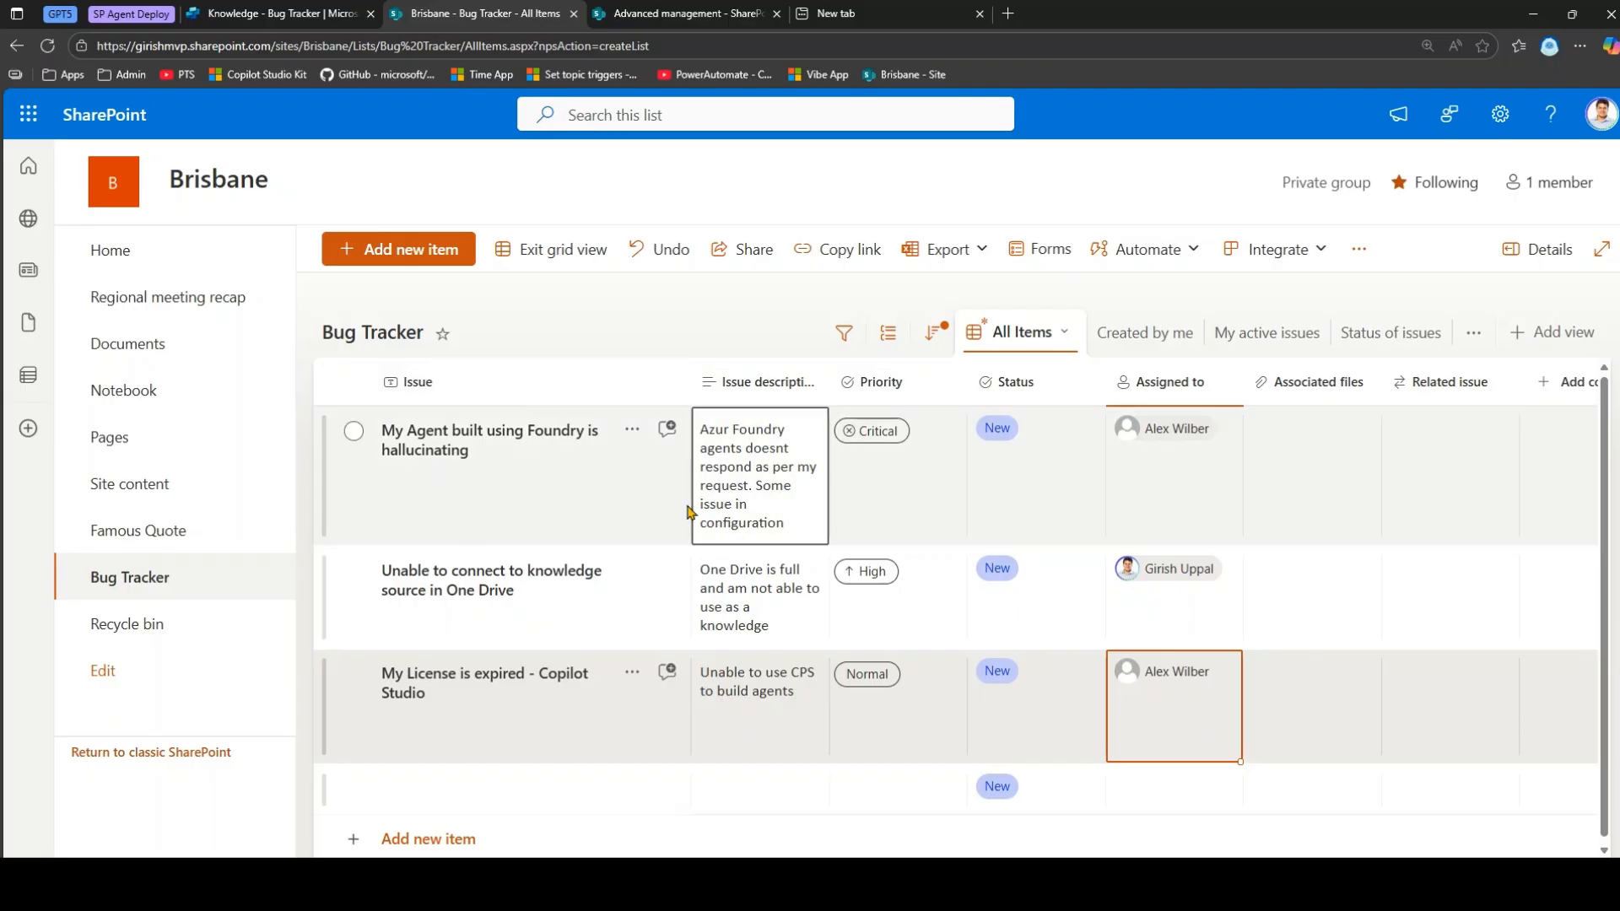
pyautogui.click(264, 13)
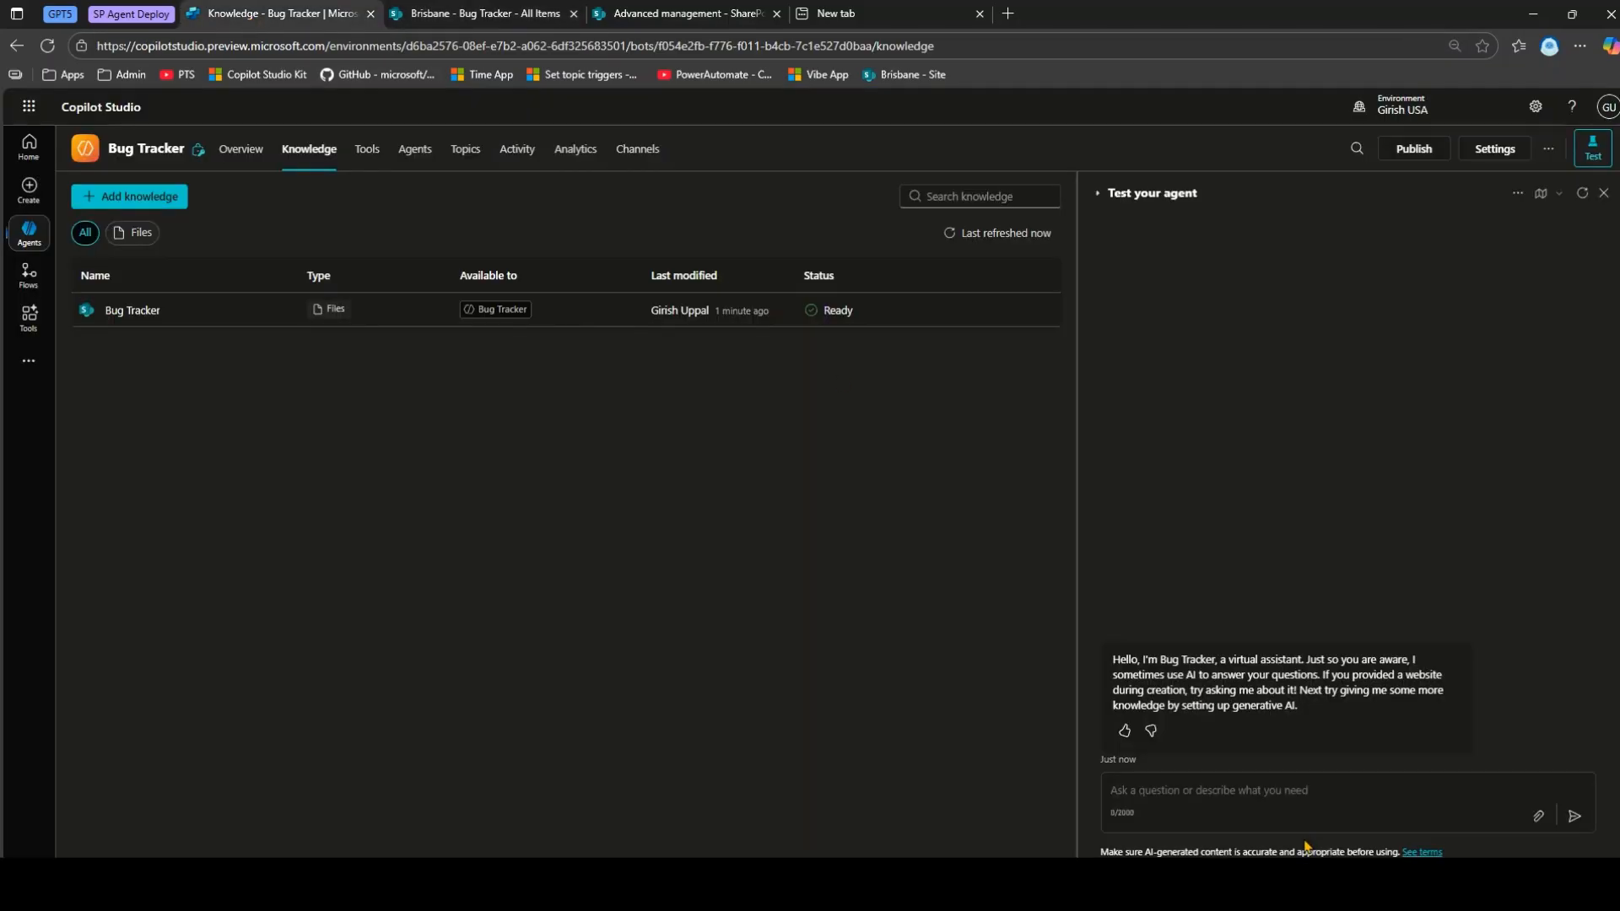
pyautogui.write('lis')
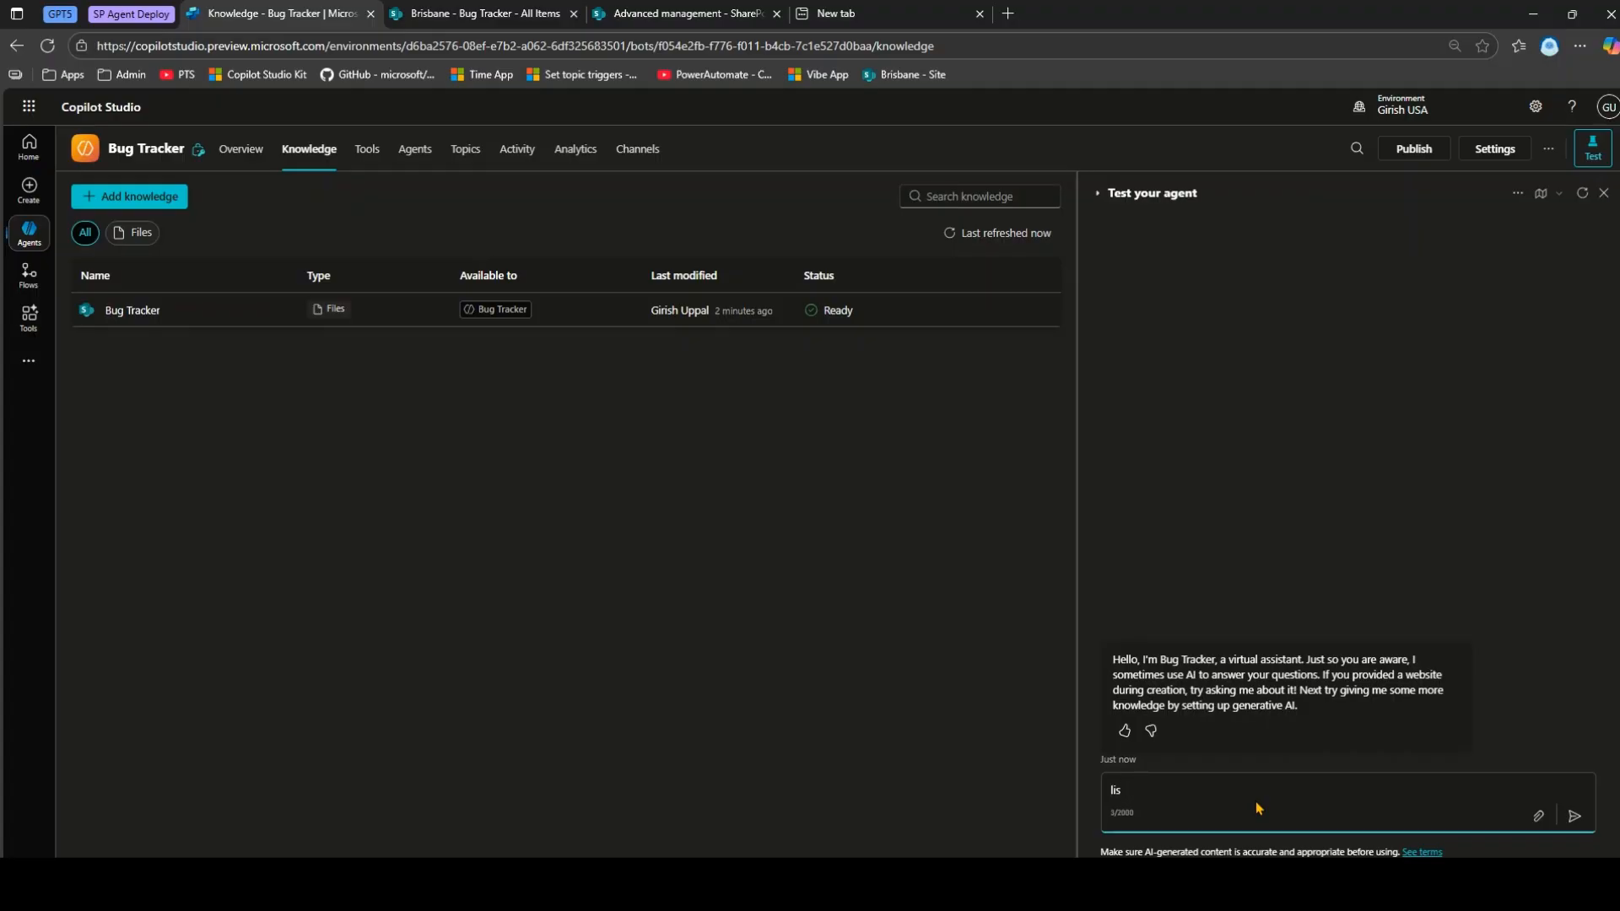
pyautogui.write('t issues related to onedrive')
pyautogui.press('Return')
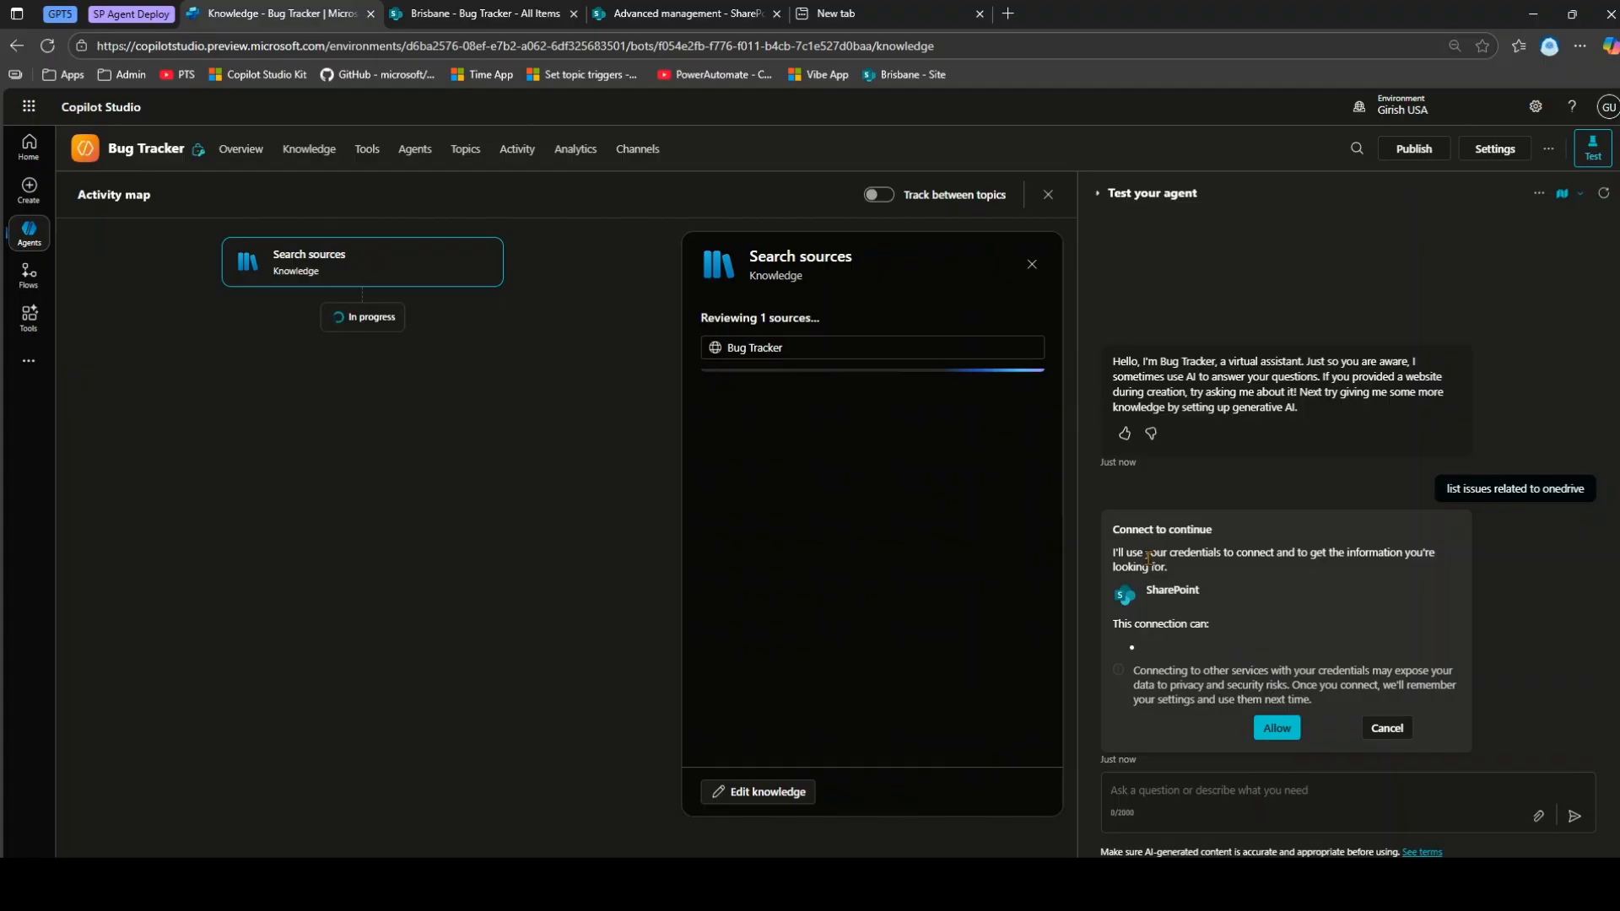
pyautogui.click(1280, 734)
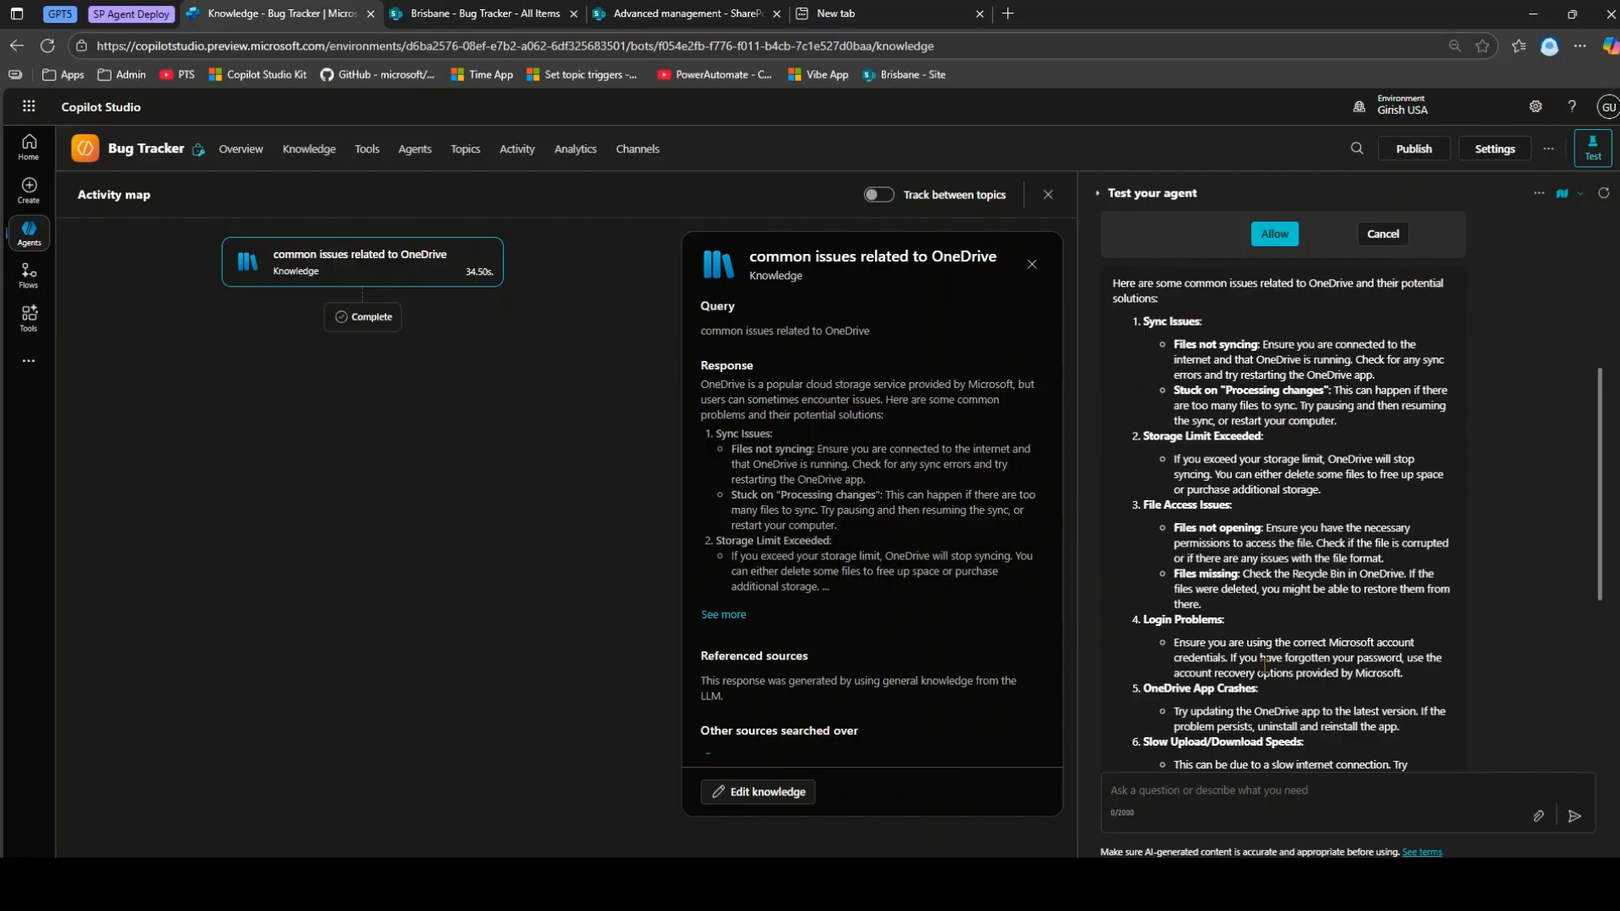
pyautogui.scroll(3, 1263, 665)
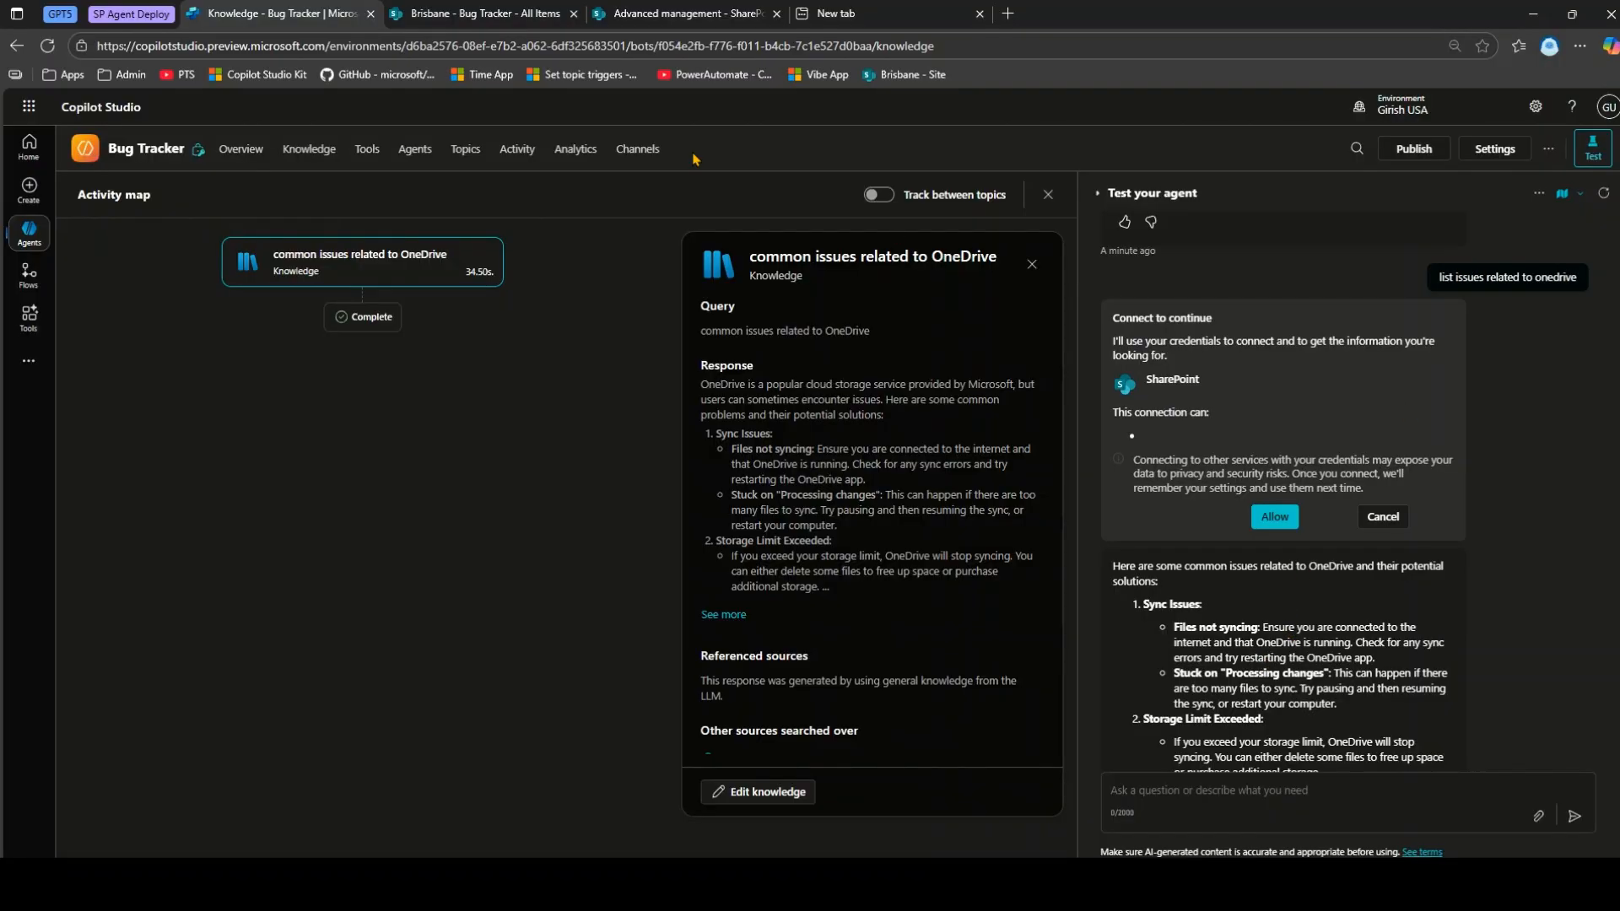
# Review the Overview page showing the Bug Tracker knowledge source Ready and Web Search disabled.
pyautogui.click(487, 10)
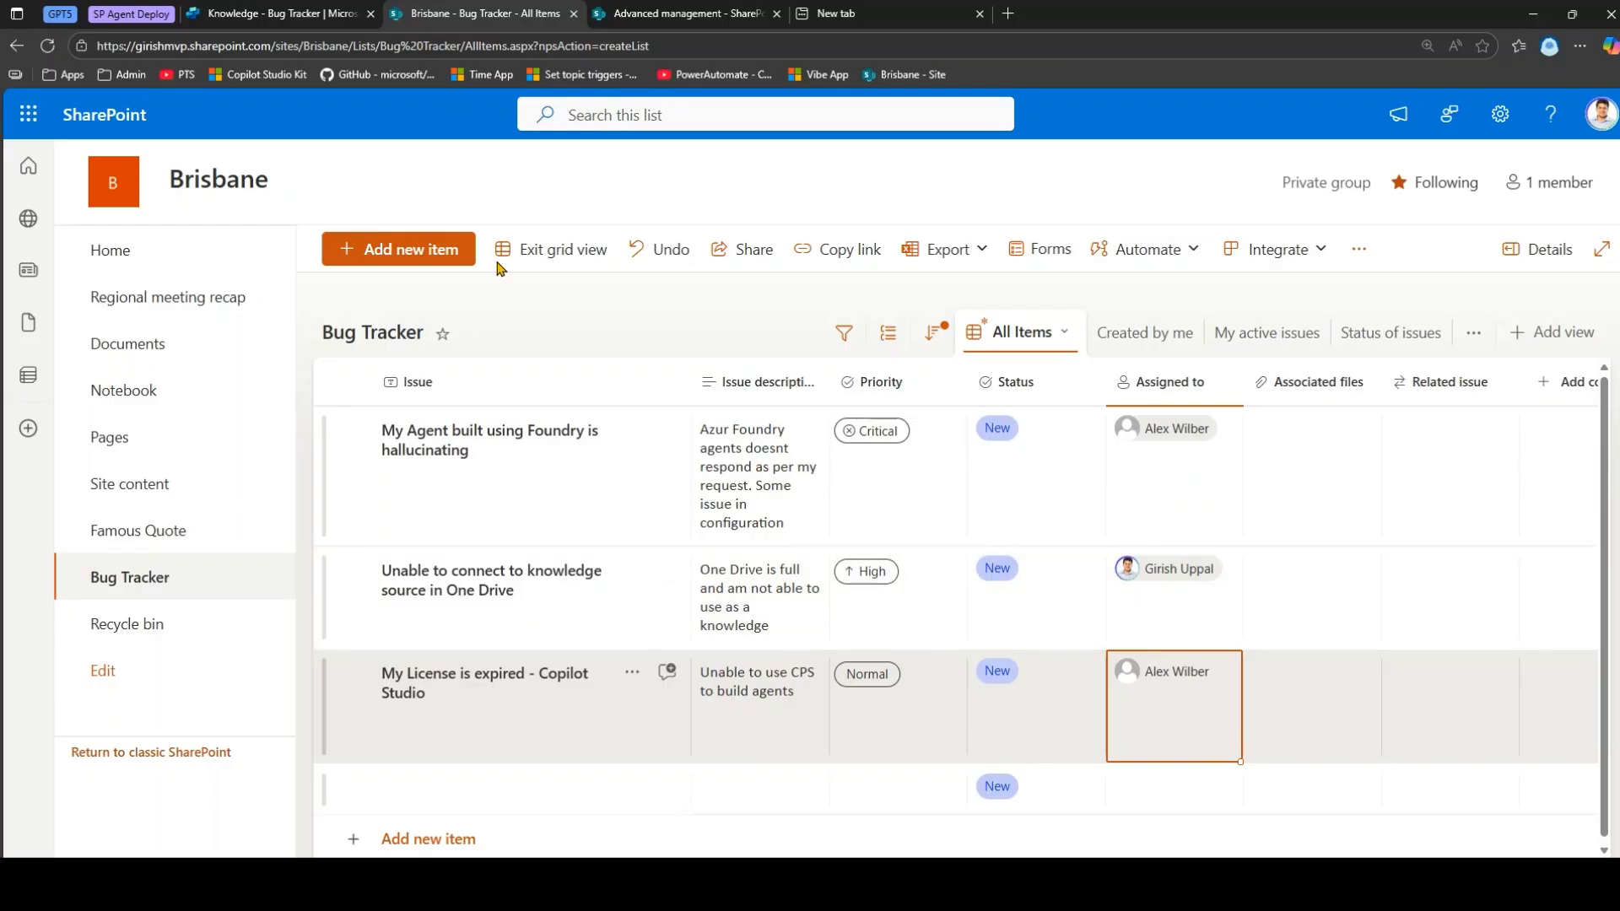
pyautogui.click(312, 12)
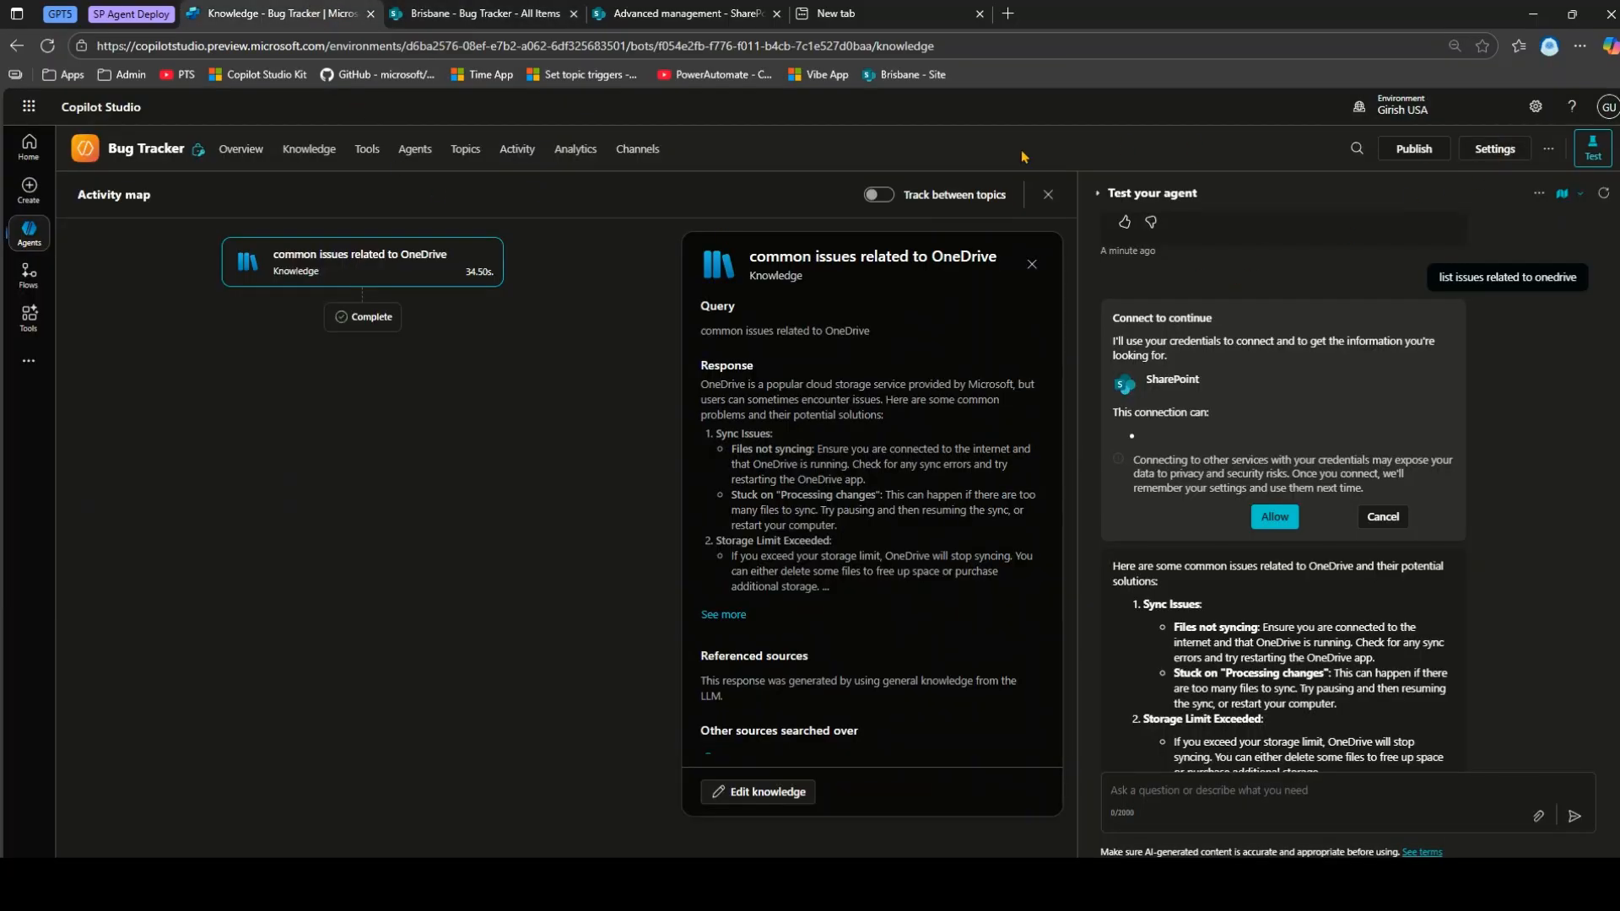
pyautogui.click(240, 150)
pyautogui.scroll(-2, 424, 617)
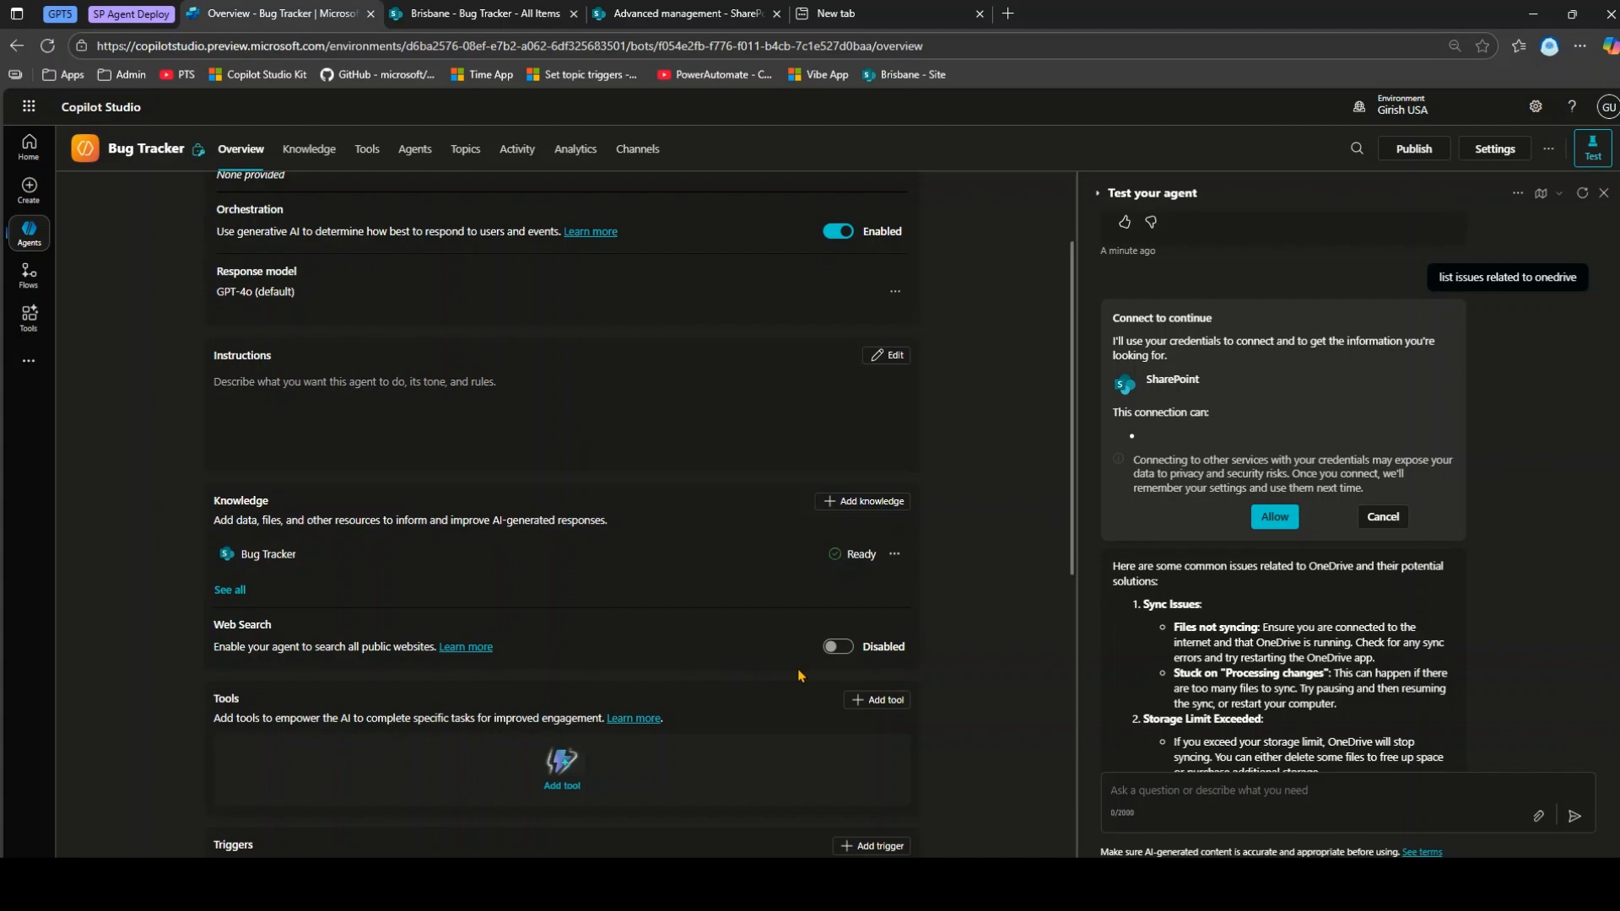
pyautogui.scroll(-4, 320, 557)
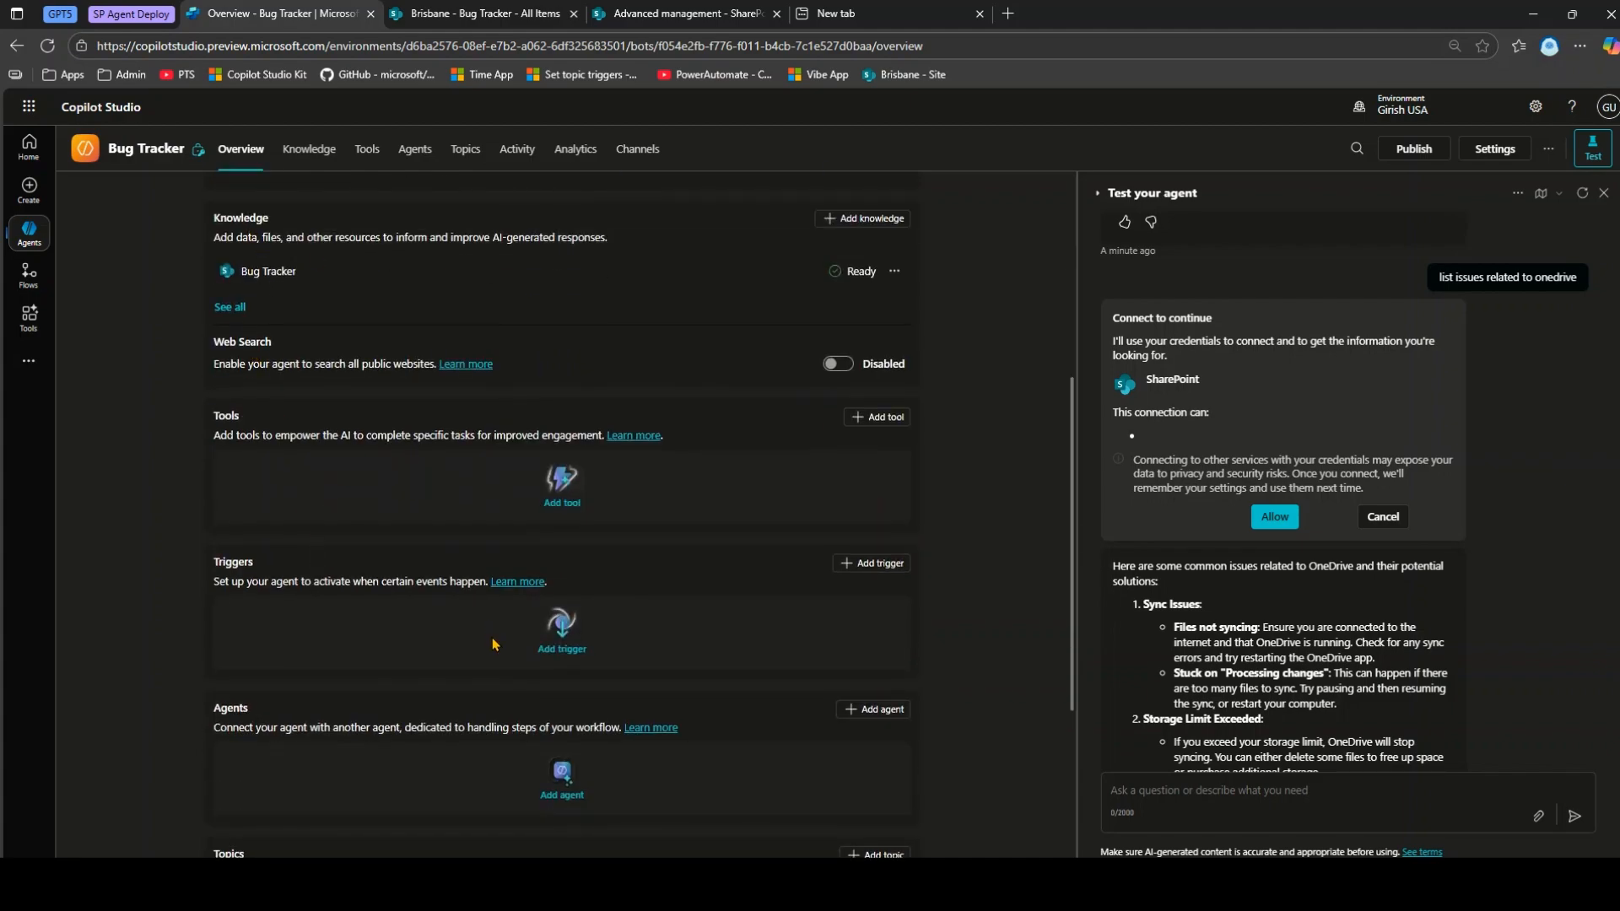
pyautogui.scroll(-4, 496, 718)
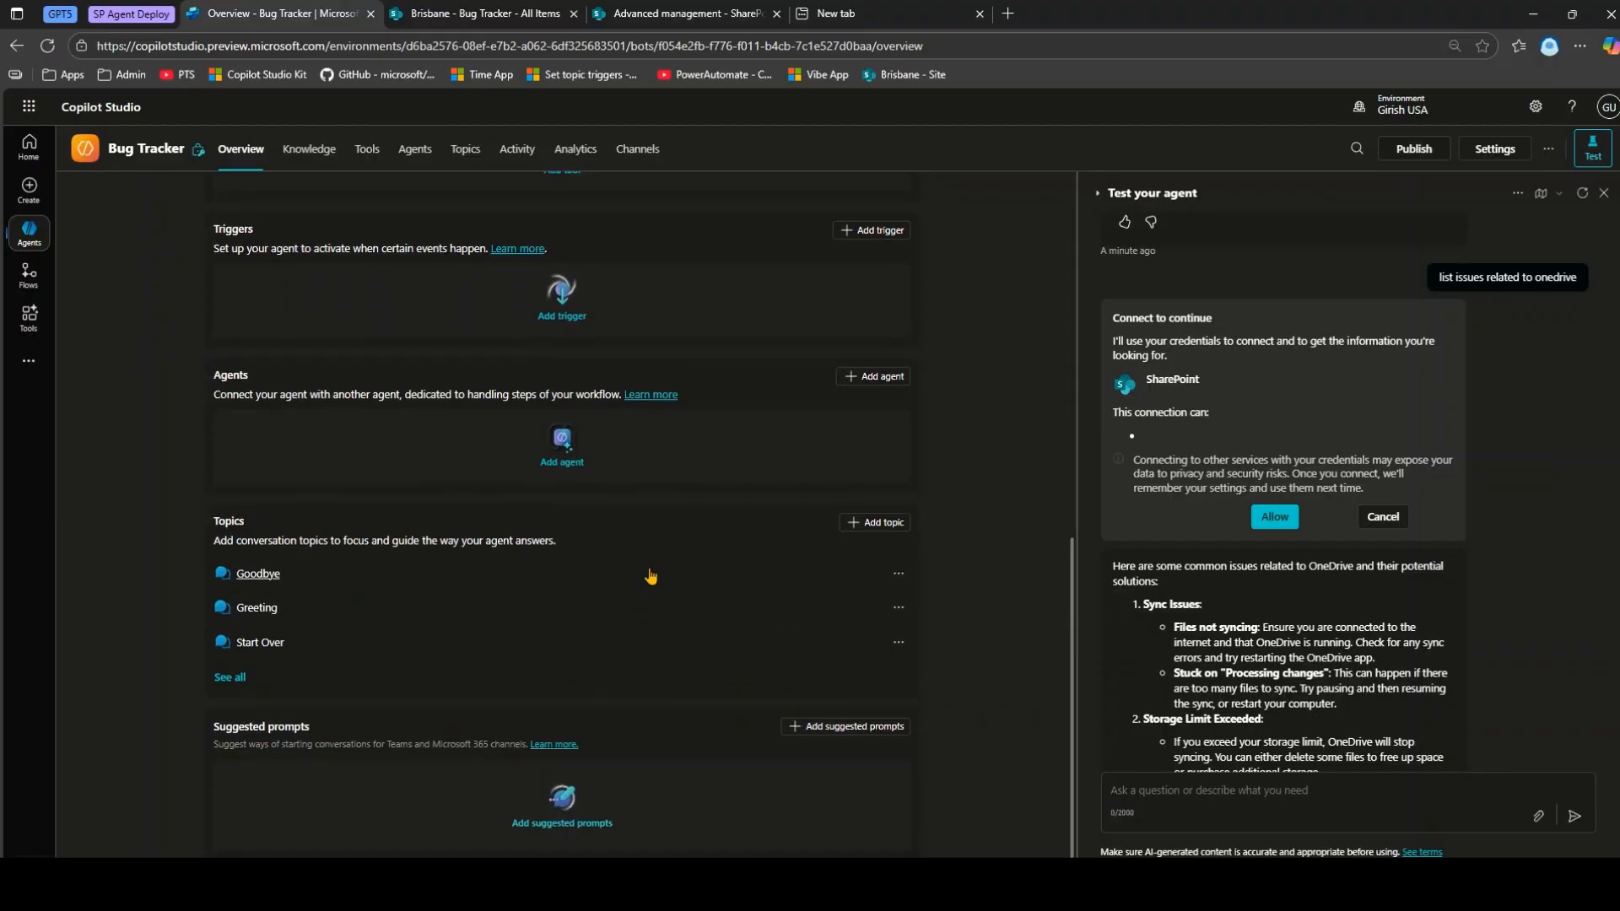
pyautogui.scroll(6, 651, 571)
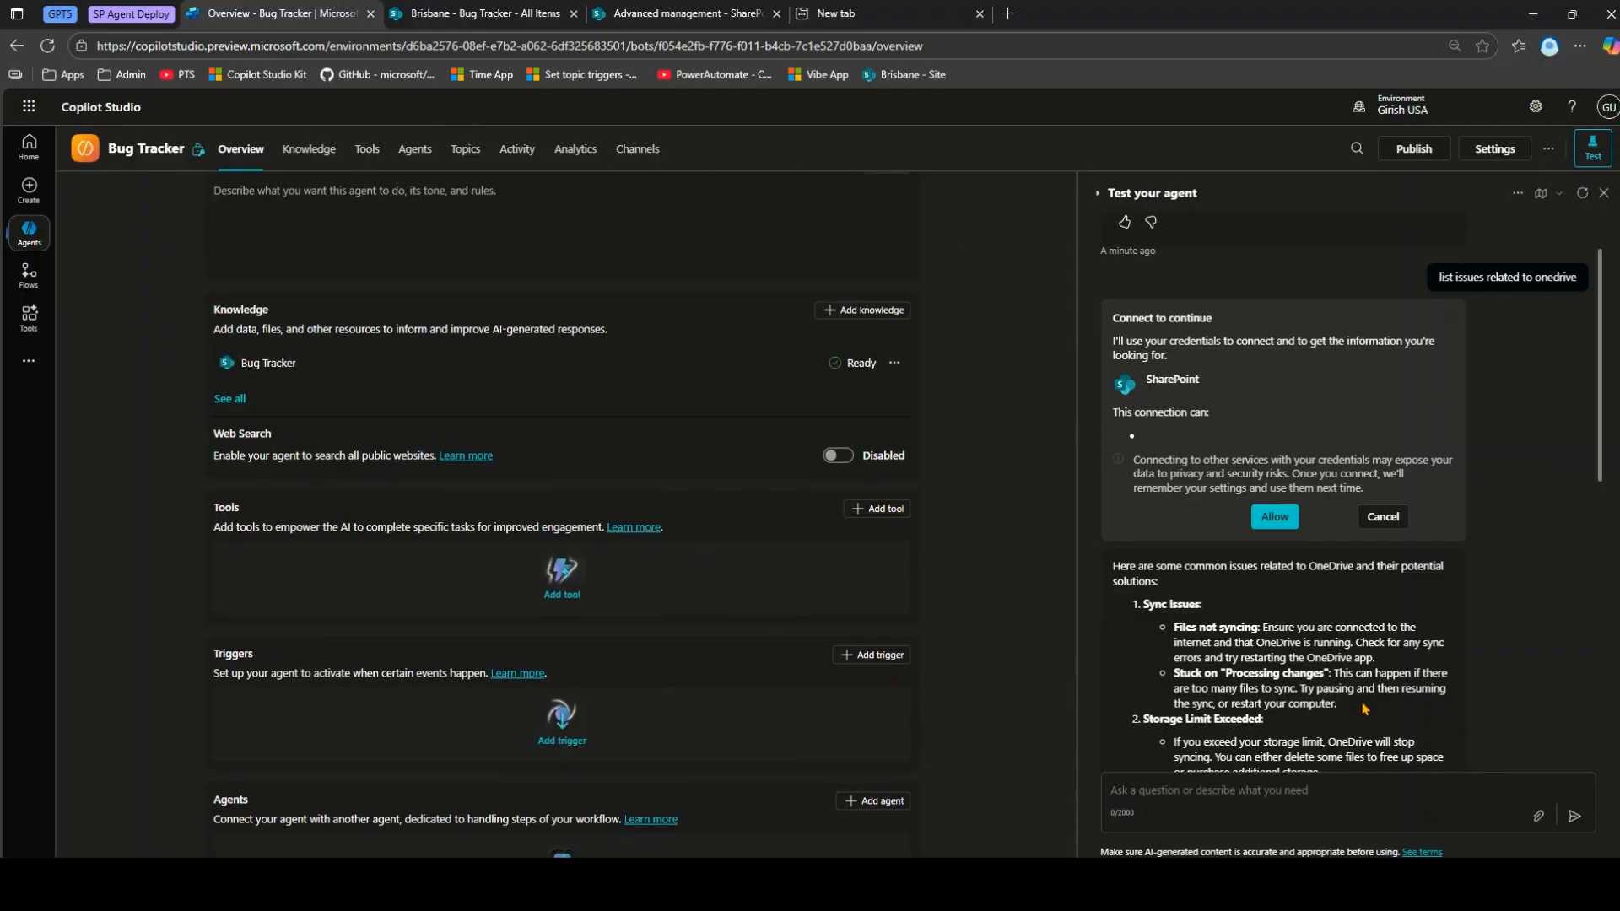
pyautogui.scroll(-3, 1333, 742)
pyautogui.click(1306, 794)
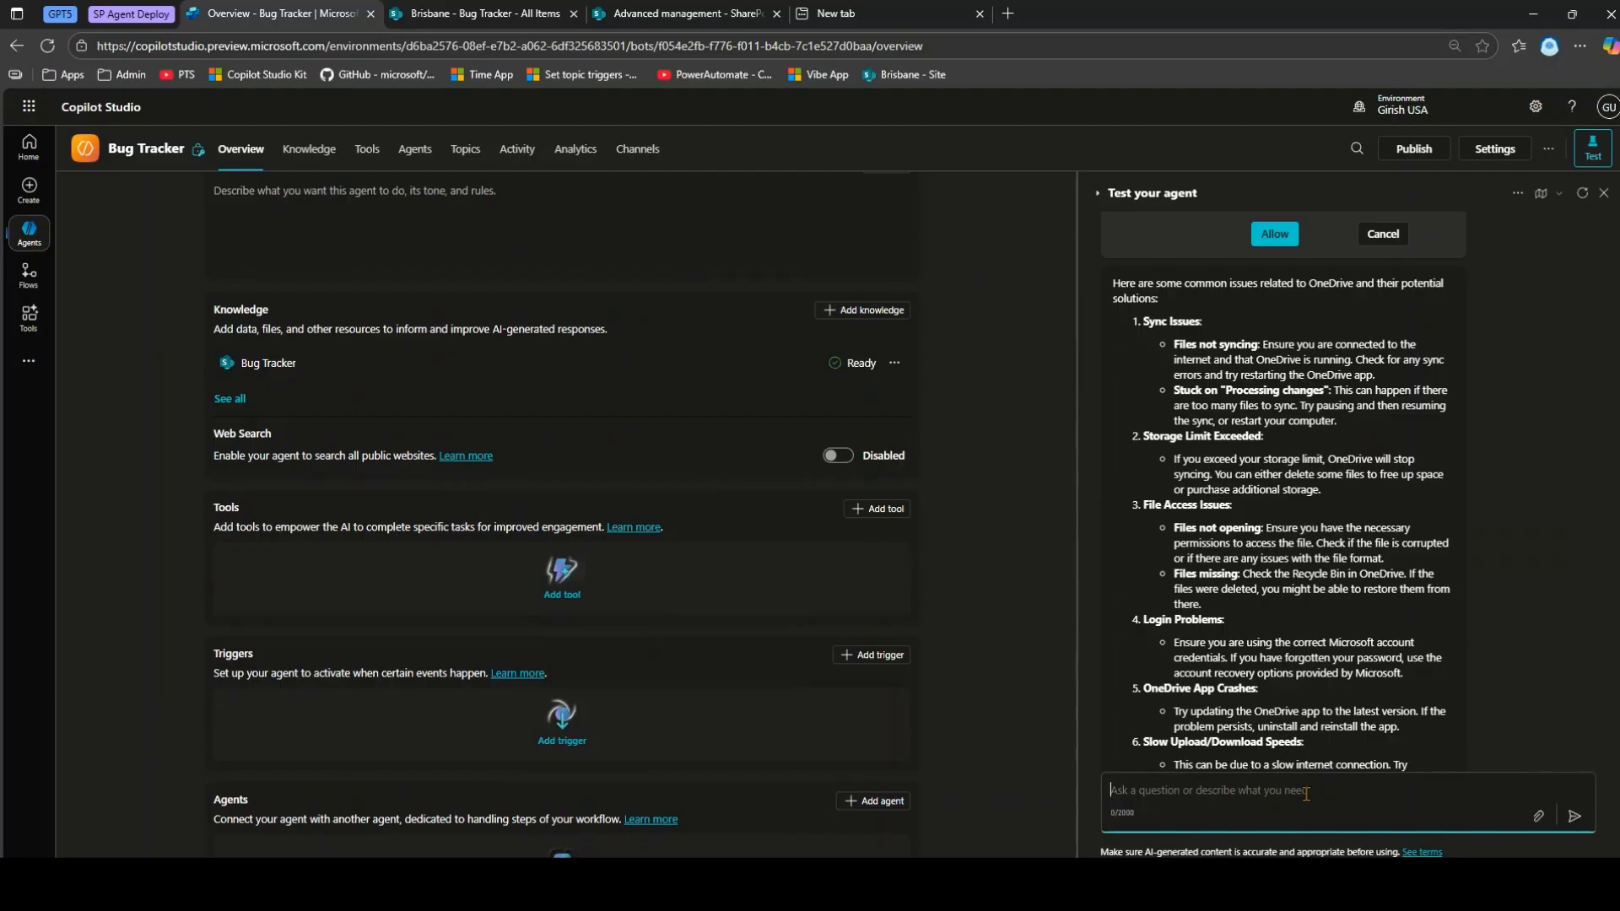
# Ask the test agent which issues are assigned to a teammate and compare with the SharePoint list.
pyautogui.write('List the issues')
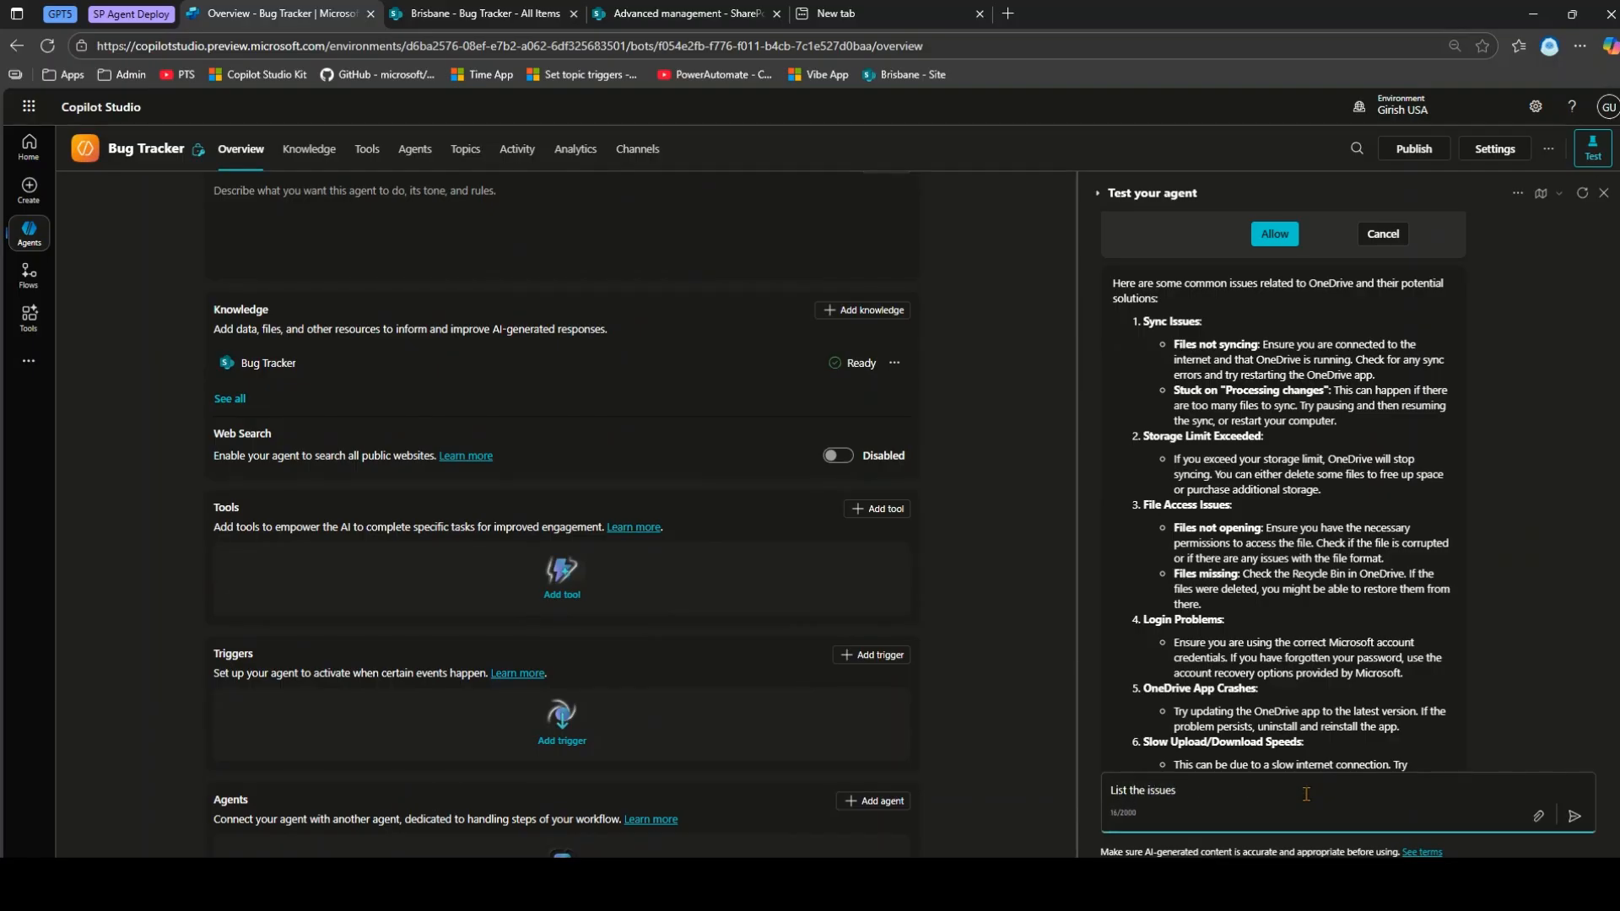
pyautogui.write(' assigned to Girish')
pyautogui.press('Return')
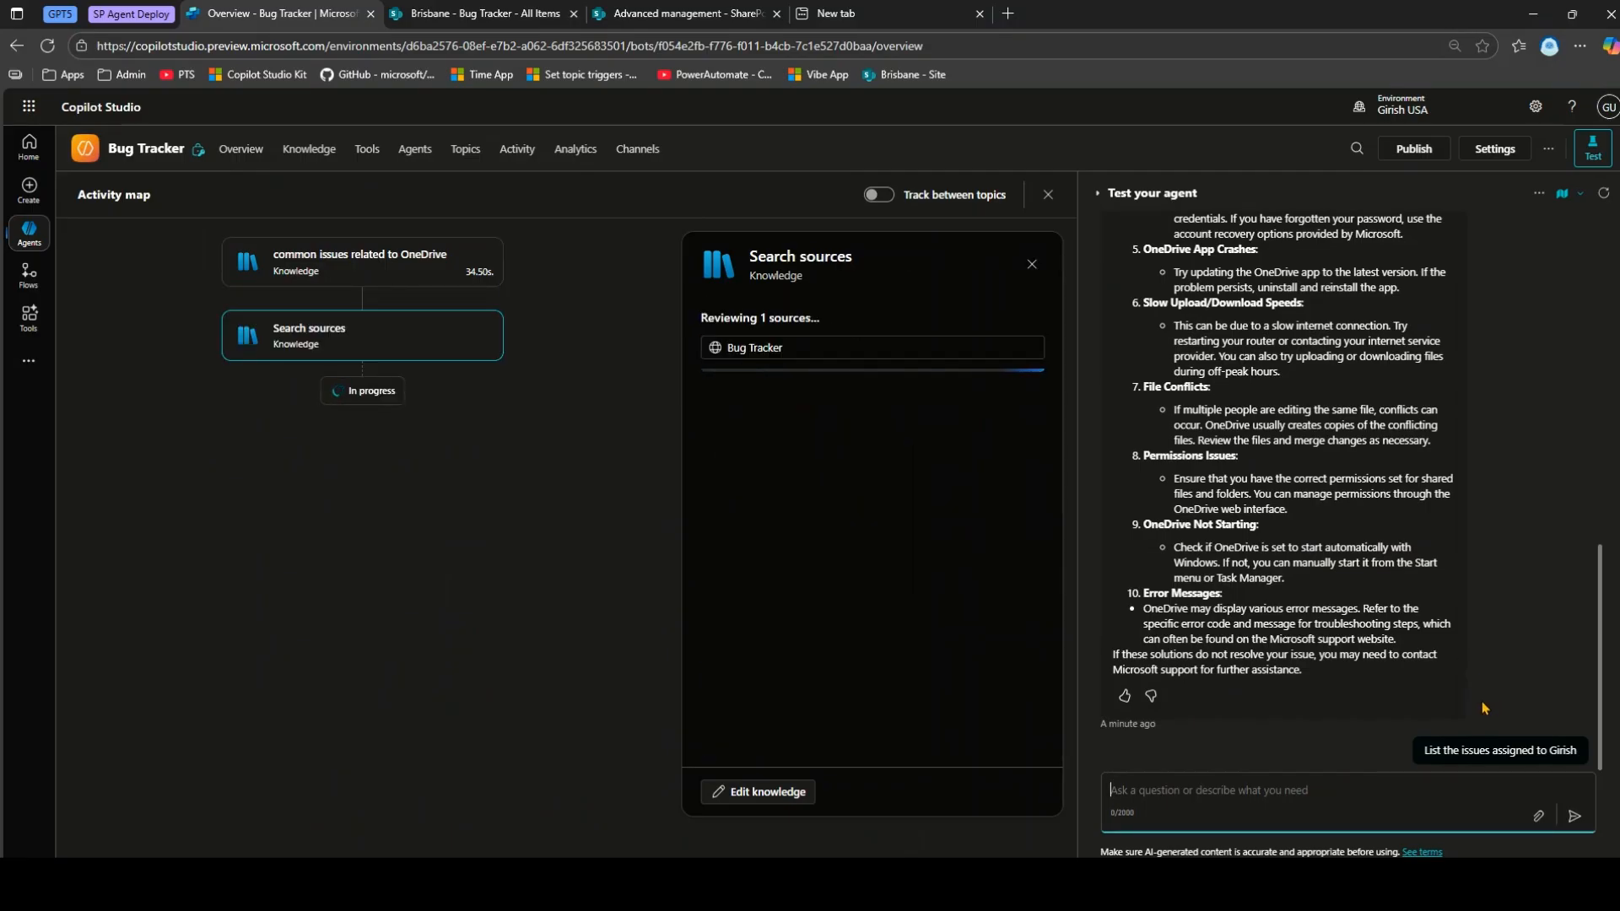
pyautogui.click(506, 13)
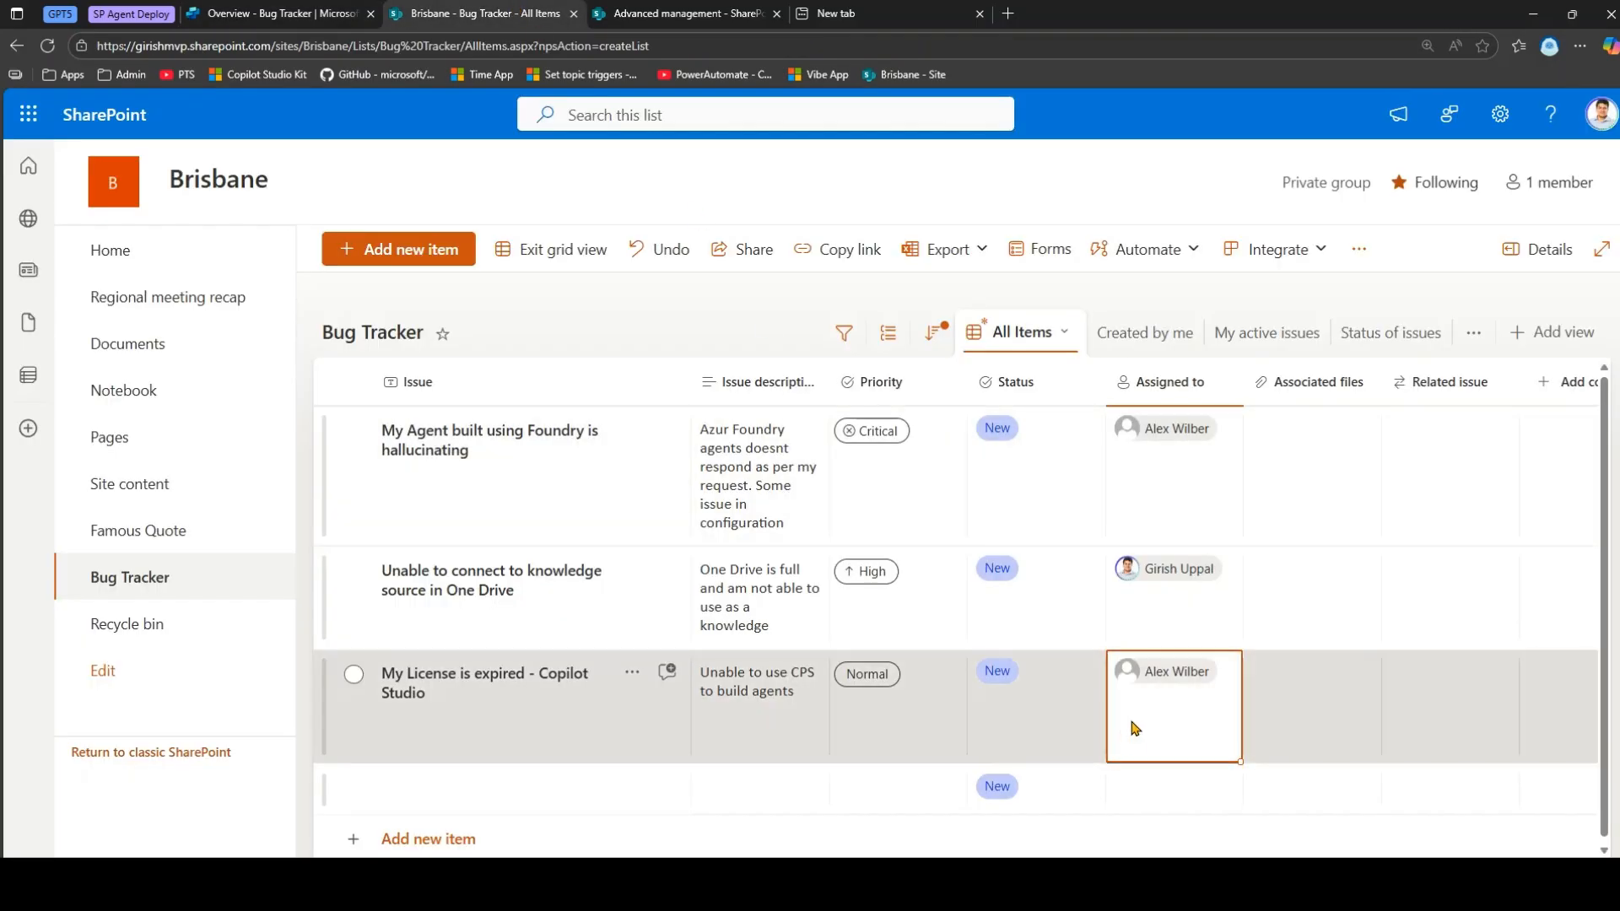
pyautogui.click(288, 10)
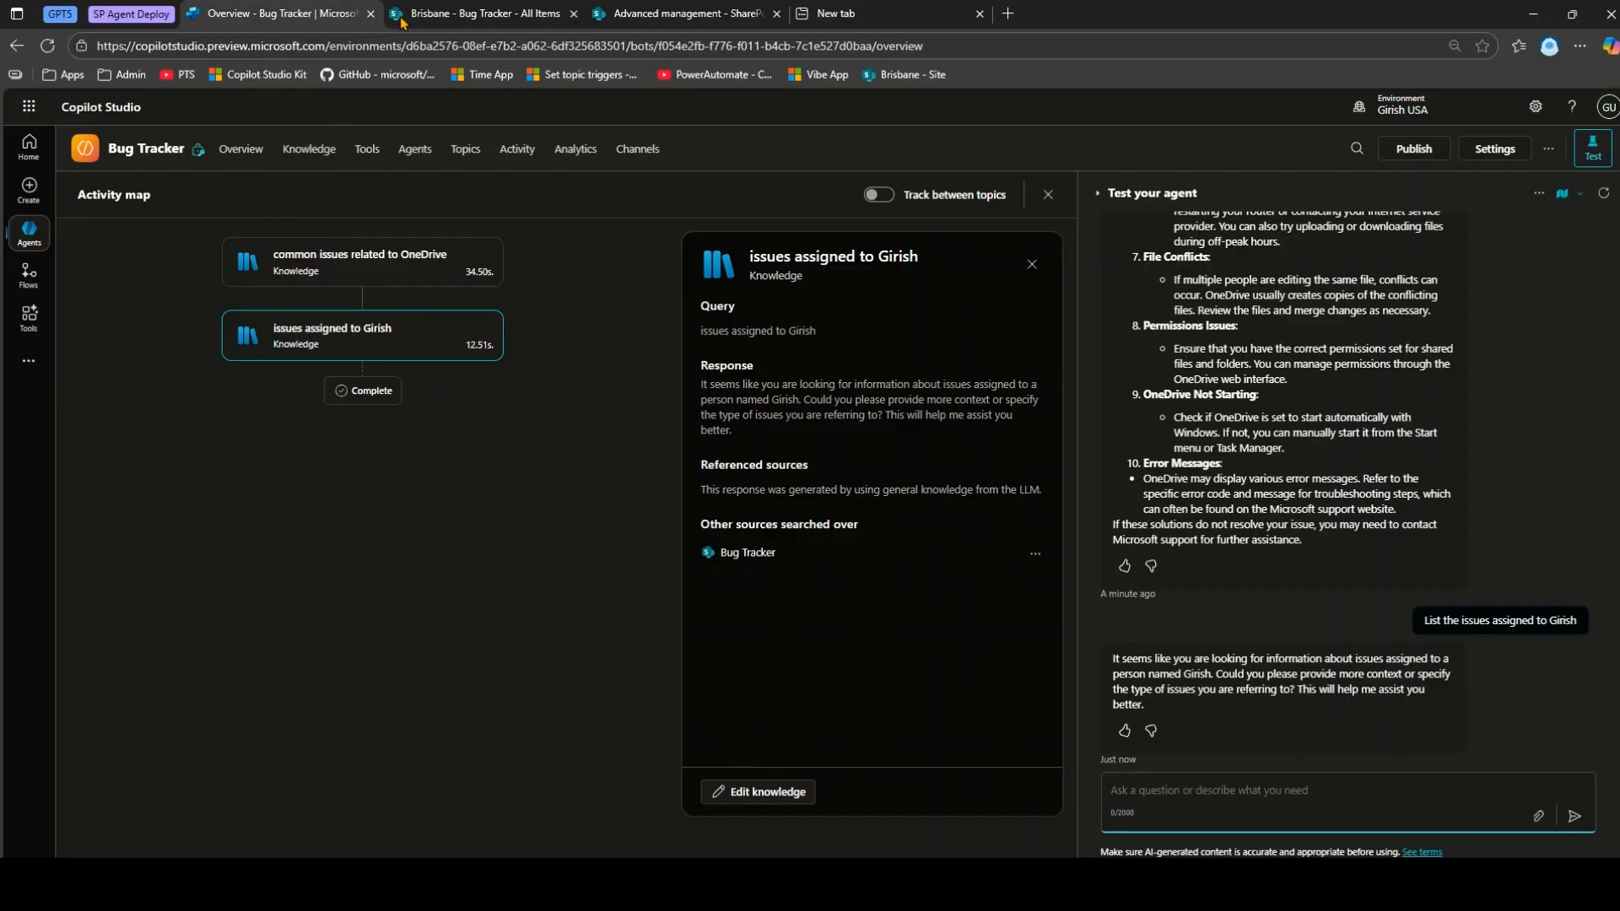
pyautogui.click(465, 10)
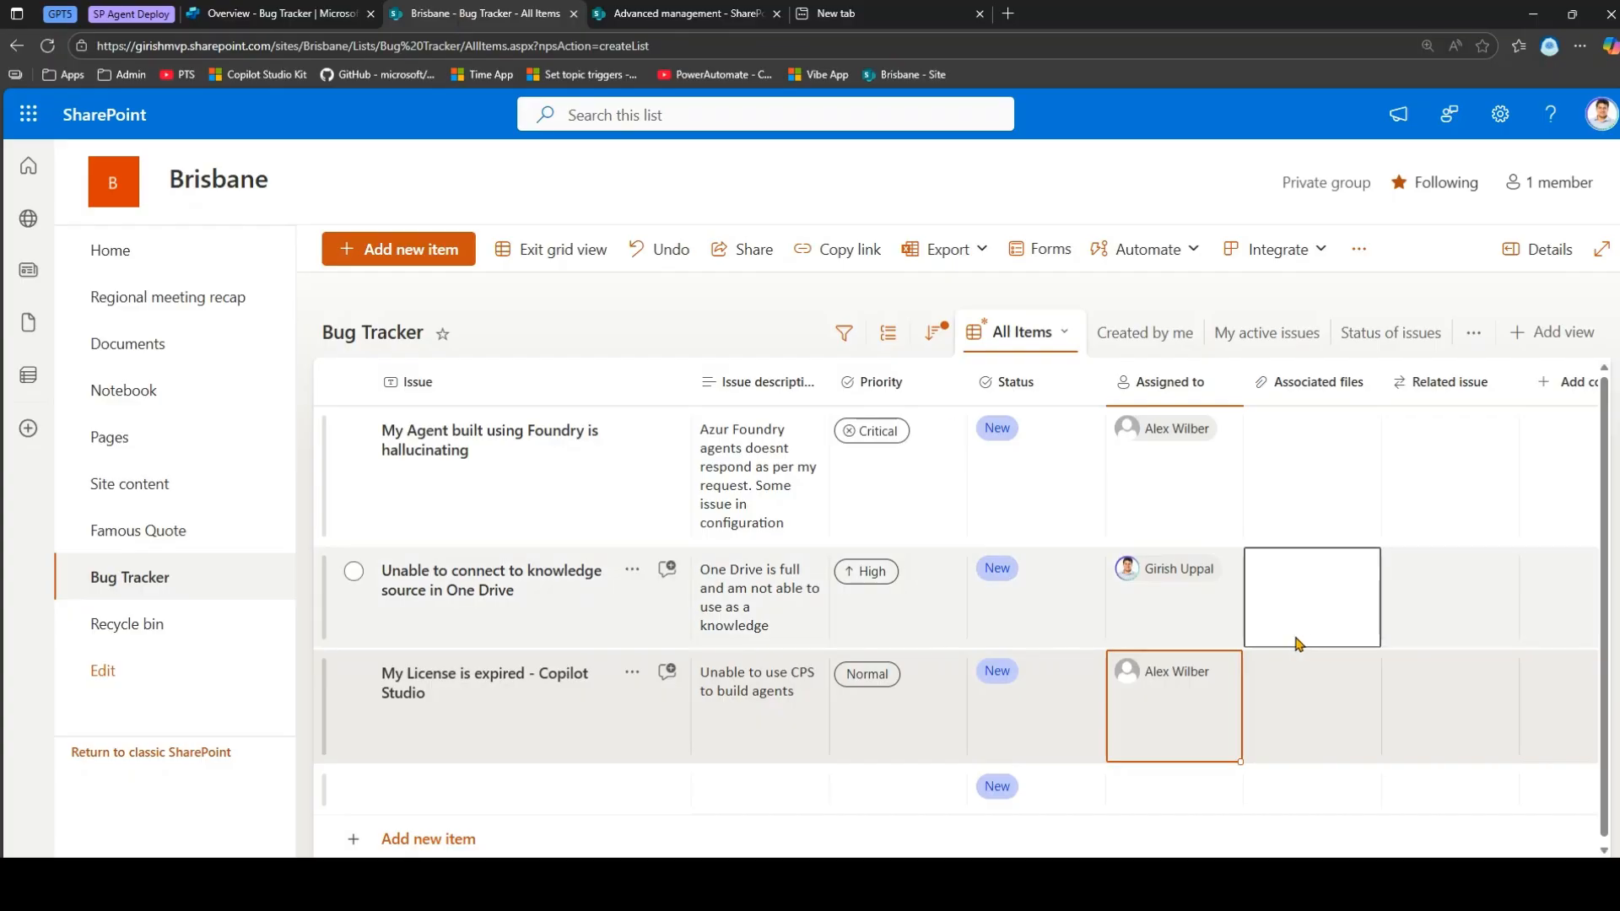
pyautogui.click(307, 11)
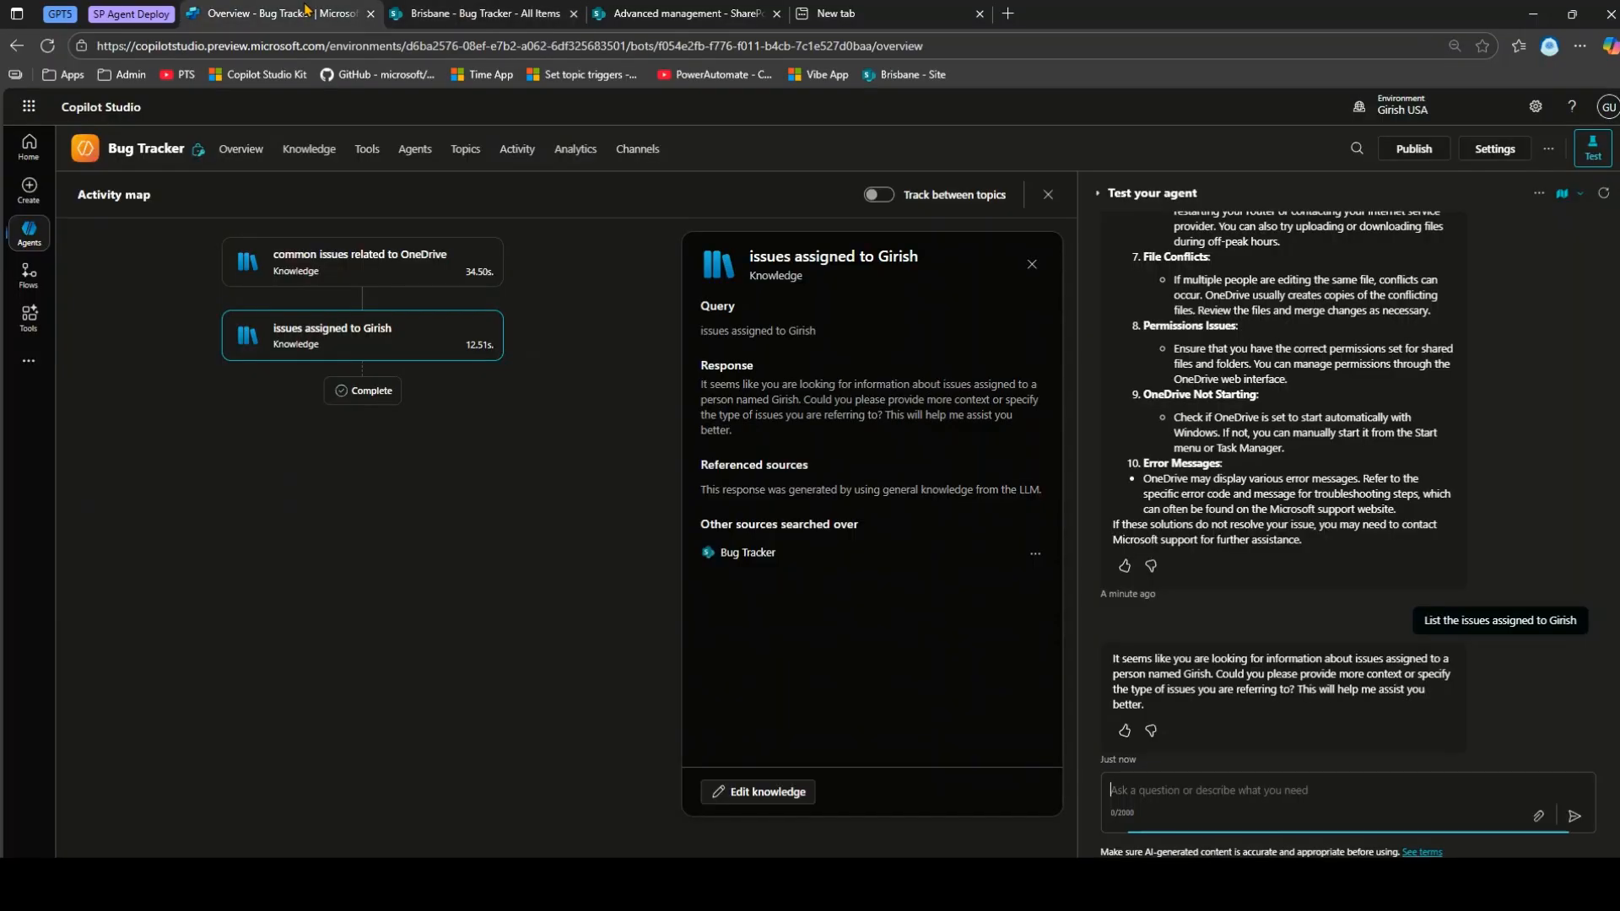
# Ask the agent for the issues assigned to the teammate by full name; it says it can't access user data.
pyautogui.write('List the issue')
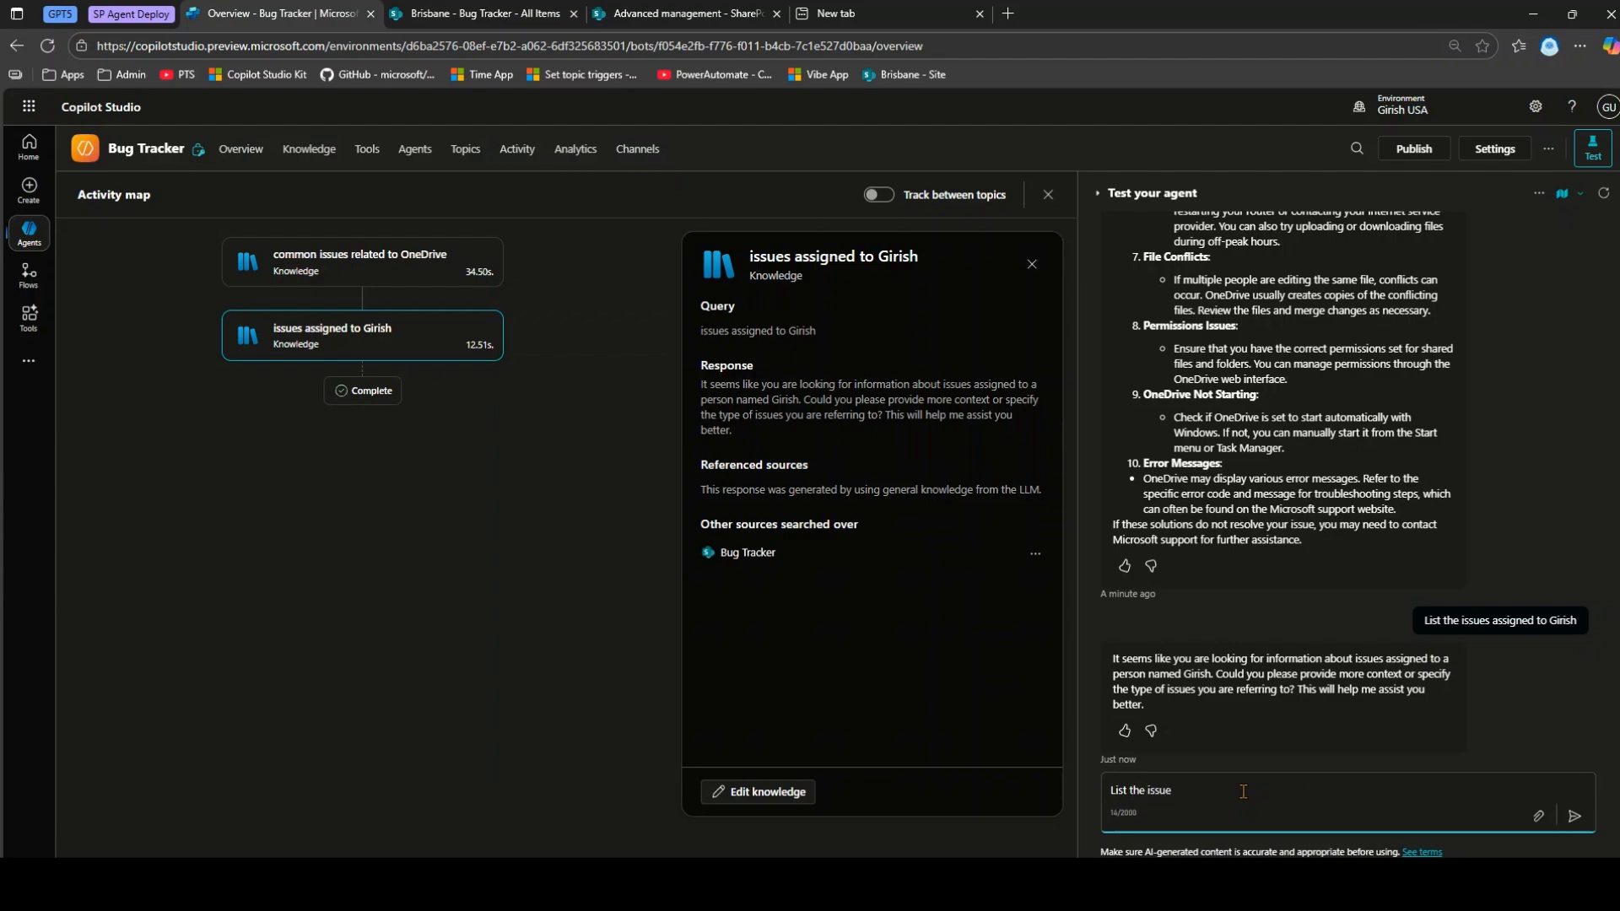
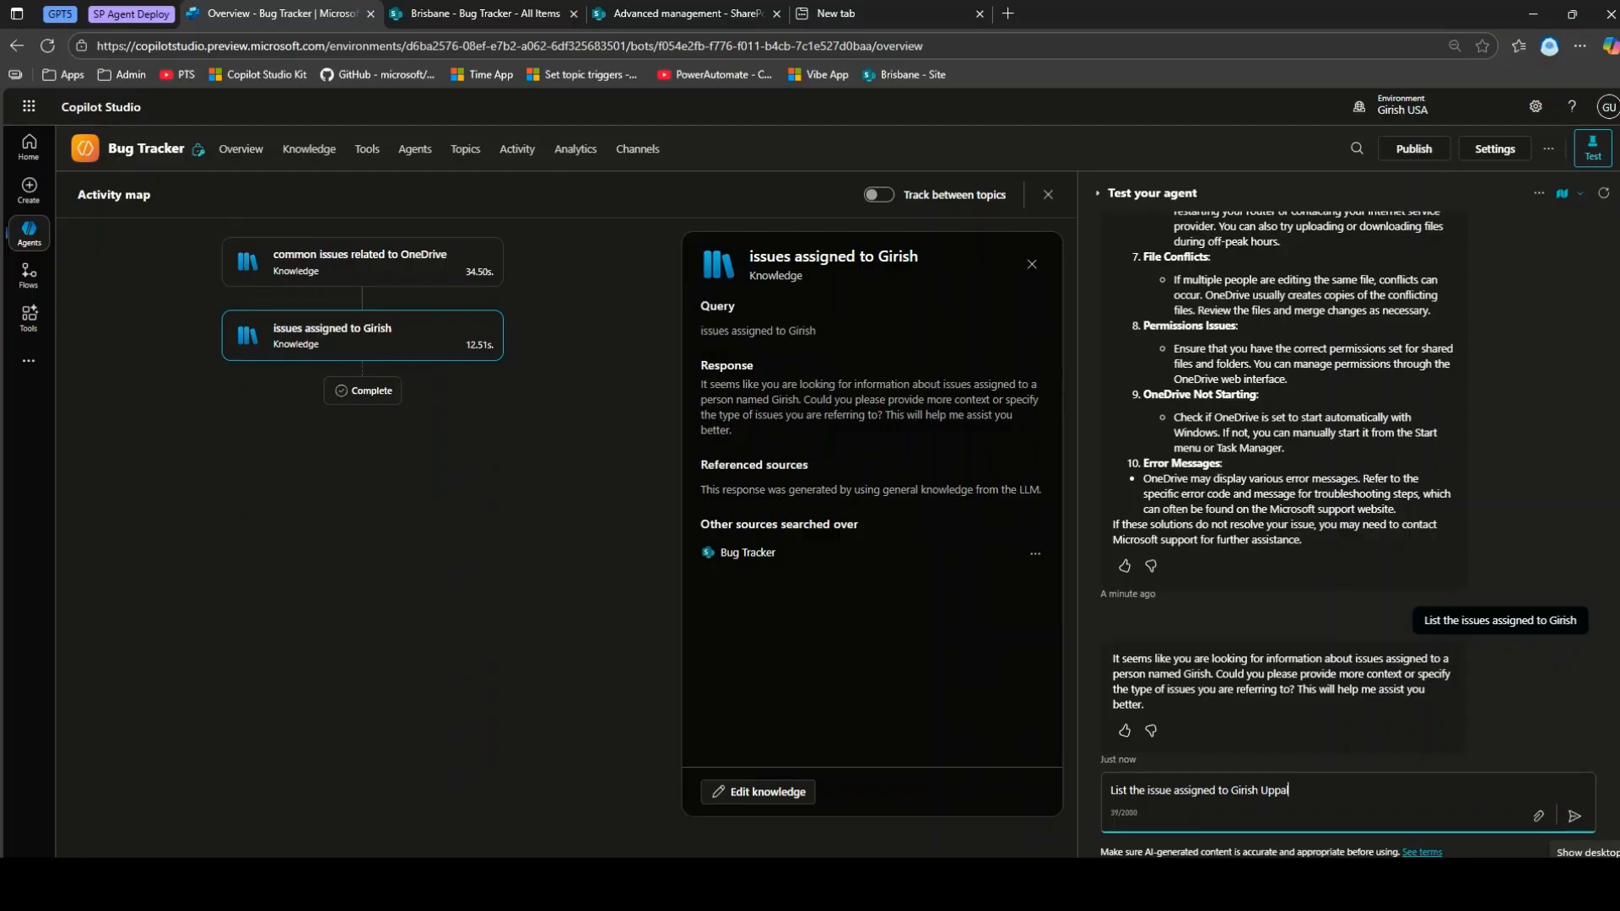
pyautogui.press('Return')
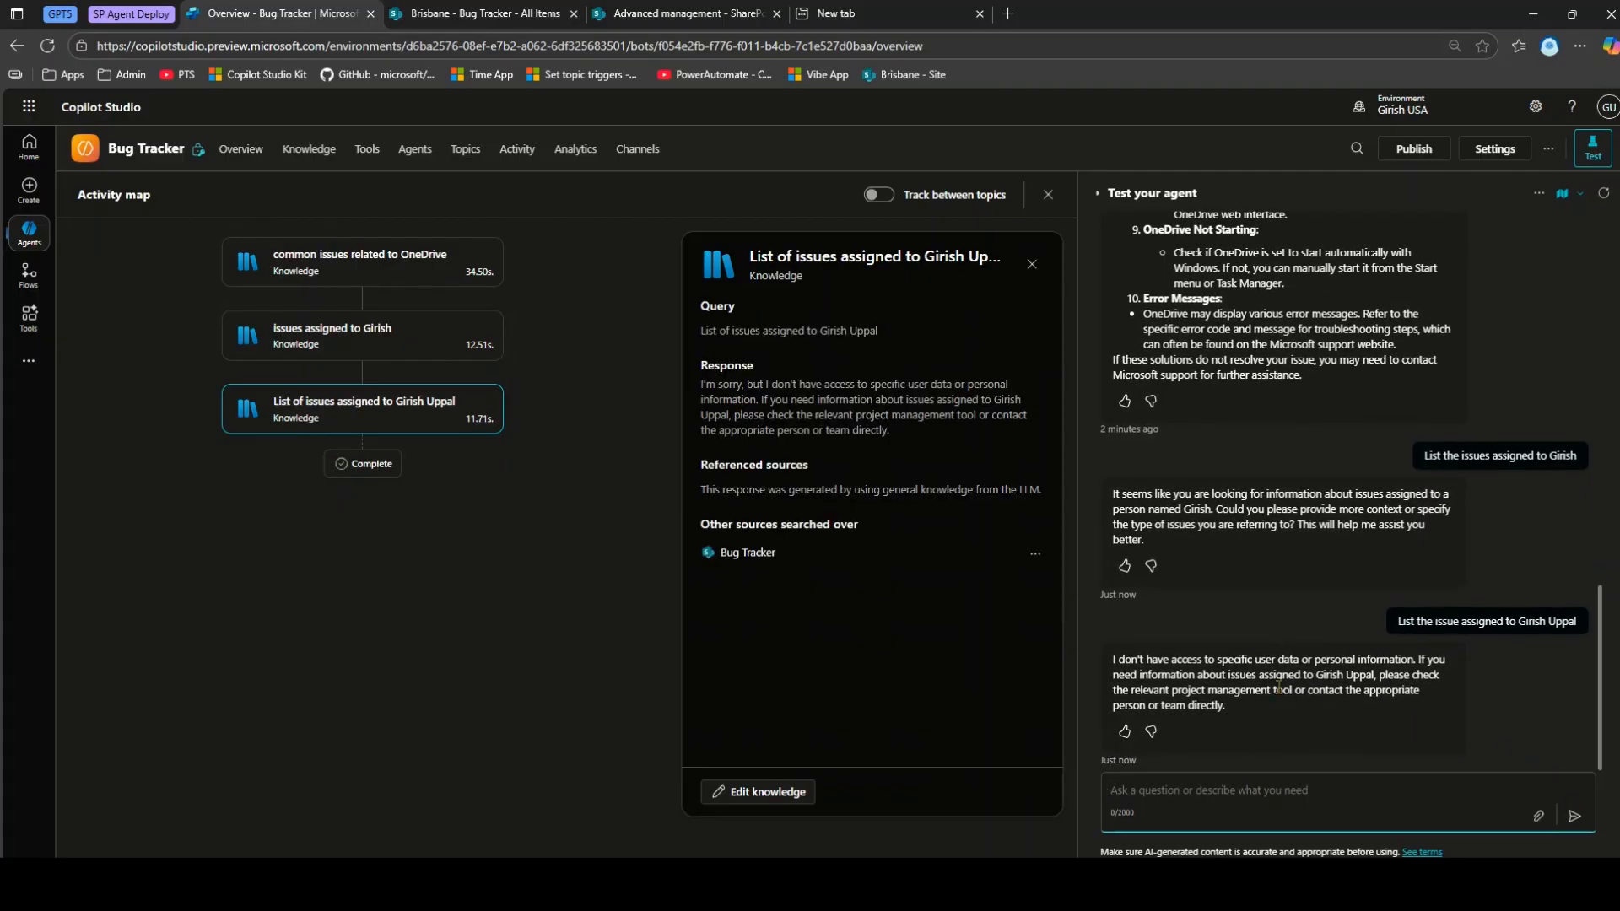
pyautogui.moveTo(1237, 665); pyautogui.dragTo(1296, 696)
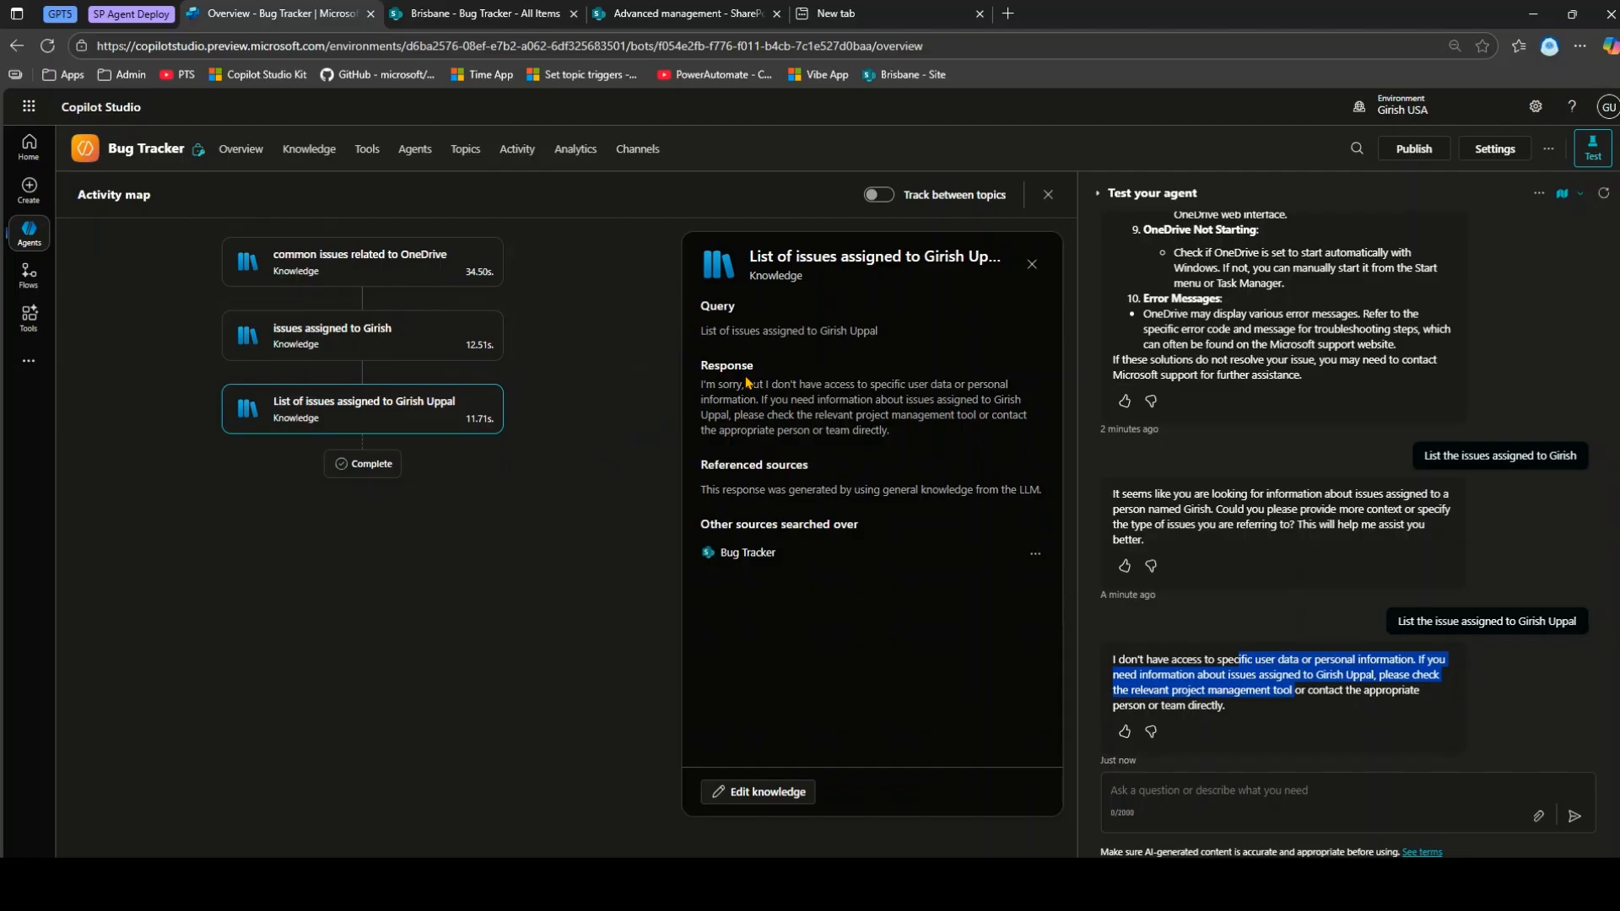
# Check the assignee in the SharePoint Bug Tracker list, then return to the test chat box.
pyautogui.click(456, 13)
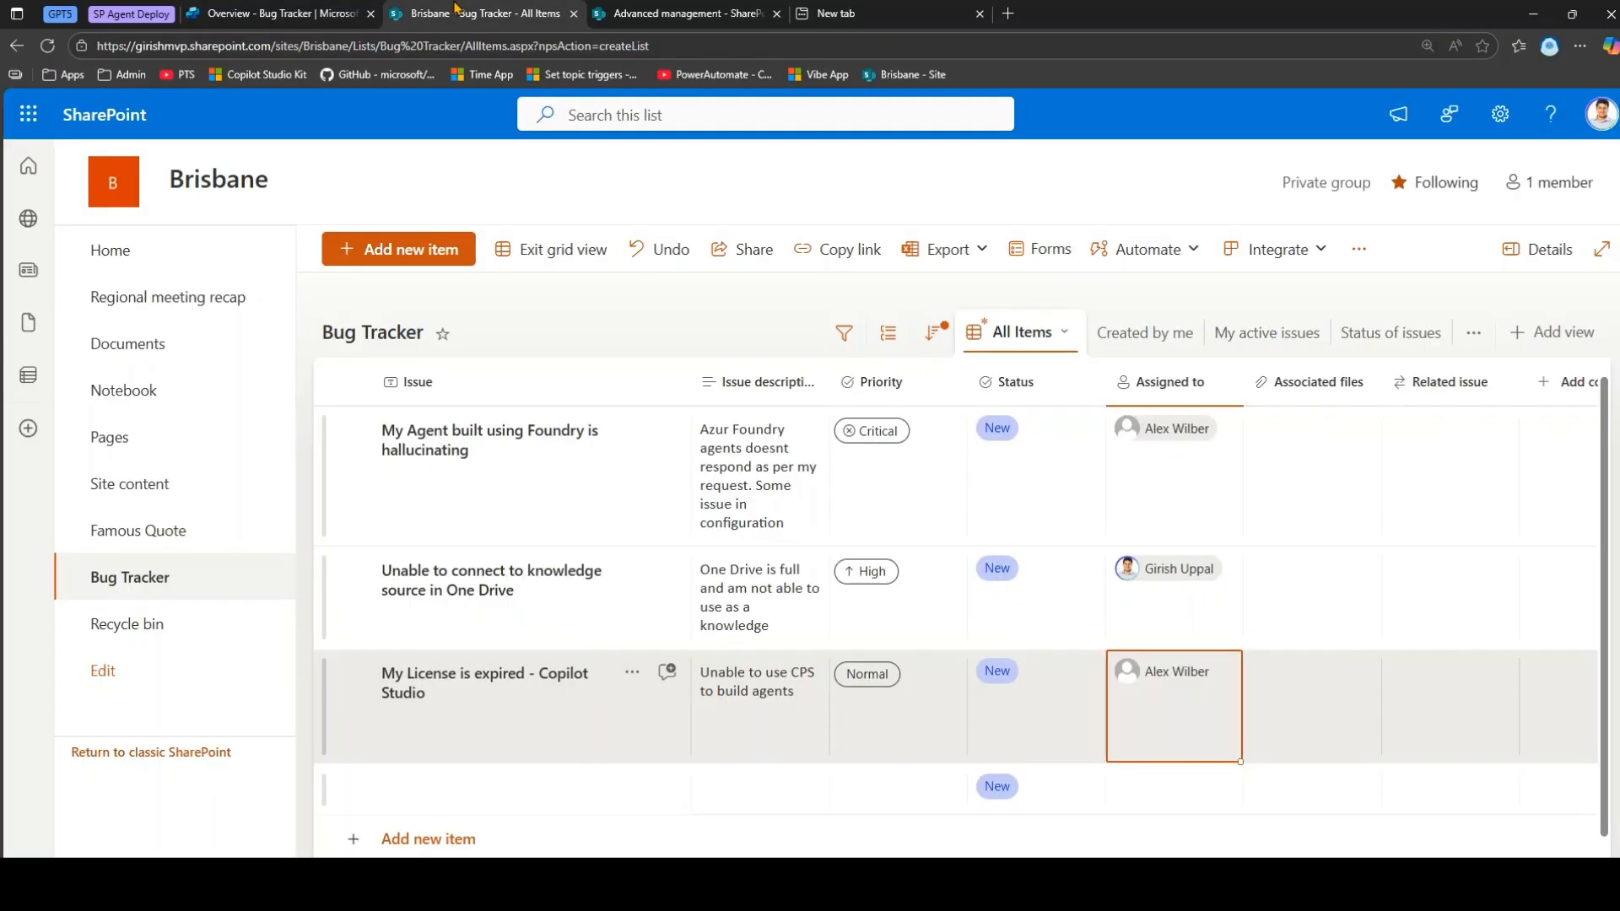
pyautogui.click(274, 14)
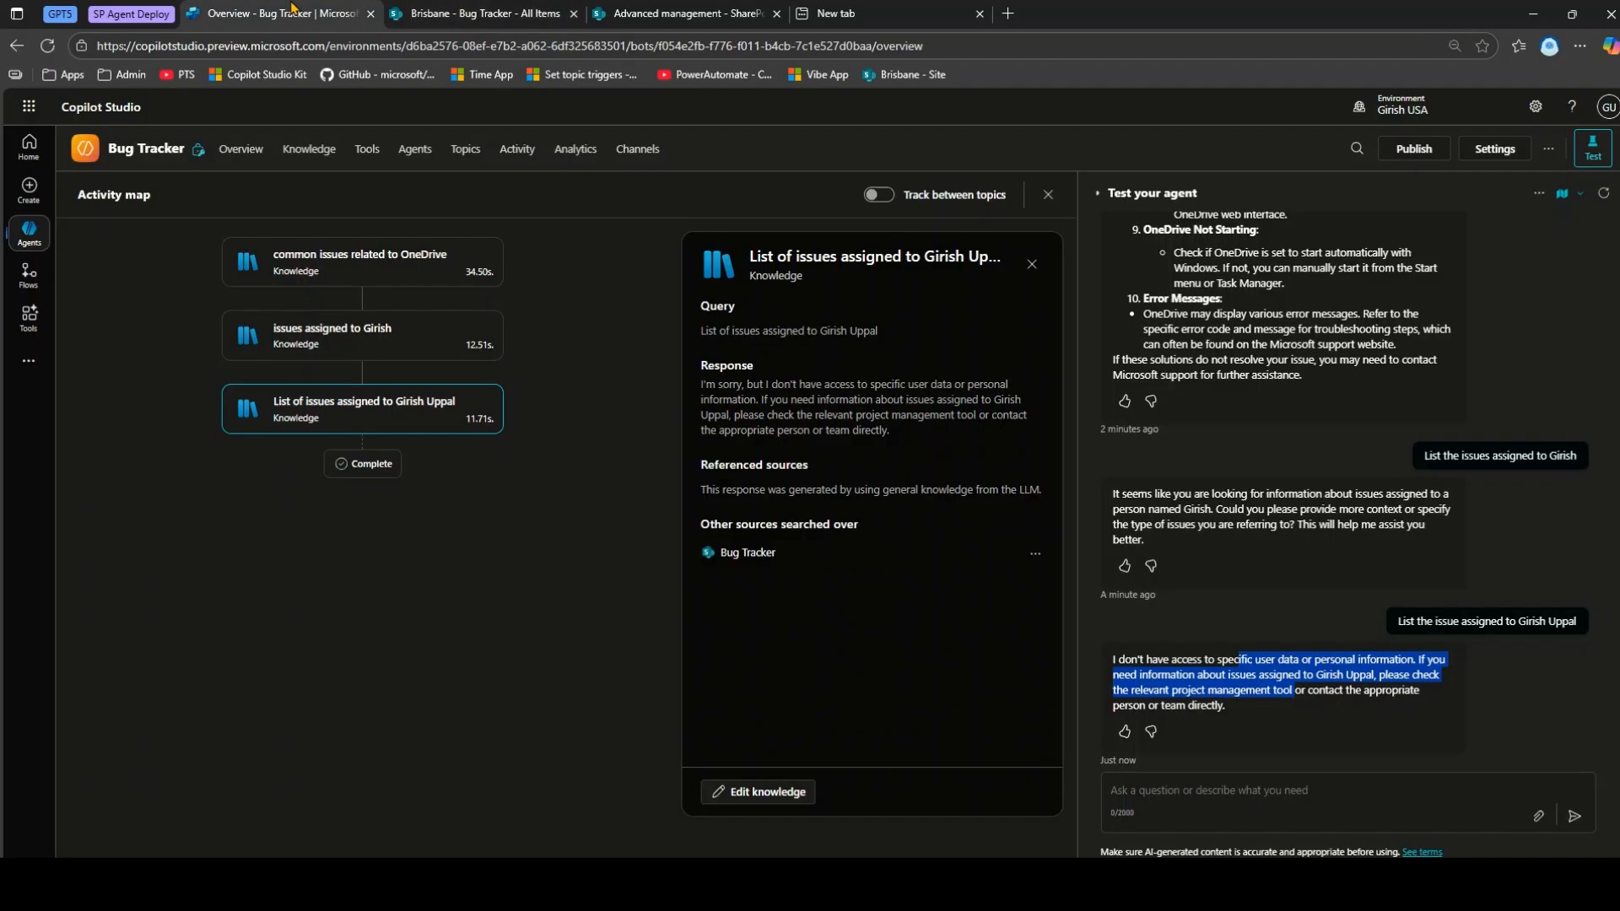
pyautogui.click(1240, 794)
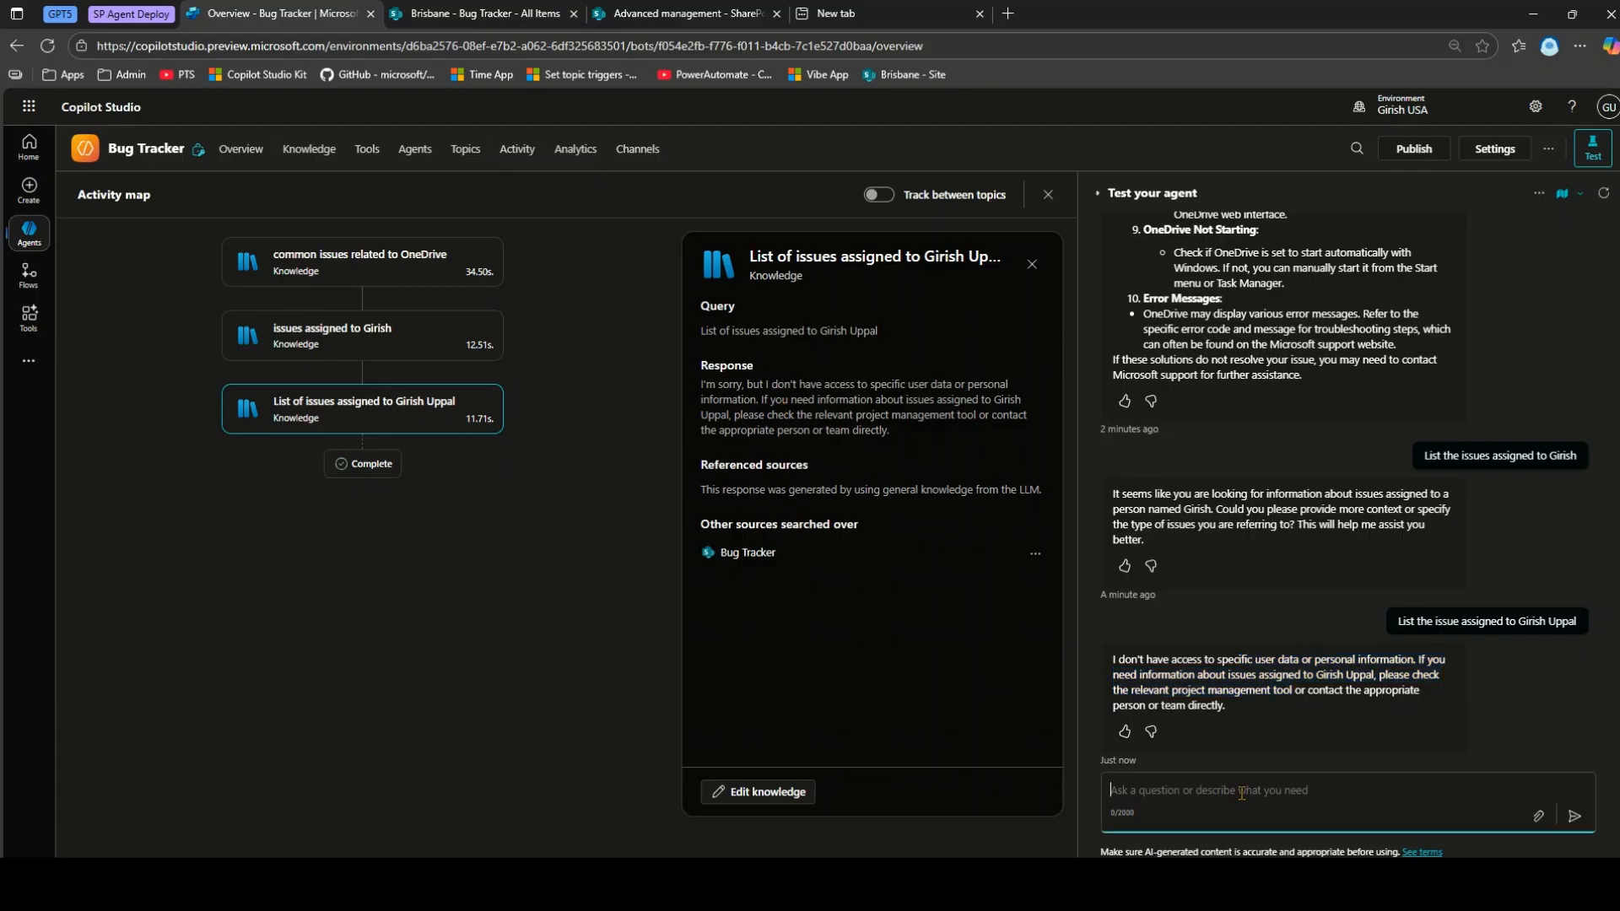
# Ask 'List the critical issues in bulleted form' and review the cited Agent Configuration, OneDrive Storage and License Expiry items.
pyautogui.write('List the critical issues in')
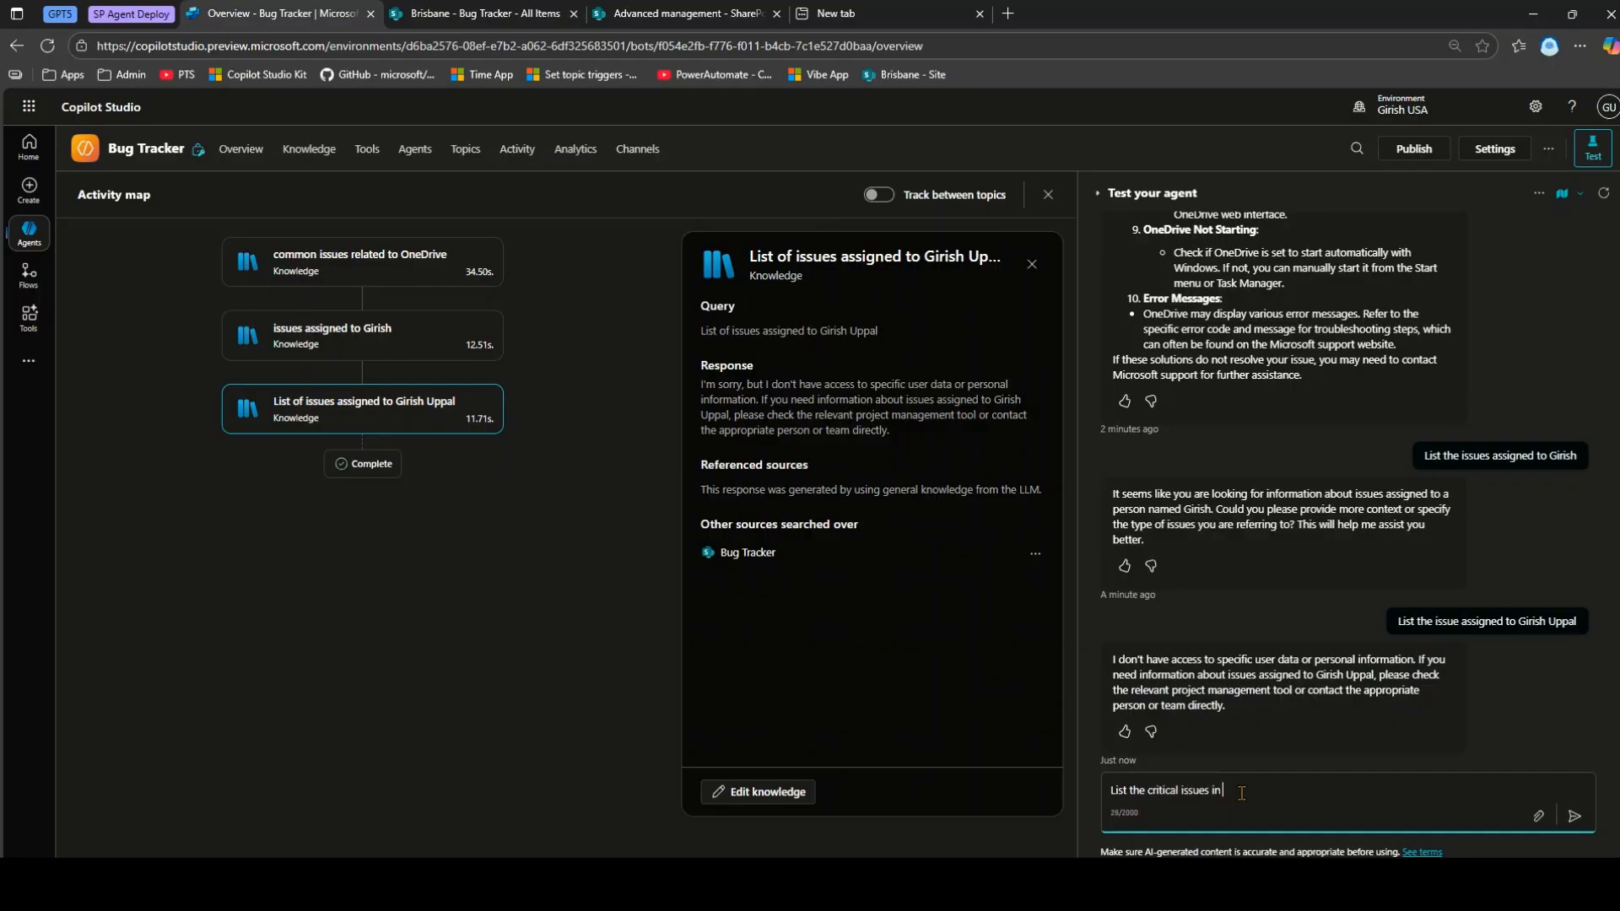
pyautogui.write('bulleted form')
pyautogui.press('Return')
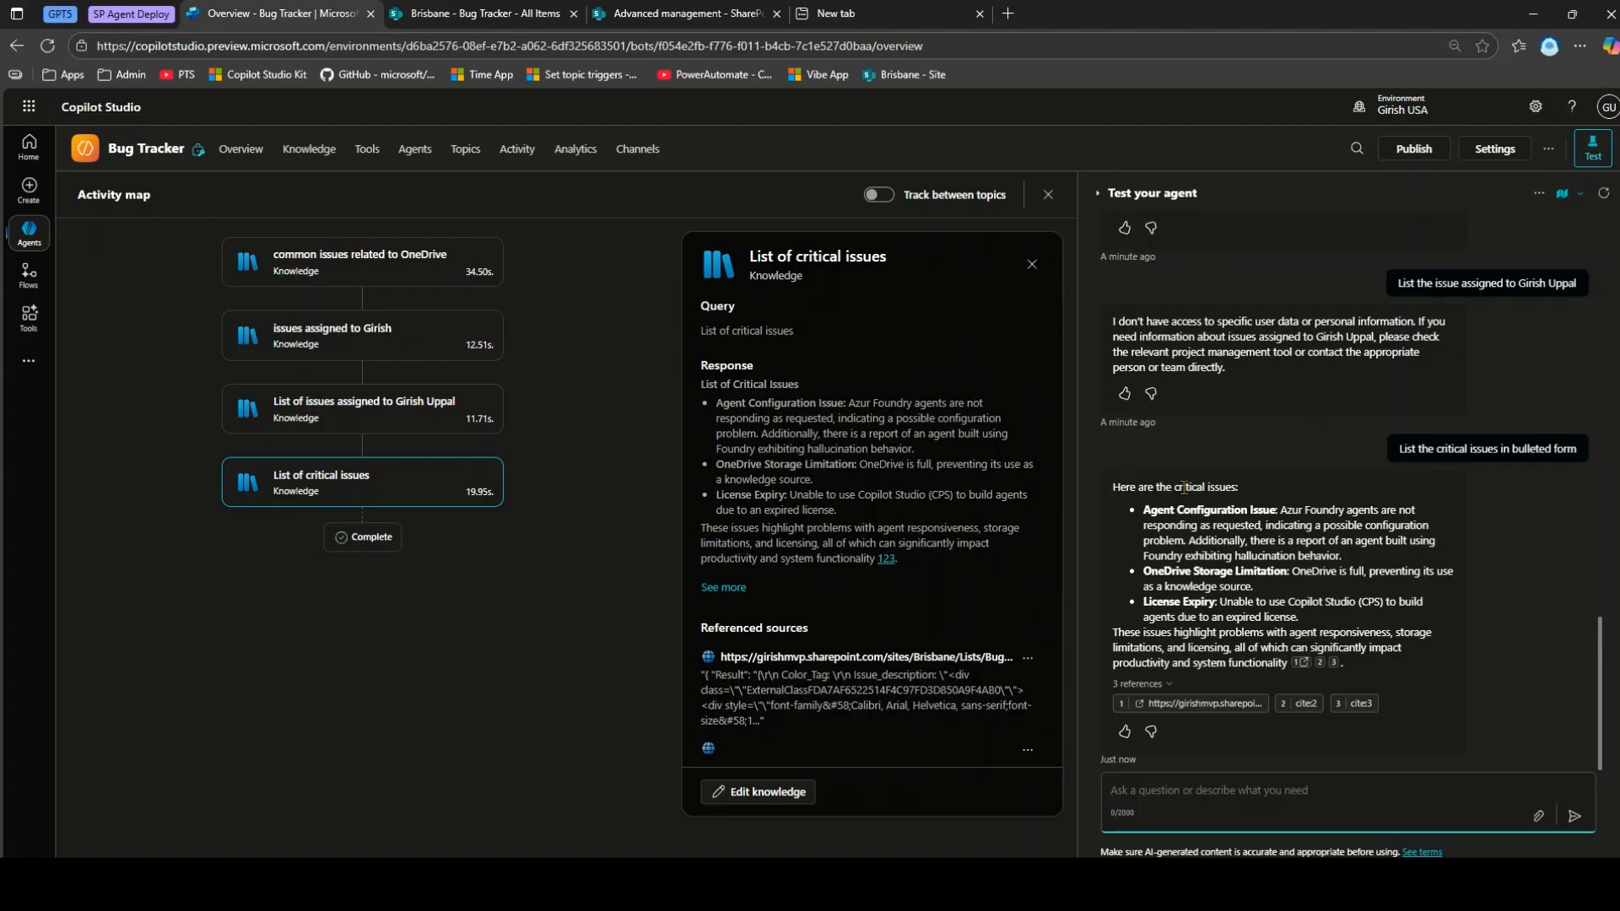
pyautogui.moveTo(1146, 516); pyautogui.dragTo(1366, 527)
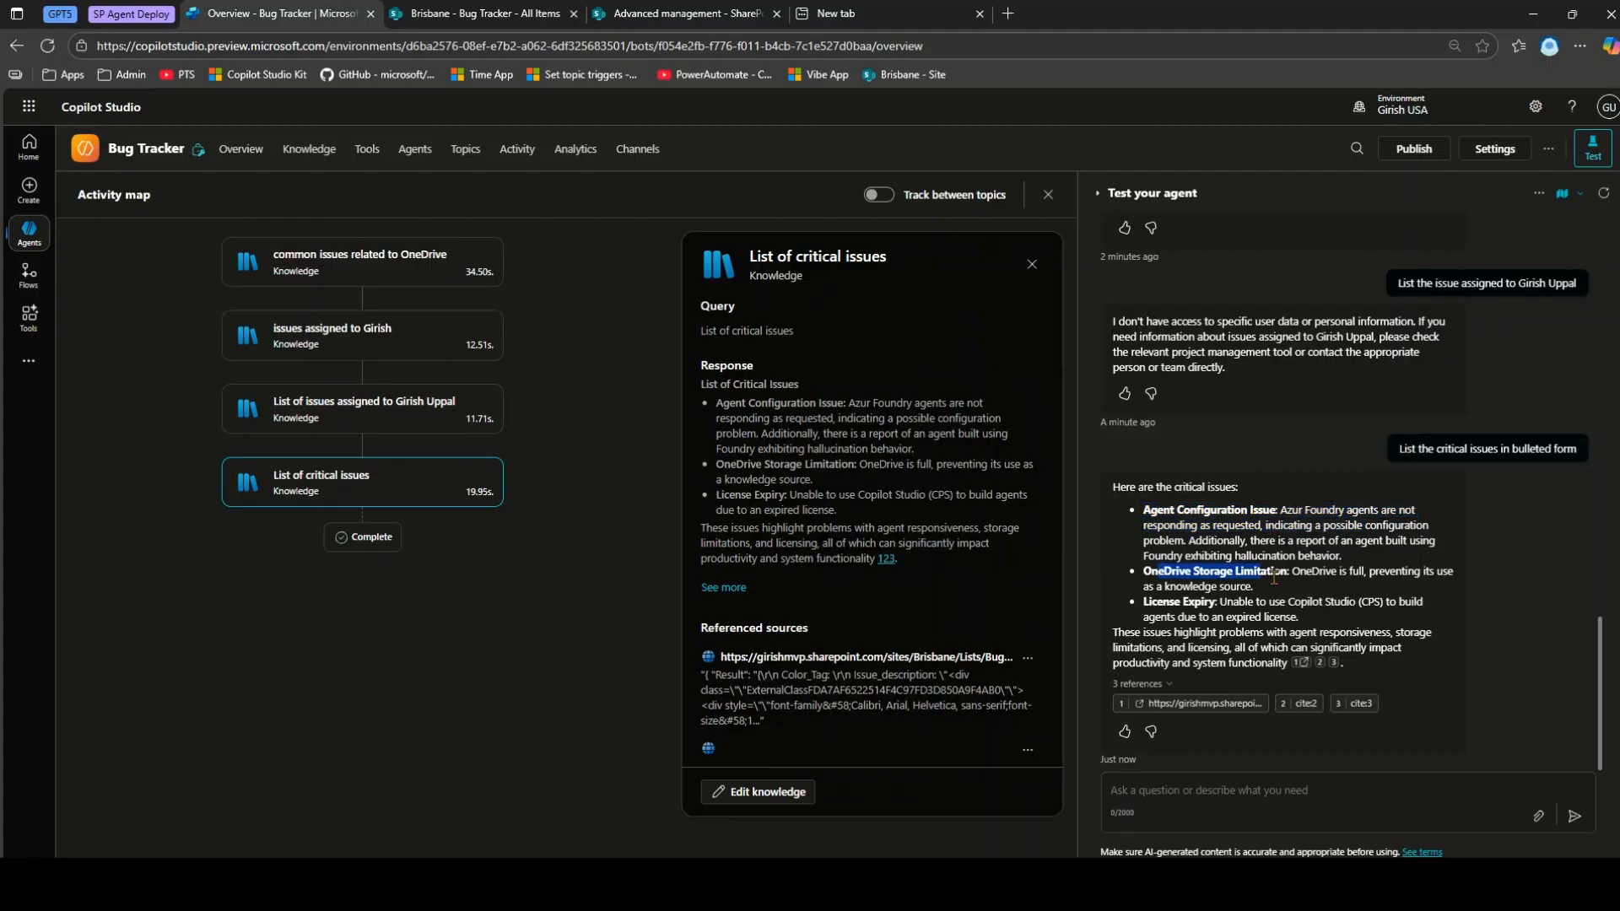
pyautogui.moveTo(1144, 572); pyautogui.dragTo(1254, 588)
pyautogui.click(1164, 614)
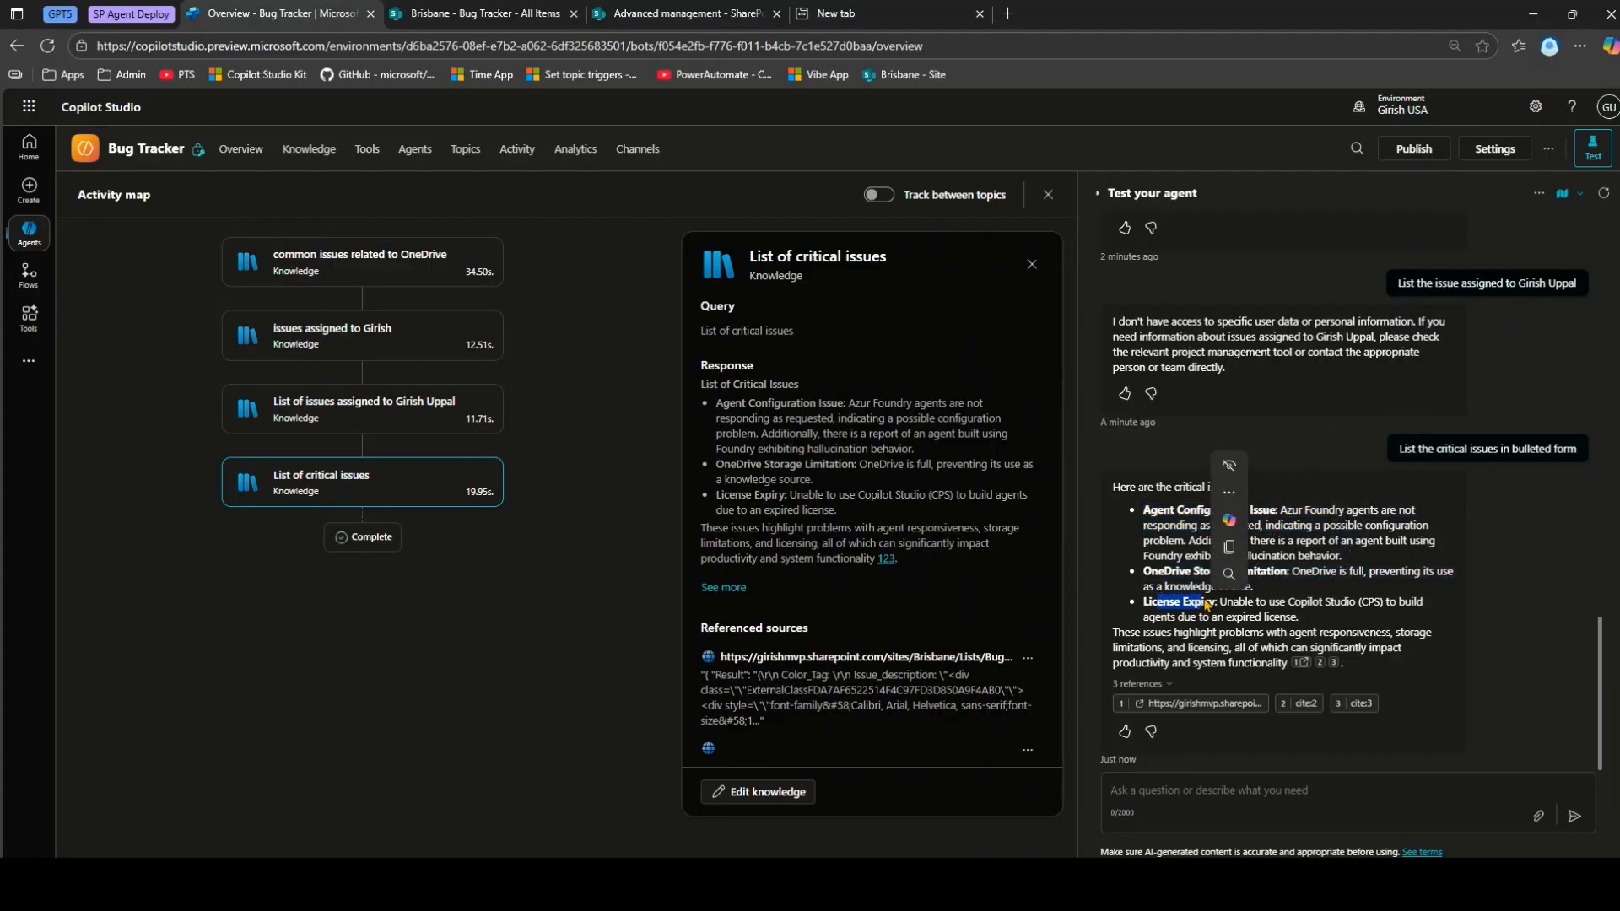
pyautogui.click(414, 10)
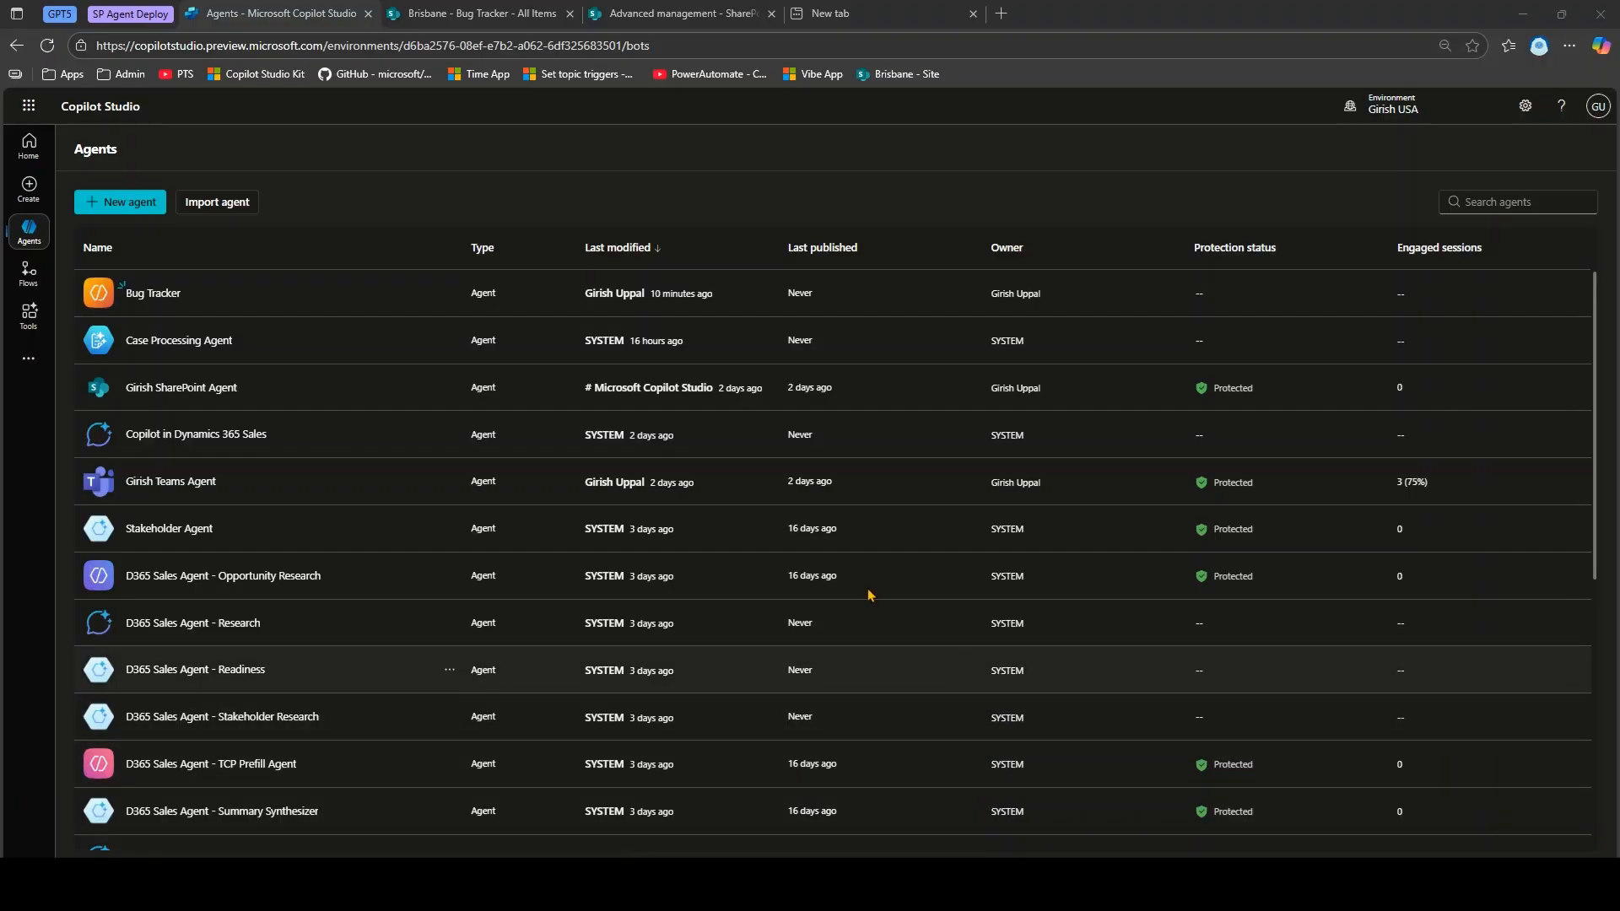
# In the Bug Tracker agent's Knowledge, add a SharePoint source and browse for items.
pyautogui.click(162, 294)
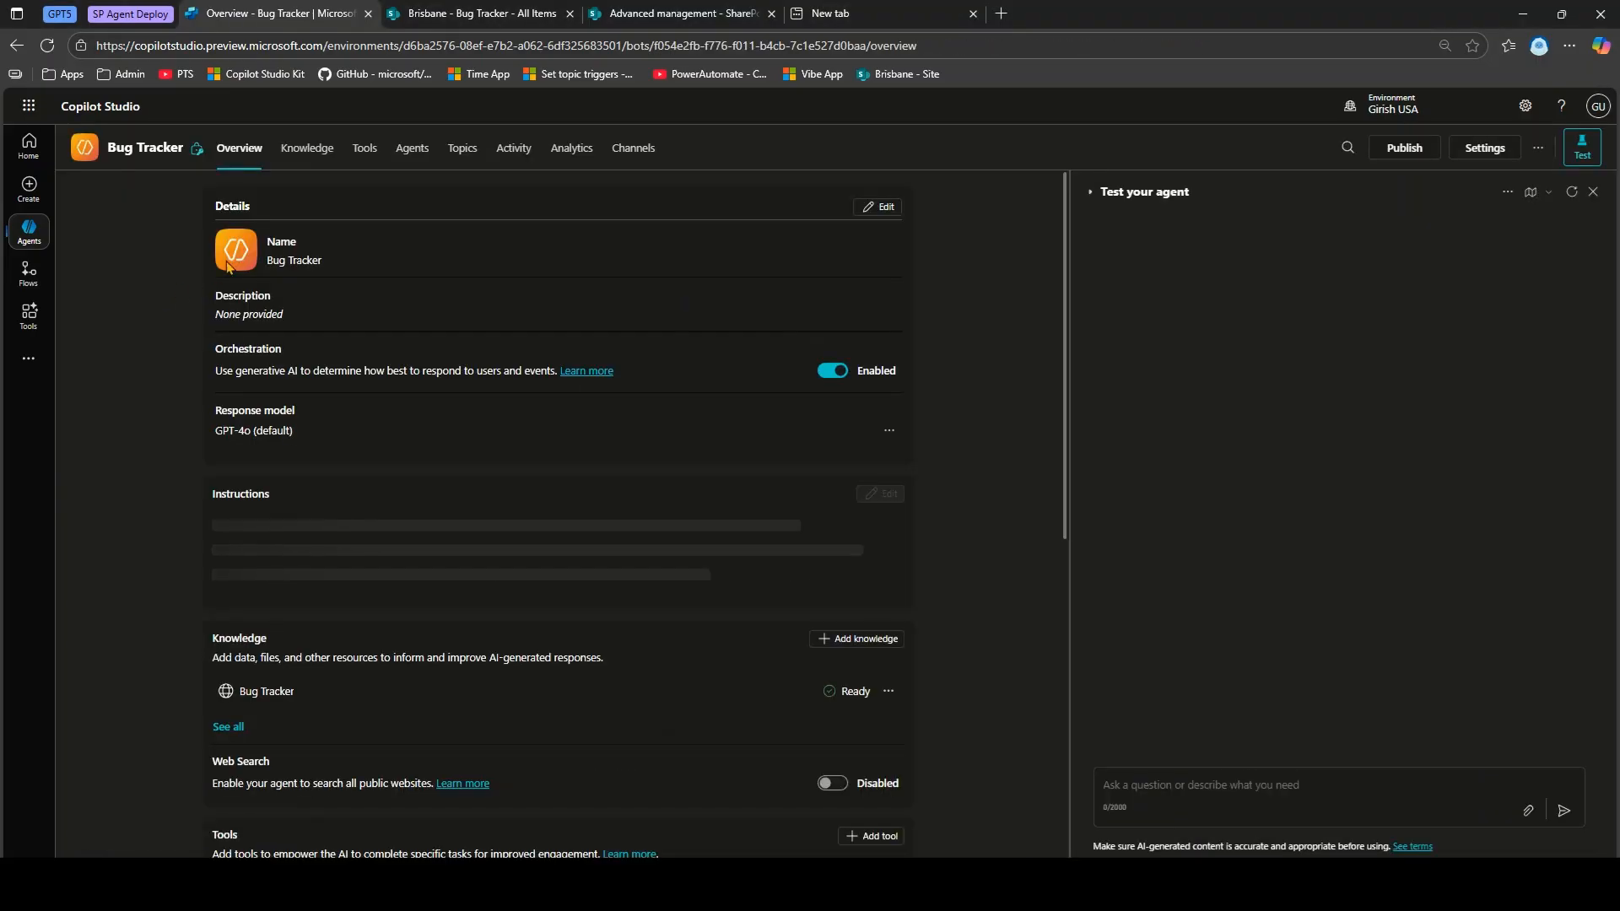
pyautogui.click(312, 153)
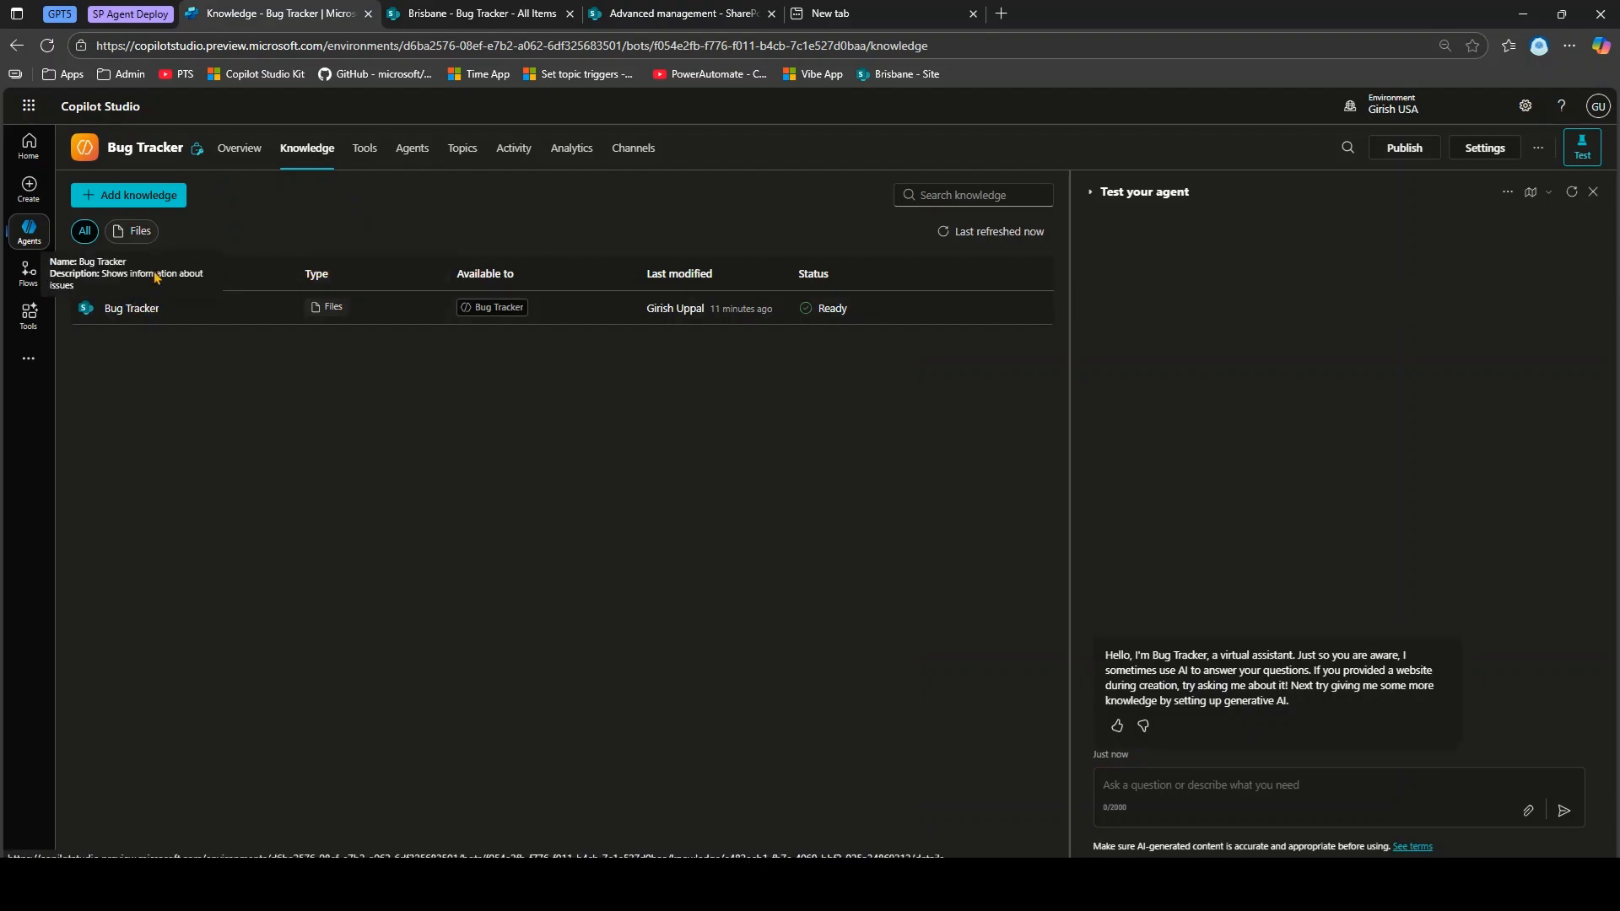
pyautogui.click(158, 200)
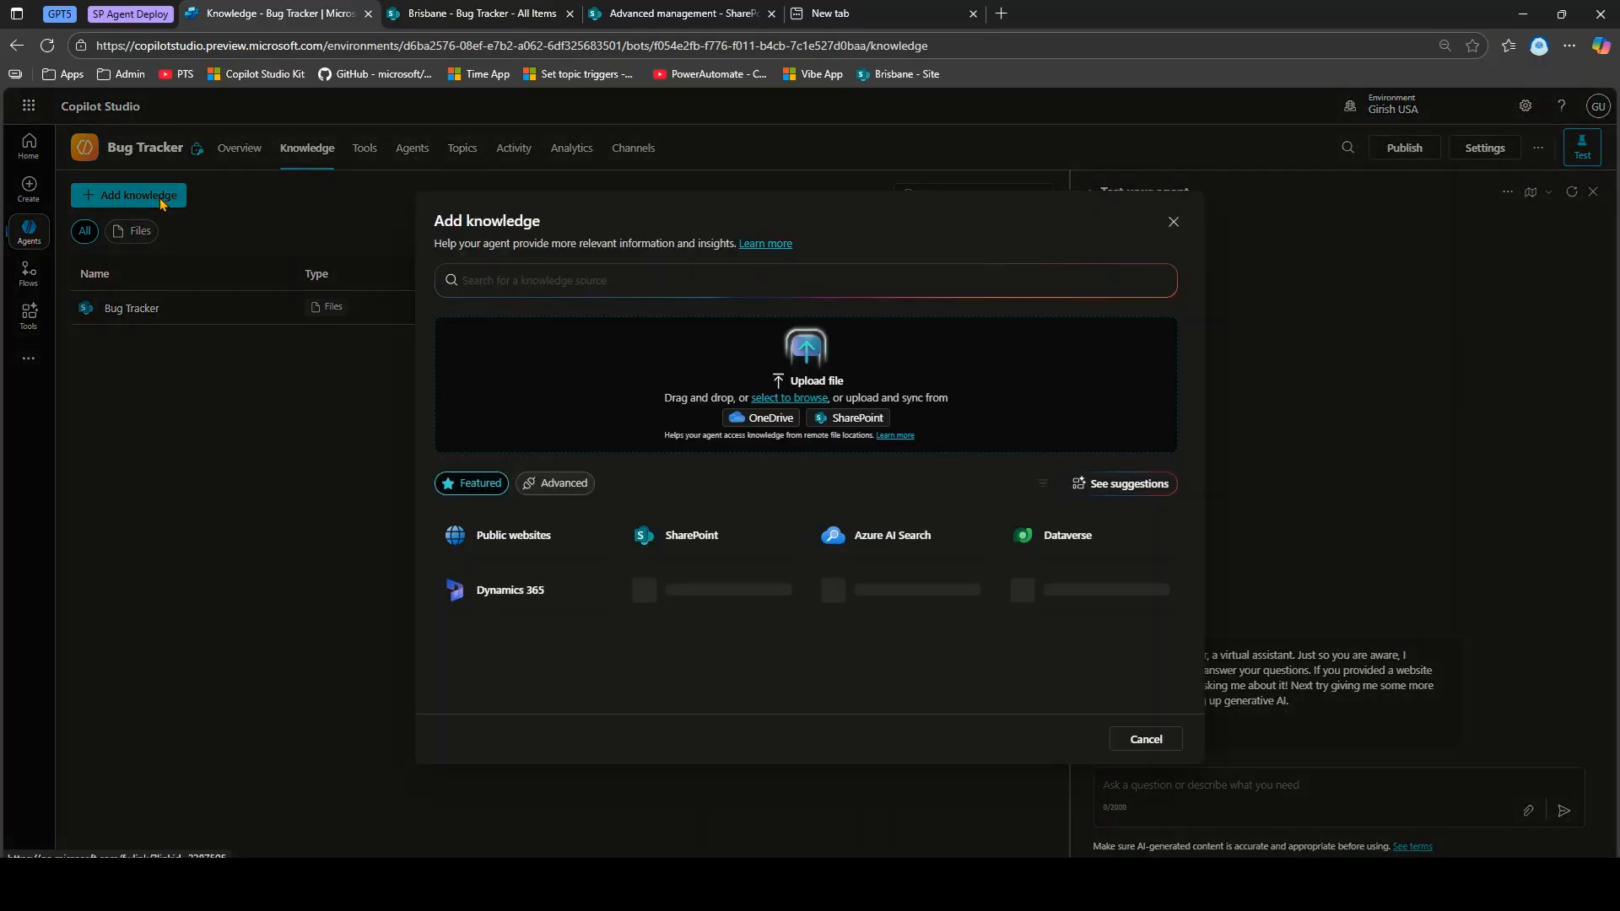
pyautogui.click(707, 535)
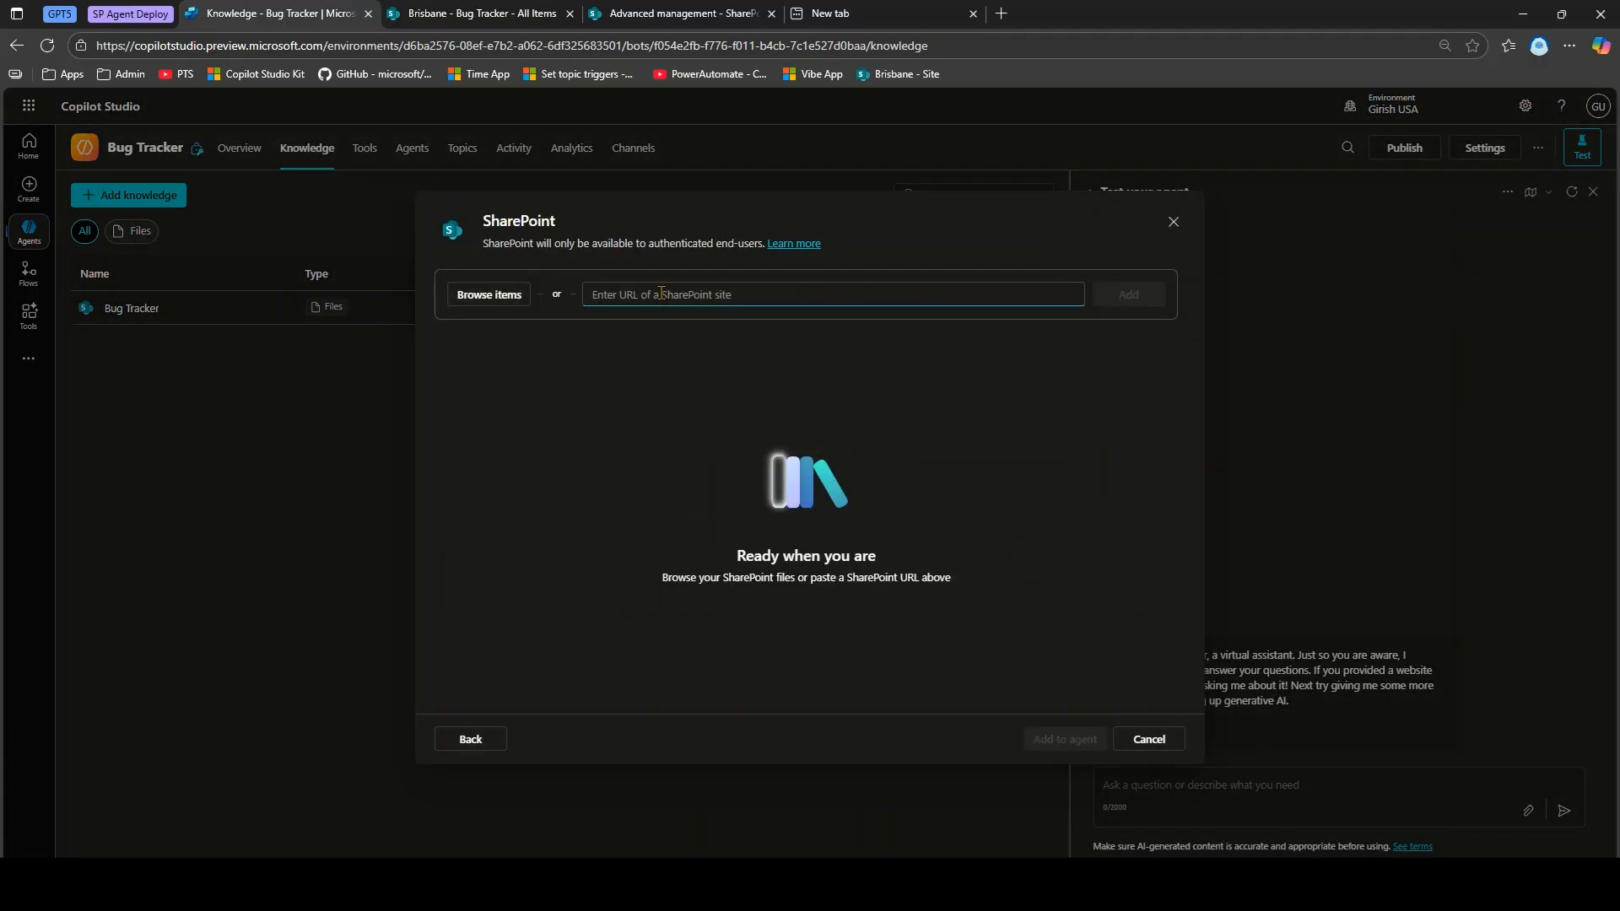
pyautogui.click(487, 296)
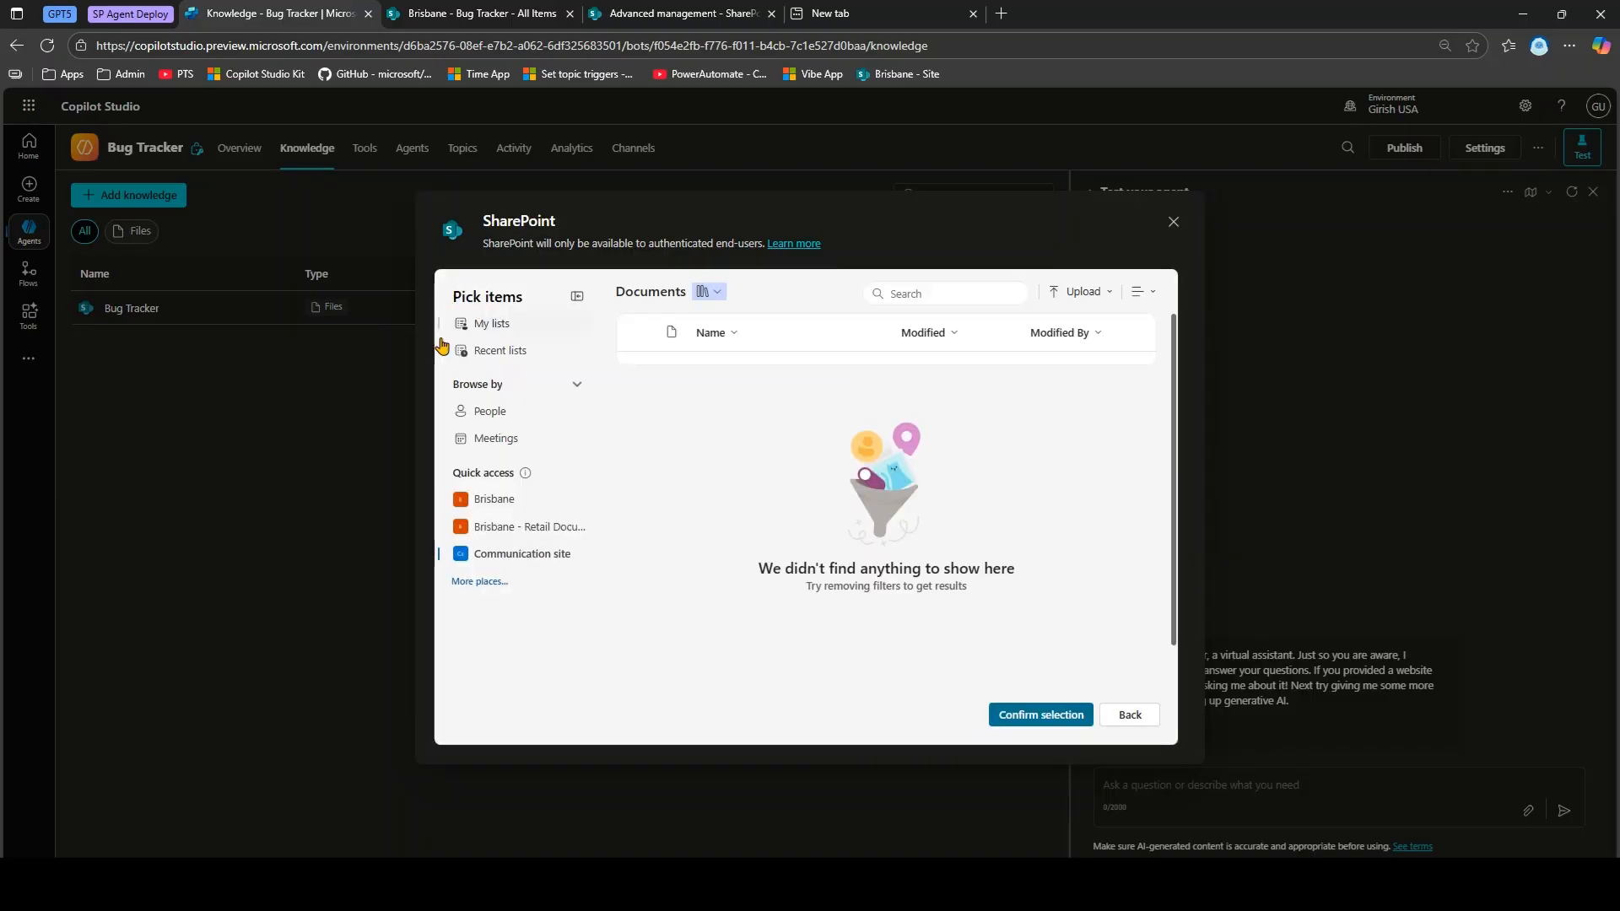
# Look through the Brisbane site and owned lists, ending on Recent lists showing Bug Tracker and Famous Quote.
pyautogui.click(496, 348)
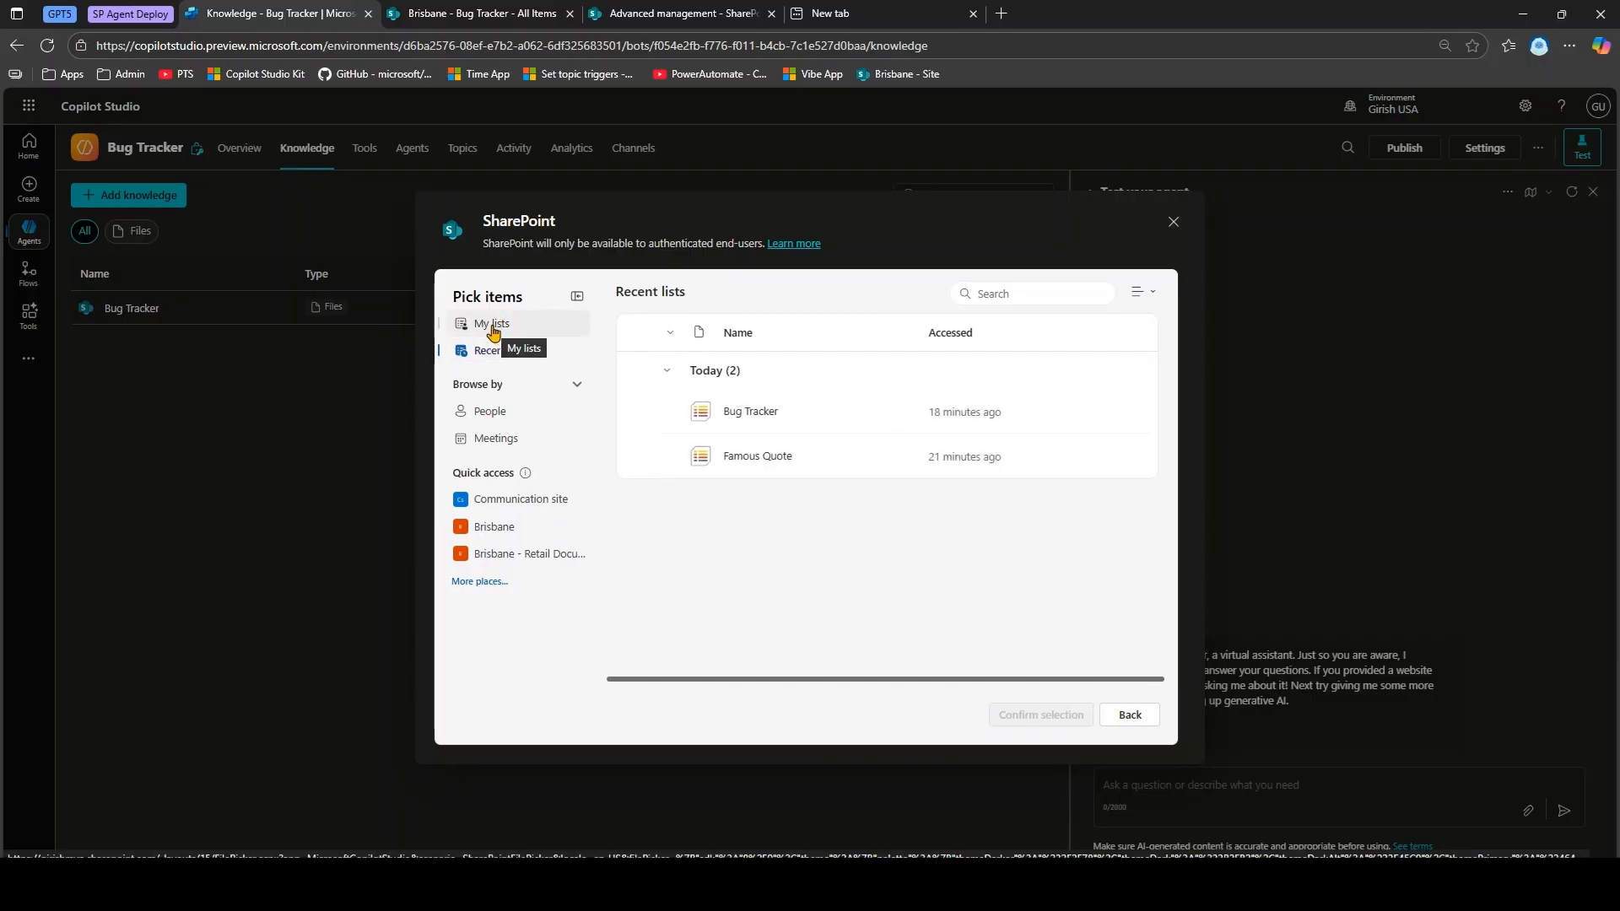
pyautogui.click(486, 528)
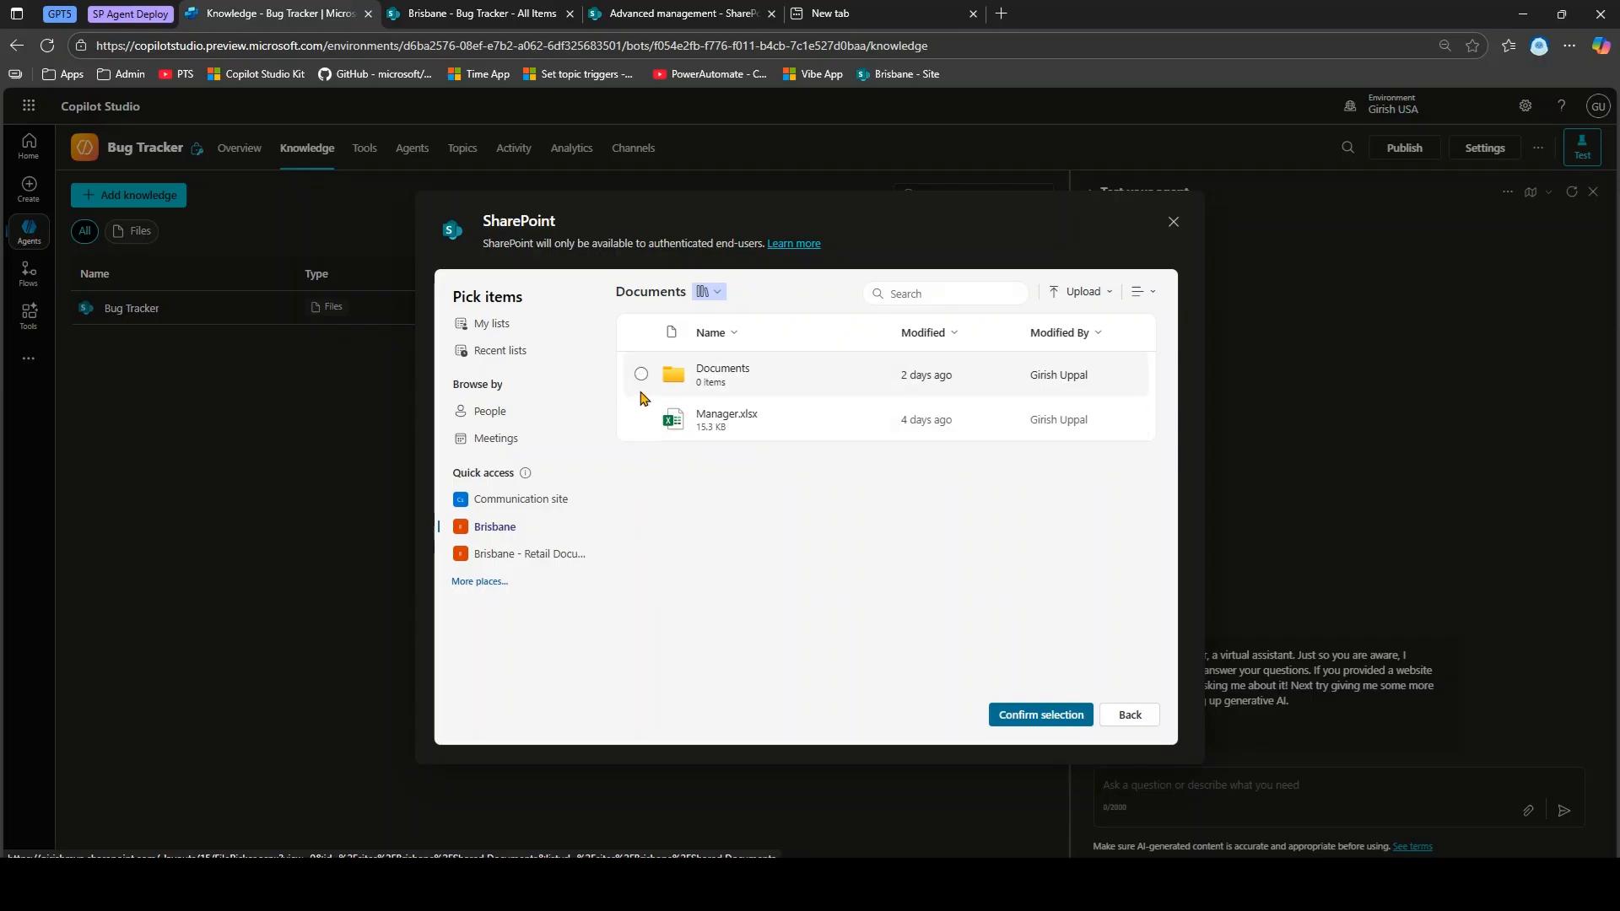
pyautogui.click(504, 351)
pyautogui.click(508, 327)
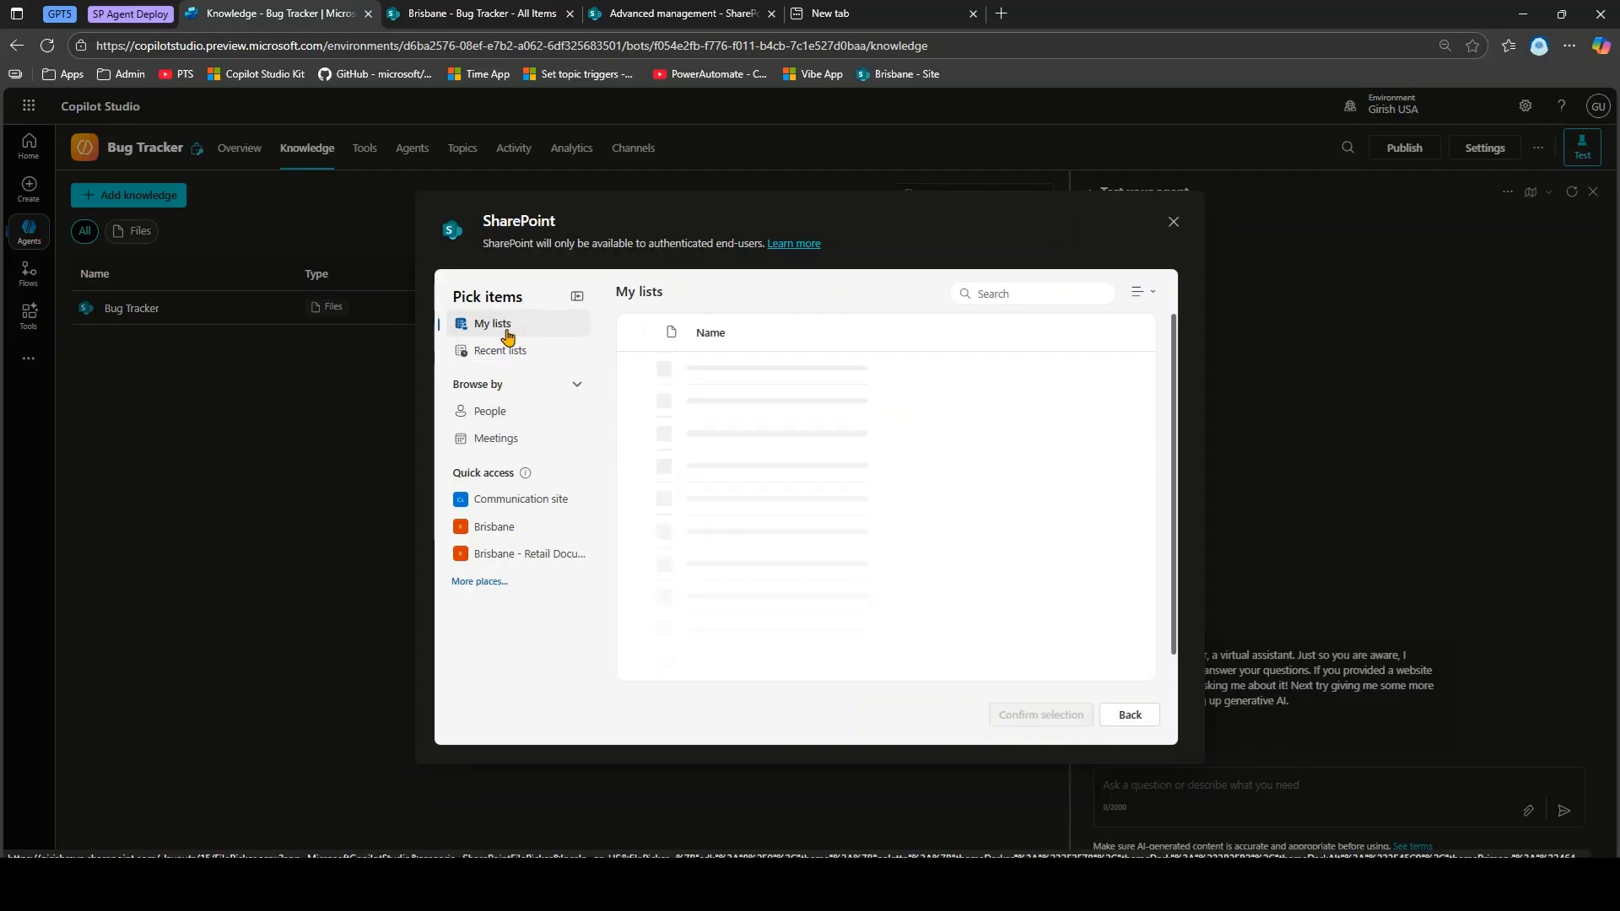
pyautogui.click(506, 349)
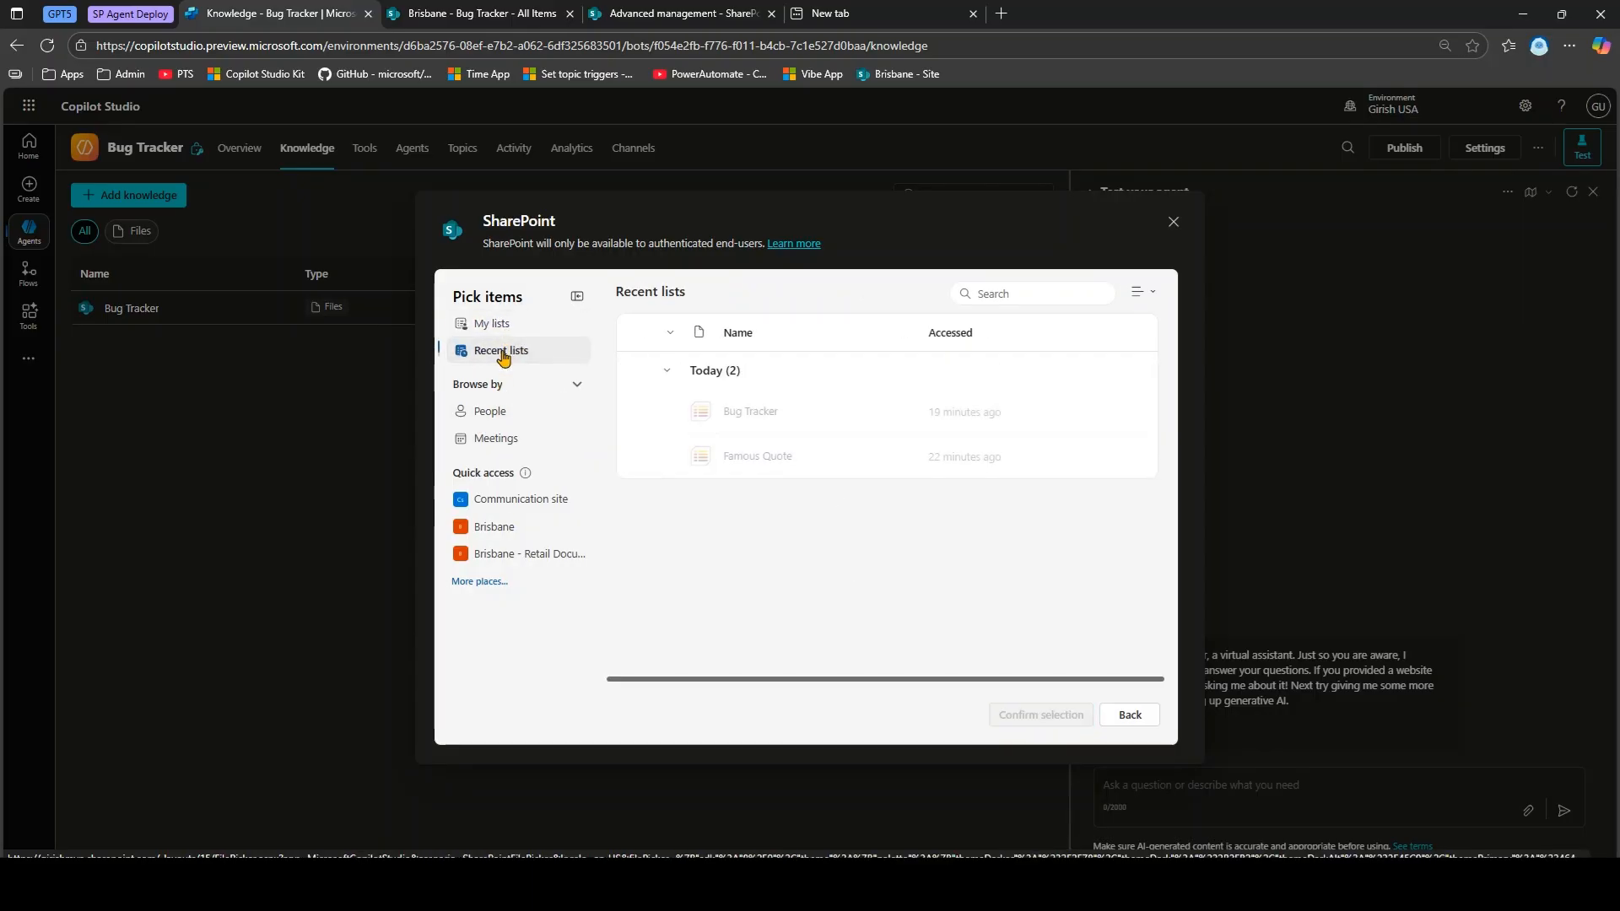